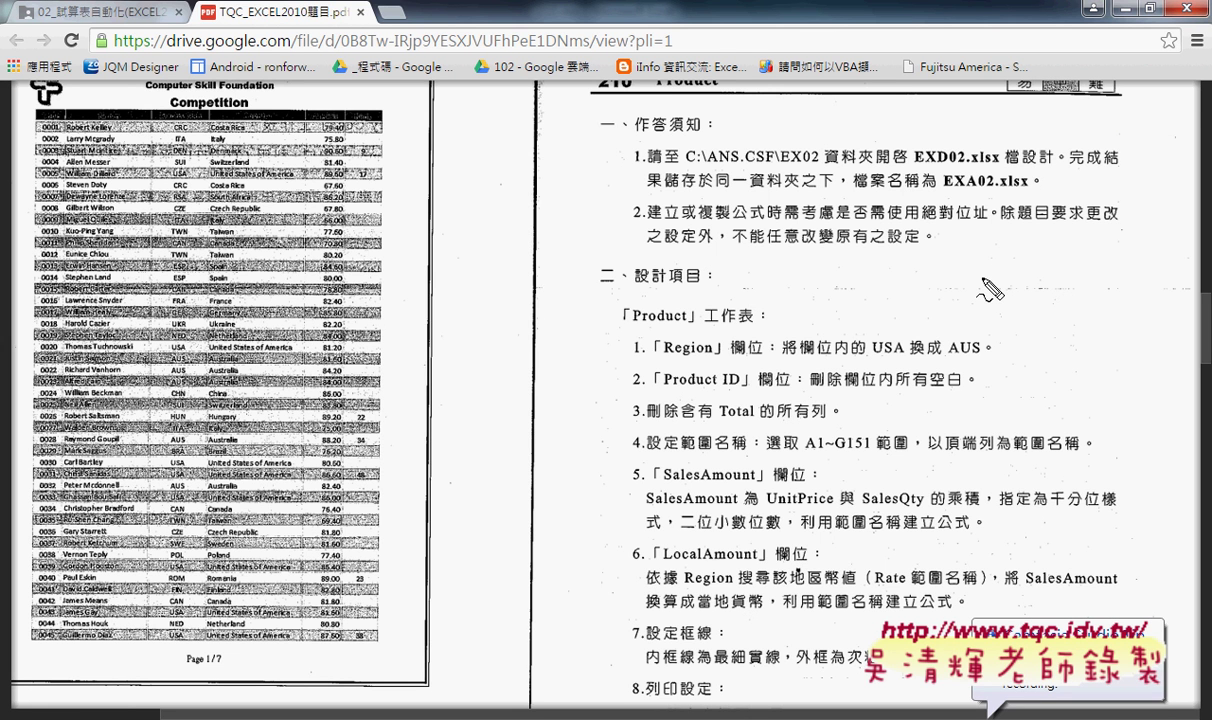
Pen-mark the Region USA→AUS and ProductID space-removal instructions, then clear the marks.
drag(890, 362, 905, 345)
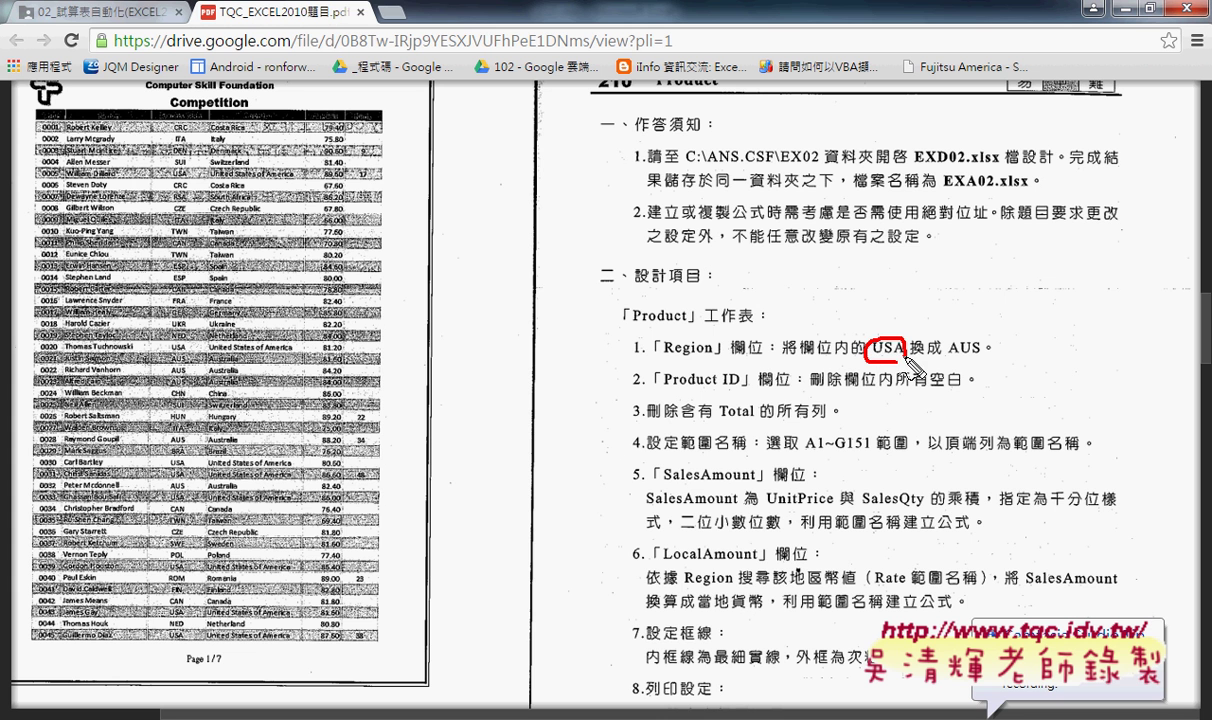
drag(792, 356, 815, 356)
drag(948, 357, 980, 357)
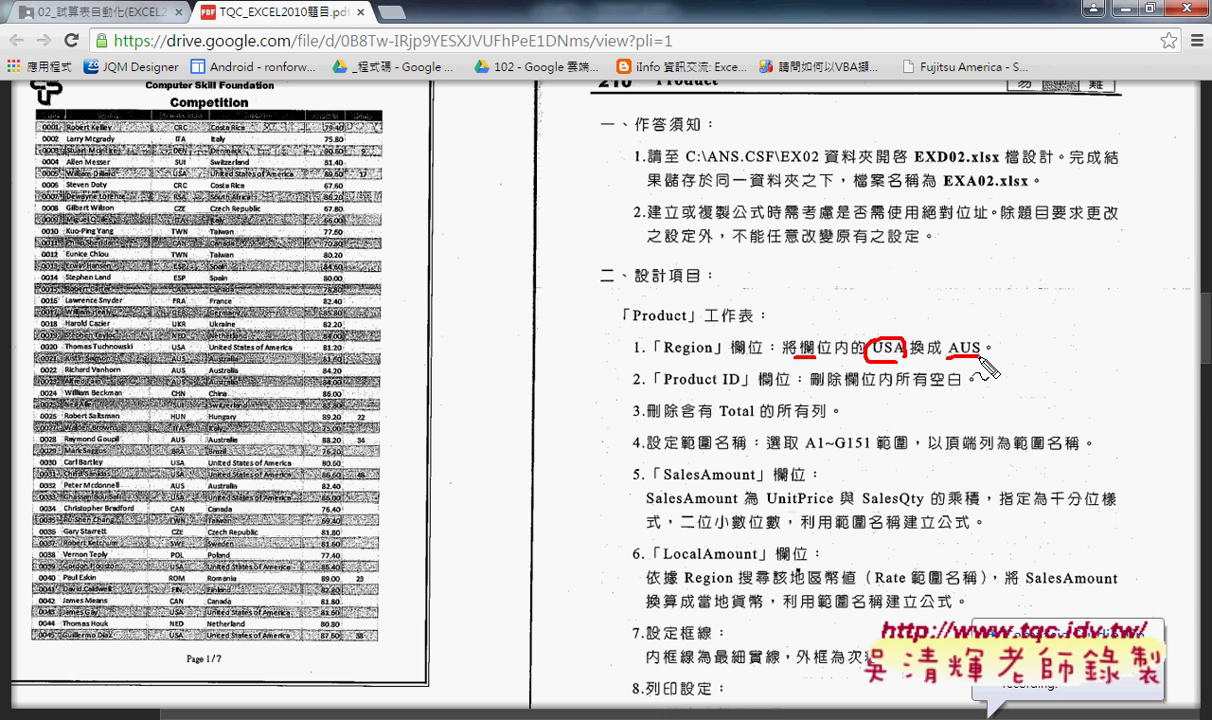
drag(664, 357, 713, 357)
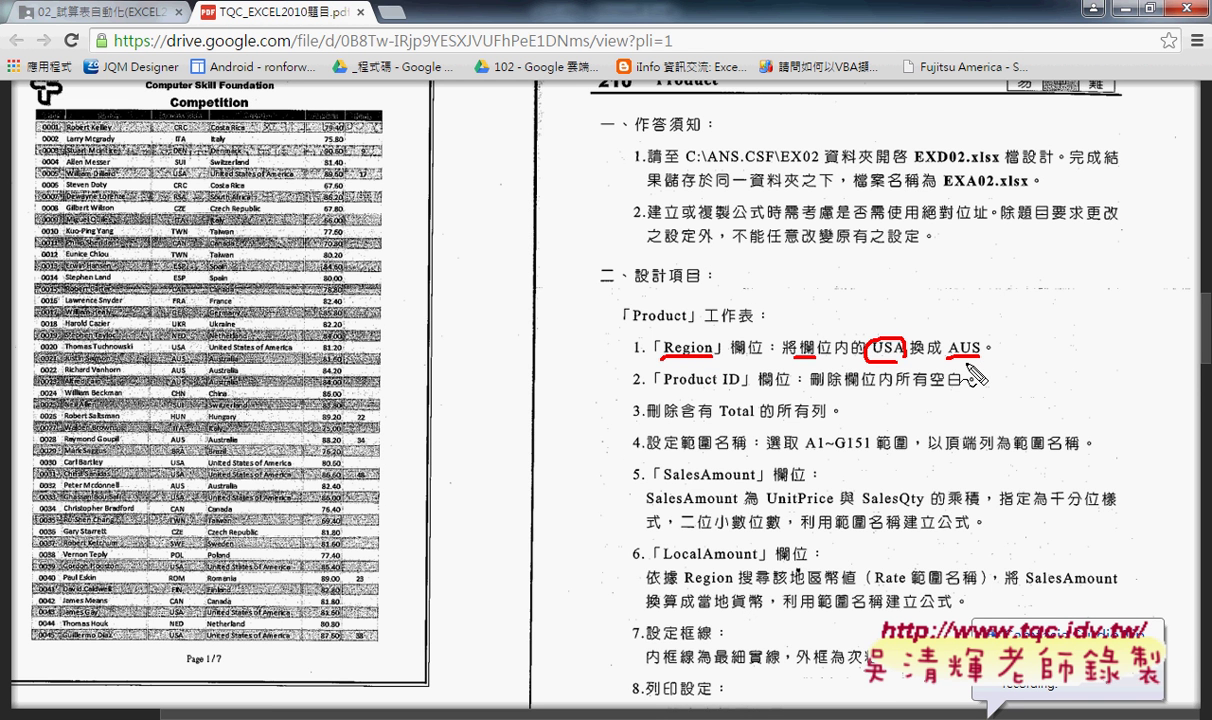
mouse_move(899, 334)
mouse_down()
mouse_move(915, 298)
mouse_move(966, 320)
mouse_move(976, 345)
mouse_up()
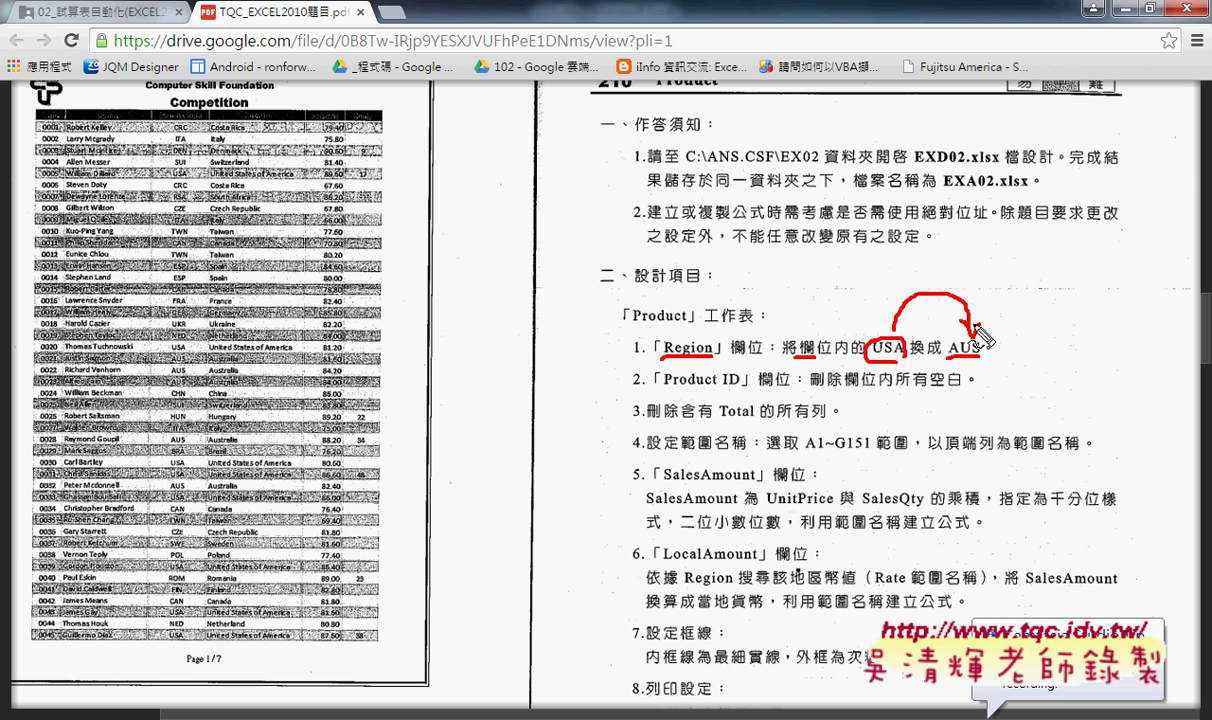
drag(661, 386, 738, 390)
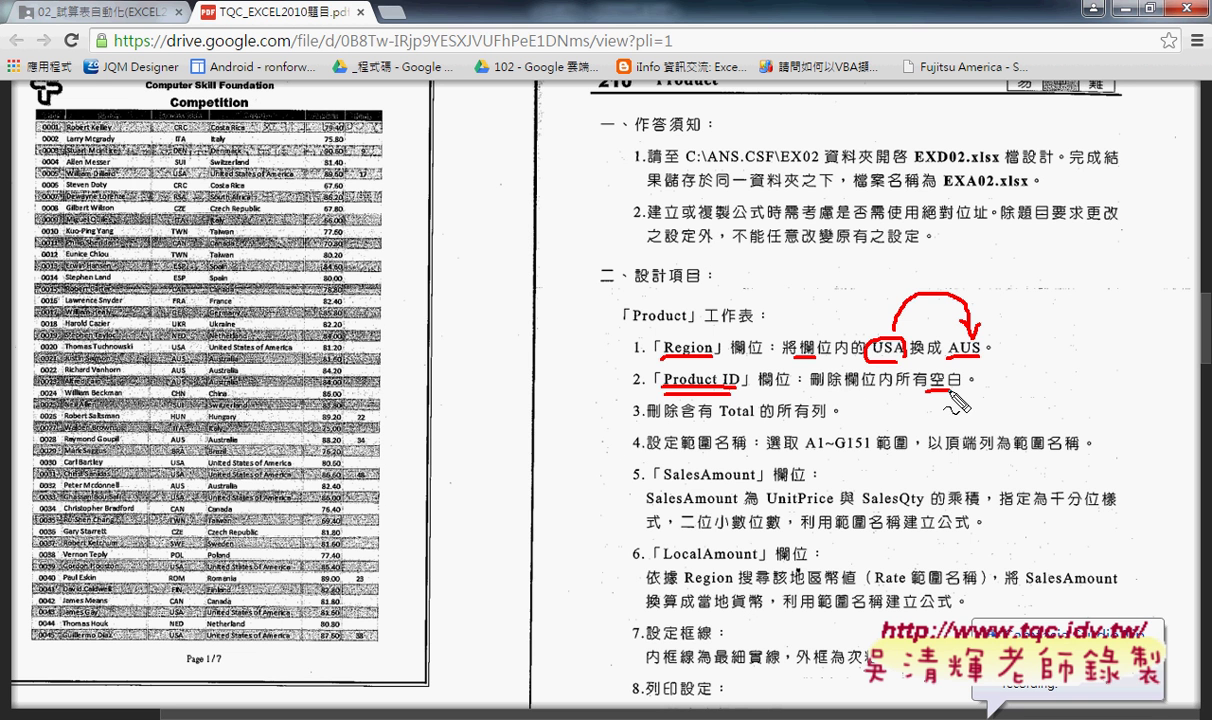
drag(925, 390, 948, 391)
key(Escape)
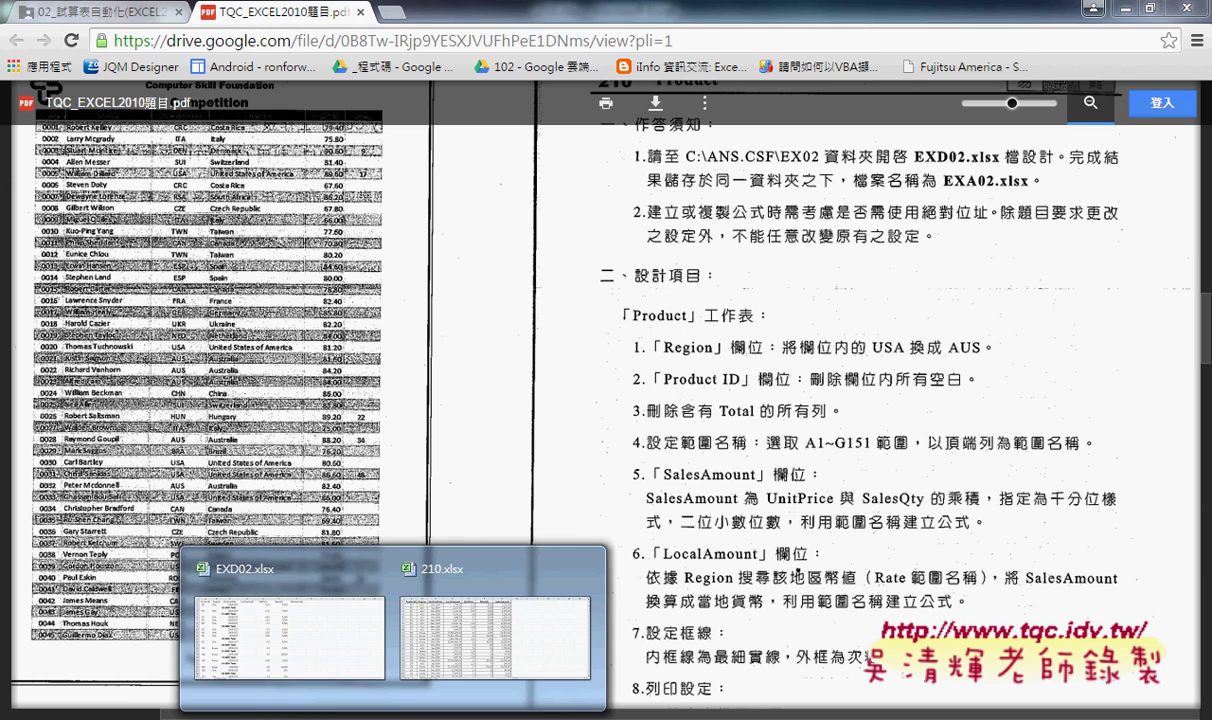
In EXD02.xlsx, inspect the Region column and the trailing spaces after FD in A2.
click(305, 588)
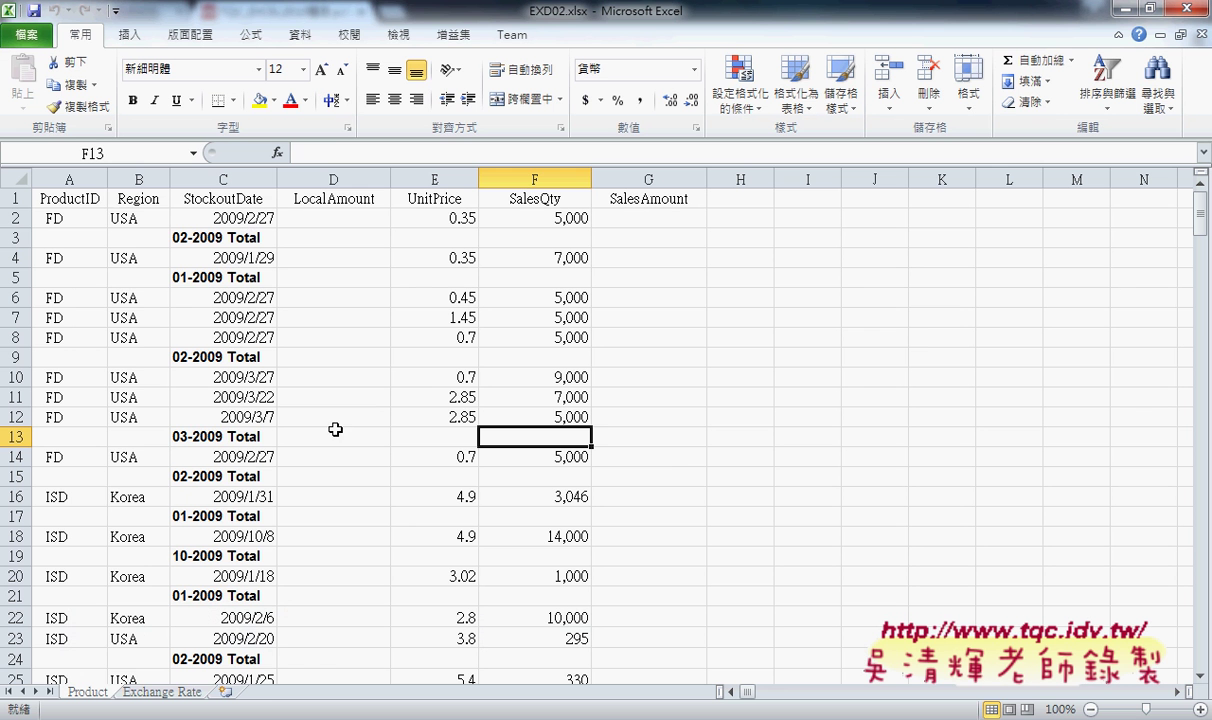
click(116, 214)
click(140, 197)
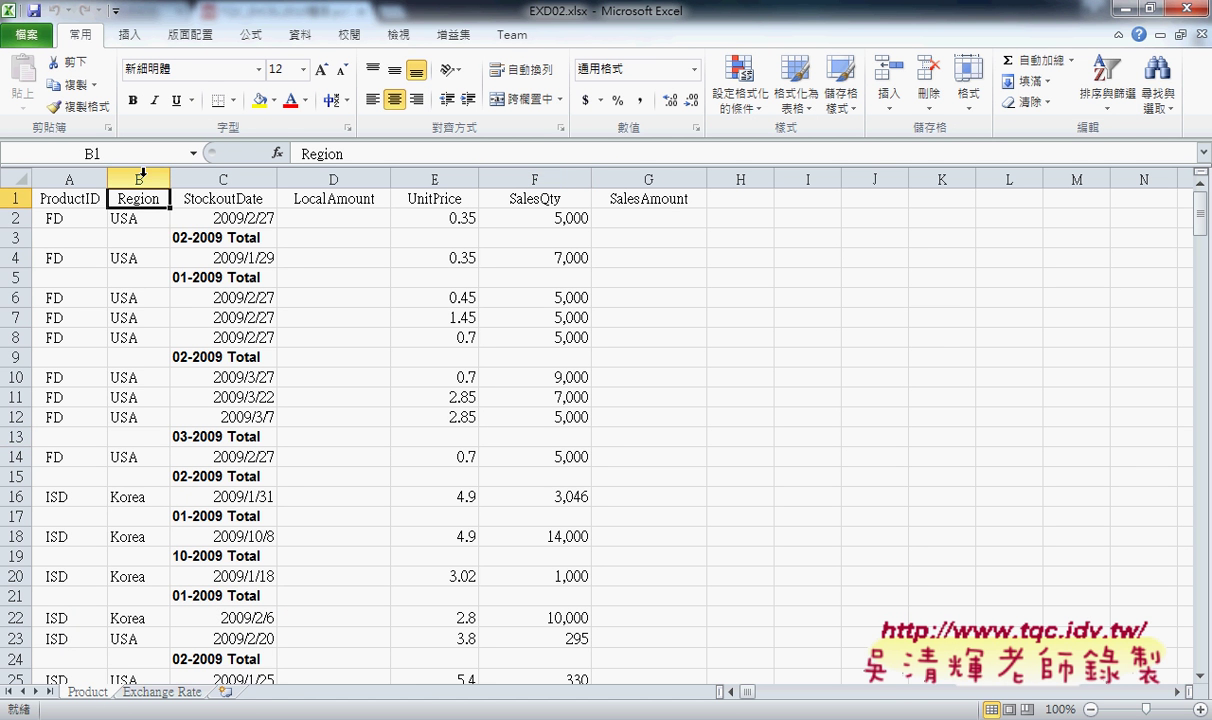
click(136, 181)
click(71, 198)
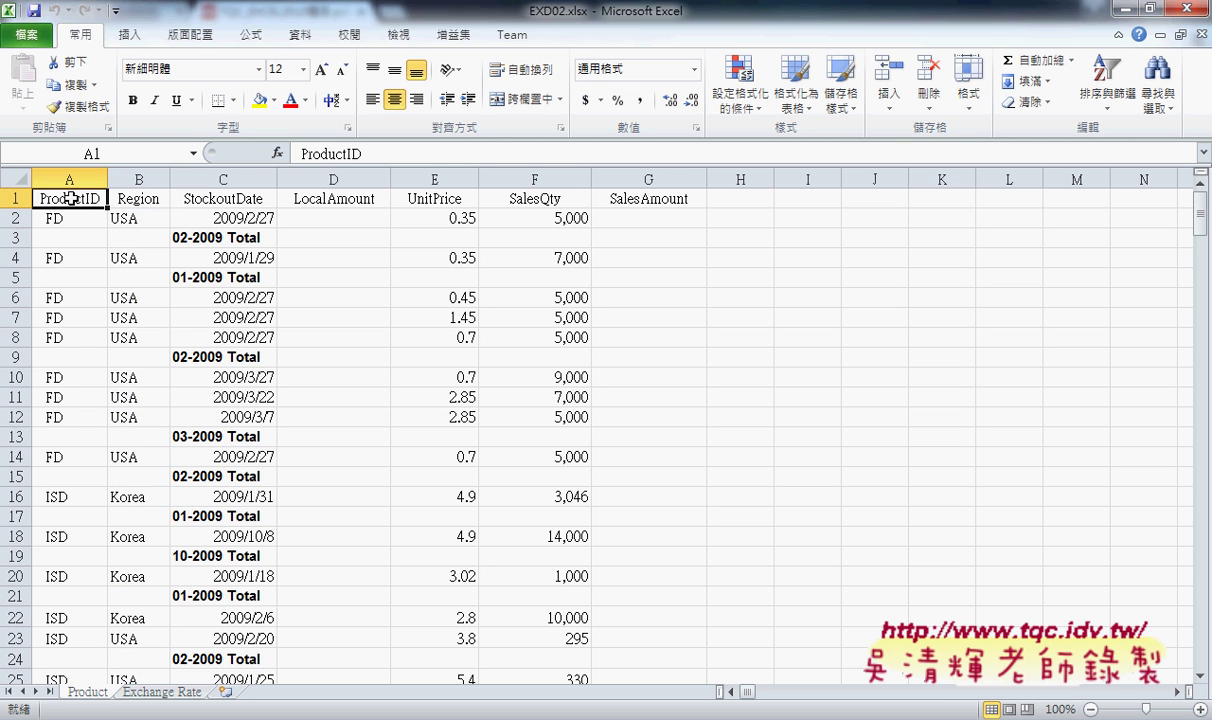
click(98, 217)
click(329, 153)
drag(329, 153, 394, 154)
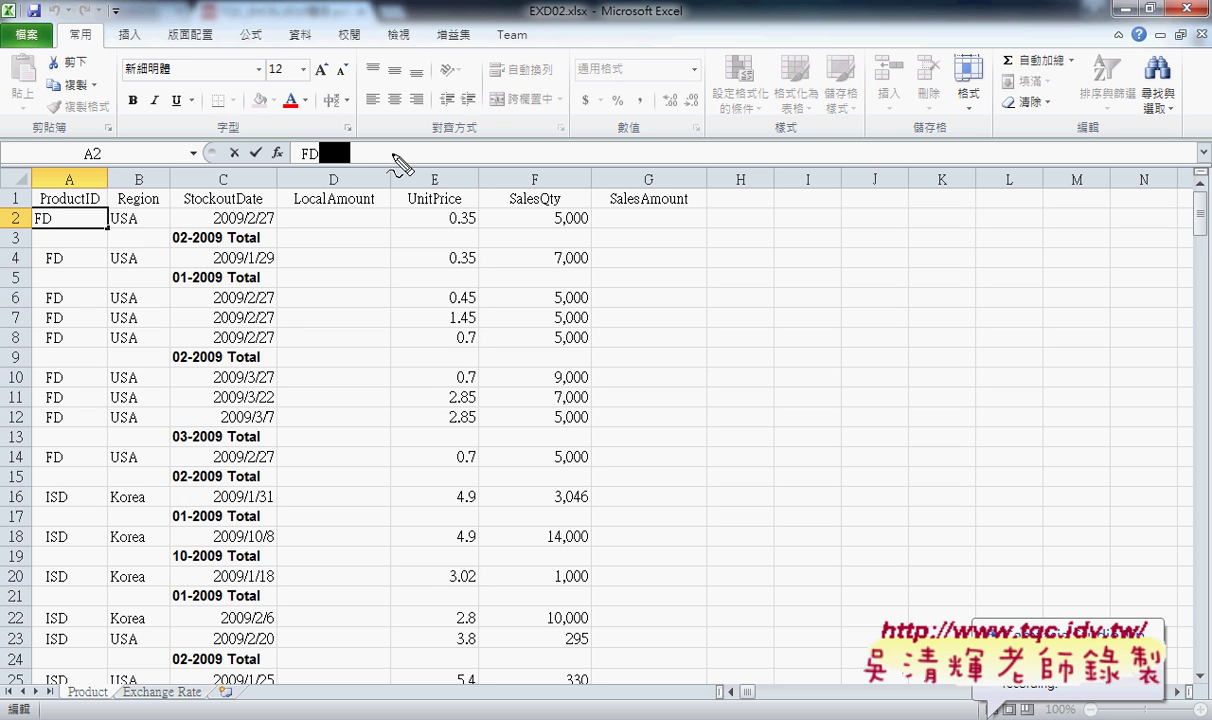
mouse_move(299, 164)
mouse_down()
mouse_move(370, 170)
mouse_move(353, 163)
mouse_up()
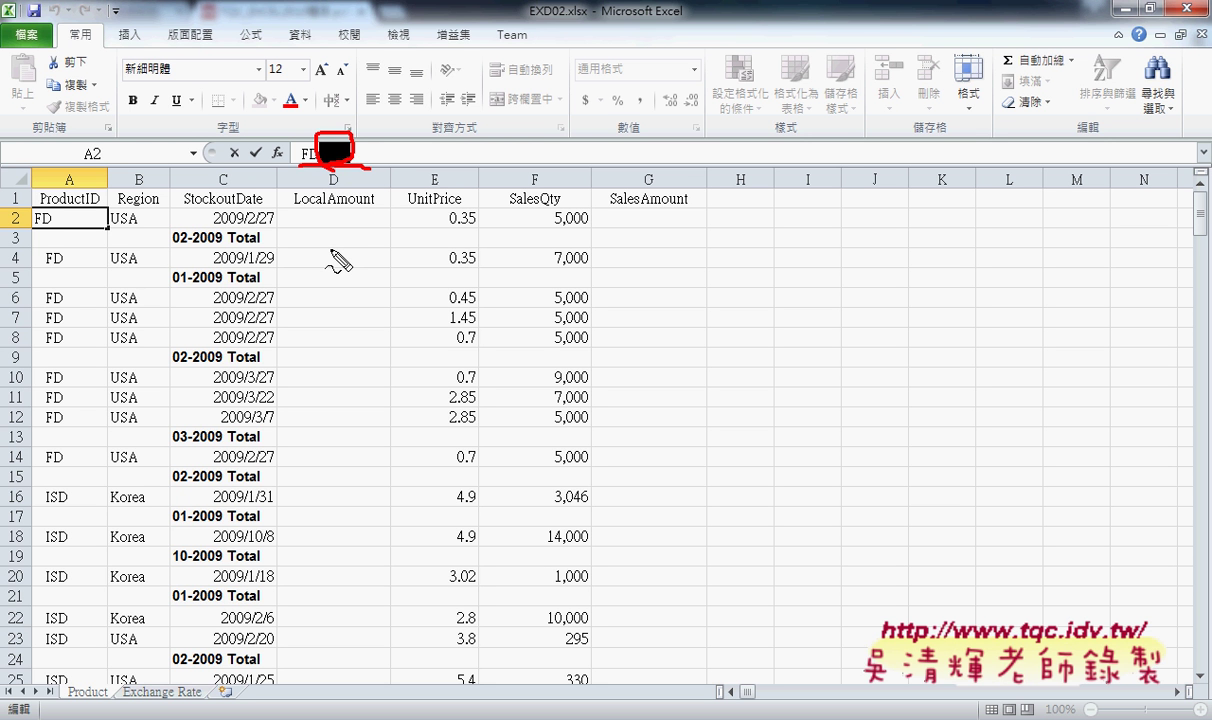
key(Escape)
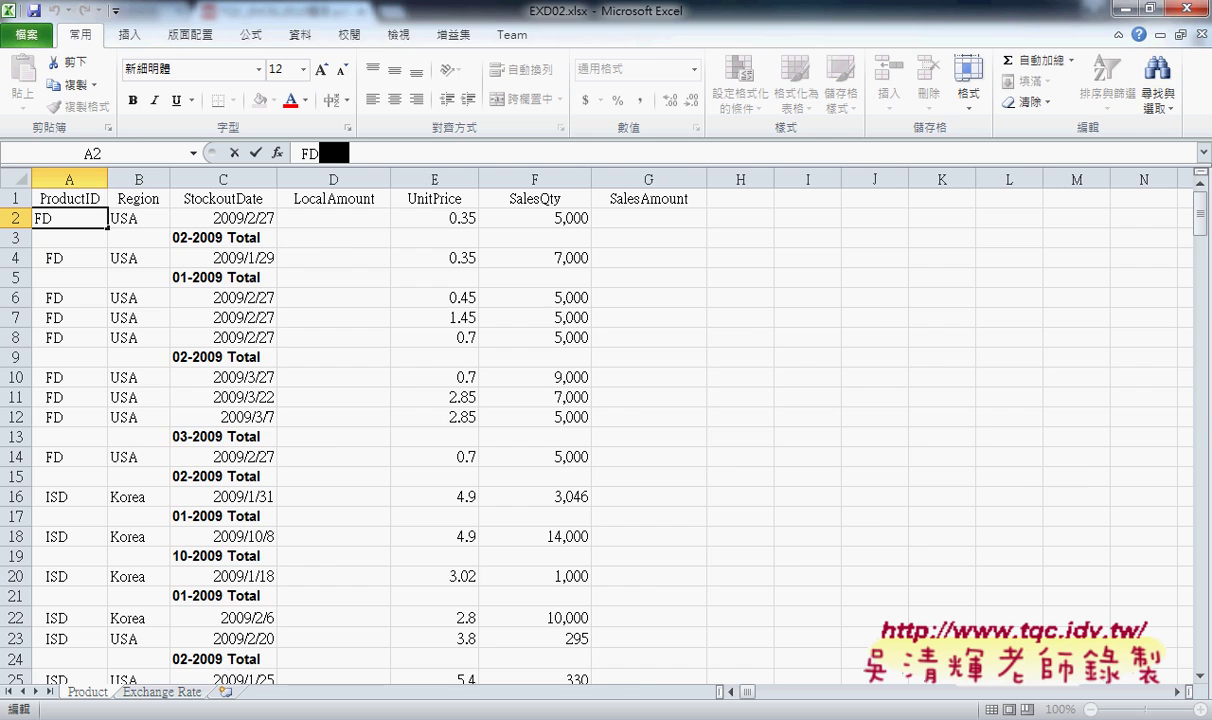
Underline item 3's delete-all-Total-rows wording in the PDF, clear it, and minimize Chrome.
key(alt+Tab)
scroll(842, 435, down, 3)
scroll(842, 435, down, 1)
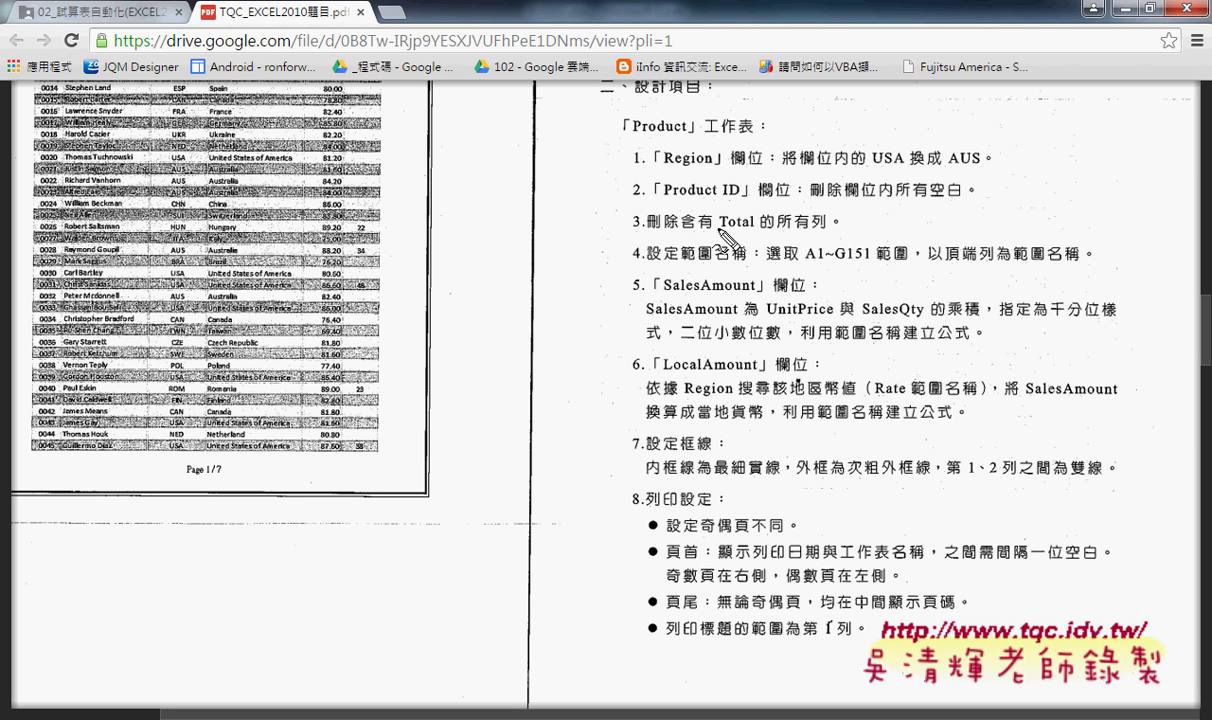
drag(720, 232, 777, 237)
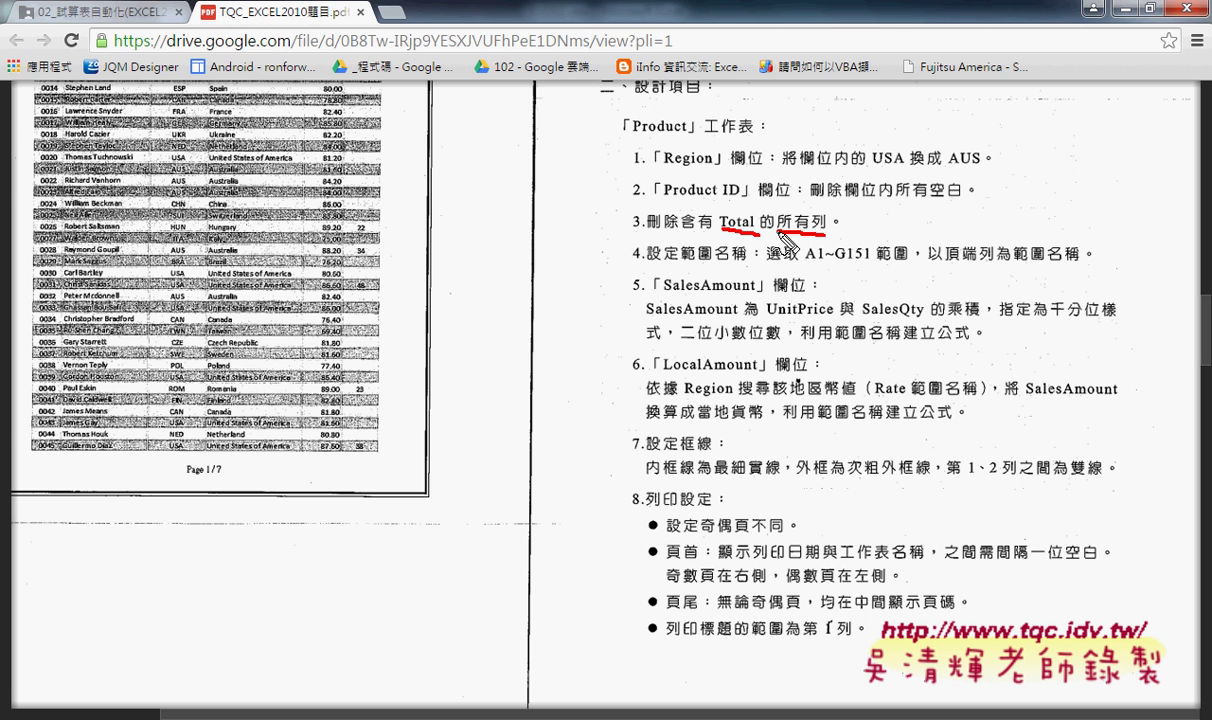
drag(680, 231, 645, 233)
key(Escape)
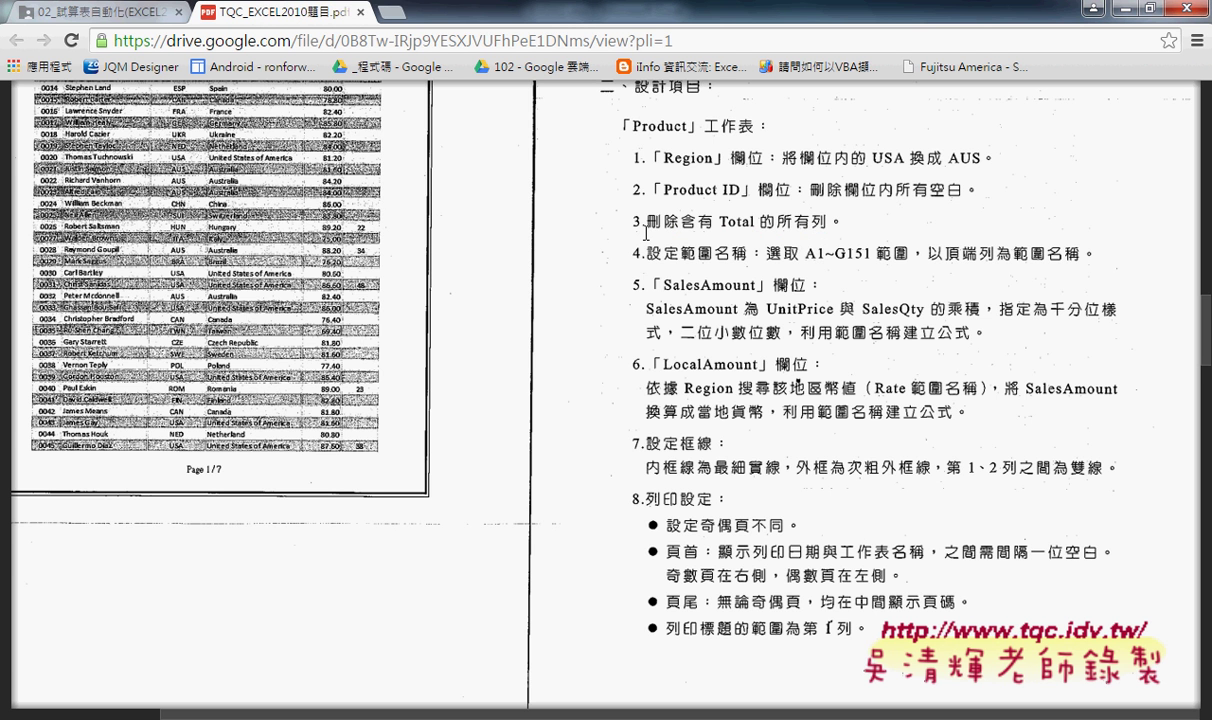
click(1095, 9)
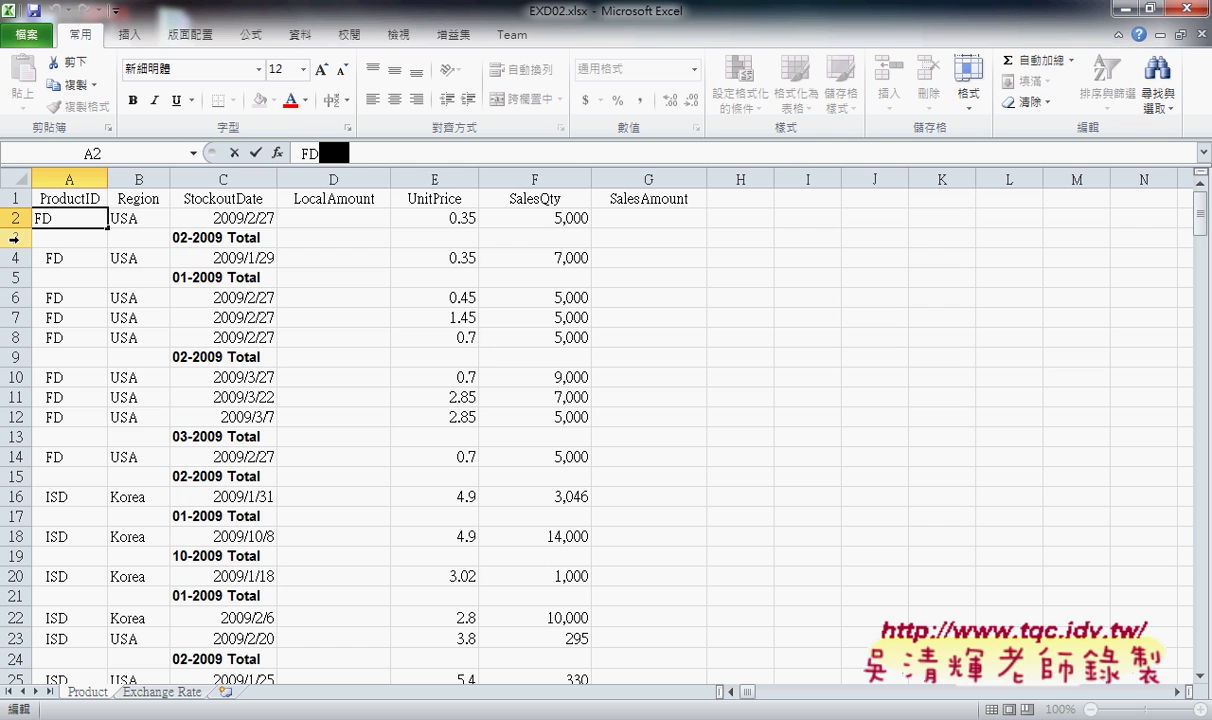
click(14, 238)
click(265, 239)
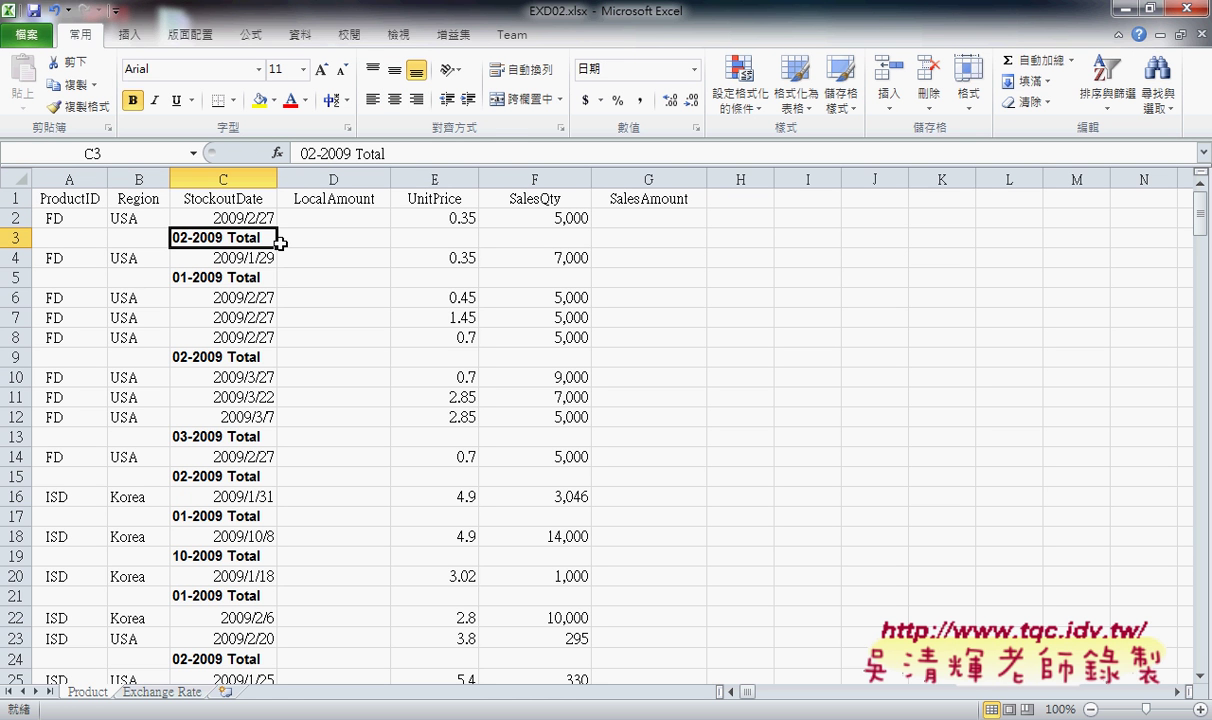
click(246, 265)
click(251, 354)
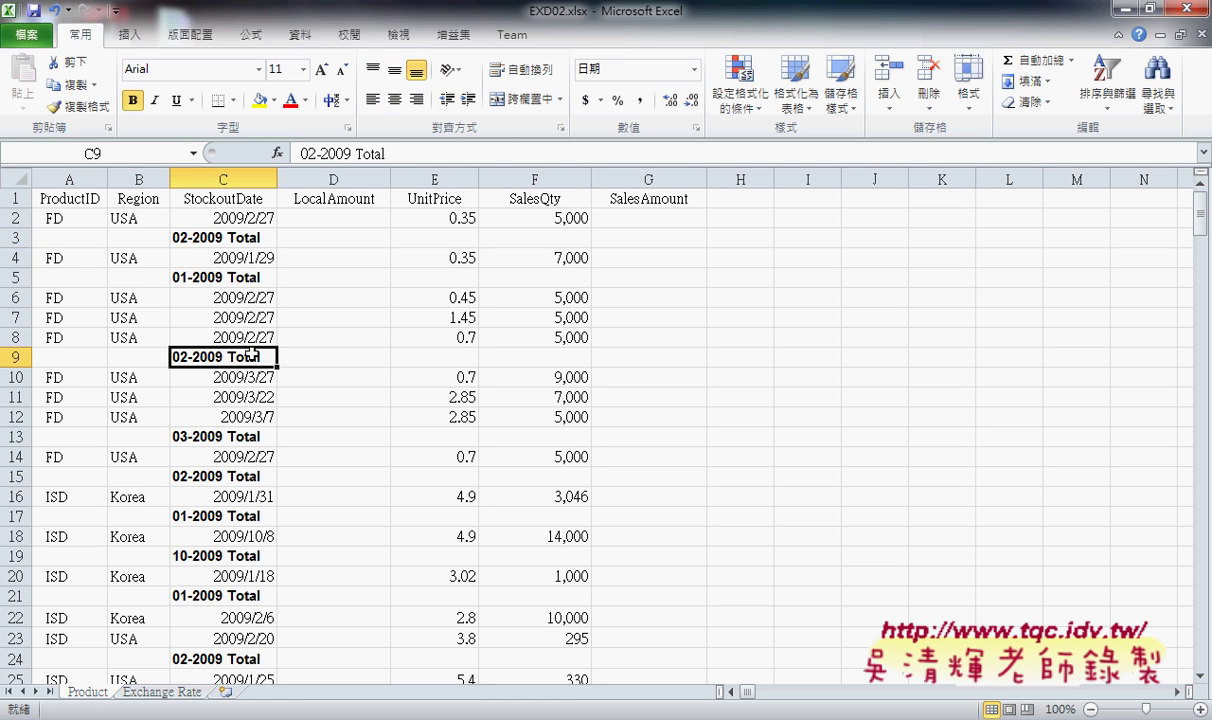
click(245, 435)
scroll(245, 430, down, 2)
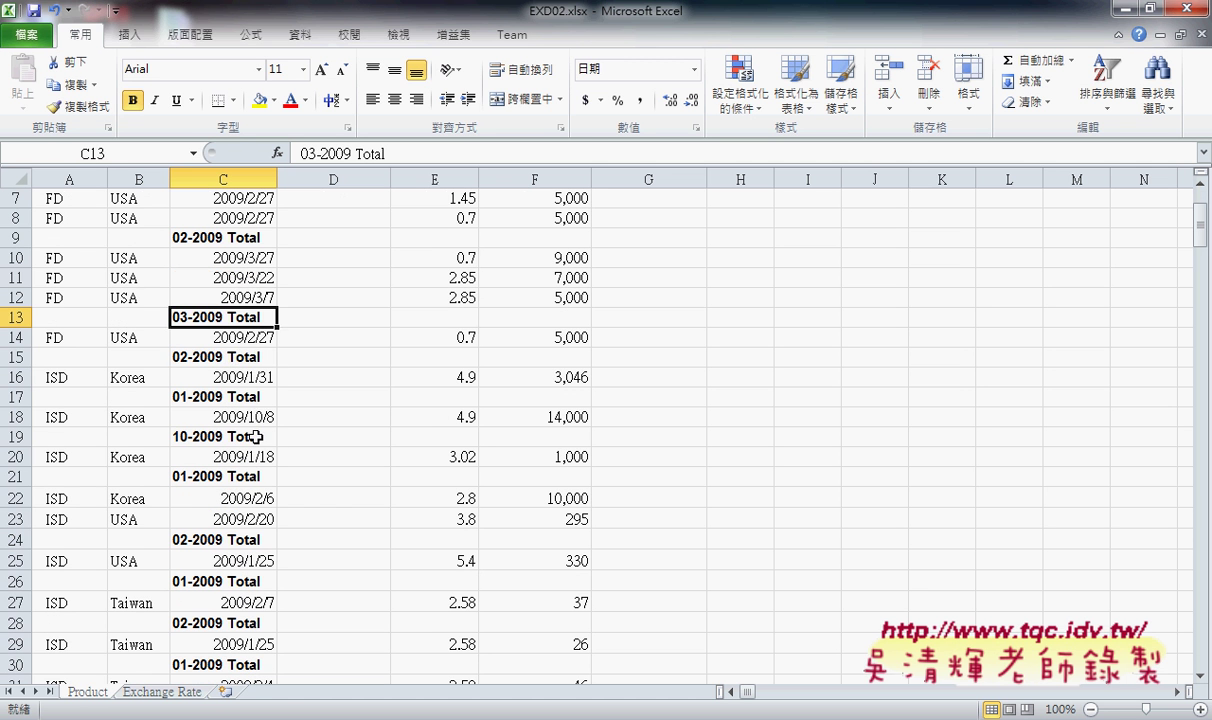
click(266, 360)
scroll(268, 366, down, 6)
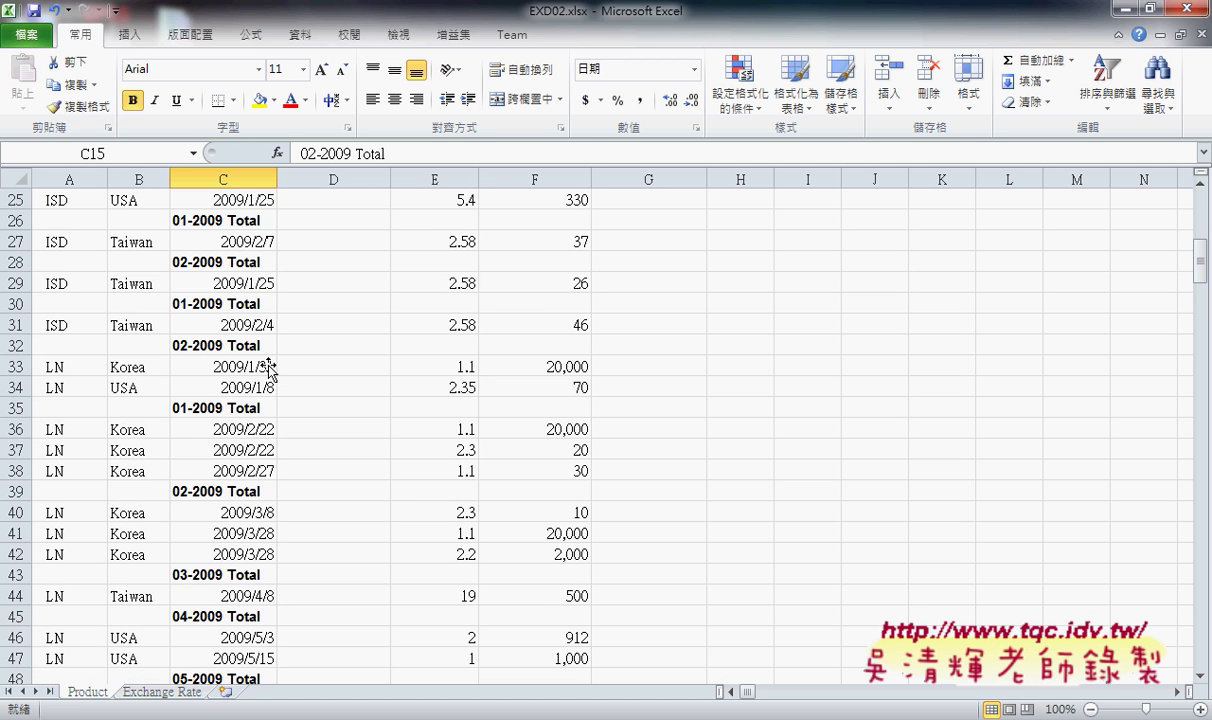
scroll(268, 366, down, 8)
scroll(268, 366, down, 2)
scroll(268, 368, down, 10)
scroll(268, 368, down, 4)
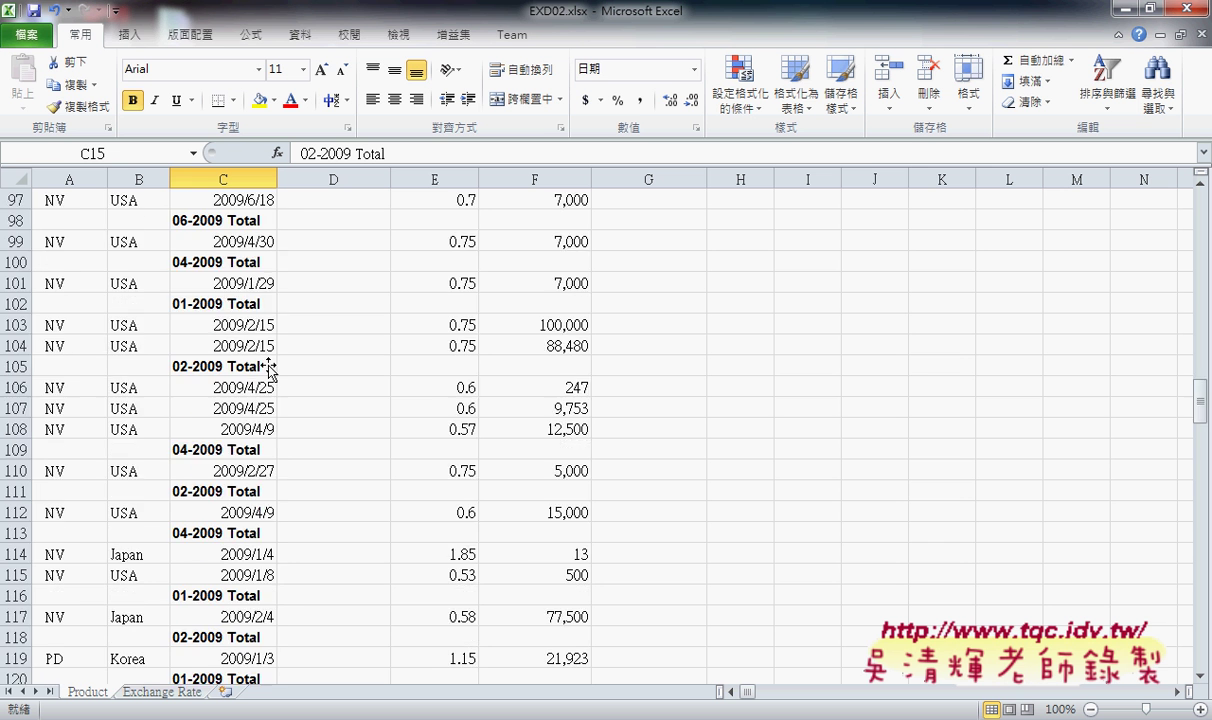
scroll(268, 368, down, 8)
scroll(268, 368, down, 5)
scroll(268, 368, up, 2)
scroll(268, 368, up, 7)
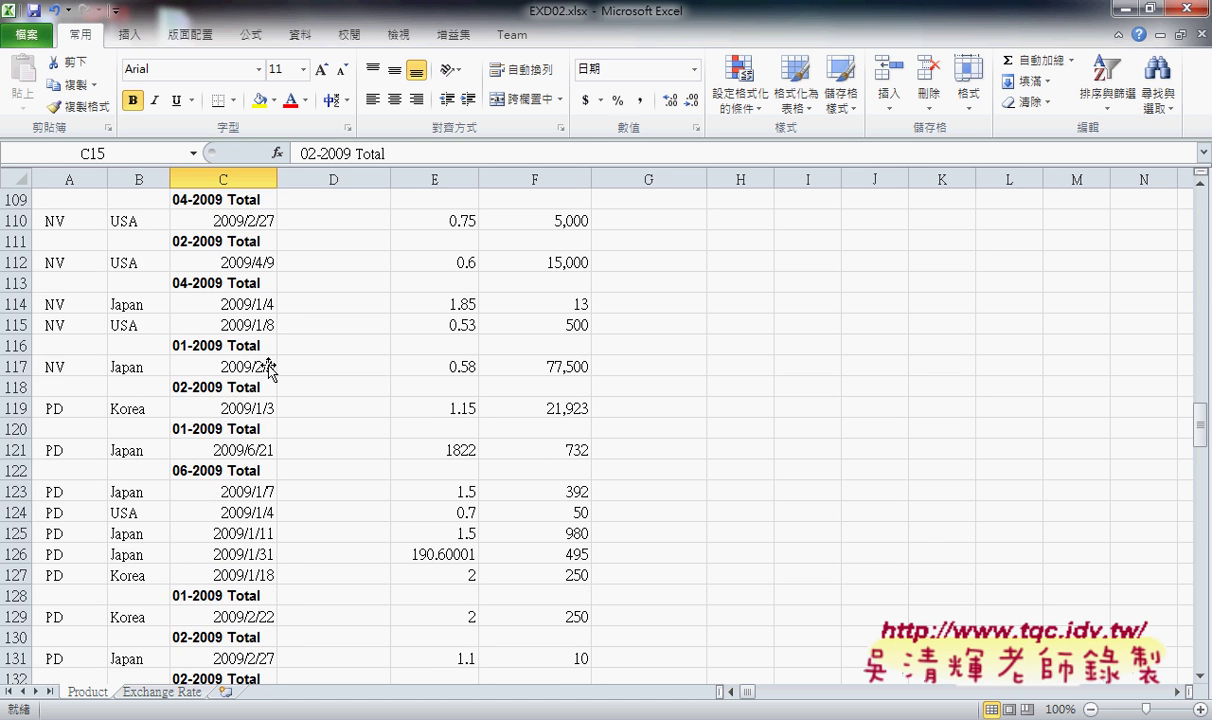
scroll(268, 368, up, 18)
scroll(268, 368, up, 8)
scroll(268, 368, up, 10)
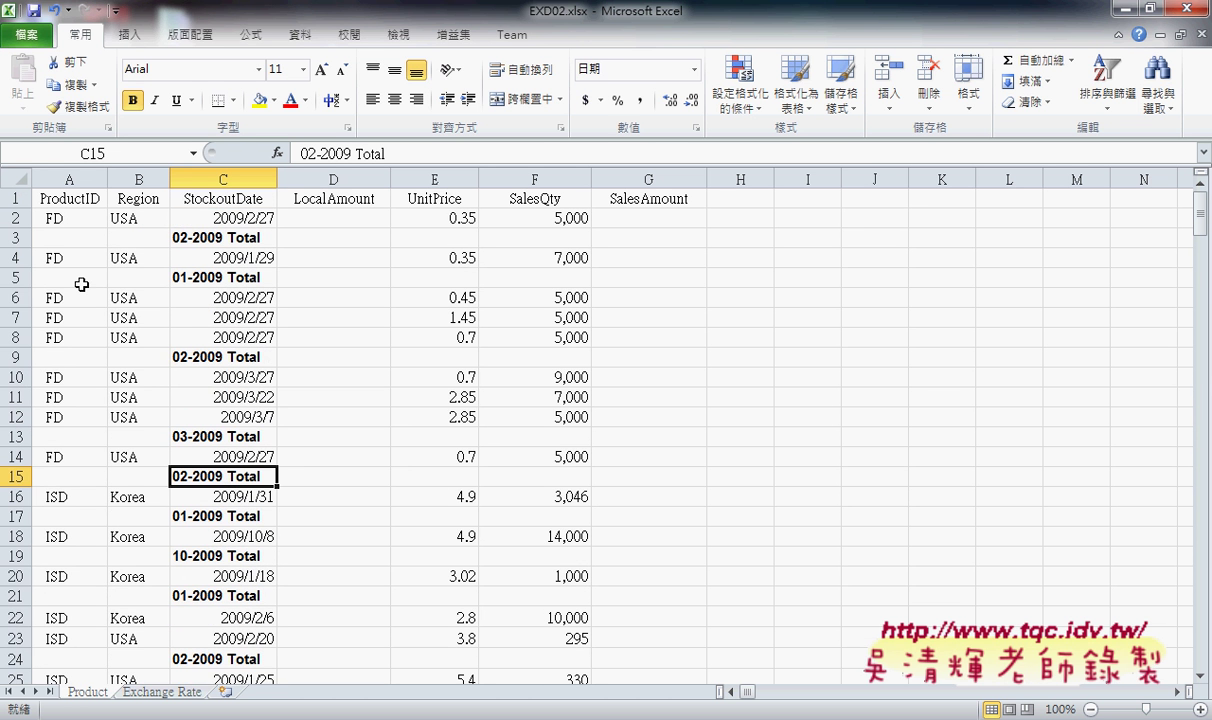
click(16, 237)
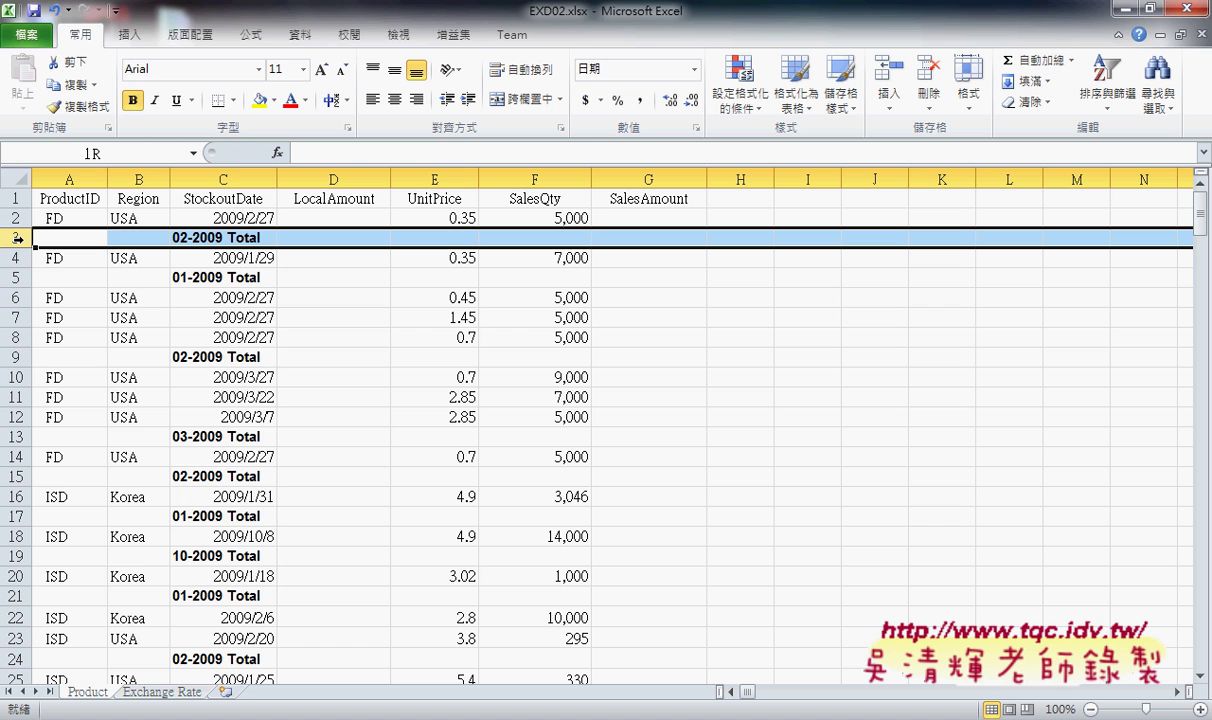
right_click(222, 236)
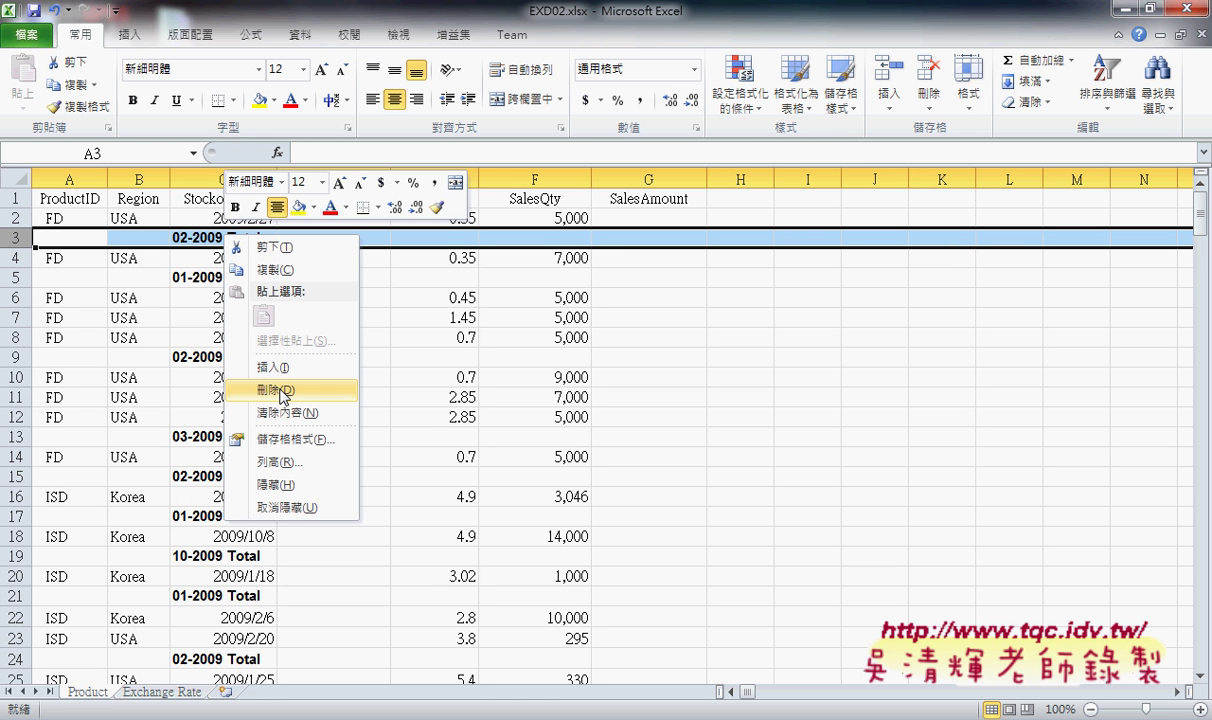
click(12, 280)
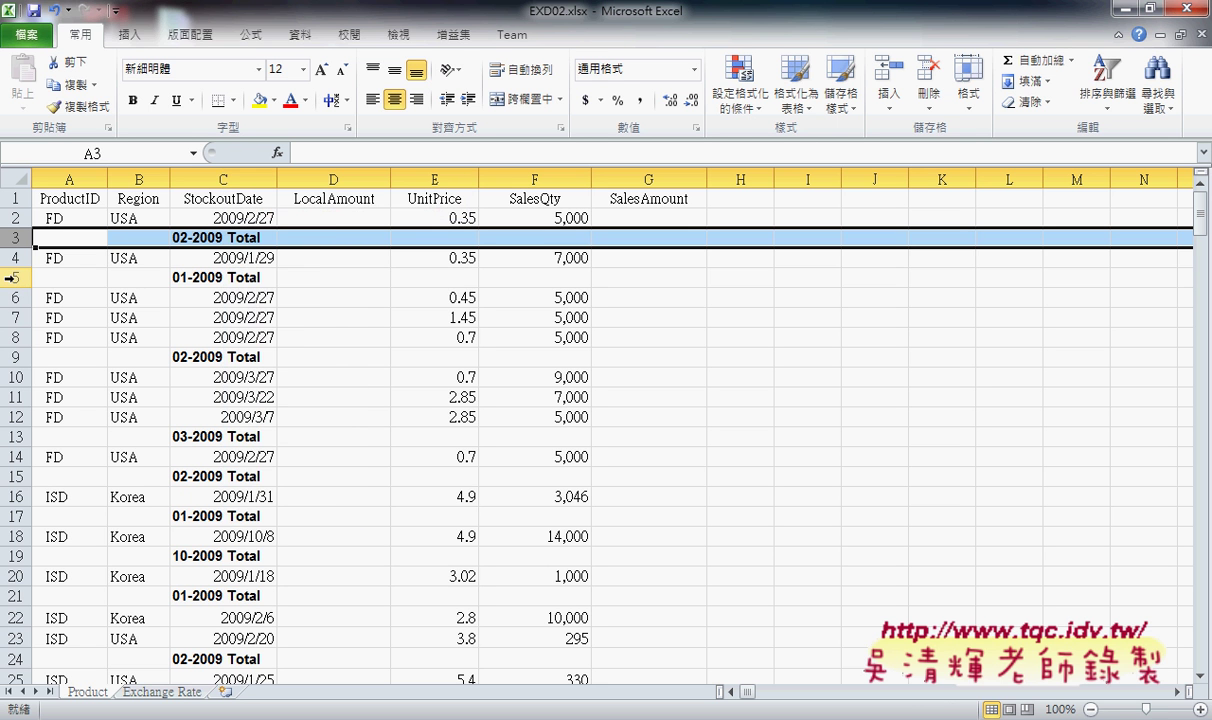
ctrl+click(14, 279)
right_click(221, 238)
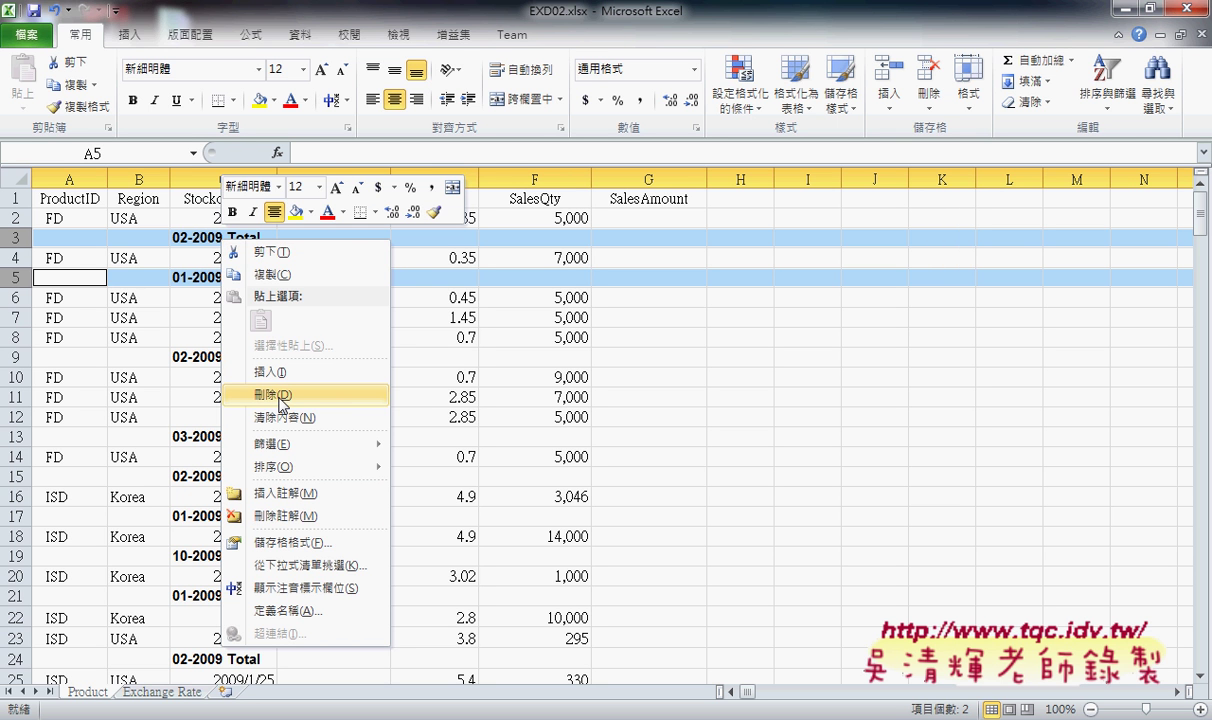
key(Escape)
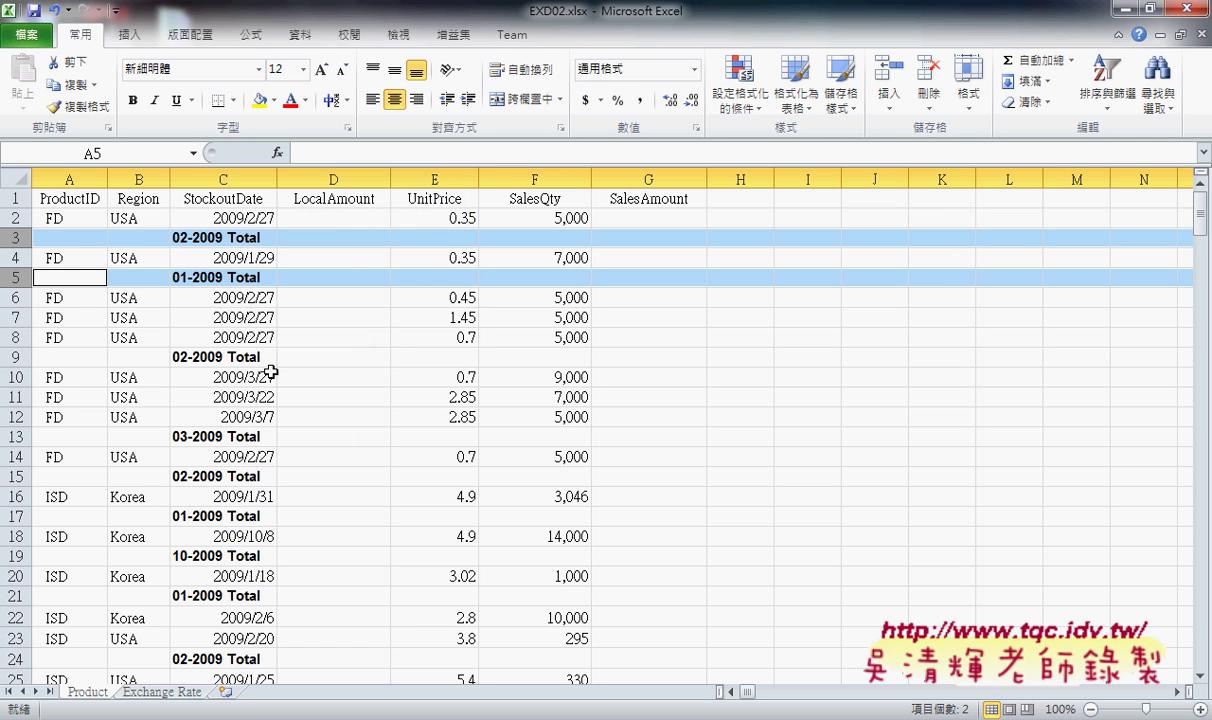
Scroll through the Product sheet's Total rows from 02-2009 Total, then switch to the exam PDF.
click(228, 365)
scroll(229, 367, down, 3)
scroll(229, 367, down, 5)
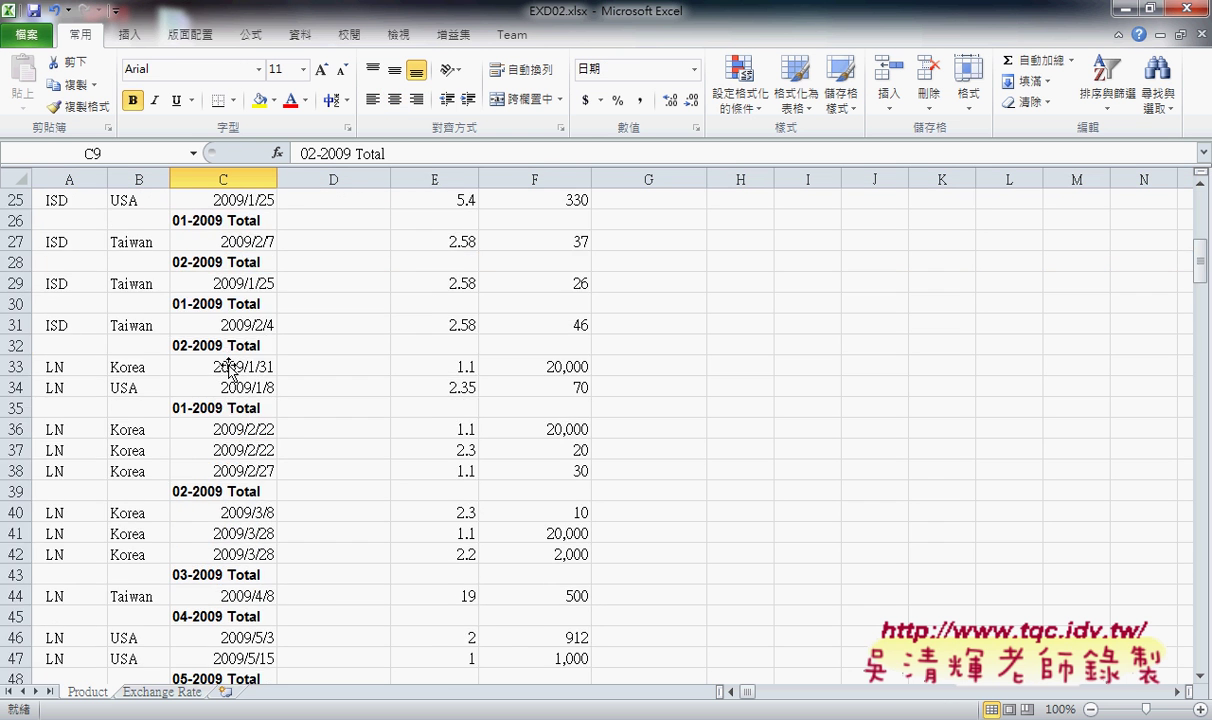
scroll(229, 367, down, 9)
scroll(229, 367, down, 9)
scroll(229, 367, down, 10)
scroll(229, 367, down, 9)
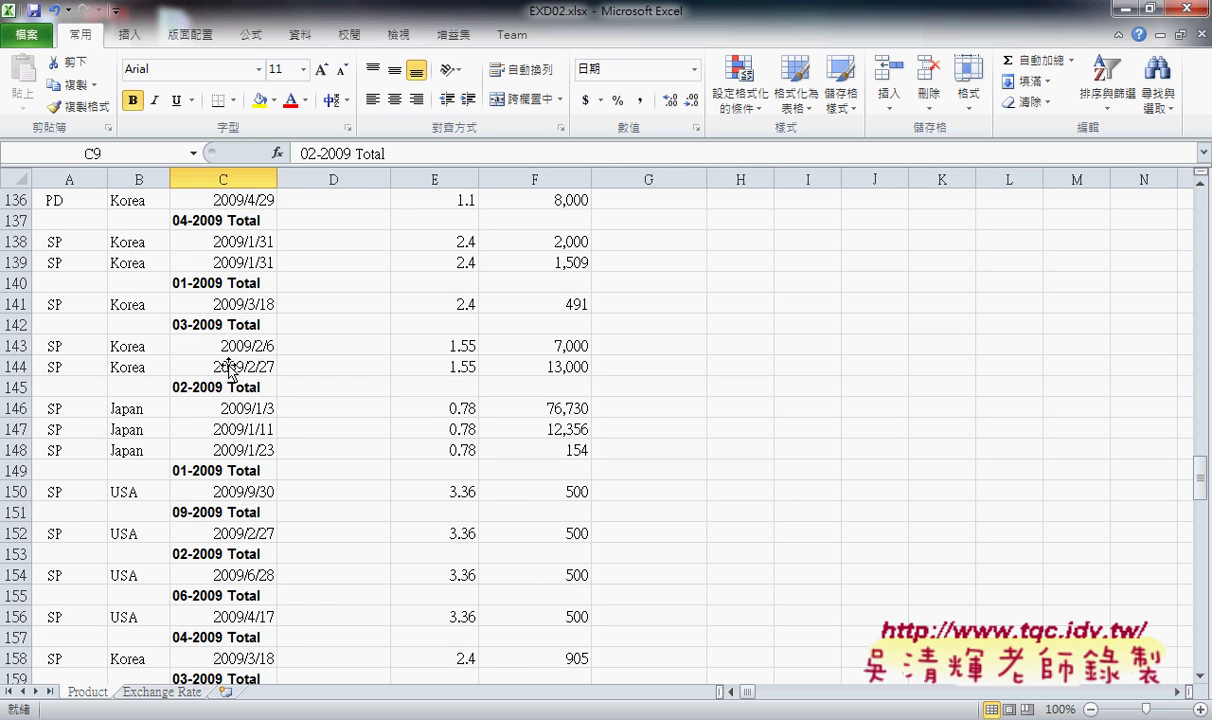
scroll(229, 367, down, 10)
scroll(229, 367, down, 4)
scroll(229, 367, down, 8)
scroll(229, 367, down, 5)
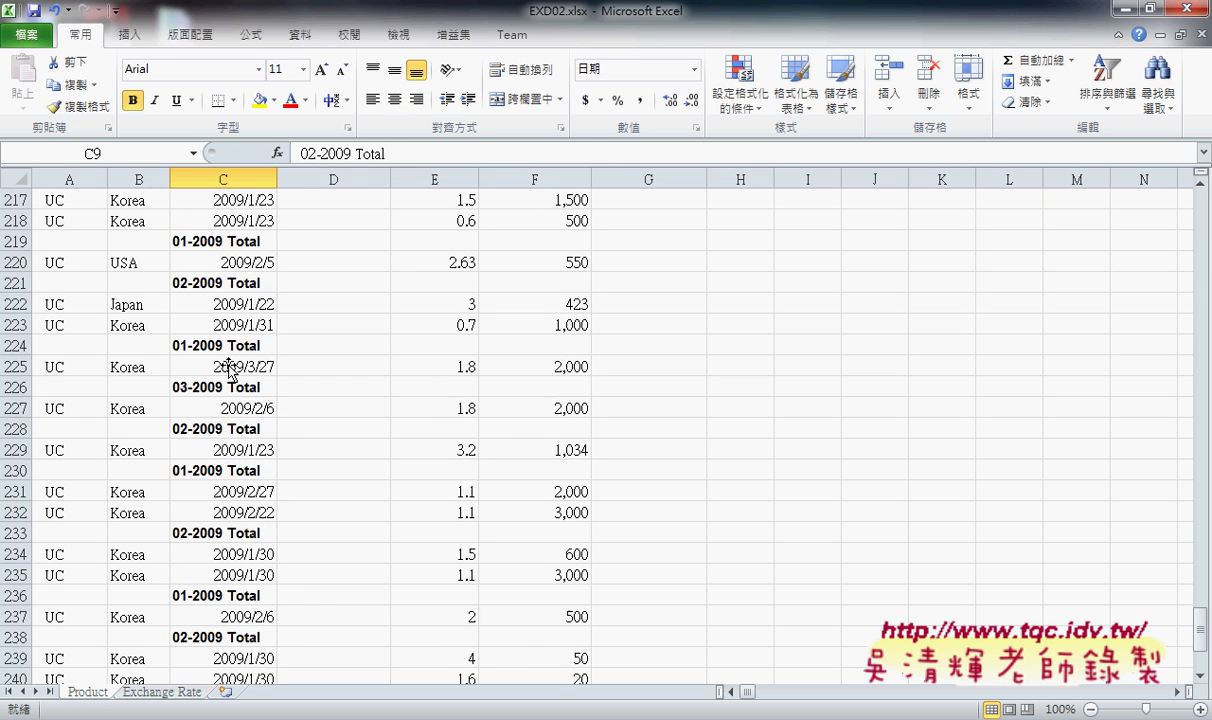
scroll(229, 367, down, 6)
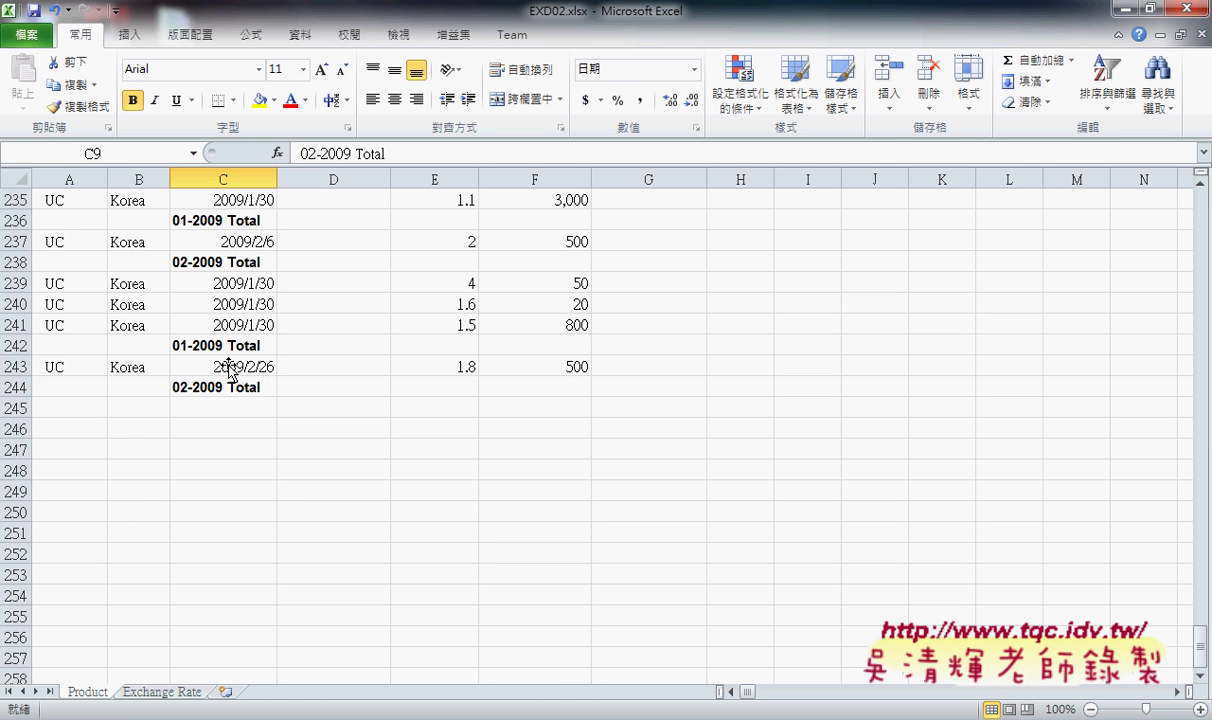
scroll(229, 367, up, 10)
scroll(229, 367, up, 6)
scroll(229, 367, up, 13)
scroll(229, 367, up, 9)
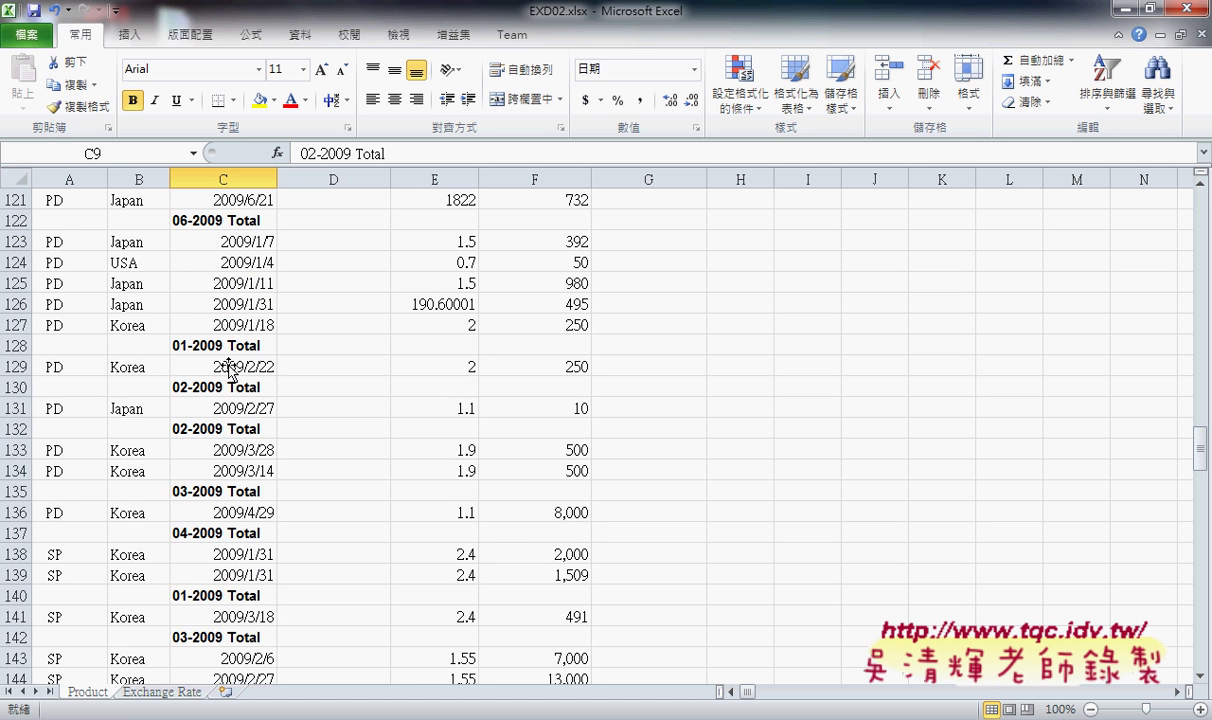
scroll(229, 367, up, 13)
scroll(225, 355, up, 6)
scroll(220, 350, up, 6)
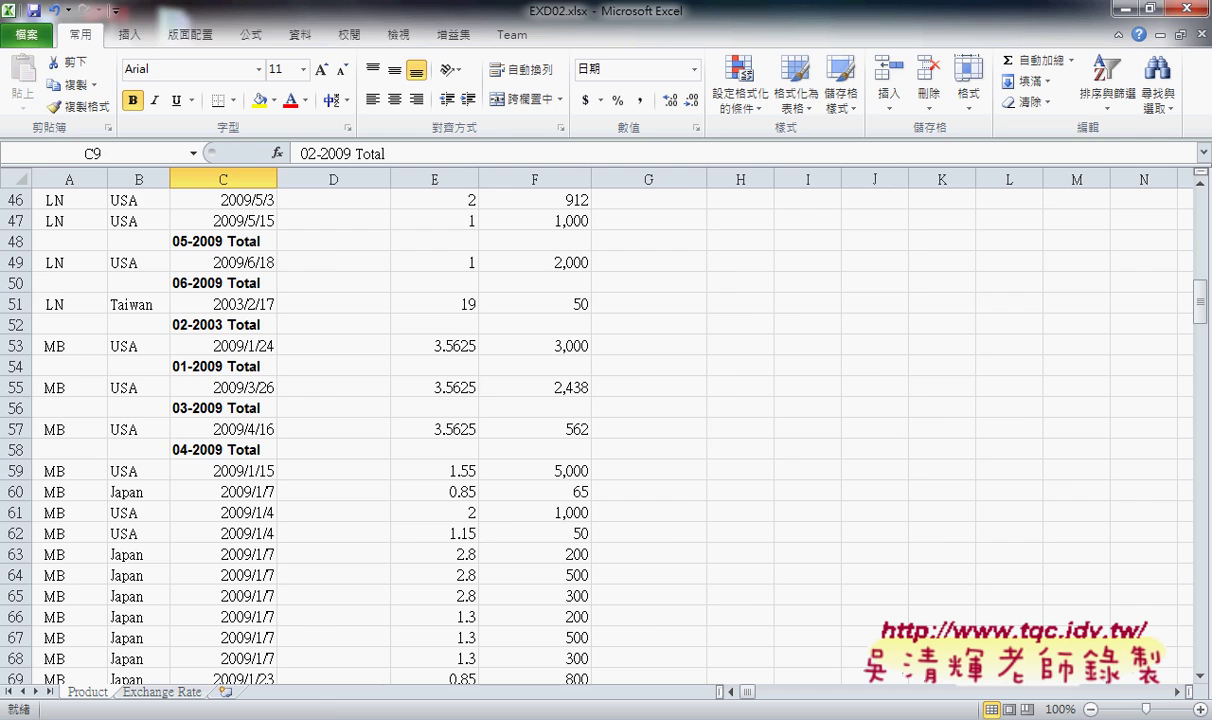
key(alt+Tab)
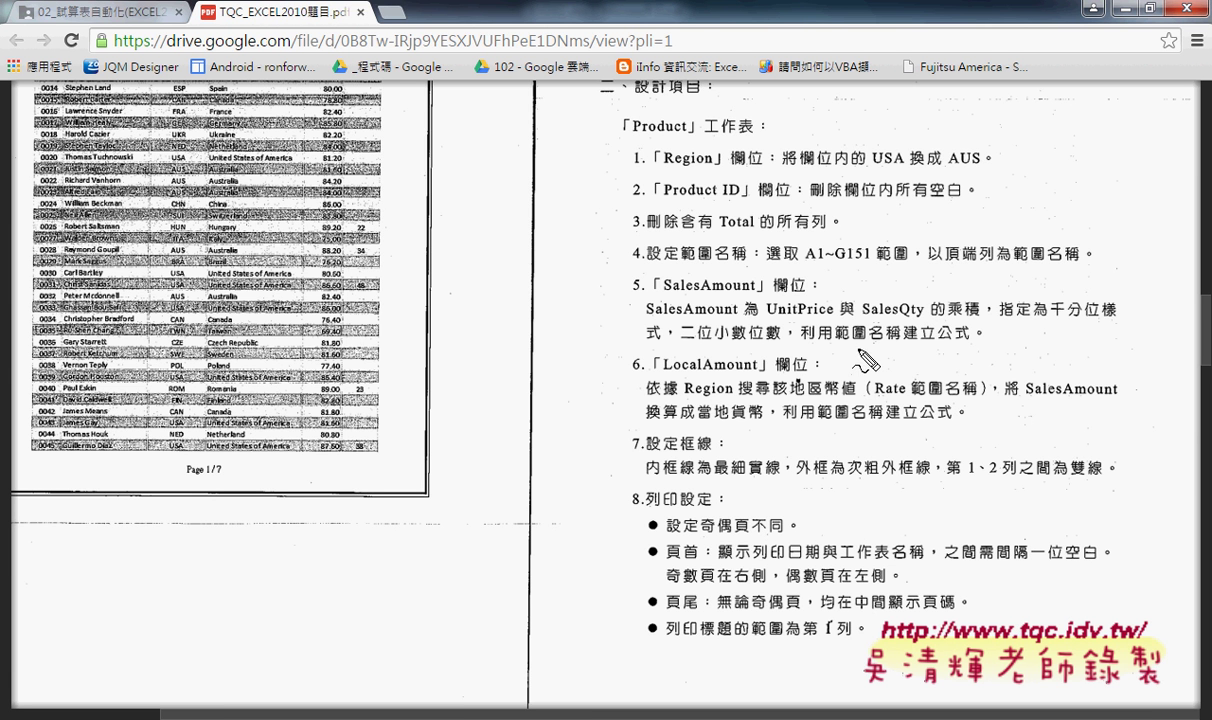
Mark the SalesAmount range-name formula and LocalAmount lookup requirements in the PDF.
drag(836, 342, 968, 340)
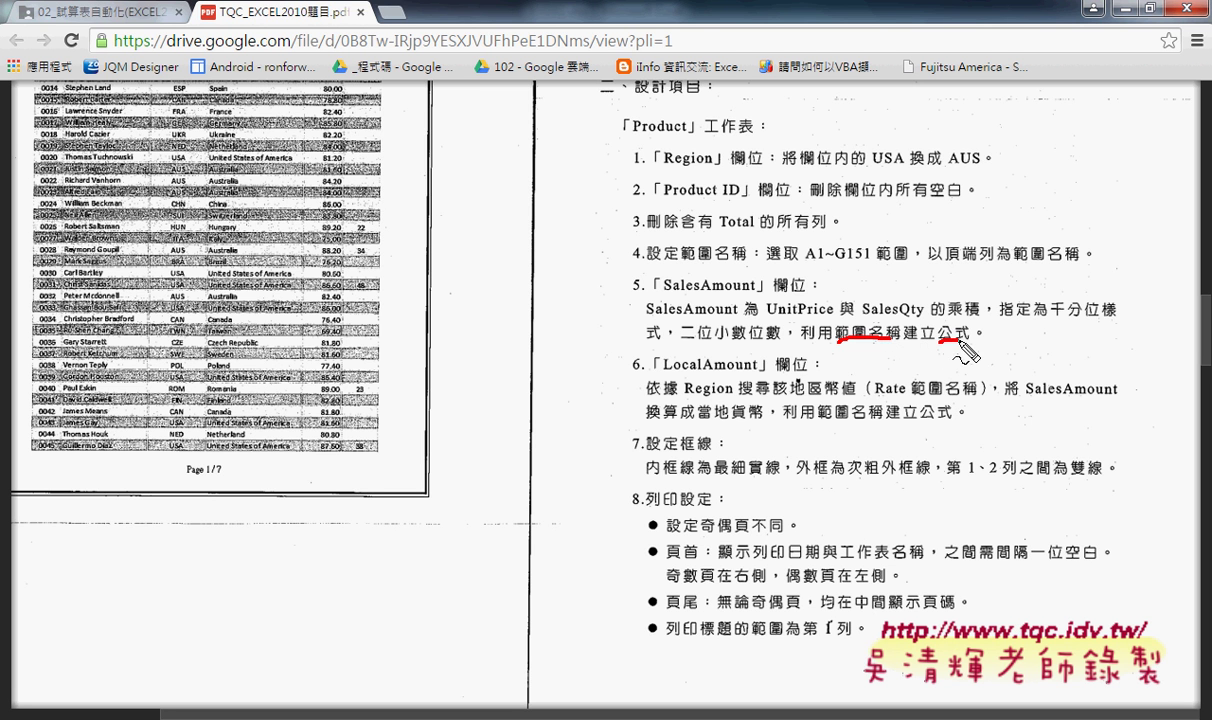
drag(738, 315, 647, 317)
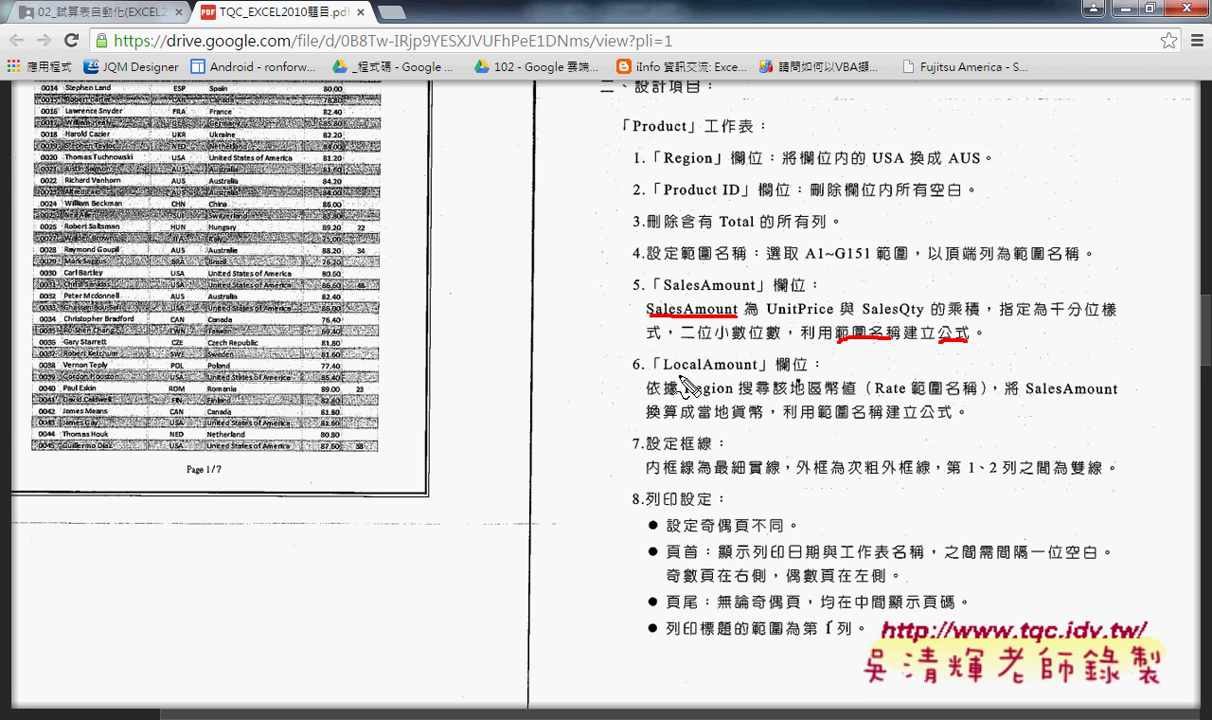
drag(664, 372, 757, 371)
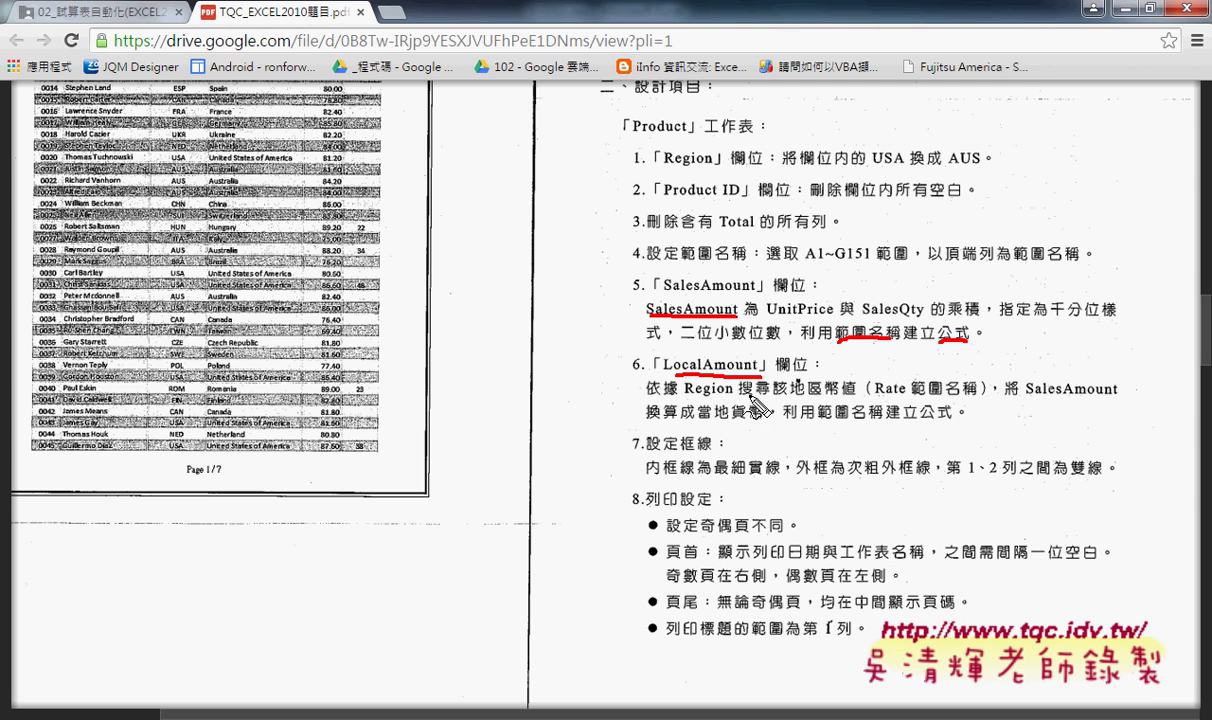
drag(745, 396, 760, 396)
Mark the inner/double-line border and print settings requirements, clear the marks, and return to Excel.
drag(688, 448, 711, 446)
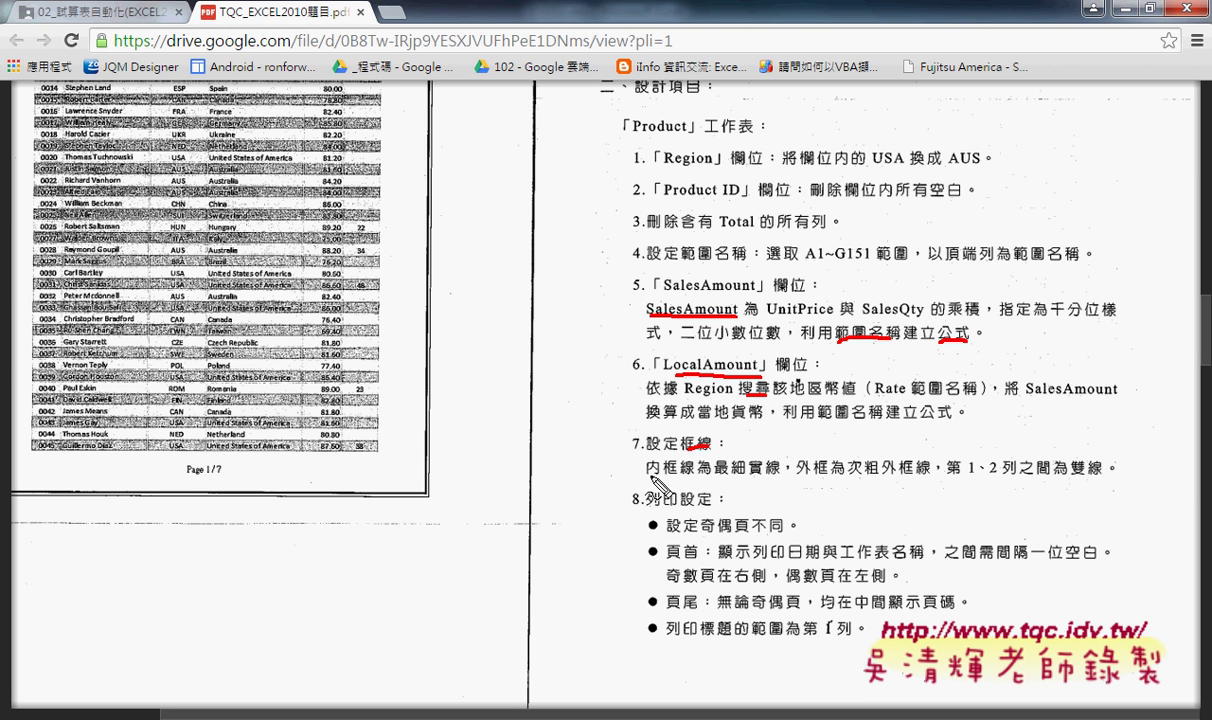
drag(648, 477, 930, 469)
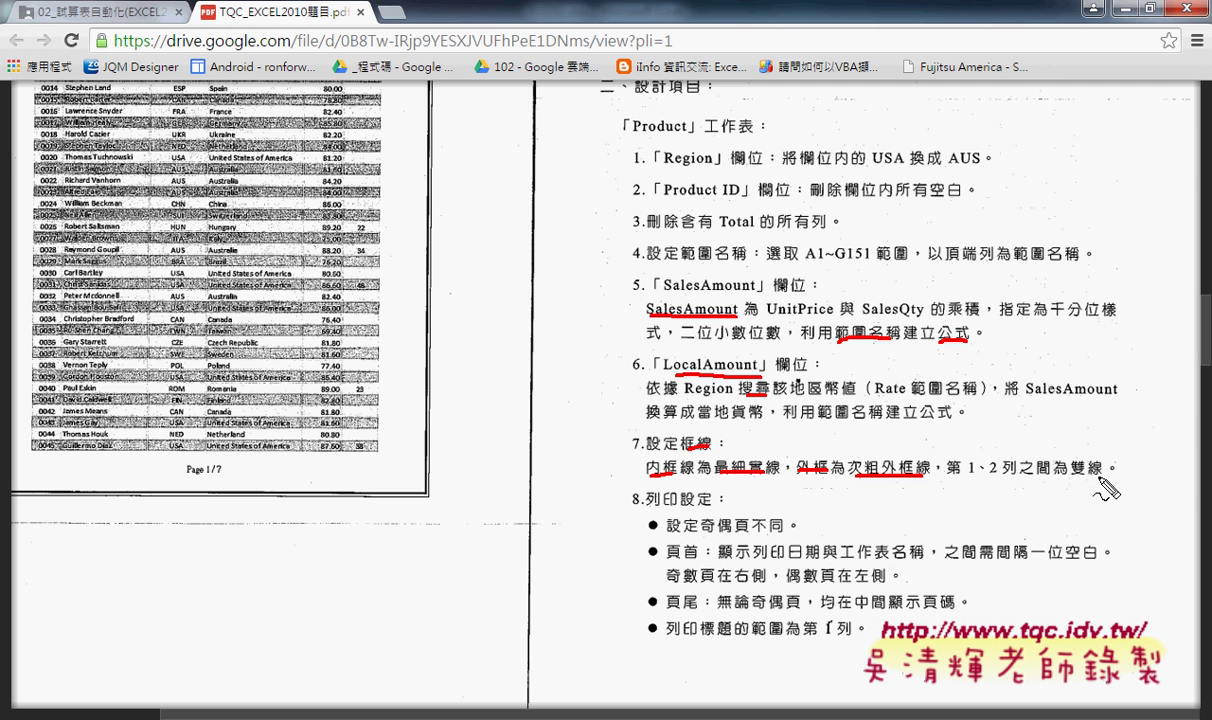
drag(1100, 479, 1066, 480)
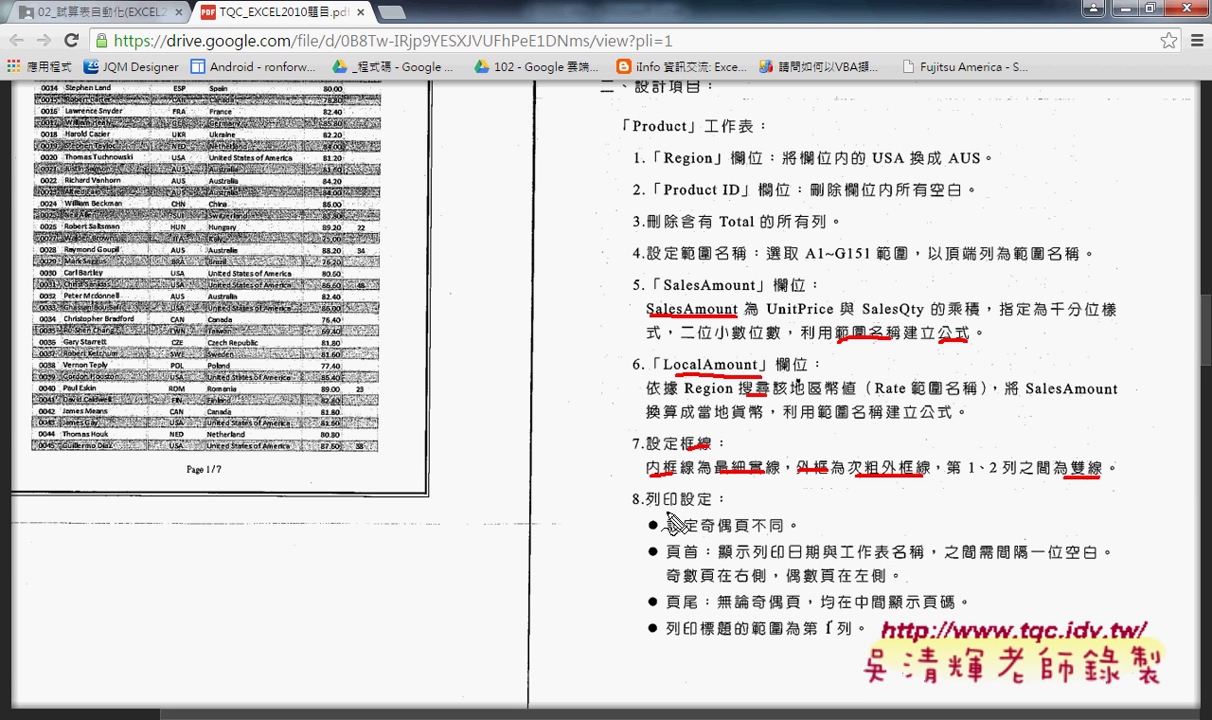
drag(648, 506, 772, 533)
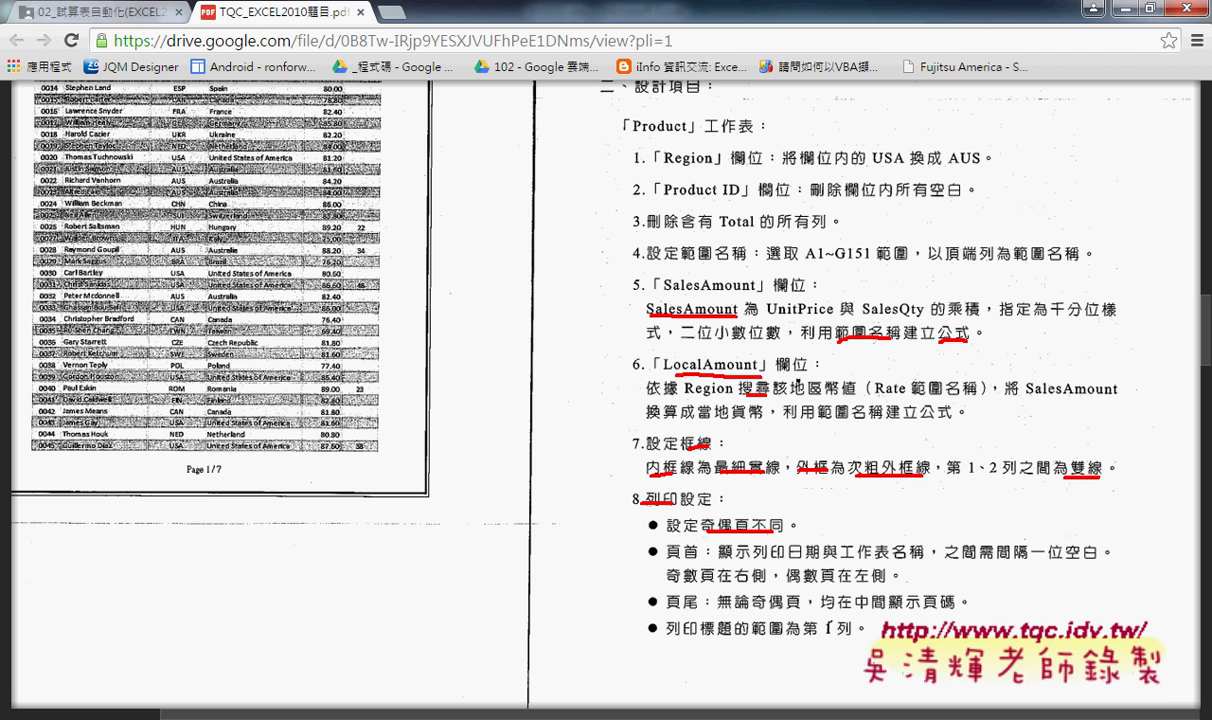
key(Escape)
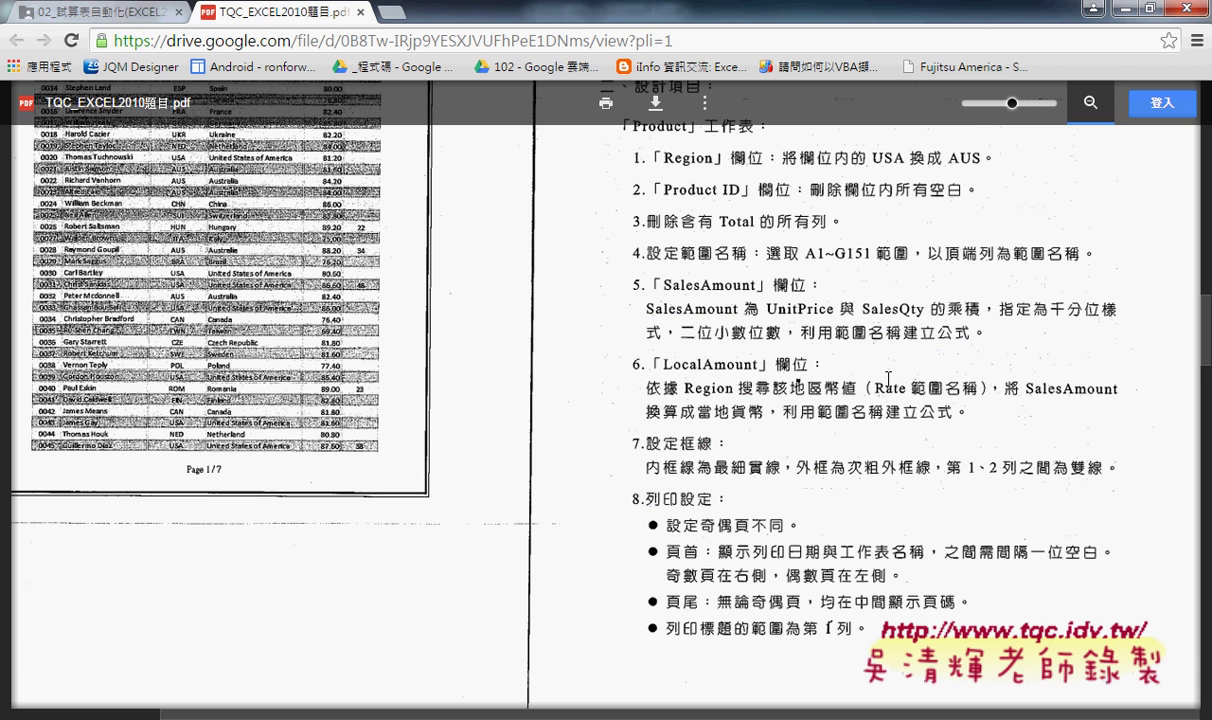
click(1090, 9)
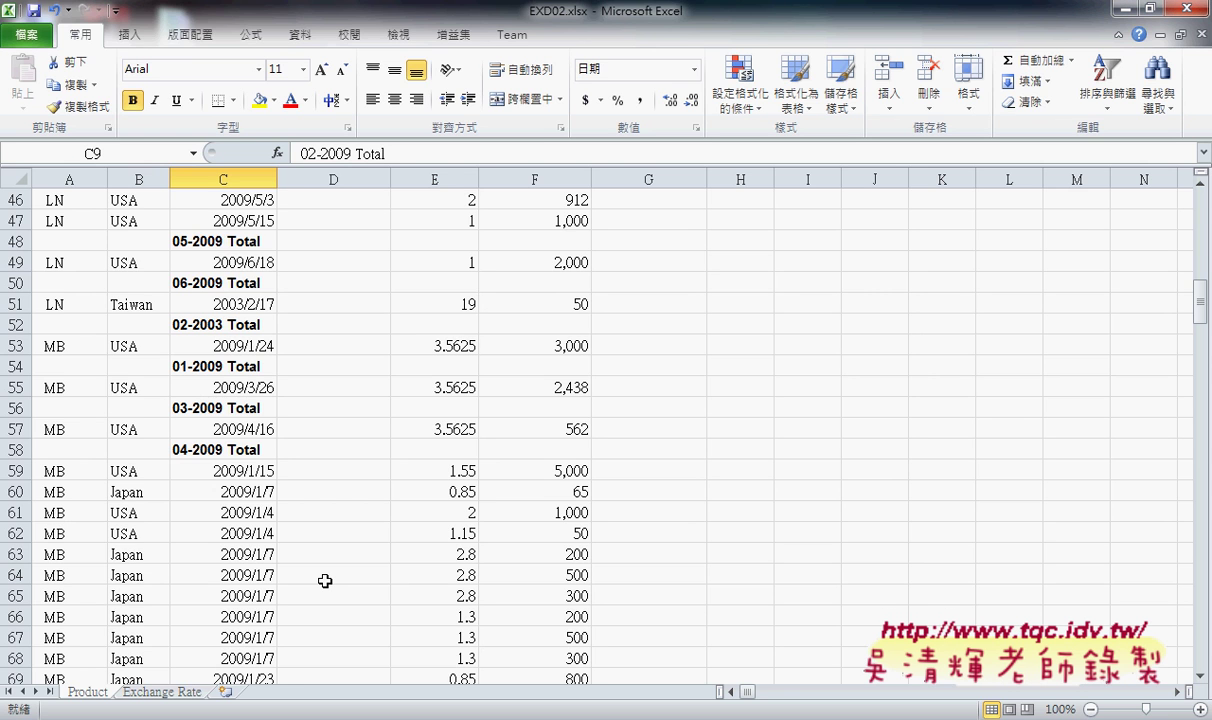
Page through the finished 210.xlsx sample's four-page print preview, then return to the exam PDF.
click(488, 648)
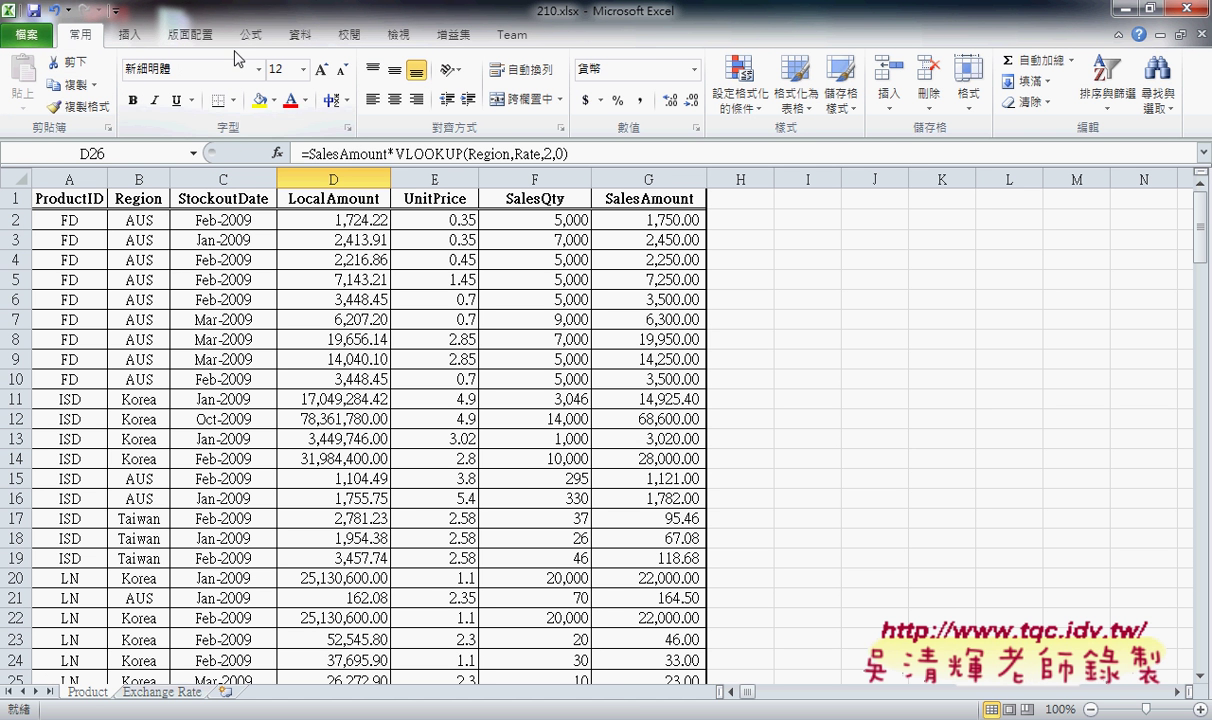
click(45, 40)
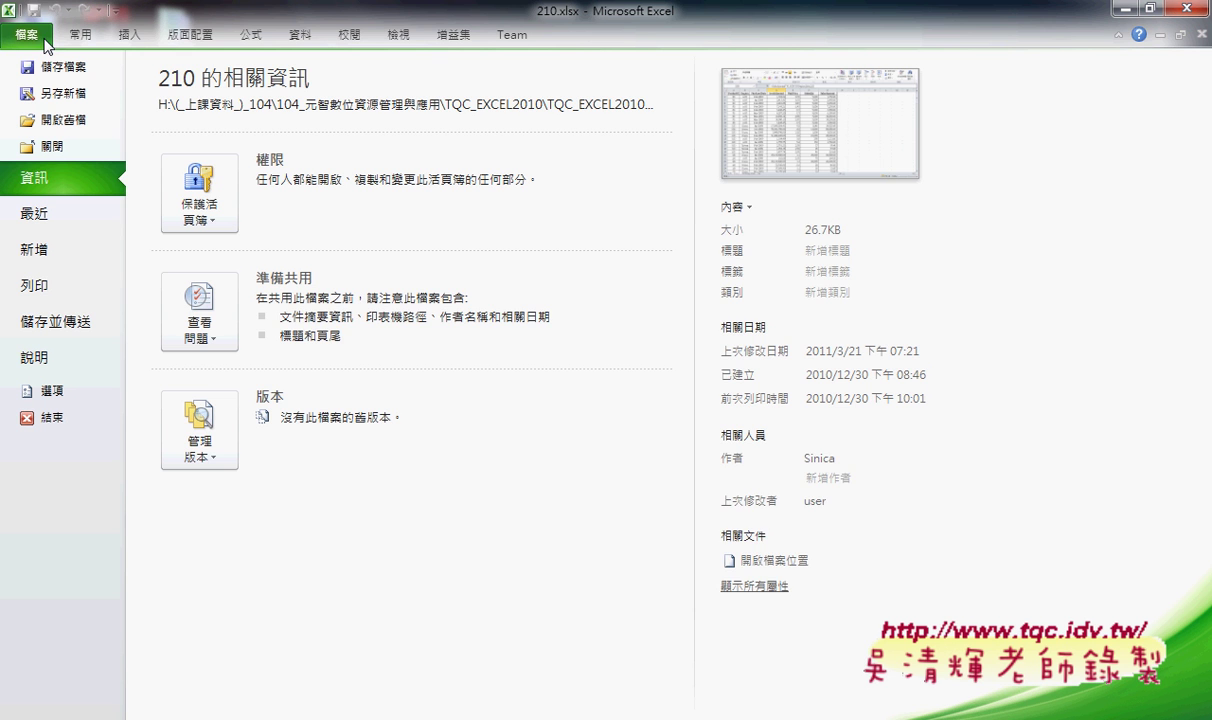
click(51, 297)
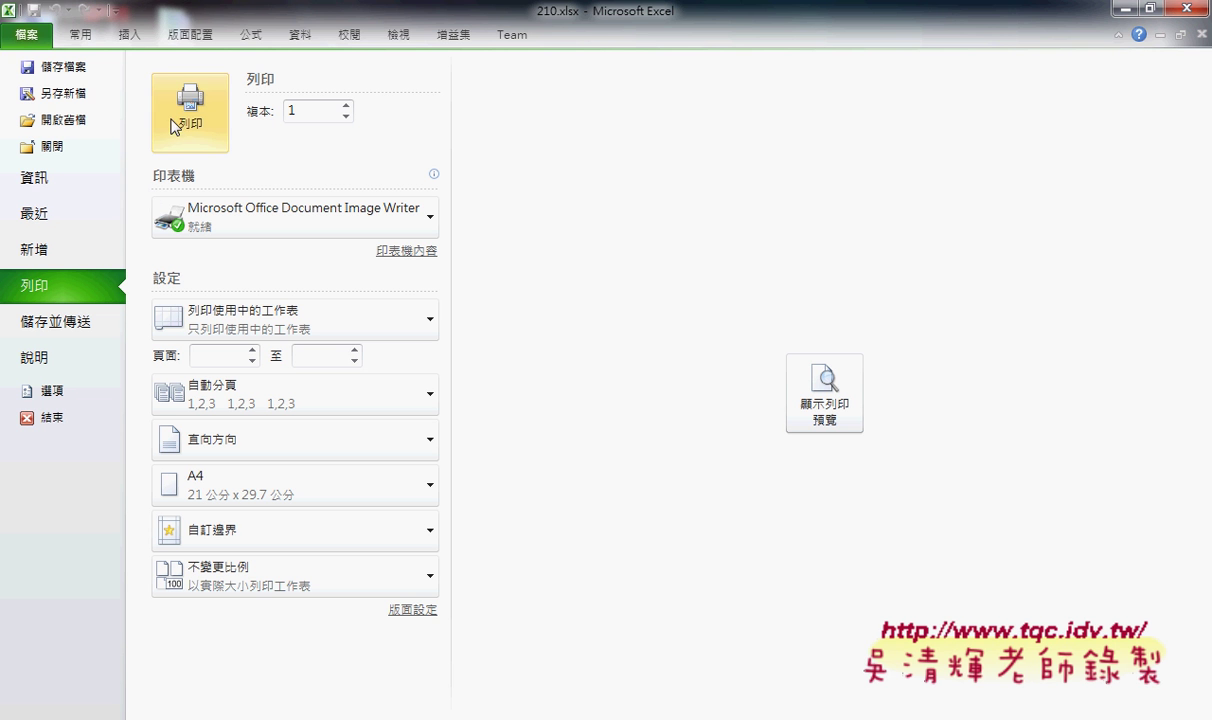
click(826, 421)
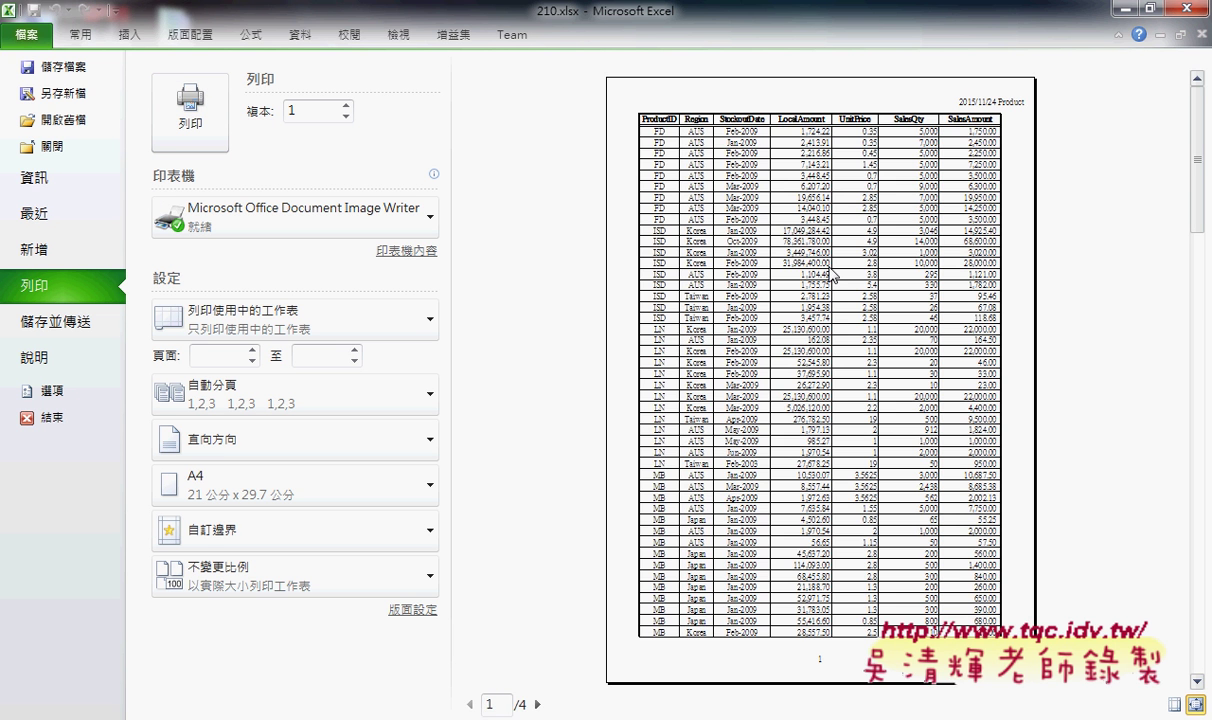
scroll(858, 427, down, 1)
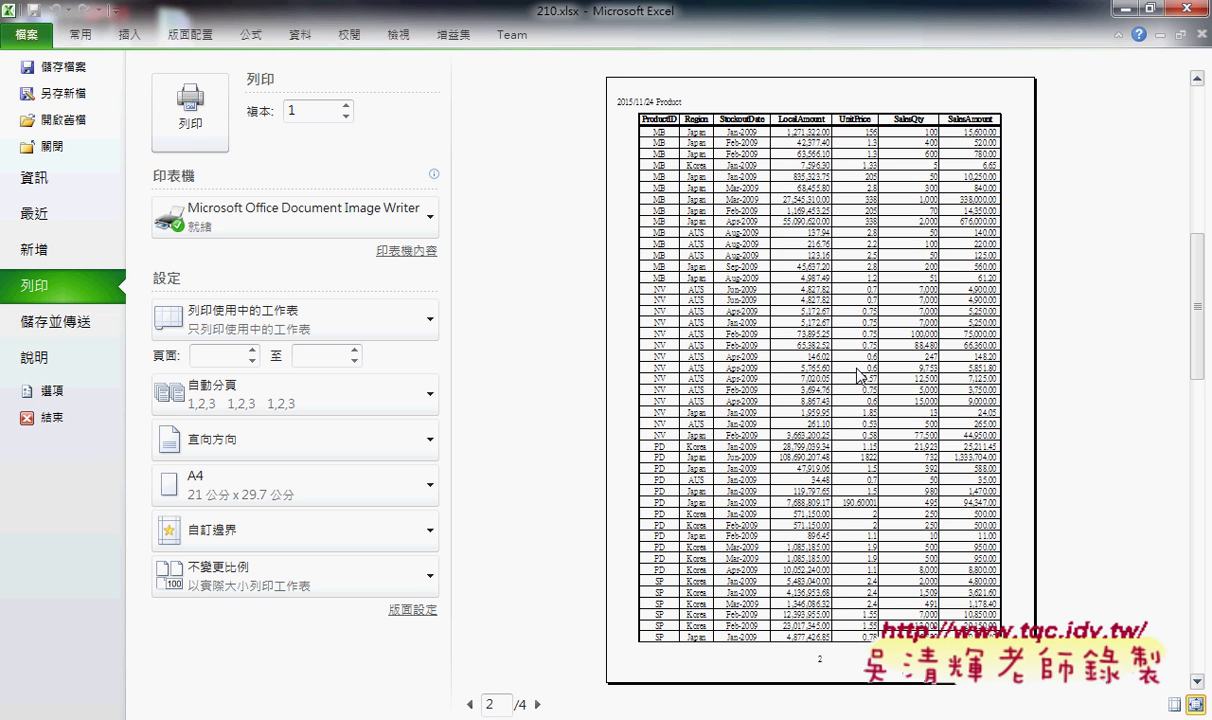
scroll(815, 355, up, 1)
scroll(738, 190, down, 1)
scroll(738, 190, up, 1)
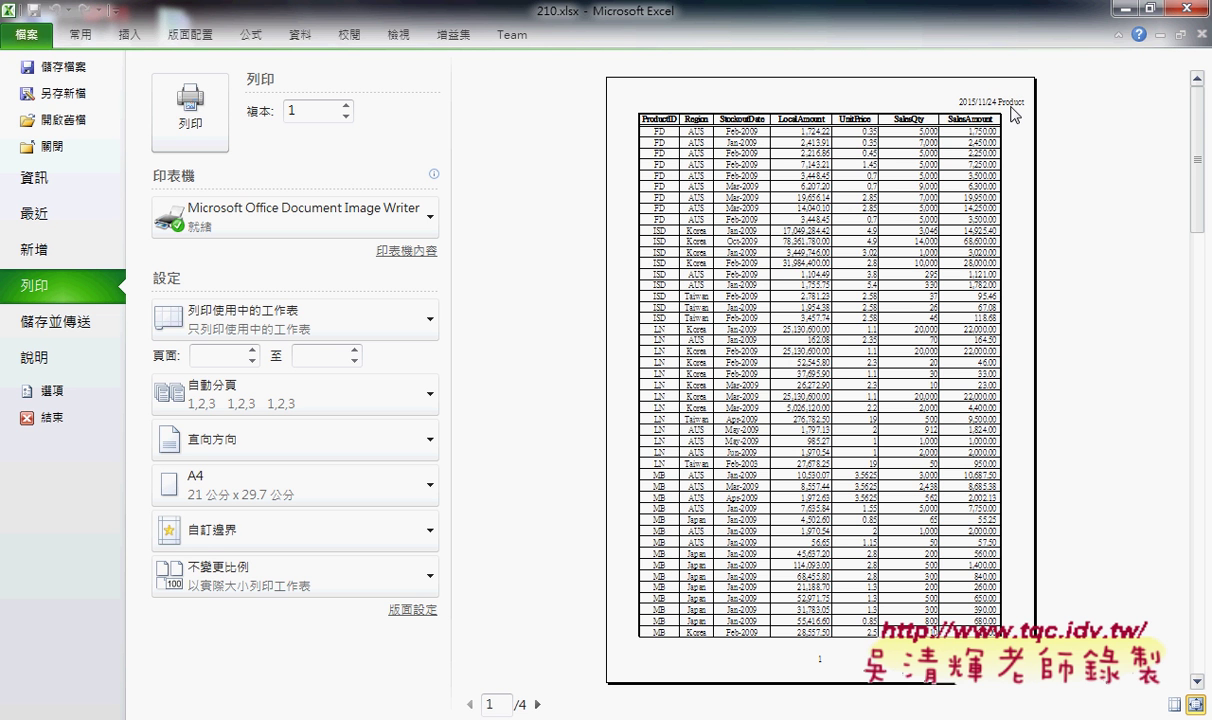
scroll(1015, 113, down, 1)
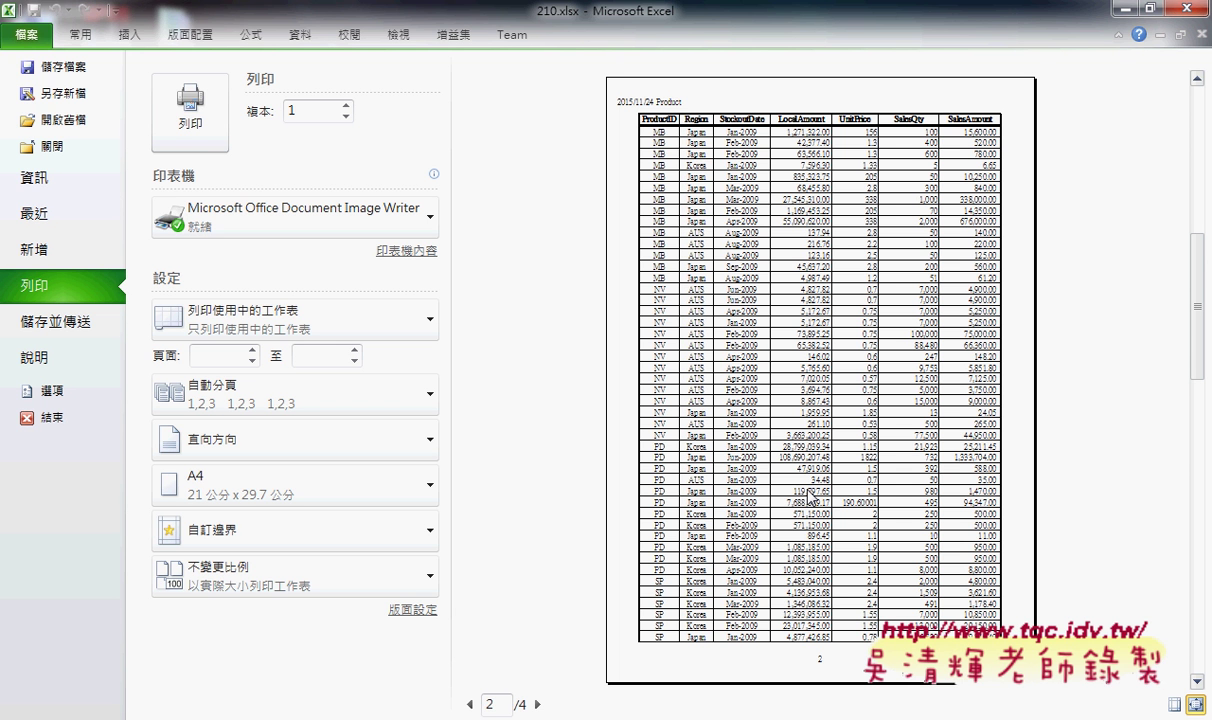
key(alt+Tab)
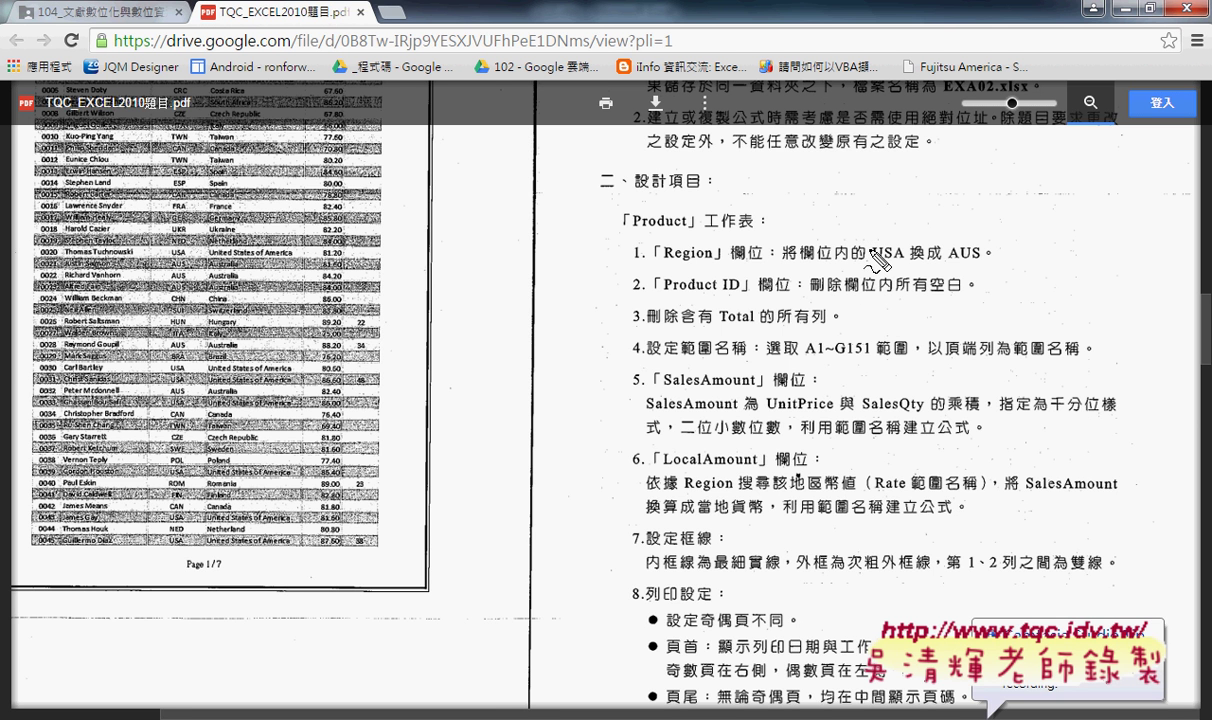
Underline USA in item 1's Region requirement, clear it, and bring EXD02.xlsx back.
drag(872, 264, 981, 259)
key(Escape)
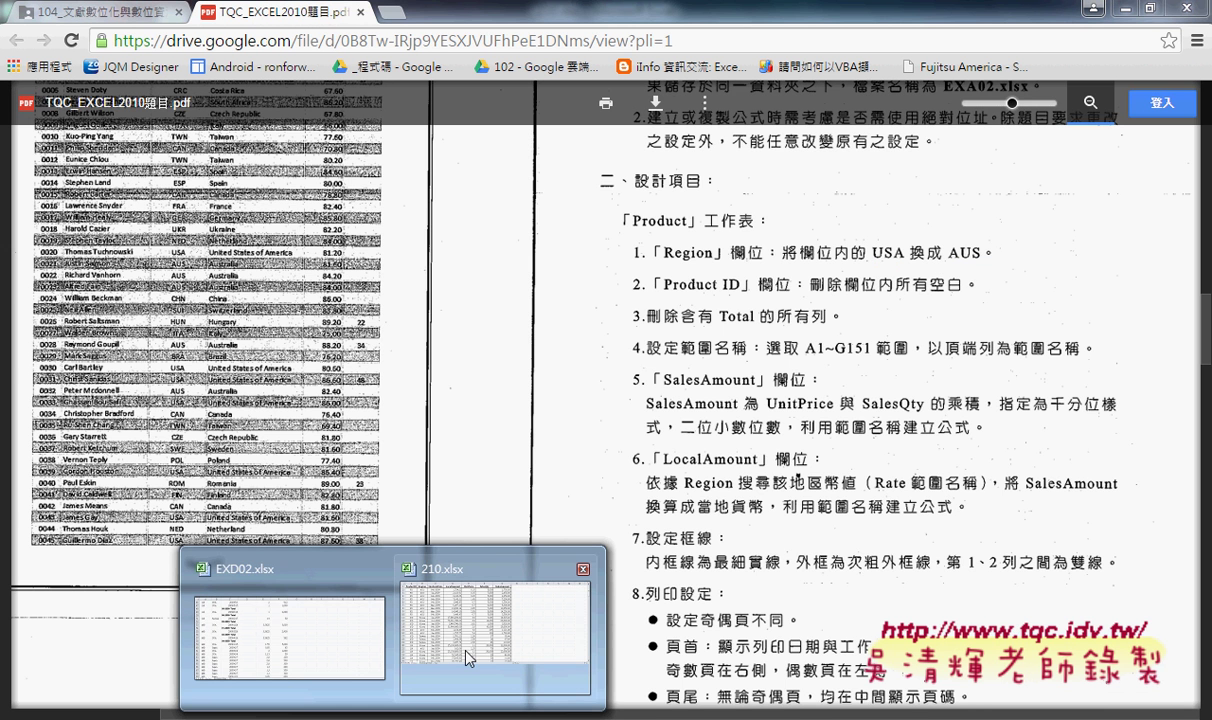
click(325, 628)
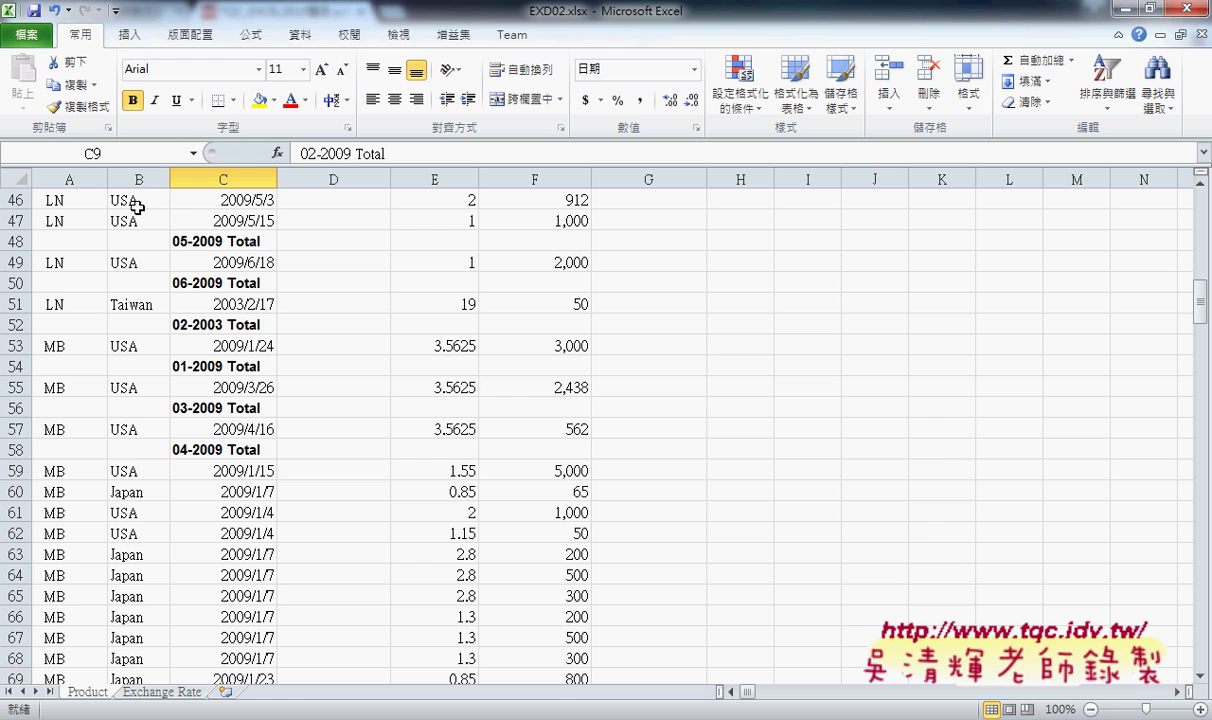
click(130, 200)
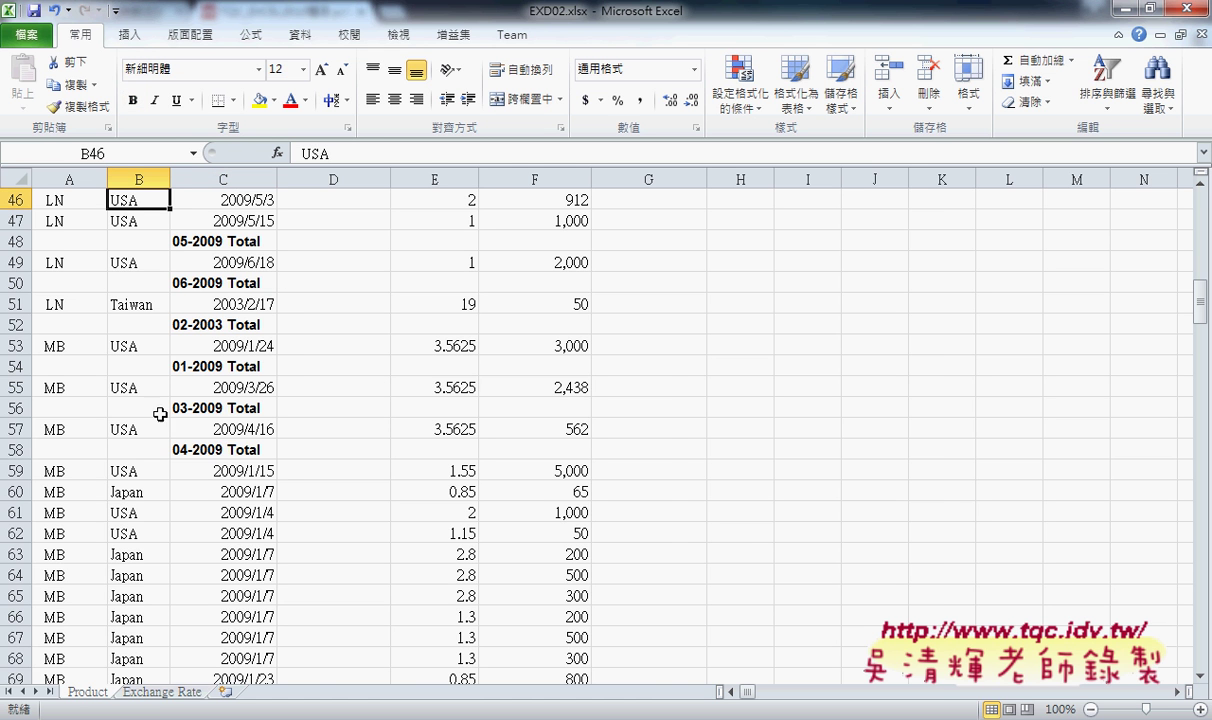
click(157, 692)
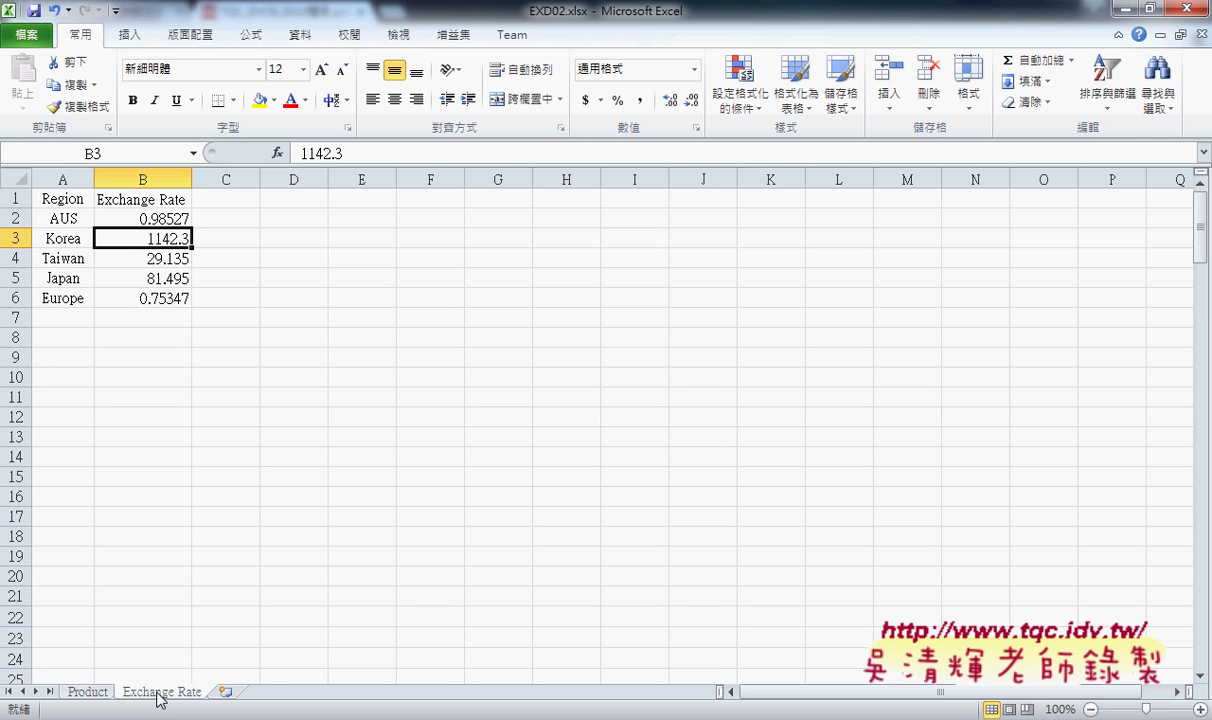
mouse_move(157, 697)
mouse_down()
mouse_move(132, 713)
mouse_move(193, 703)
mouse_up()
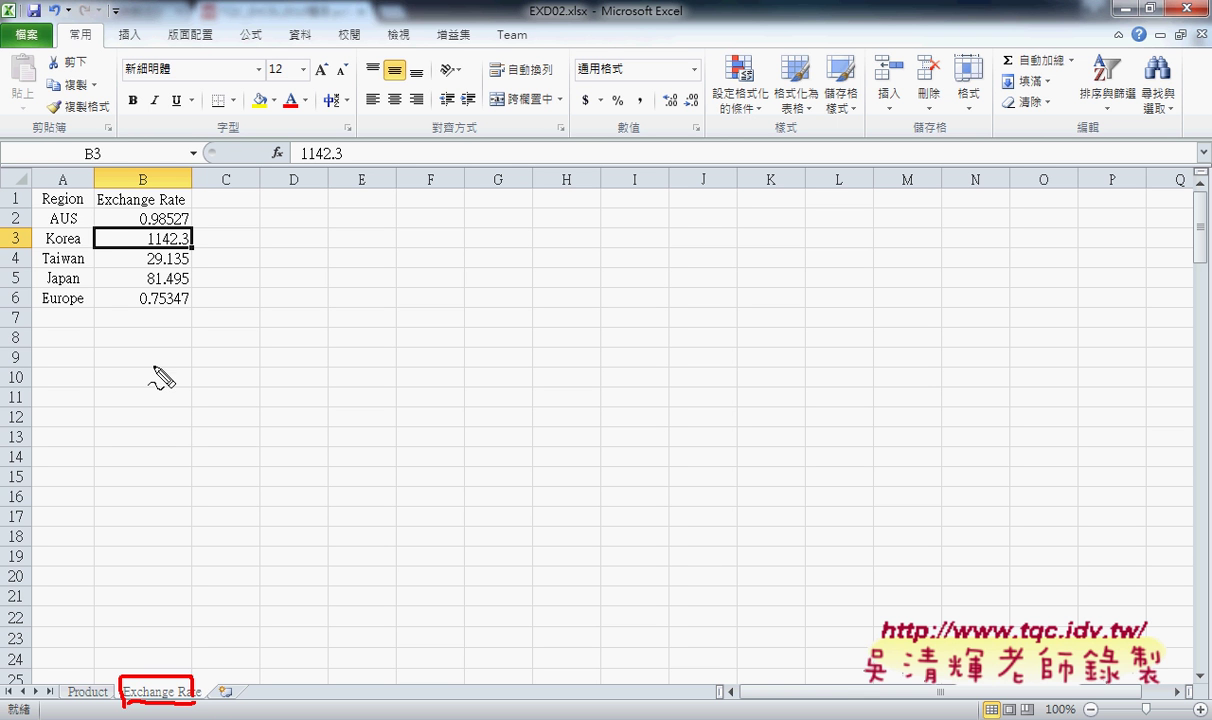
drag(78, 212, 86, 240)
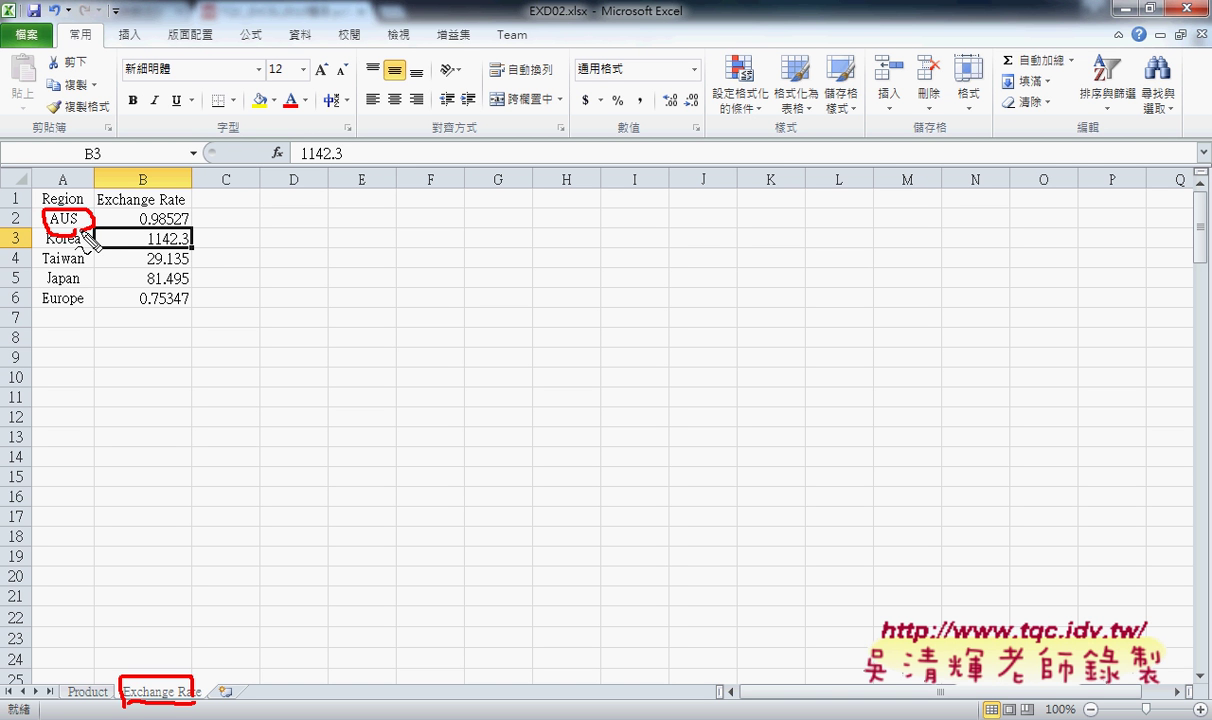
key(Escape)
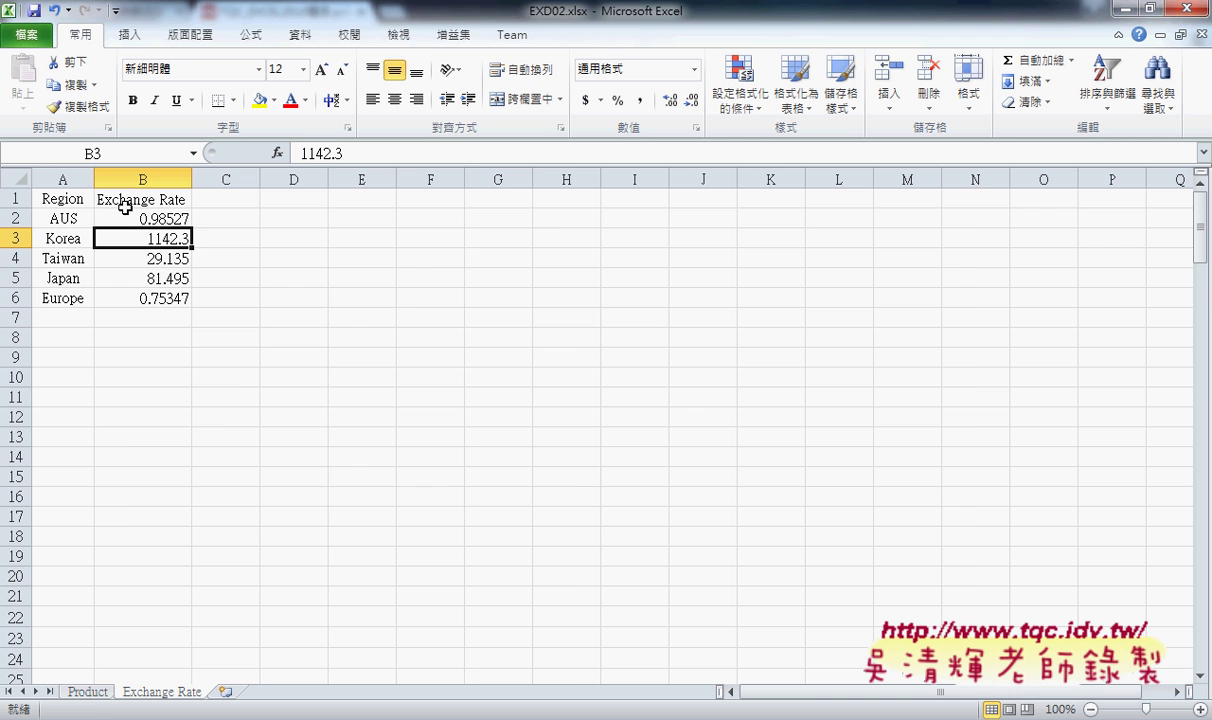
click(88, 691)
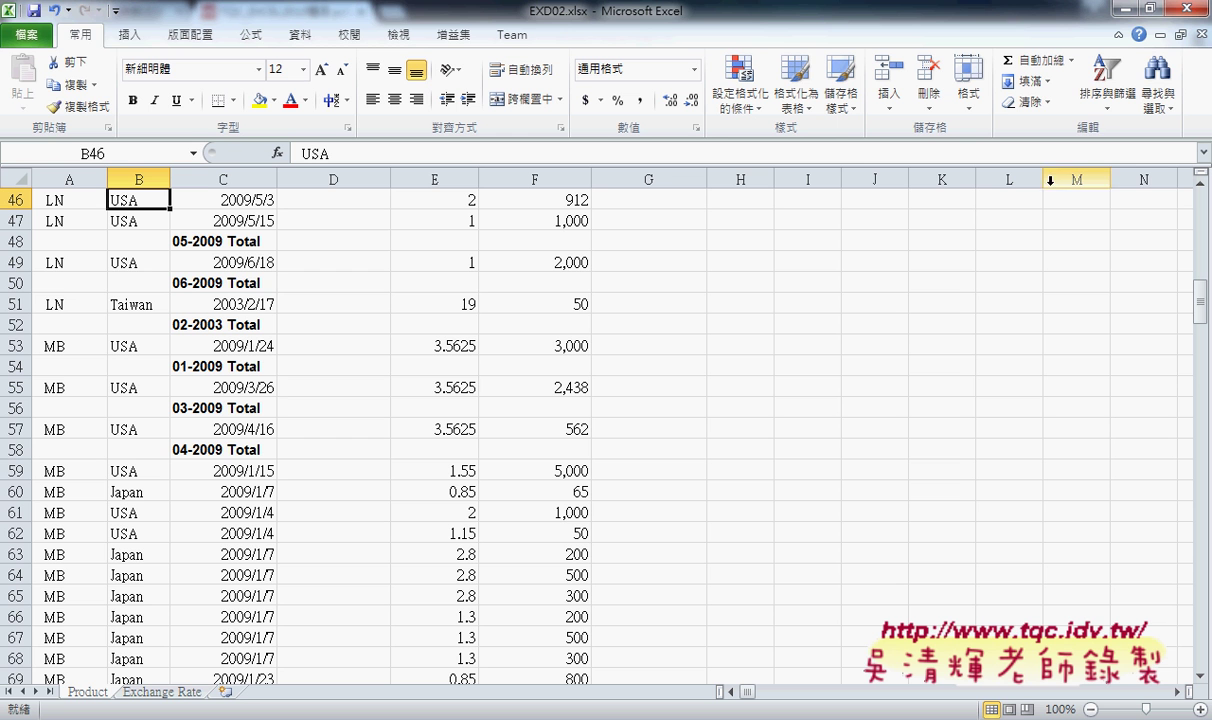
Start a Find and Replace with SAU, expand its options, then close it without replacing.
click(1158, 108)
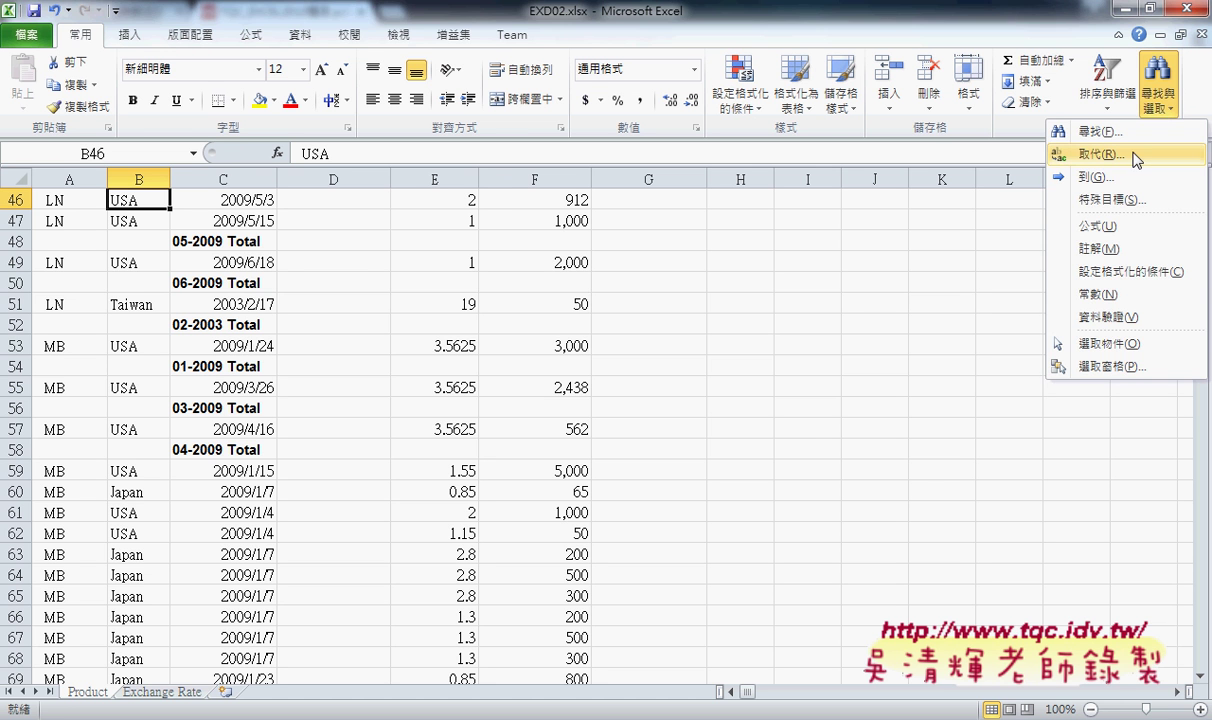
click(1080, 154)
text(U)
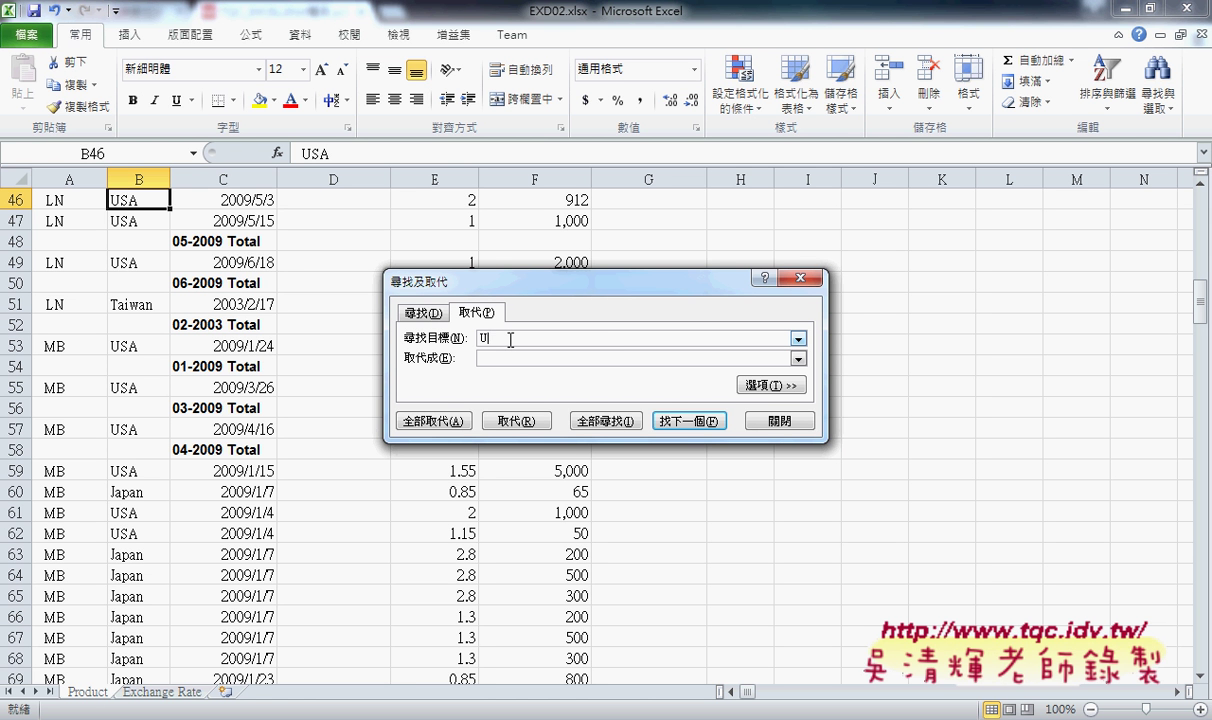
text(SA)
text(US)
mouse_move(508, 277)
mouse_down()
mouse_move(508, 206)
mouse_move(403, 216)
mouse_up()
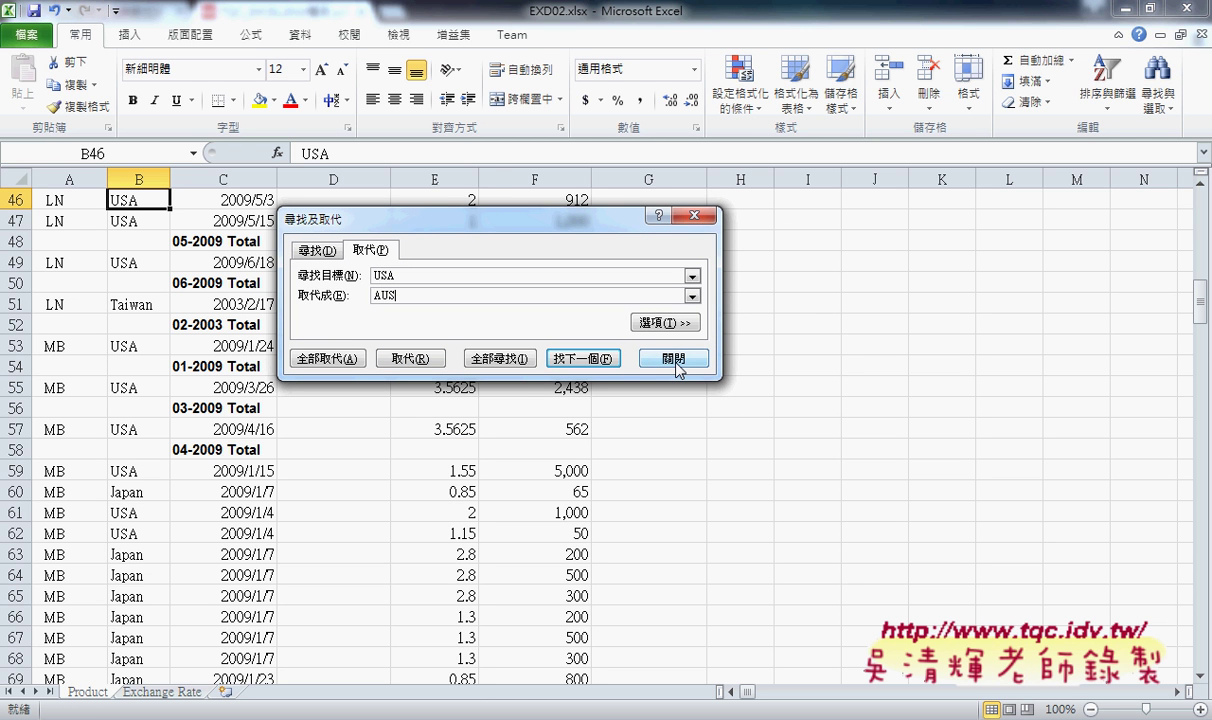
click(640, 320)
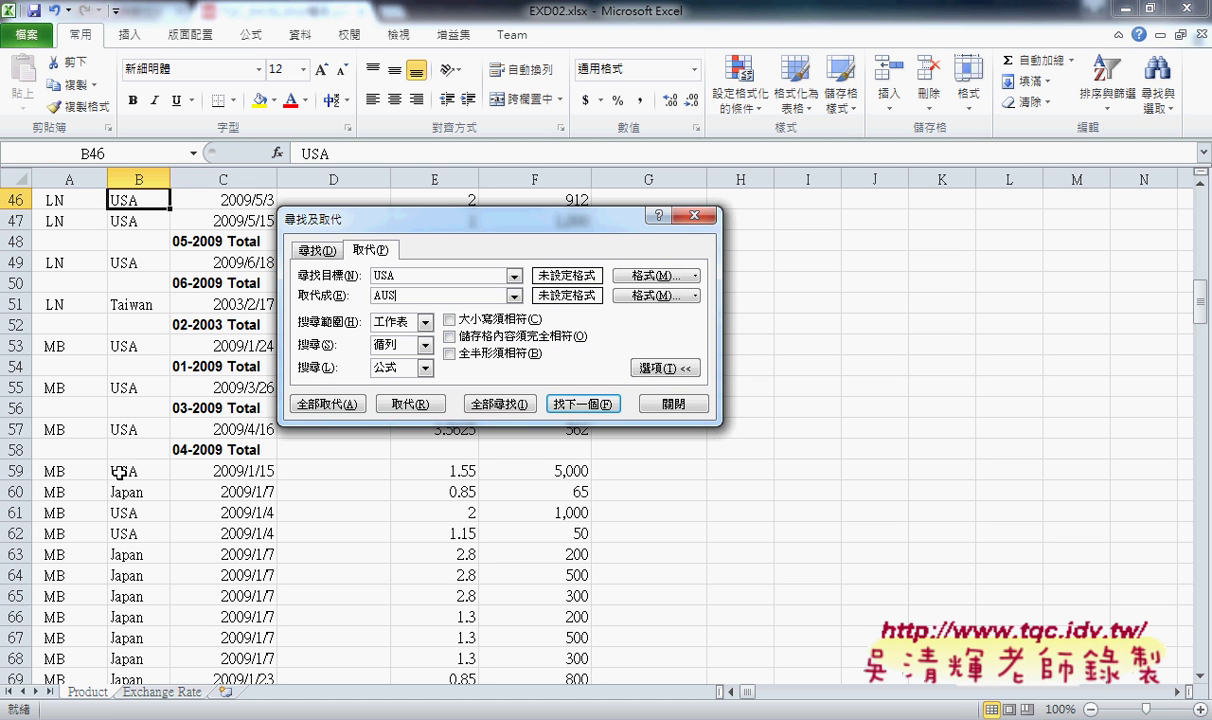
click(692, 217)
Select the Region column and set up Replace with the search limited to the current sheet.
scroll(132, 227, up, 4)
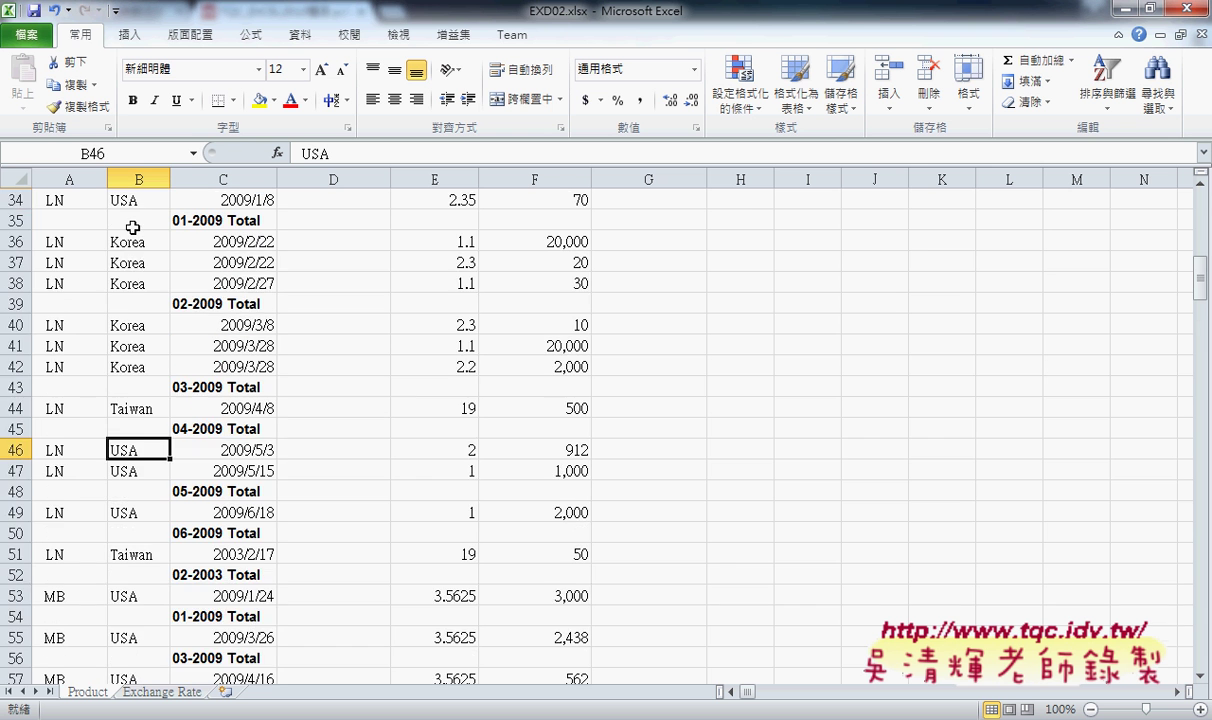
scroll(132, 227, up, 8)
scroll(132, 227, up, 3)
click(139, 178)
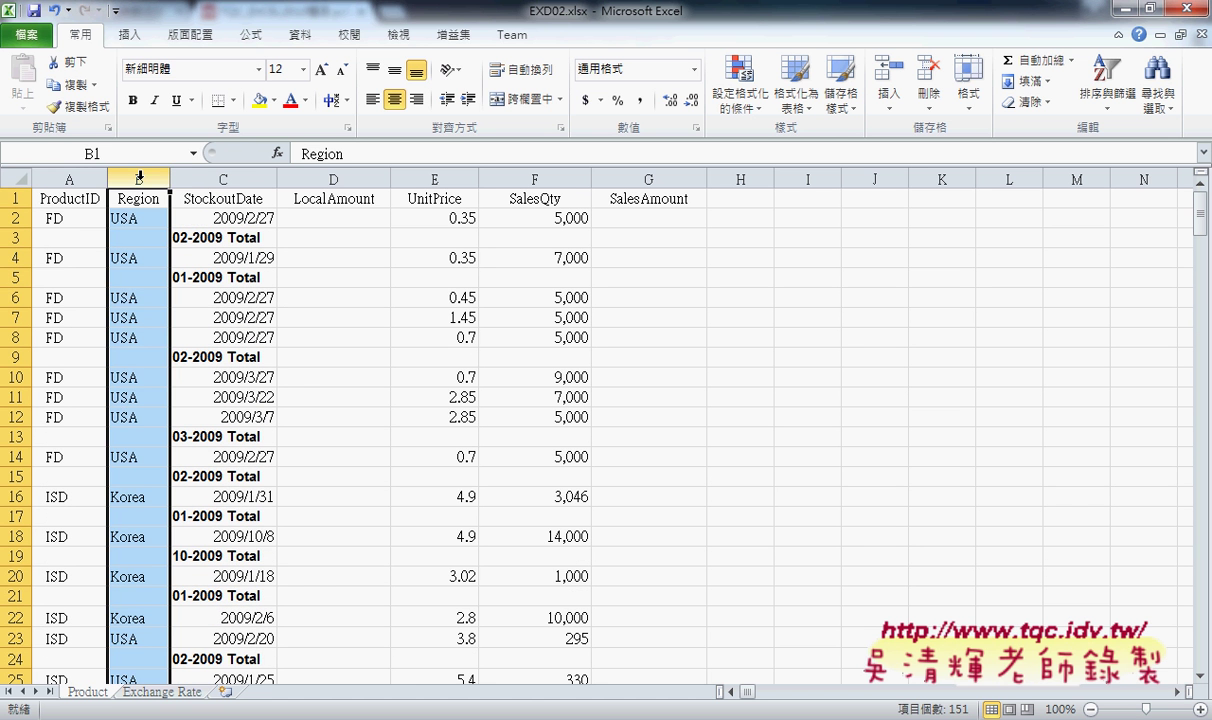
click(1158, 105)
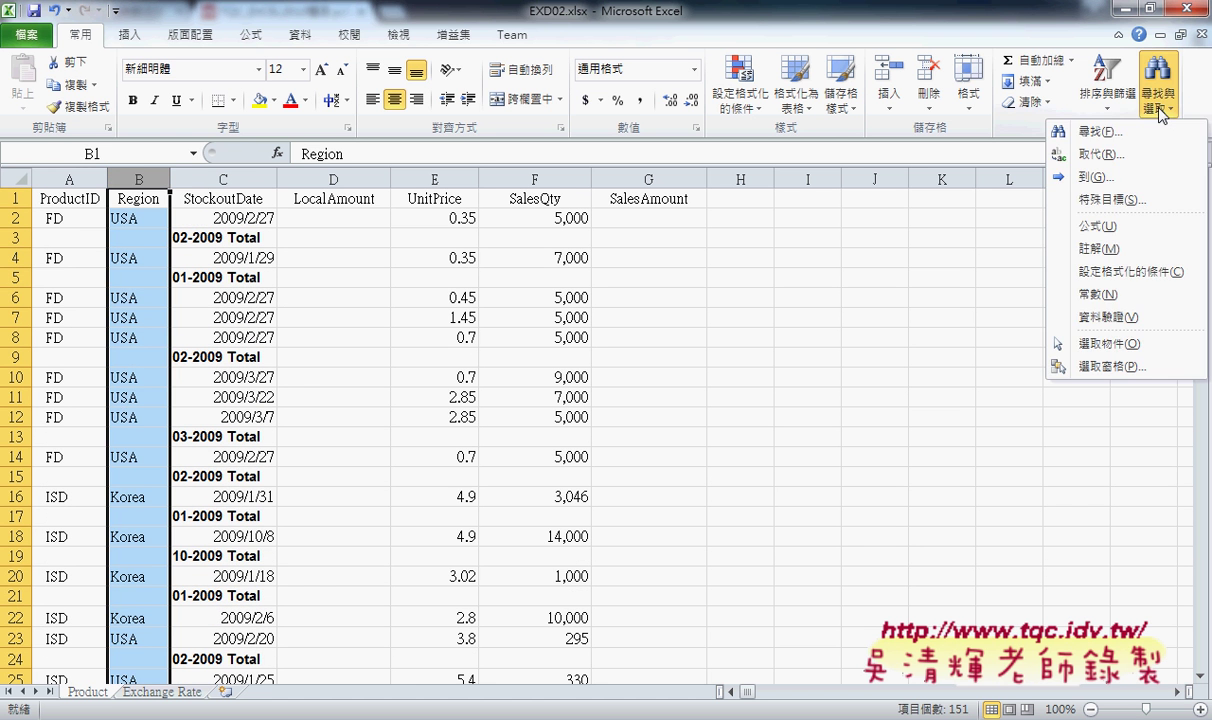
click(1060, 155)
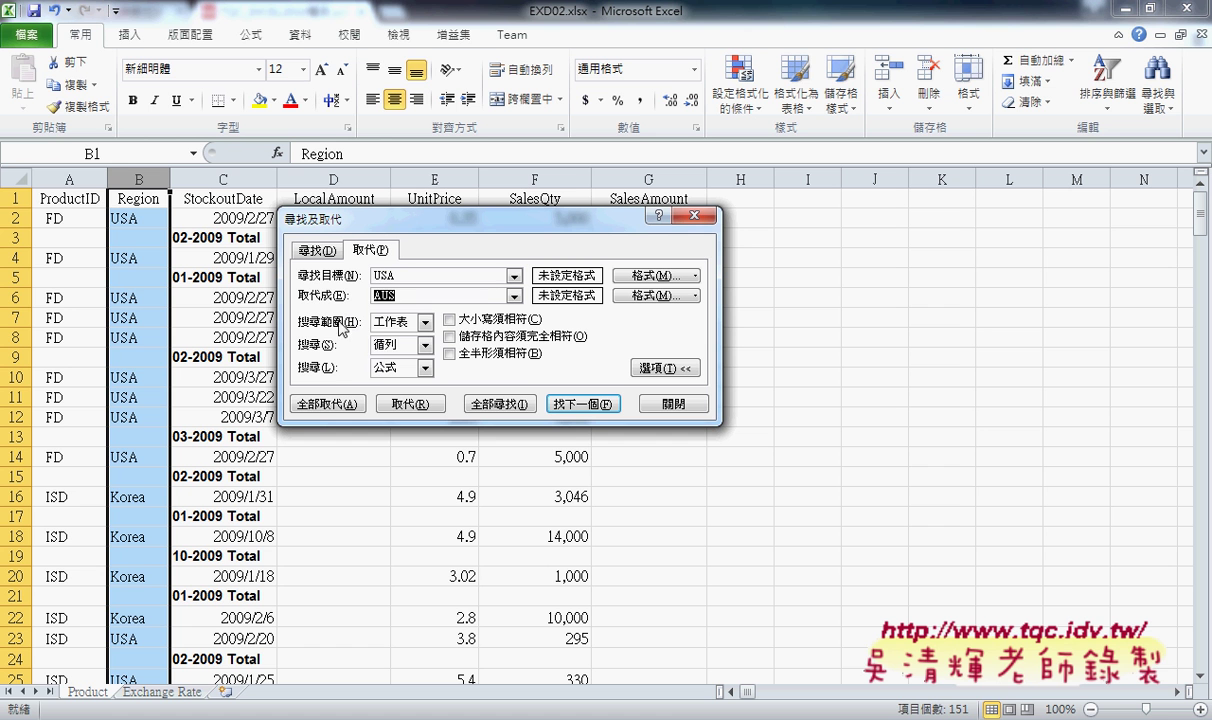
click(405, 321)
click(406, 326)
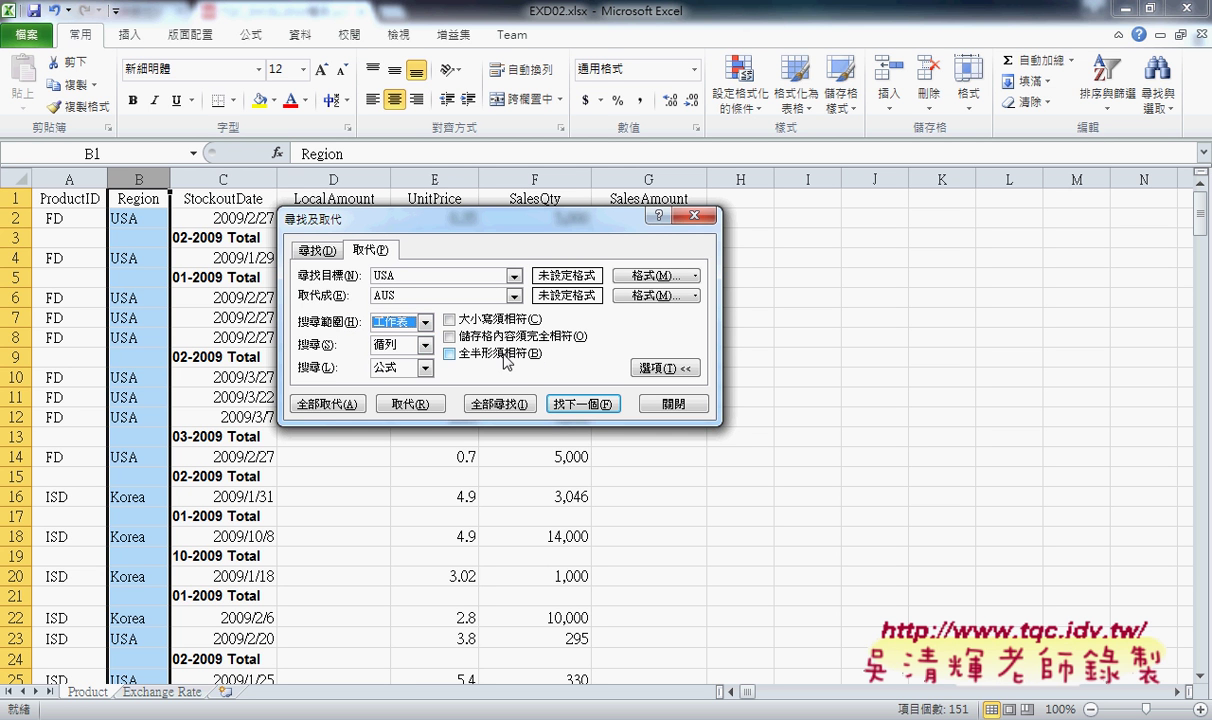
click(660, 368)
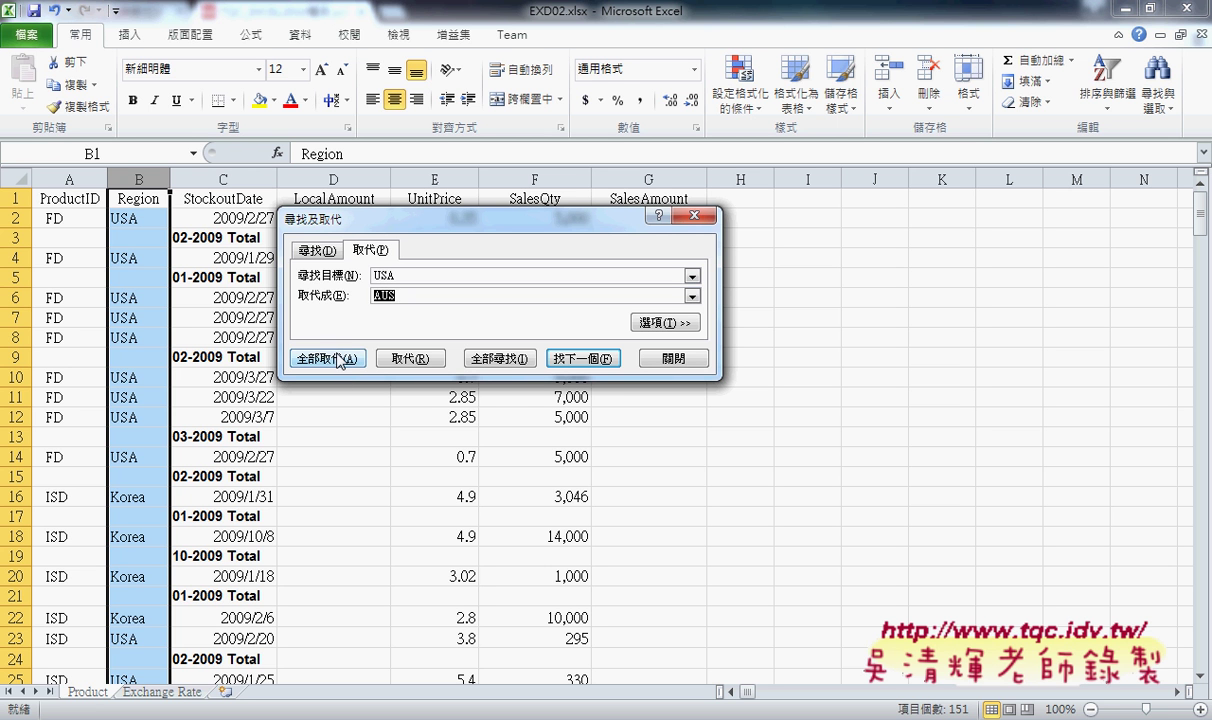
Replace all 57 USA entries with AUS, then check AUS on the Exchange Rate sheet.
click(339, 359)
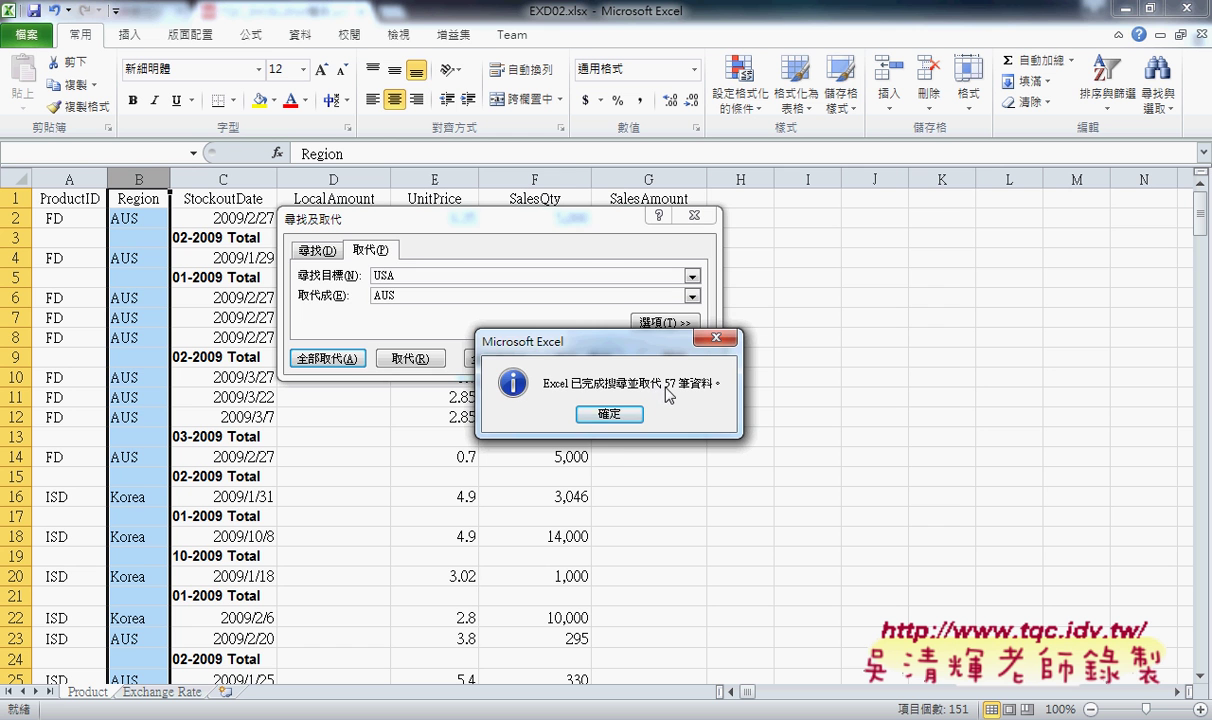
click(612, 413)
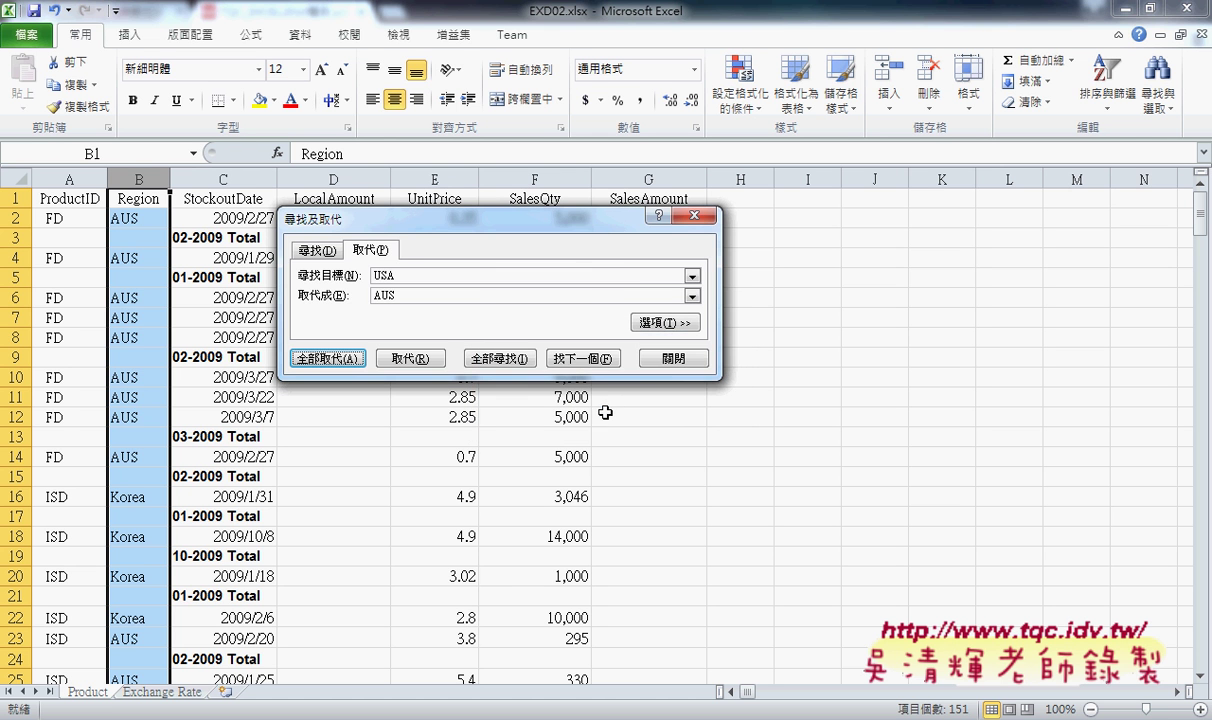
click(673, 359)
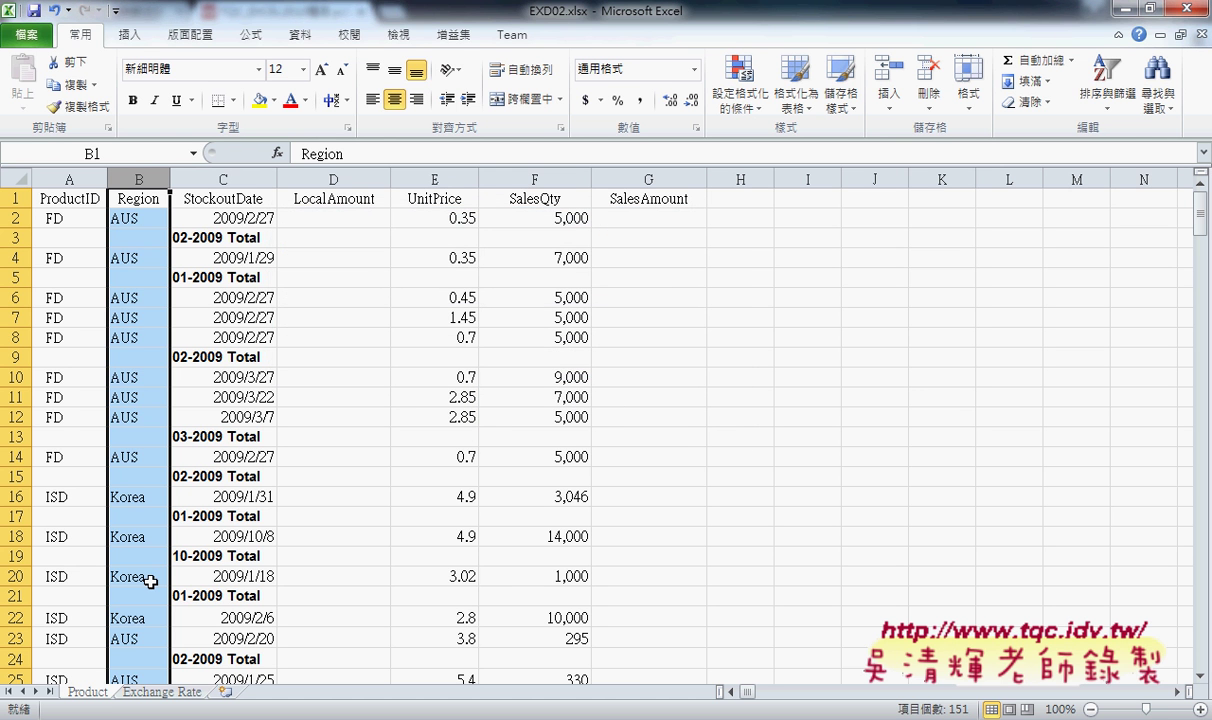
click(157, 690)
click(72, 218)
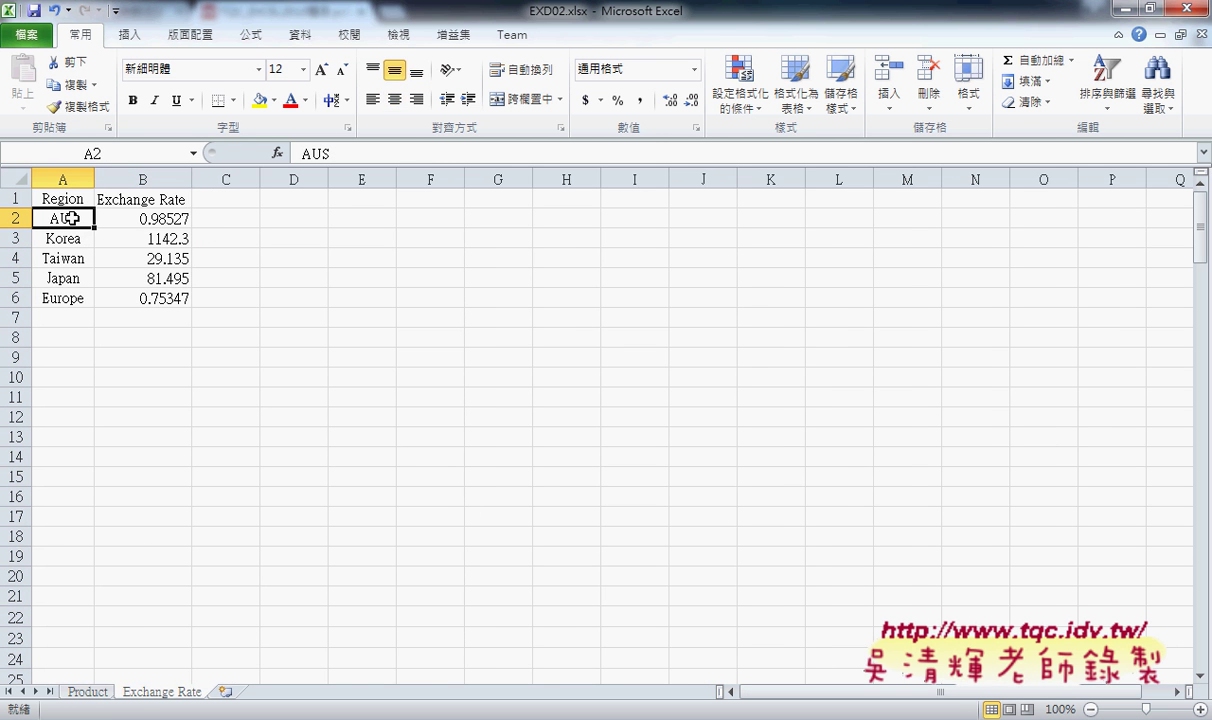
Check G2 and B2 (now AUS) on the Product sheet against Exchange Rate, glancing at the PDF.
click(88, 691)
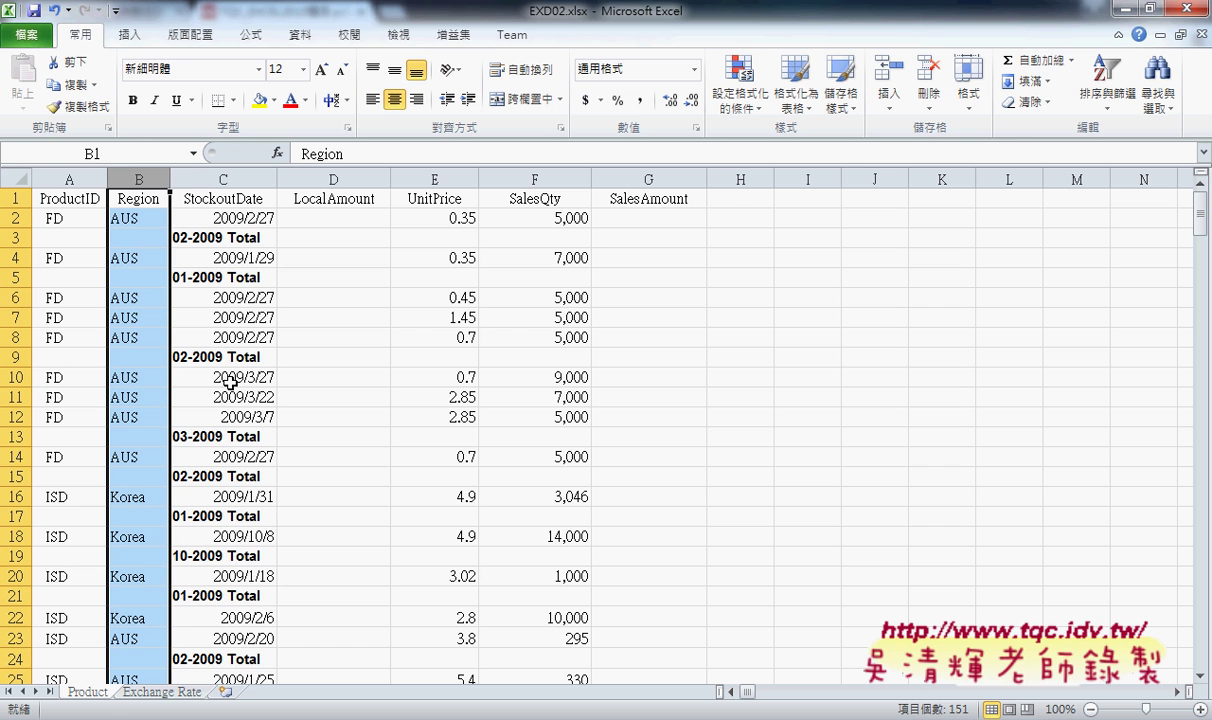
click(663, 220)
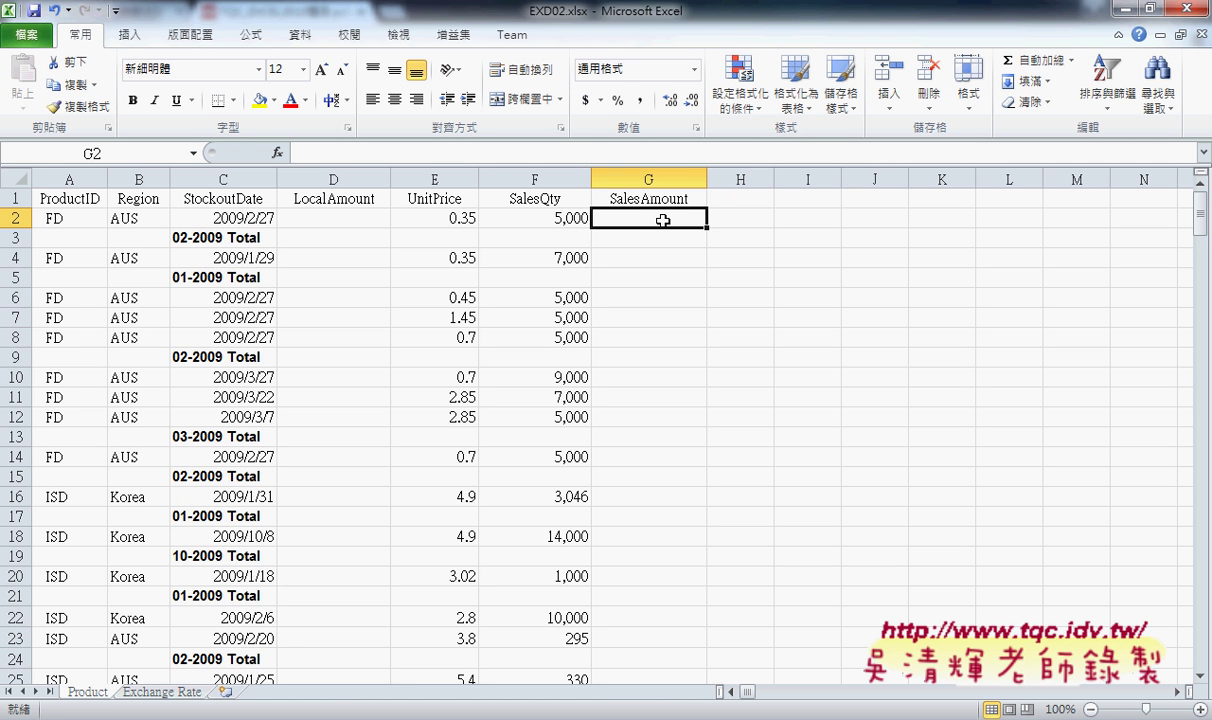
click(130, 218)
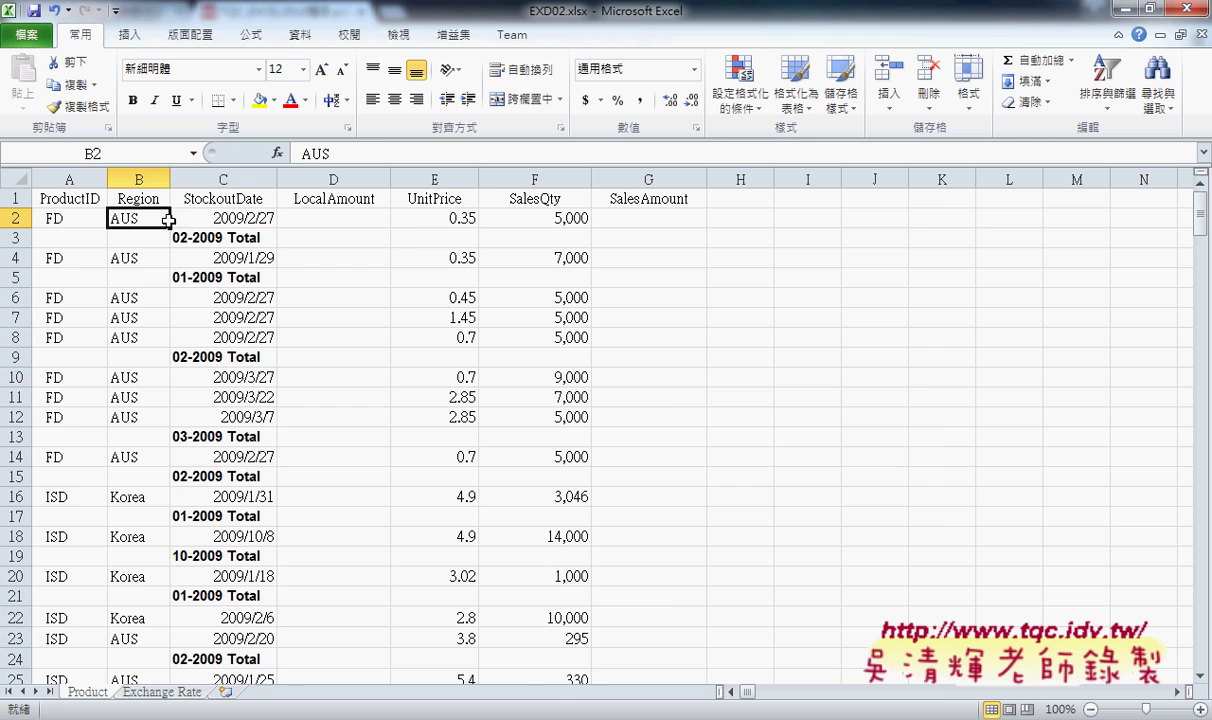
click(160, 692)
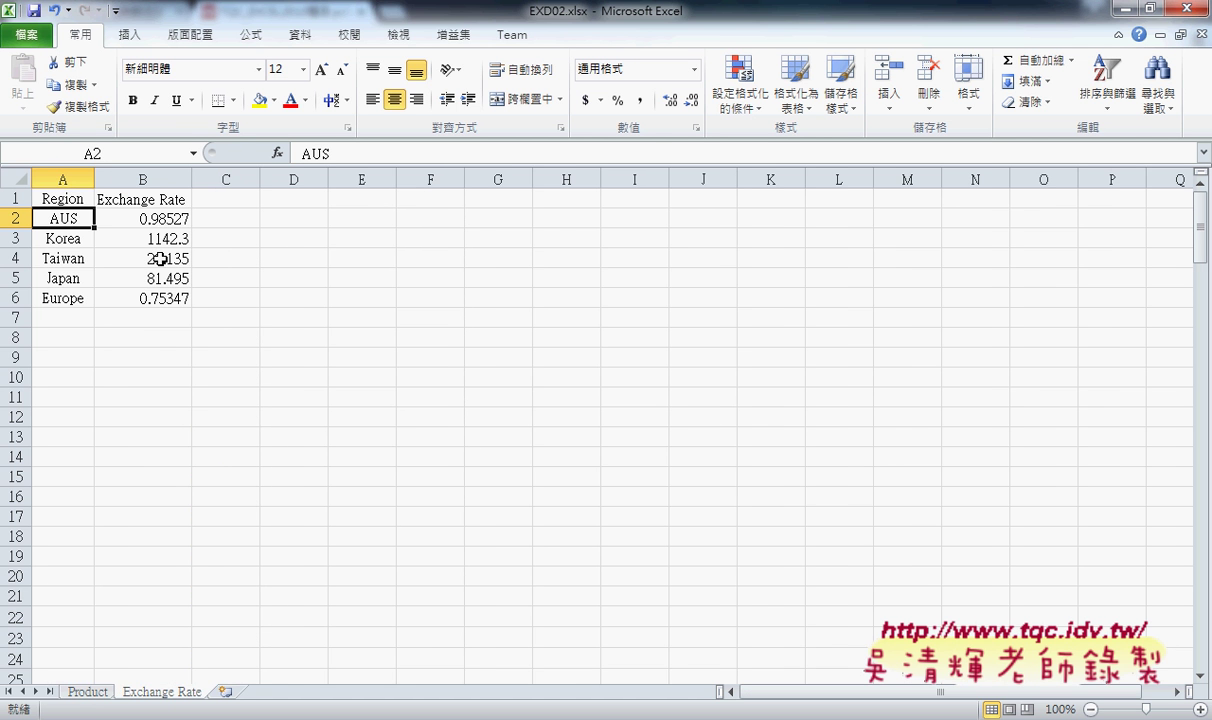
click(92, 691)
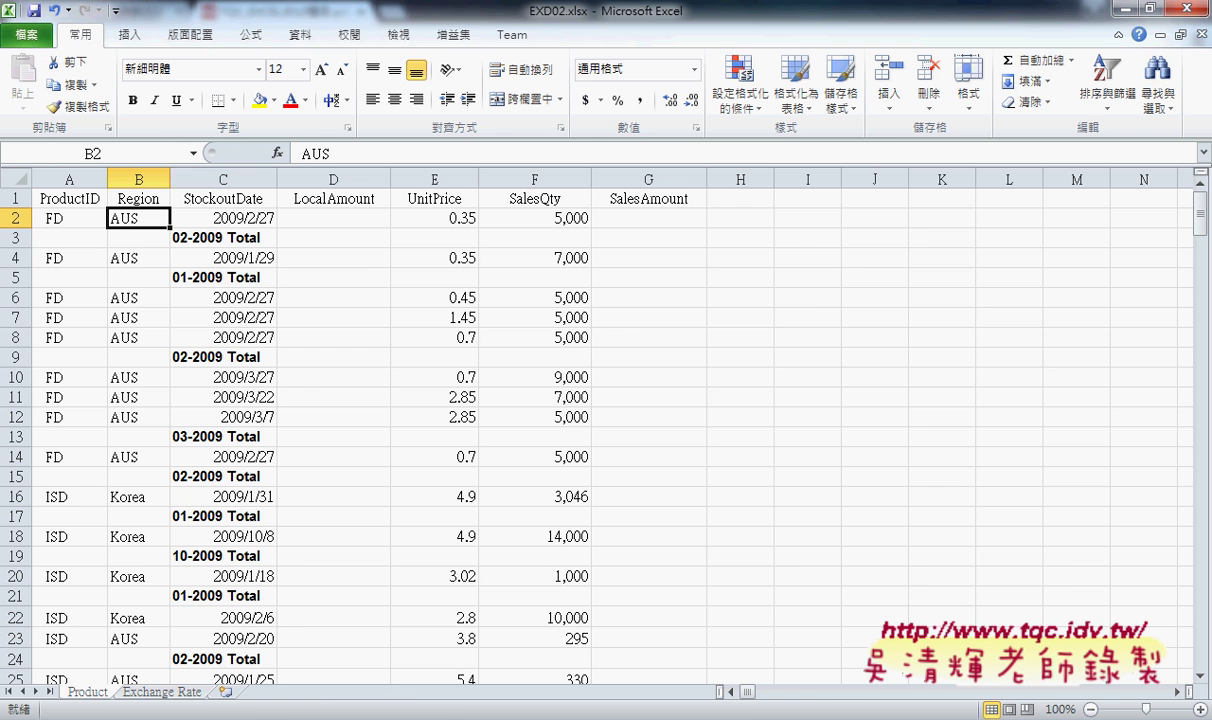
click(338, 560)
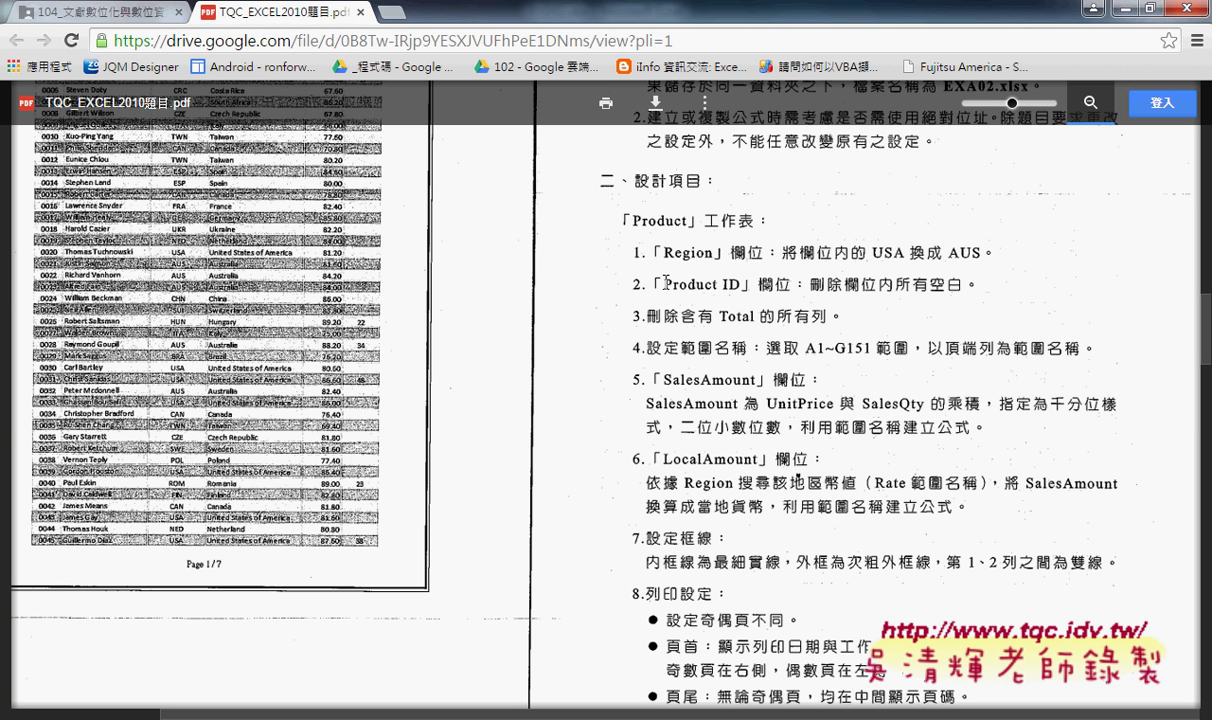
click(1126, 10)
Select the ProductID column and set Replace to find a space and replace it with nothing.
click(69, 179)
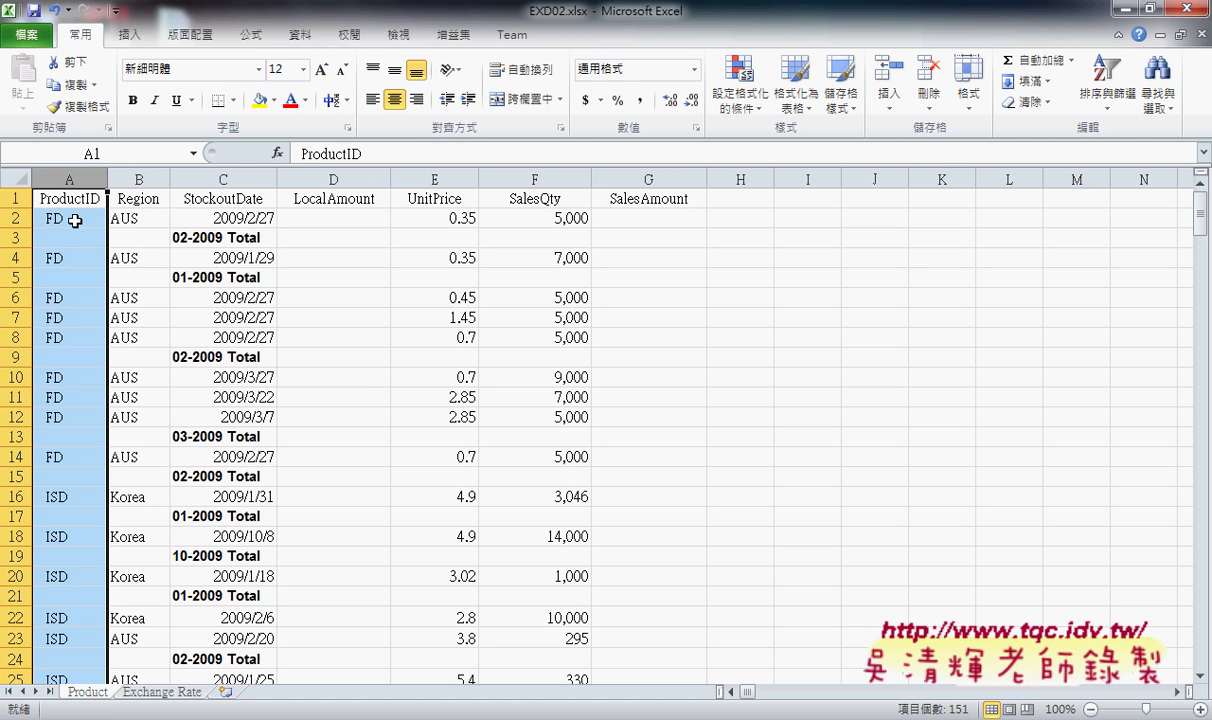
click(75, 221)
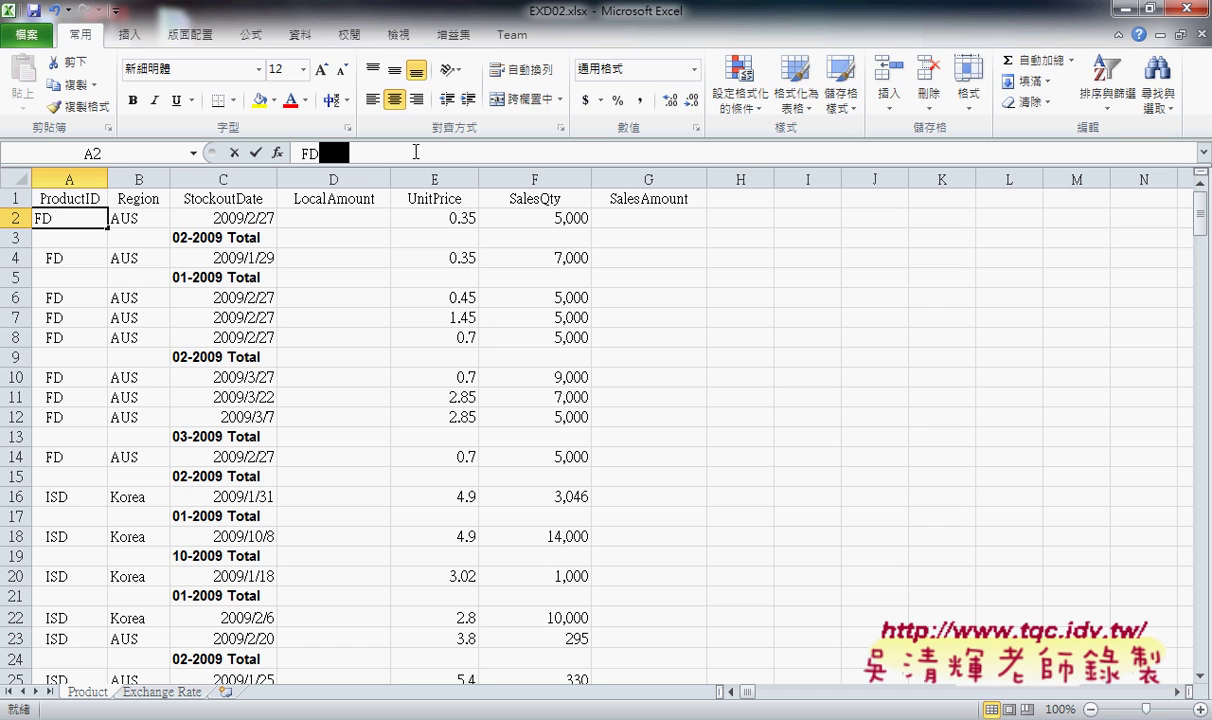
click(72, 177)
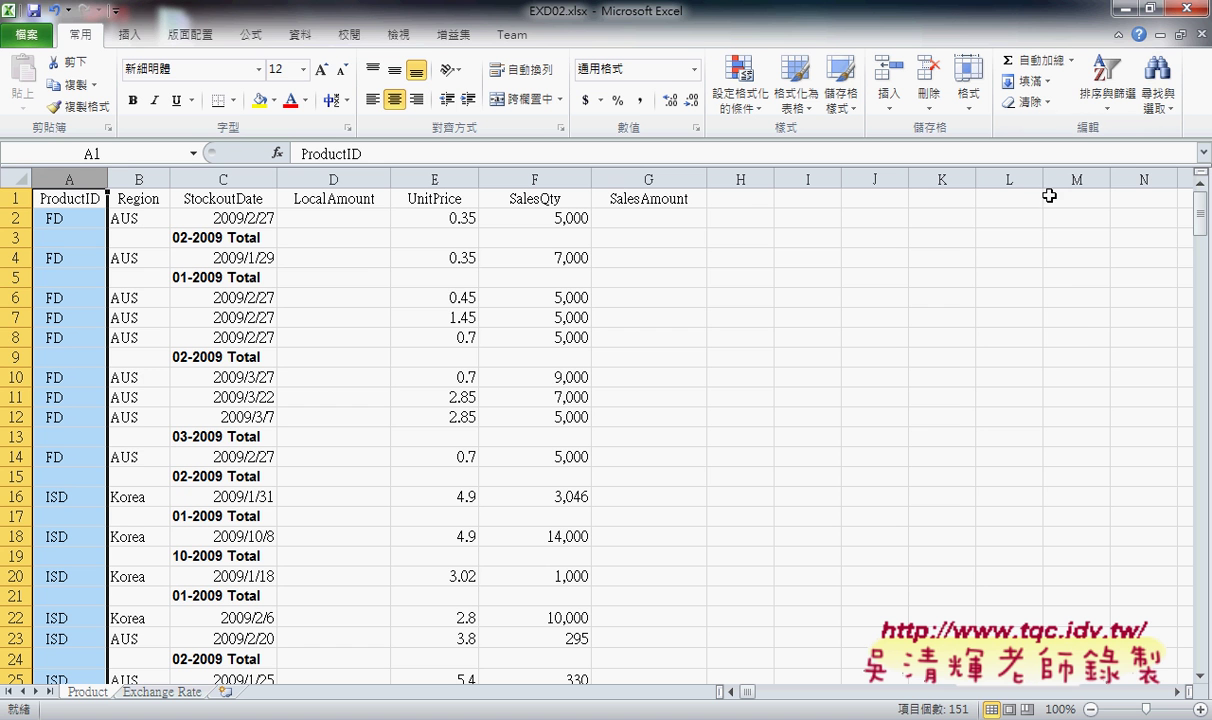
click(1157, 90)
click(1106, 157)
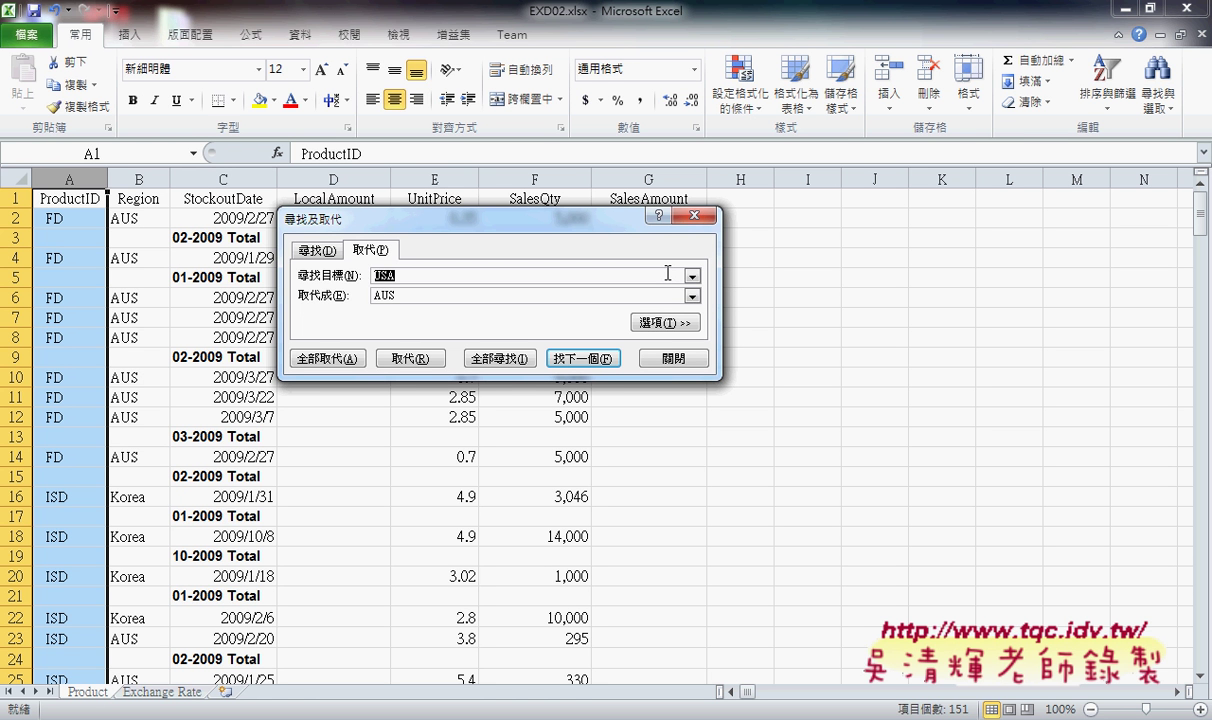
key(BackSpace)
key(Tab)
key(BackSpace)
click(386, 276)
drag(370, 264, 383, 283)
Replace all 1191 spaces, then confirm A2 now reads FD without trailing spaces.
click(338, 360)
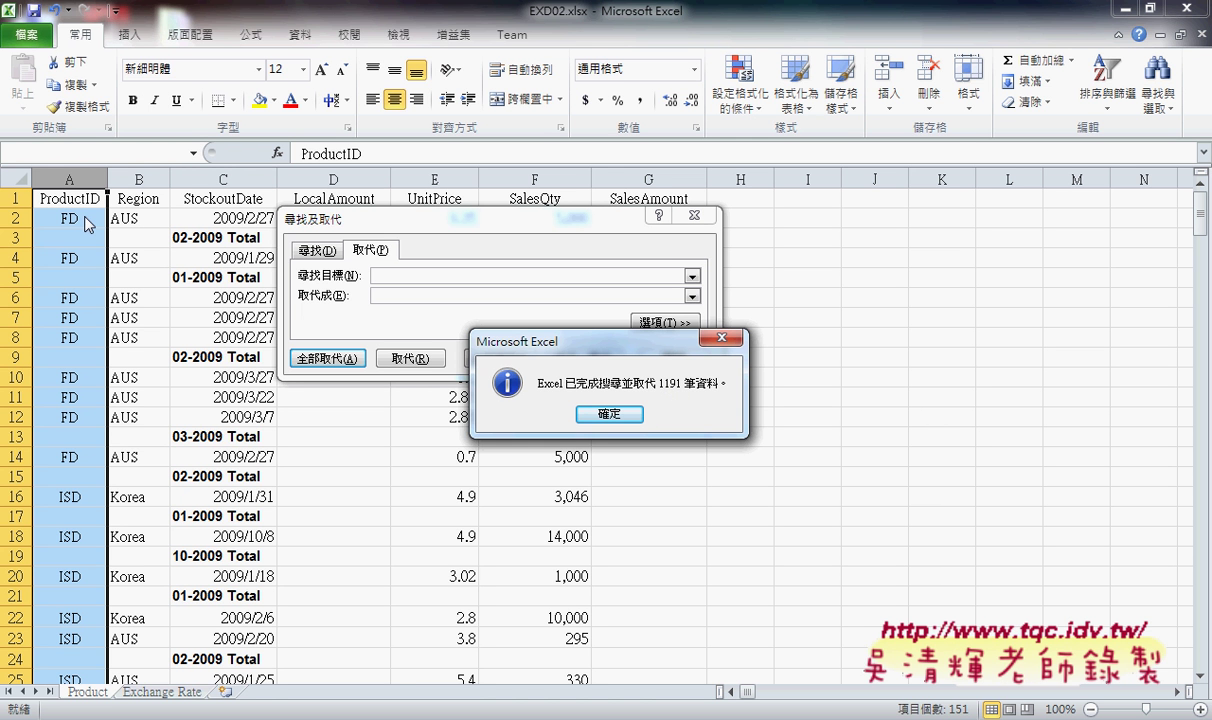
click(618, 414)
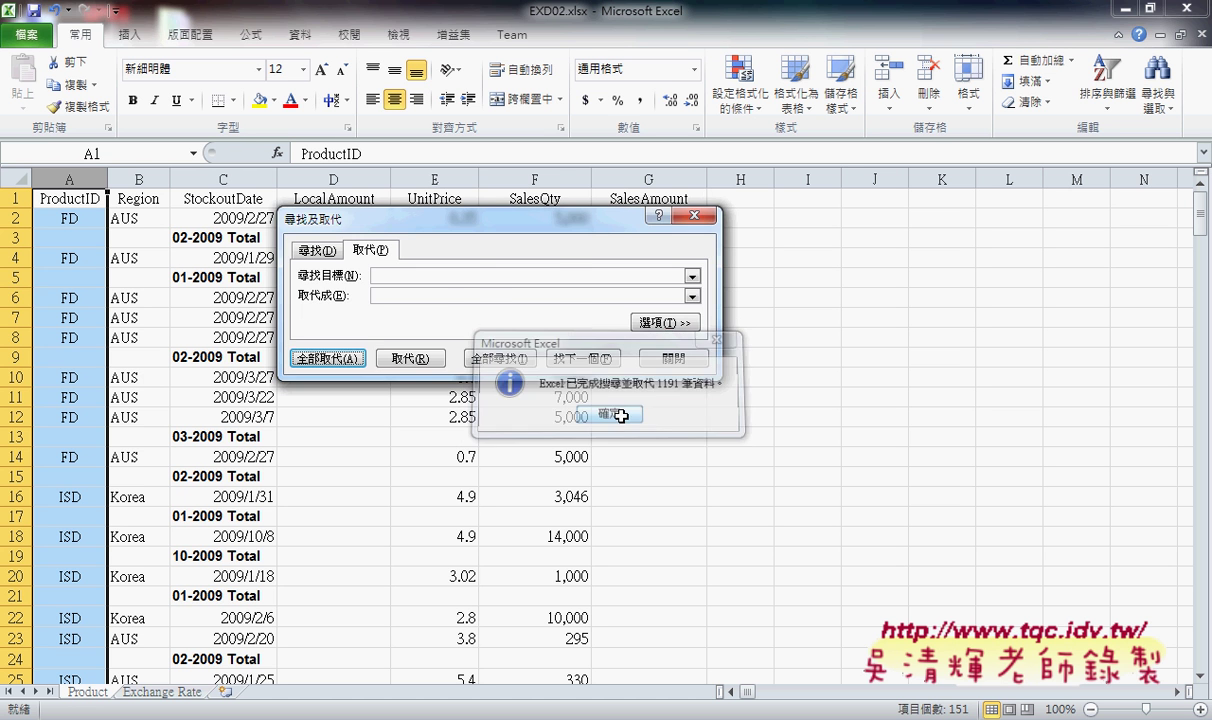
click(673, 358)
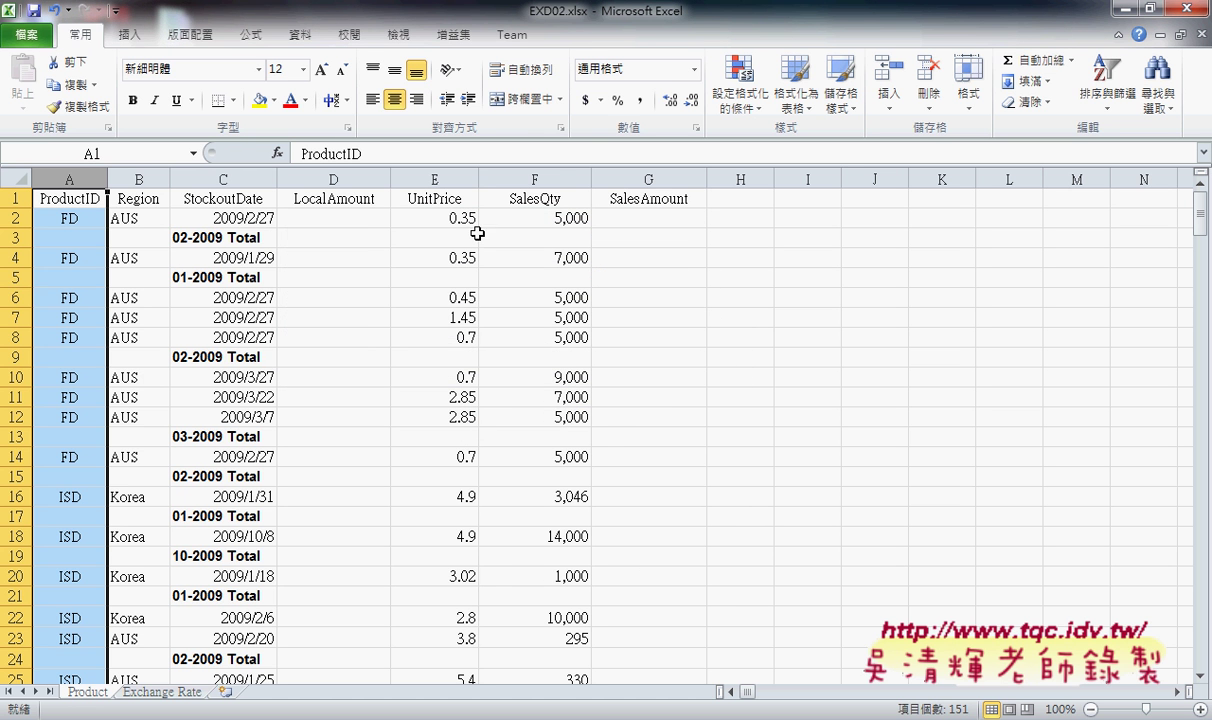
click(78, 221)
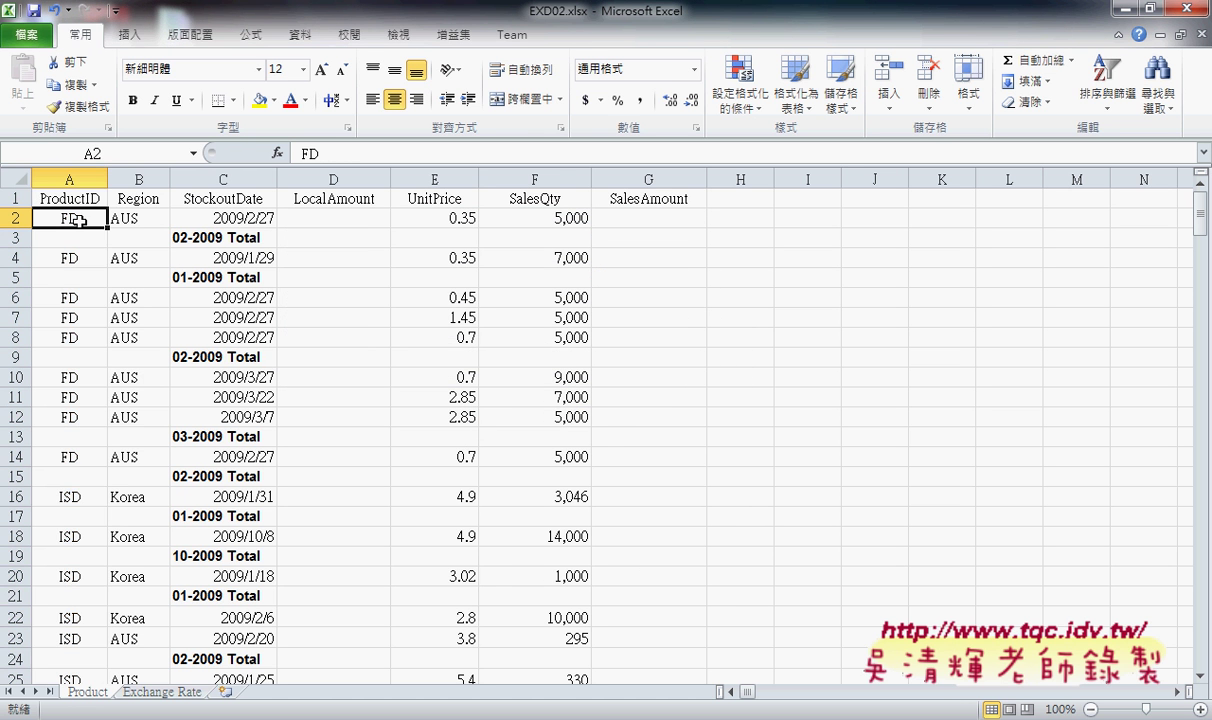
click(315, 152)
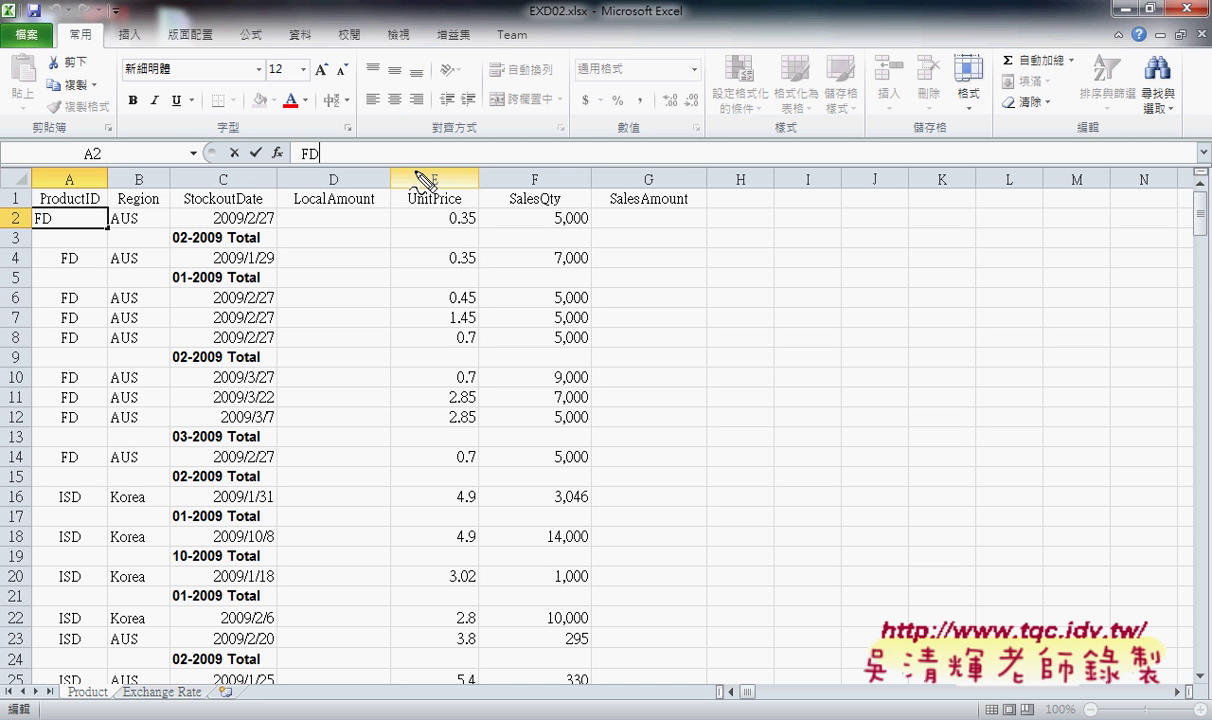
drag(392, 172, 387, 168)
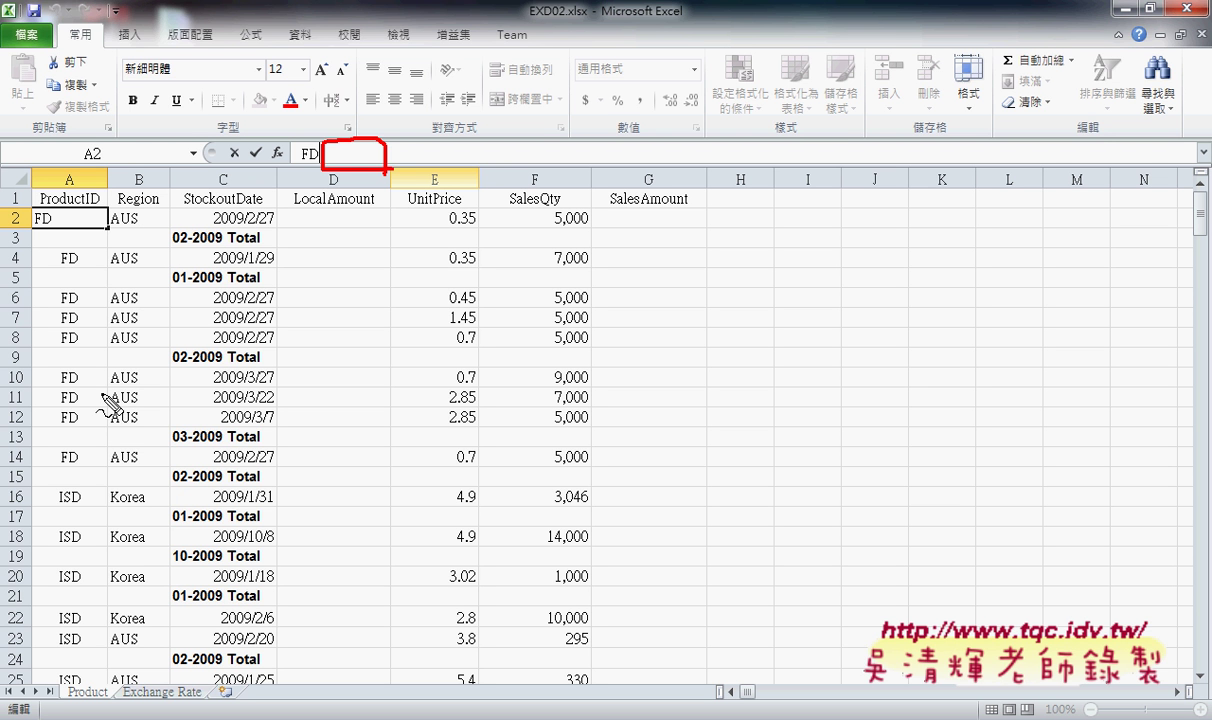
key(Escape)
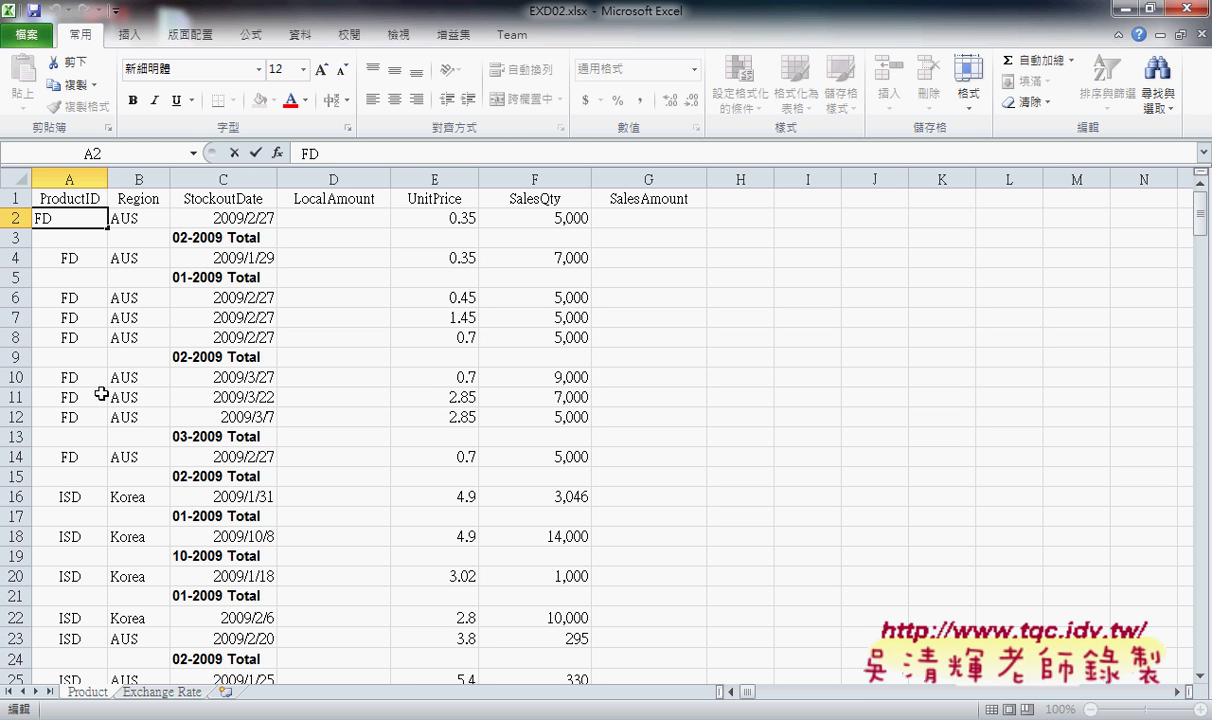
Review the Total row labels and delete the 02-2009 Total row.
click(249, 241)
click(247, 277)
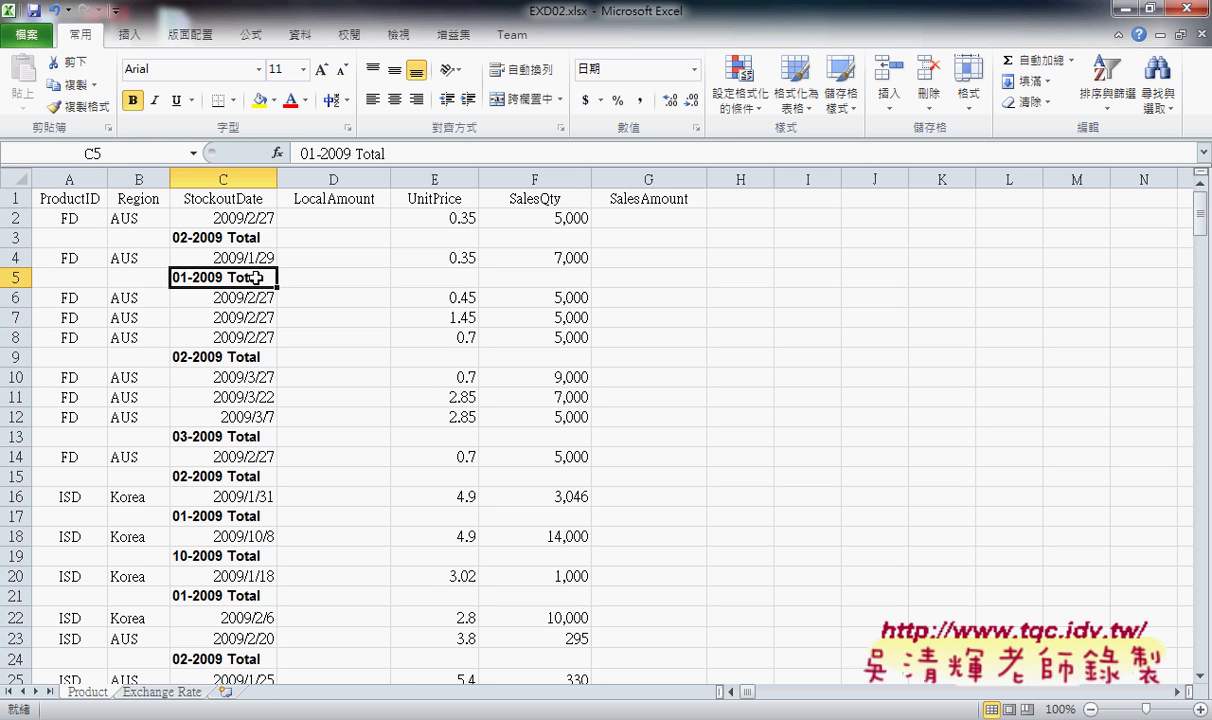
click(245, 356)
click(242, 432)
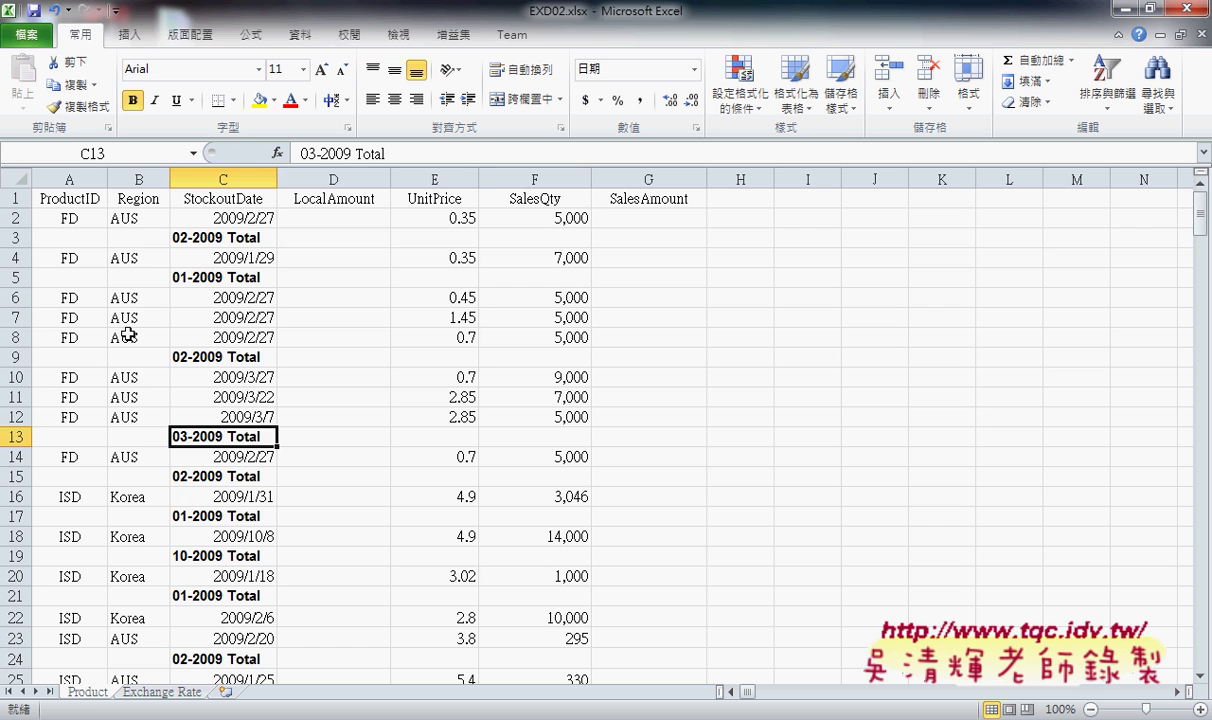
click(16, 237)
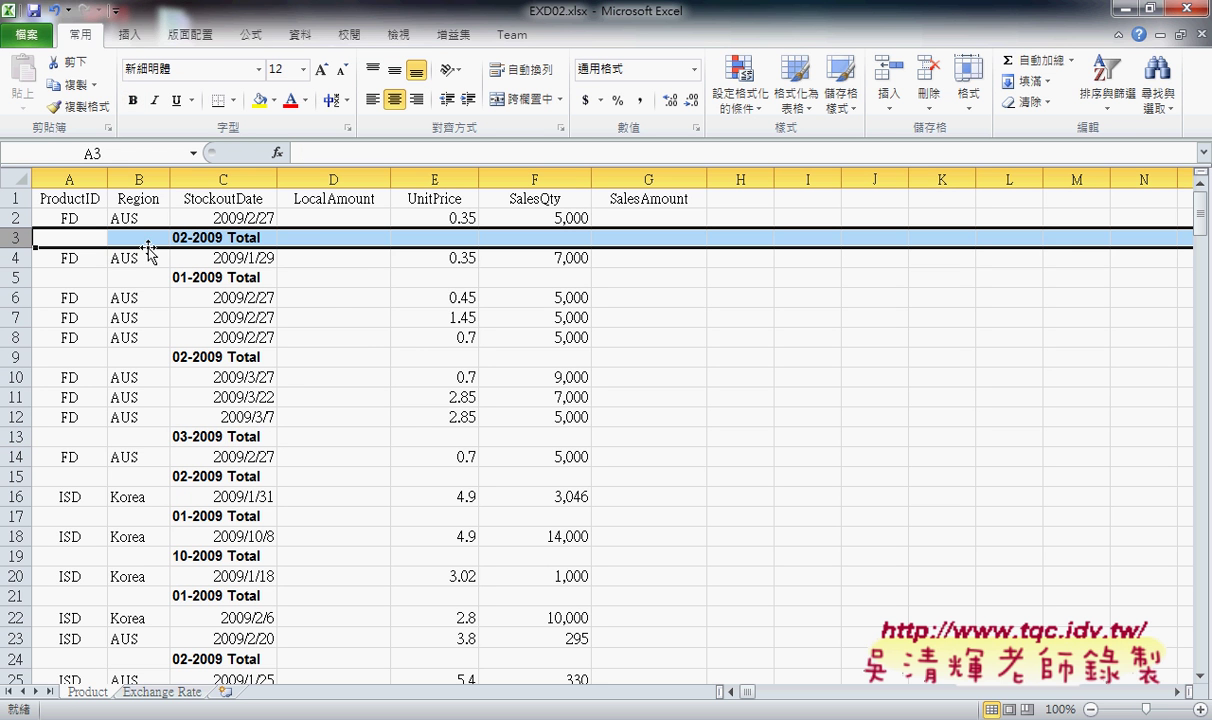
right_click(331, 239)
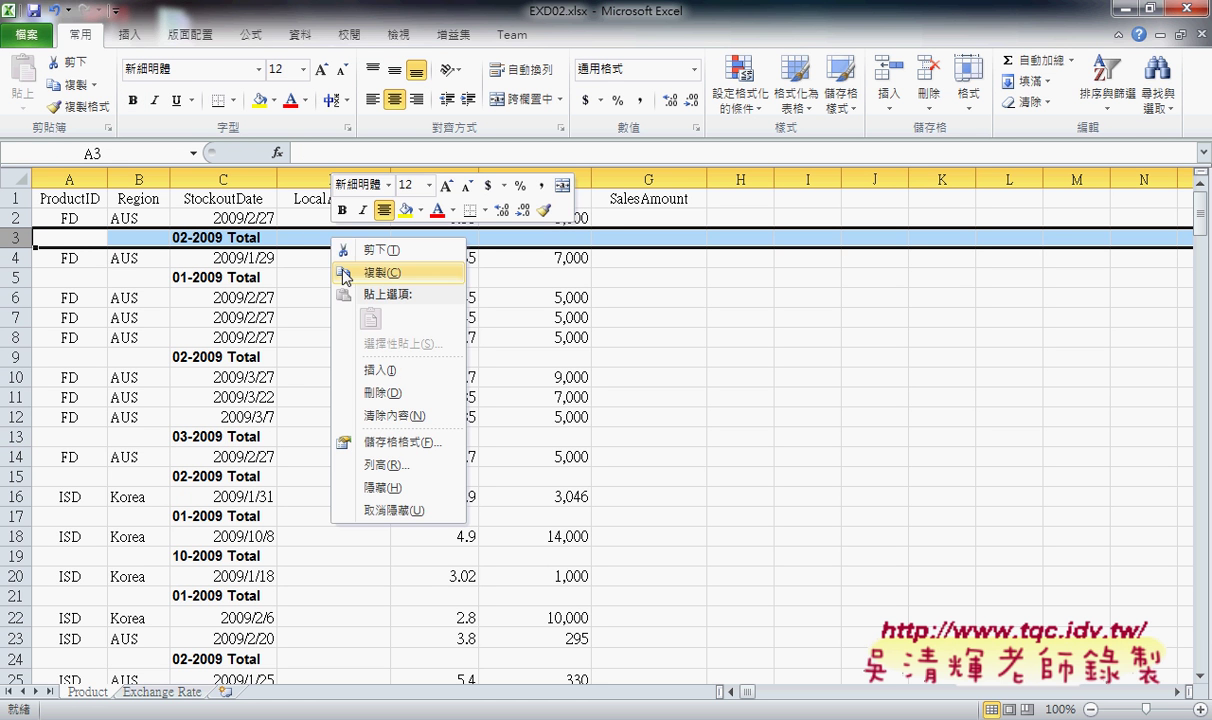
click(378, 393)
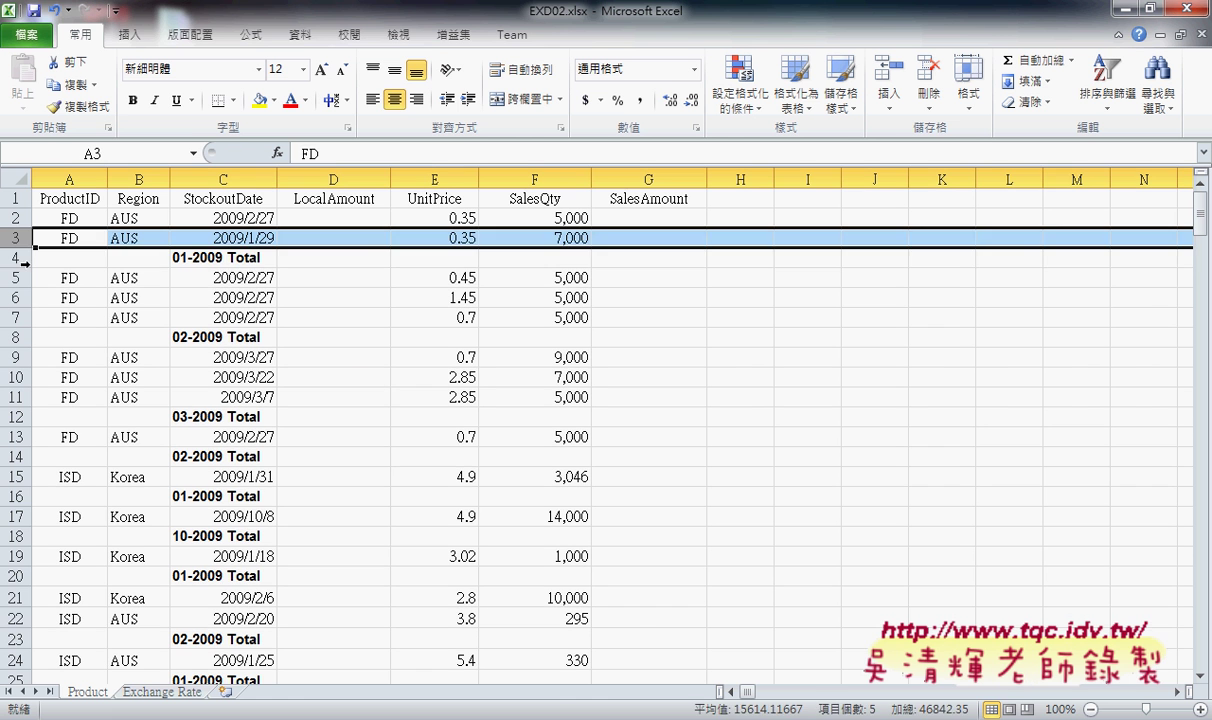
Delete the 01-2009 Total row, then scroll through the sheet and back to row 1.
click(17, 257)
right_click(305, 257)
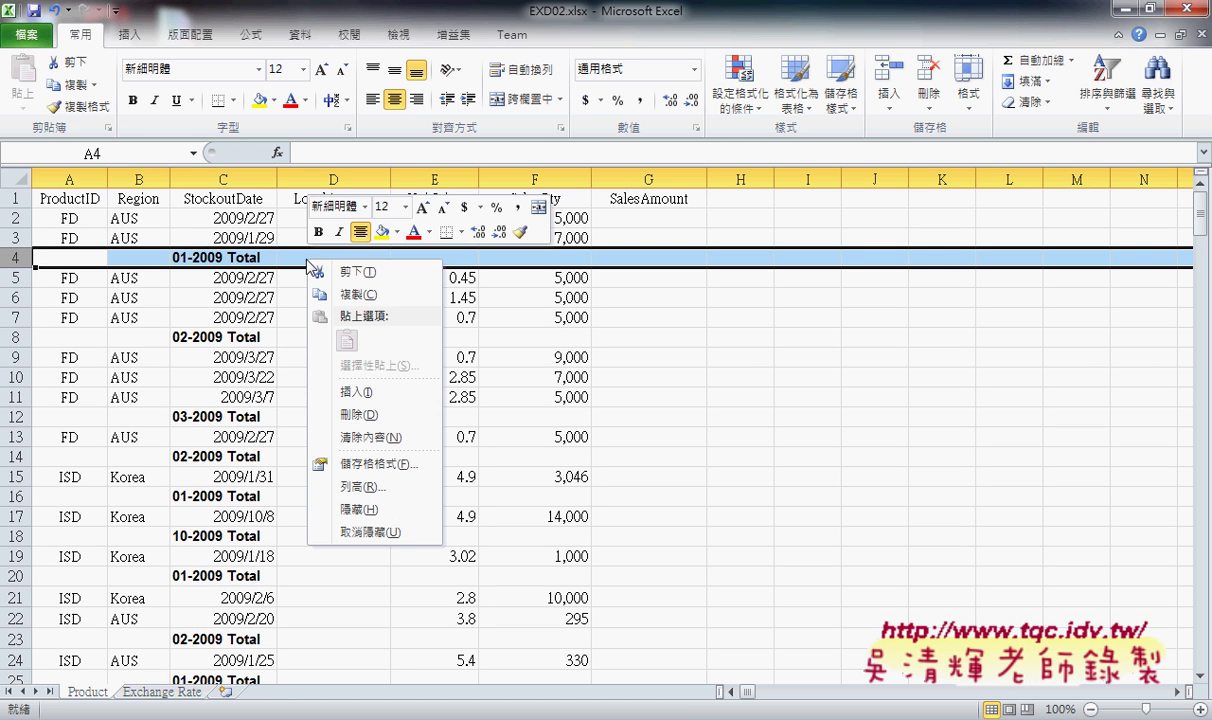
click(370, 414)
scroll(222, 340, down, 4)
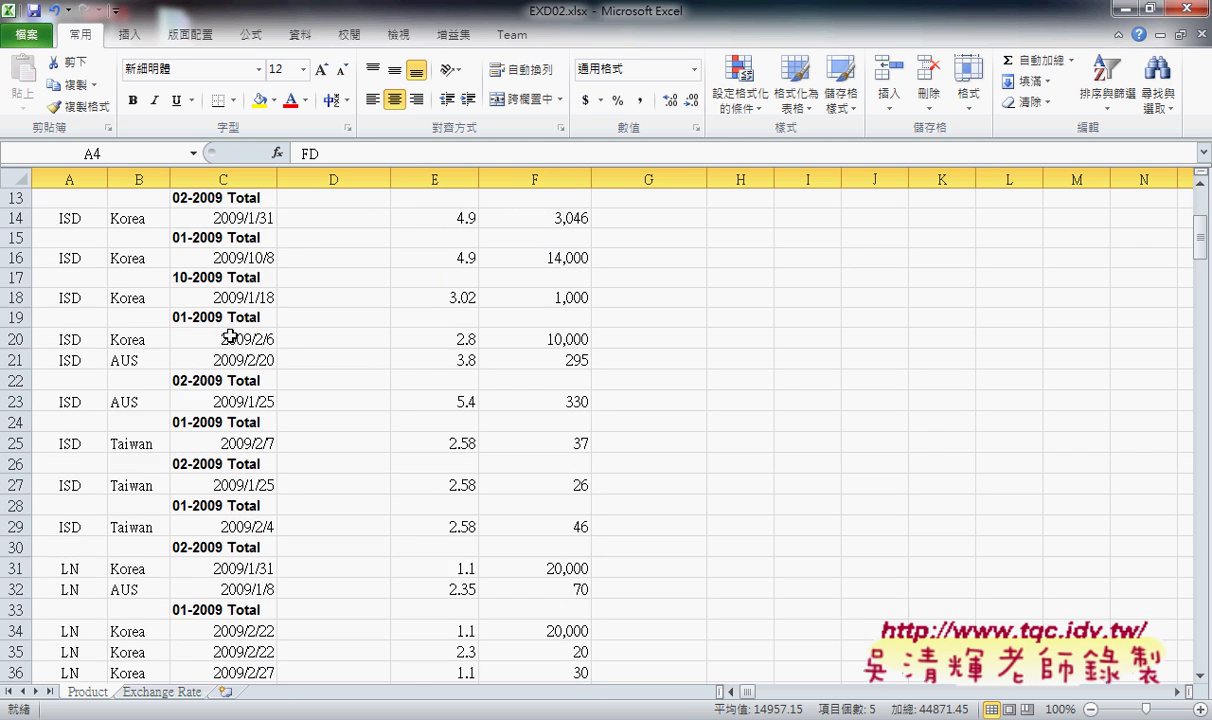
scroll(222, 340, down, 8)
scroll(230, 337, down, 9)
scroll(230, 337, down, 10)
scroll(230, 337, down, 5)
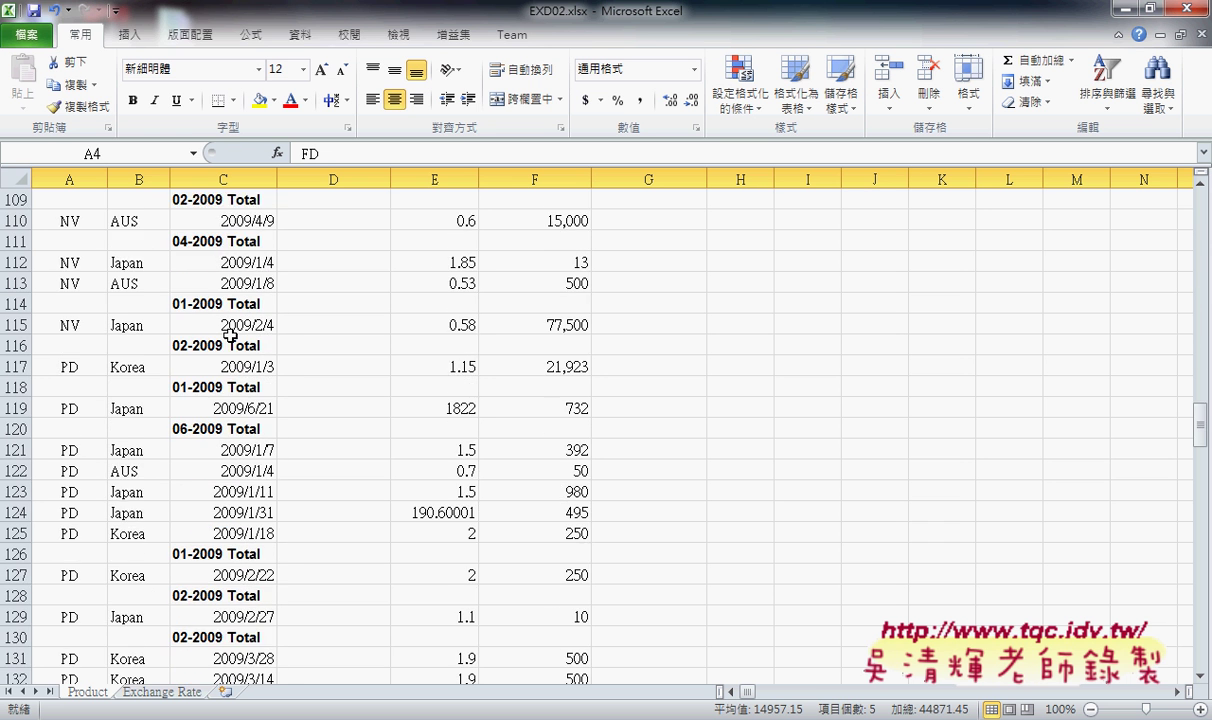
scroll(230, 337, down, 13)
scroll(230, 337, down, 4)
scroll(230, 337, down, 16)
scroll(230, 337, down, 5)
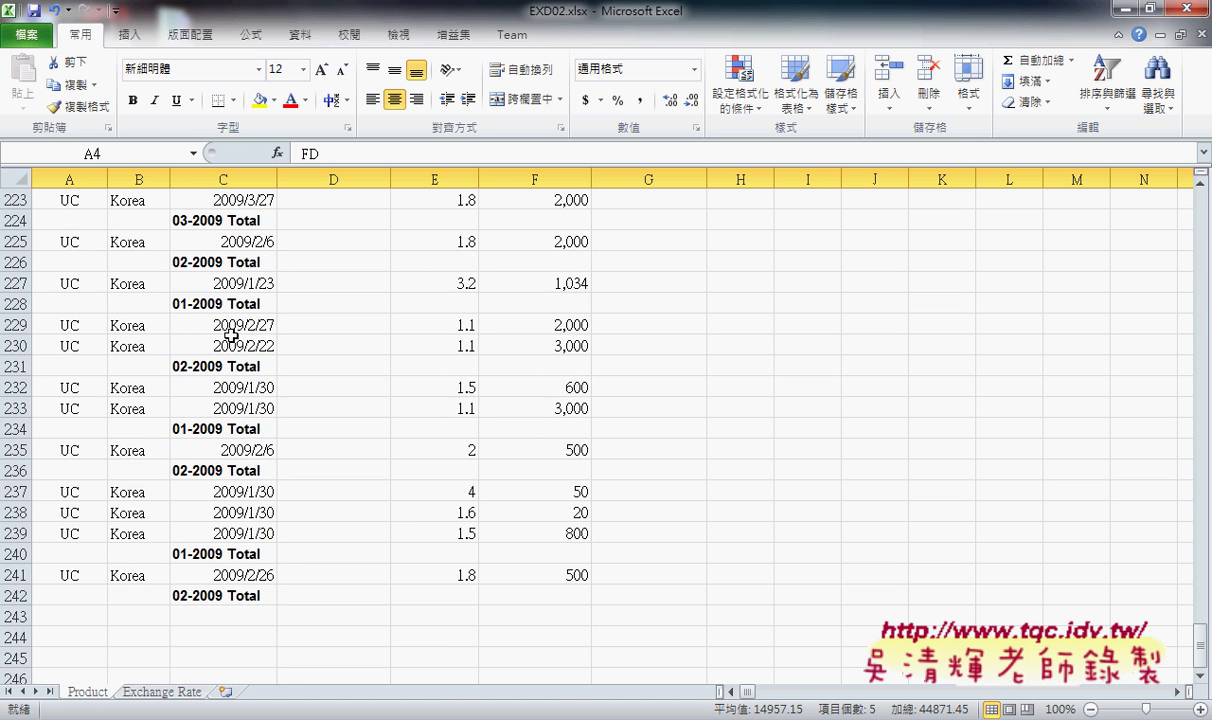
scroll(230, 337, up, 1)
scroll(230, 337, up, 7)
scroll(230, 337, up, 20)
scroll(230, 337, up, 8)
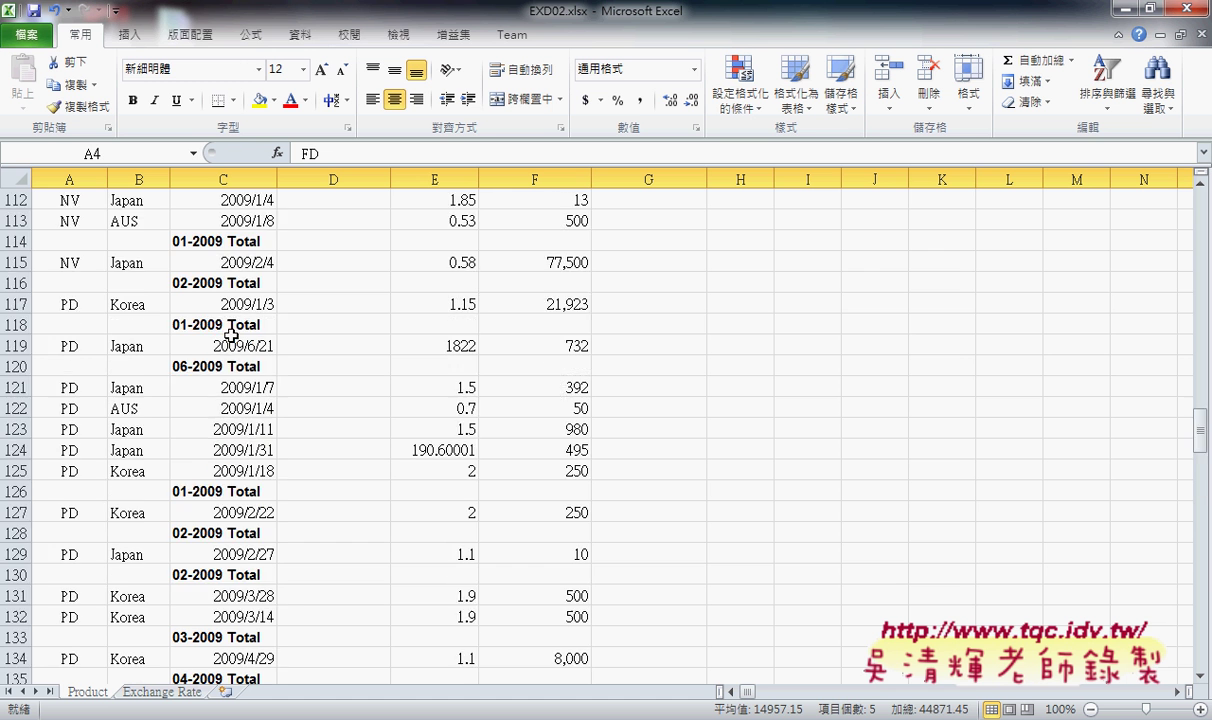
scroll(230, 337, up, 20)
scroll(230, 337, up, 8)
scroll(230, 337, up, 8)
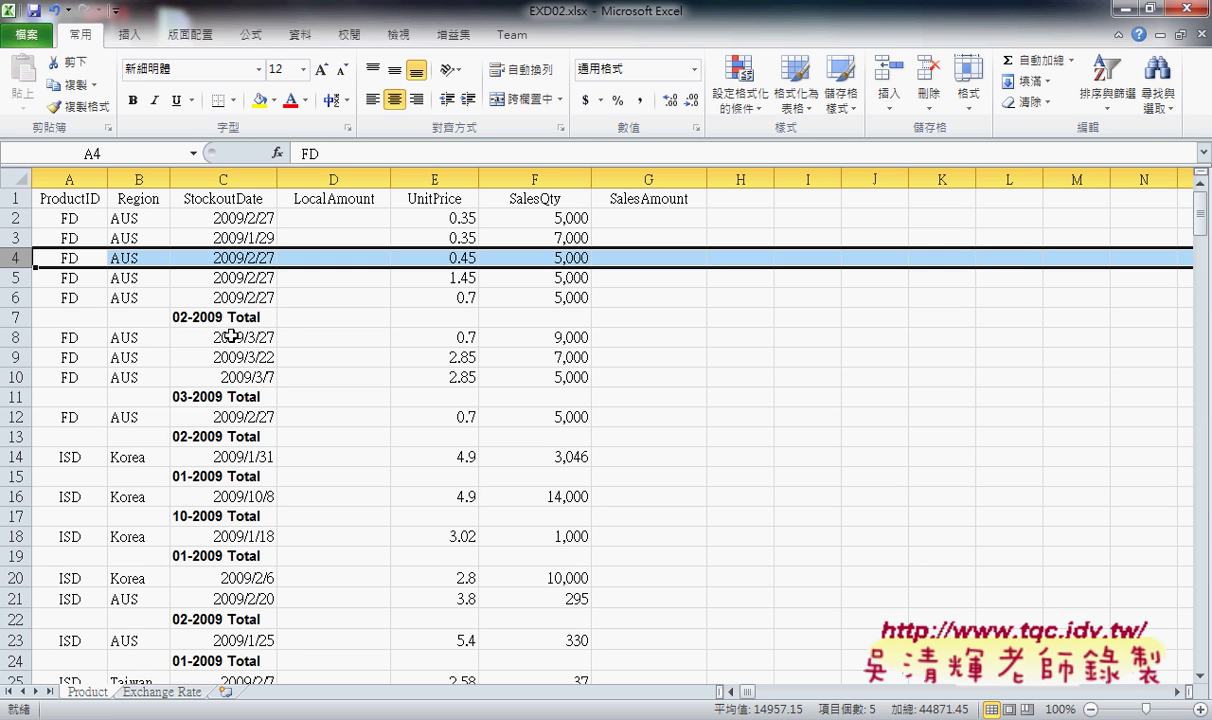
Search the sheet for 'Total' with Find All, listing 91 matches starting at C7 (02-2009 Total).
click(253, 316)
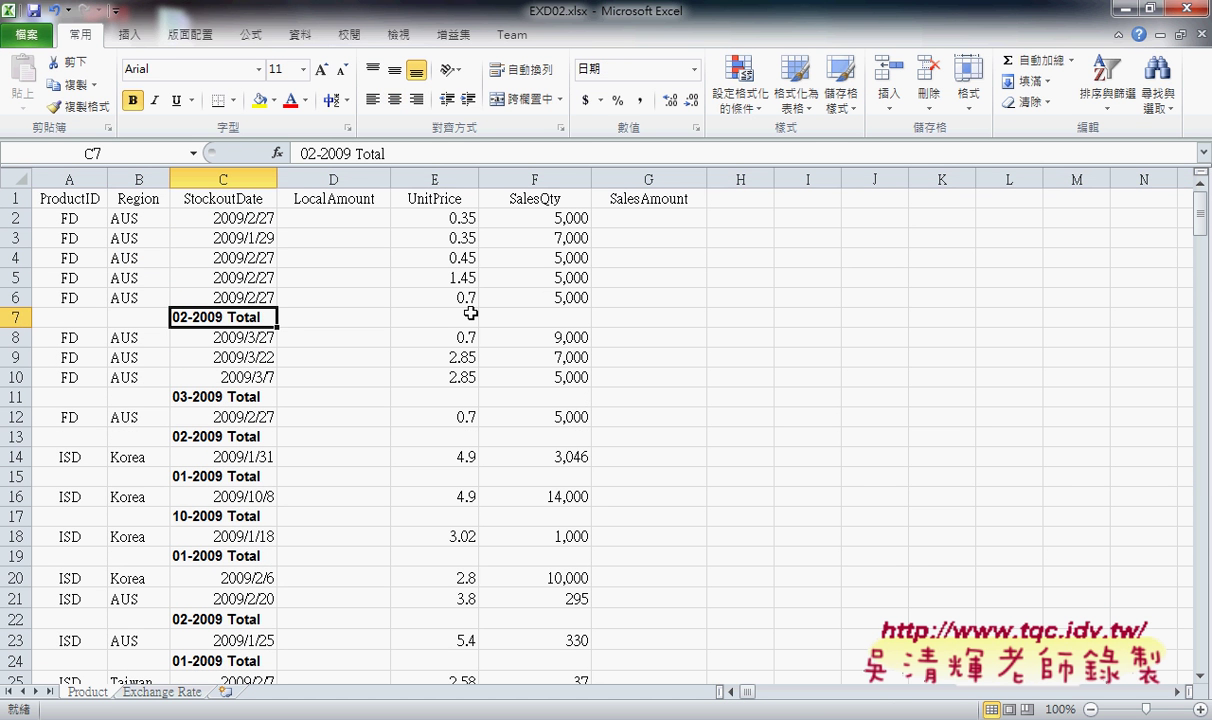
click(1157, 108)
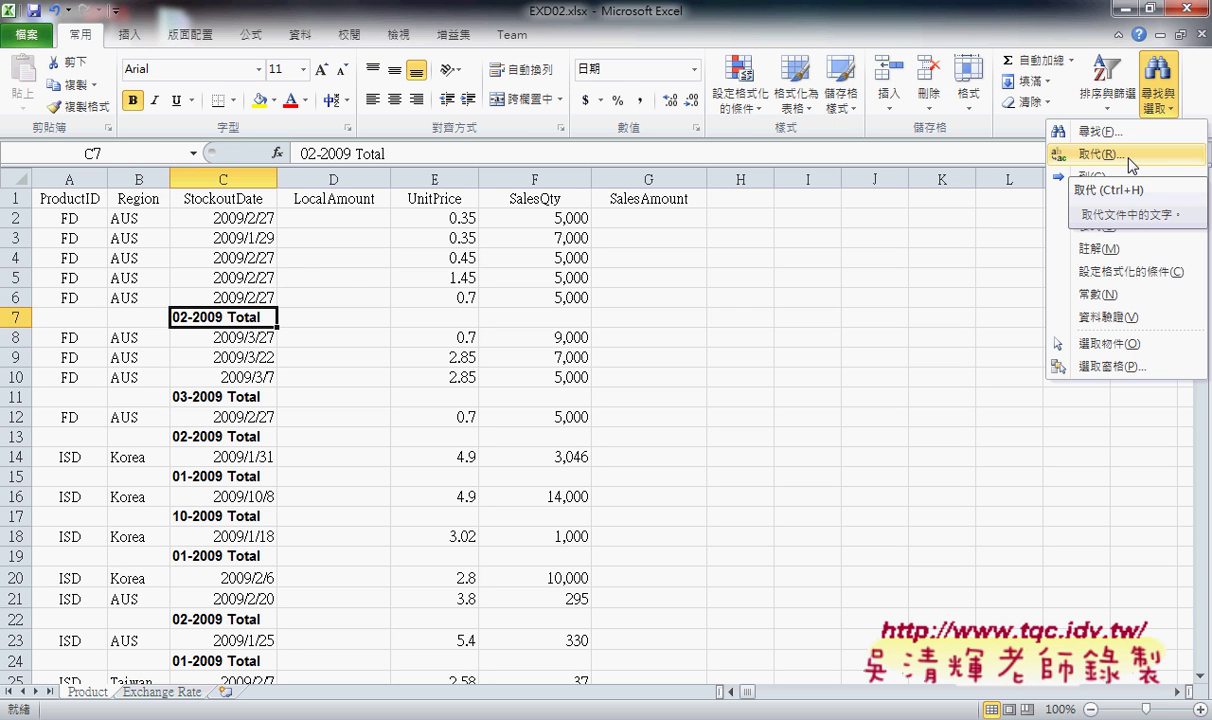
click(1100, 131)
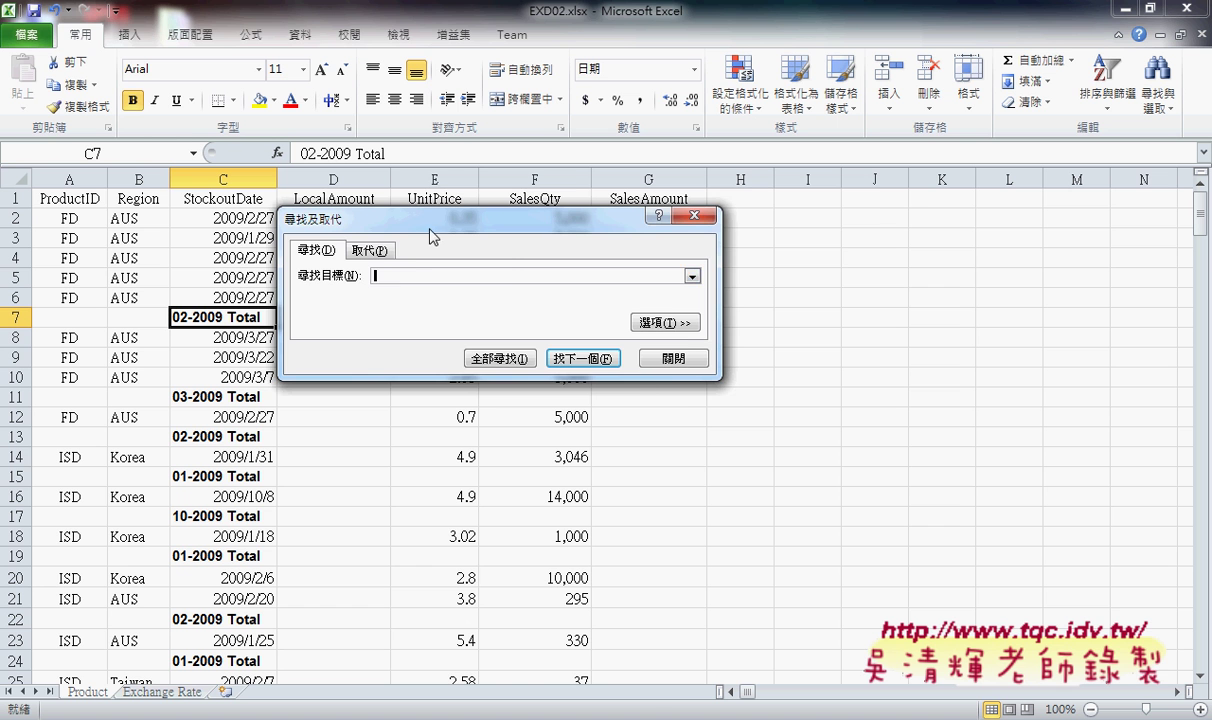
drag(430, 229, 589, 208)
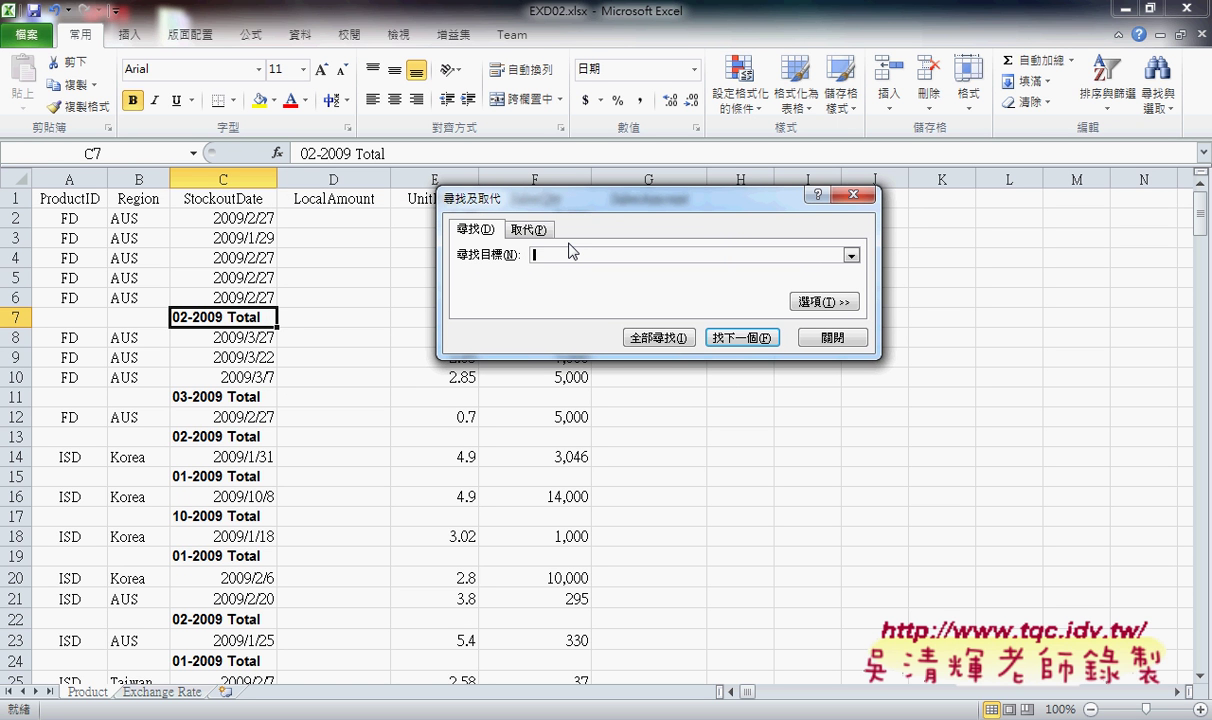
text(To)
text(tal)
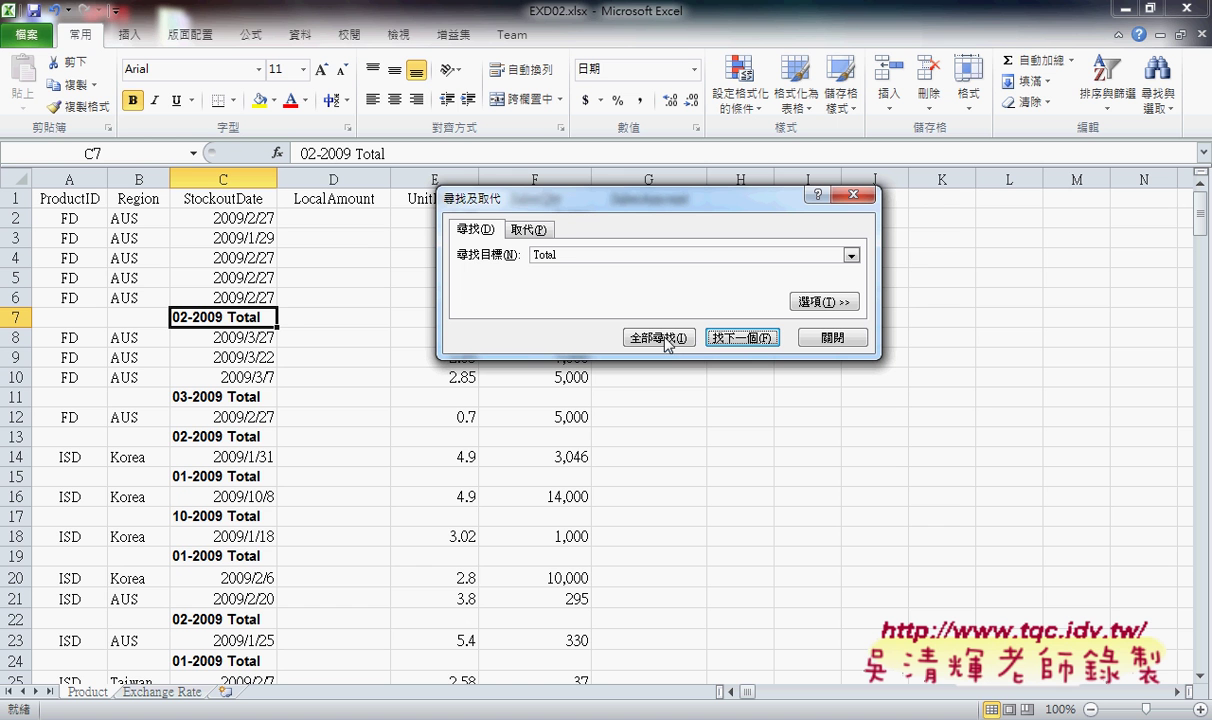
click(656, 338)
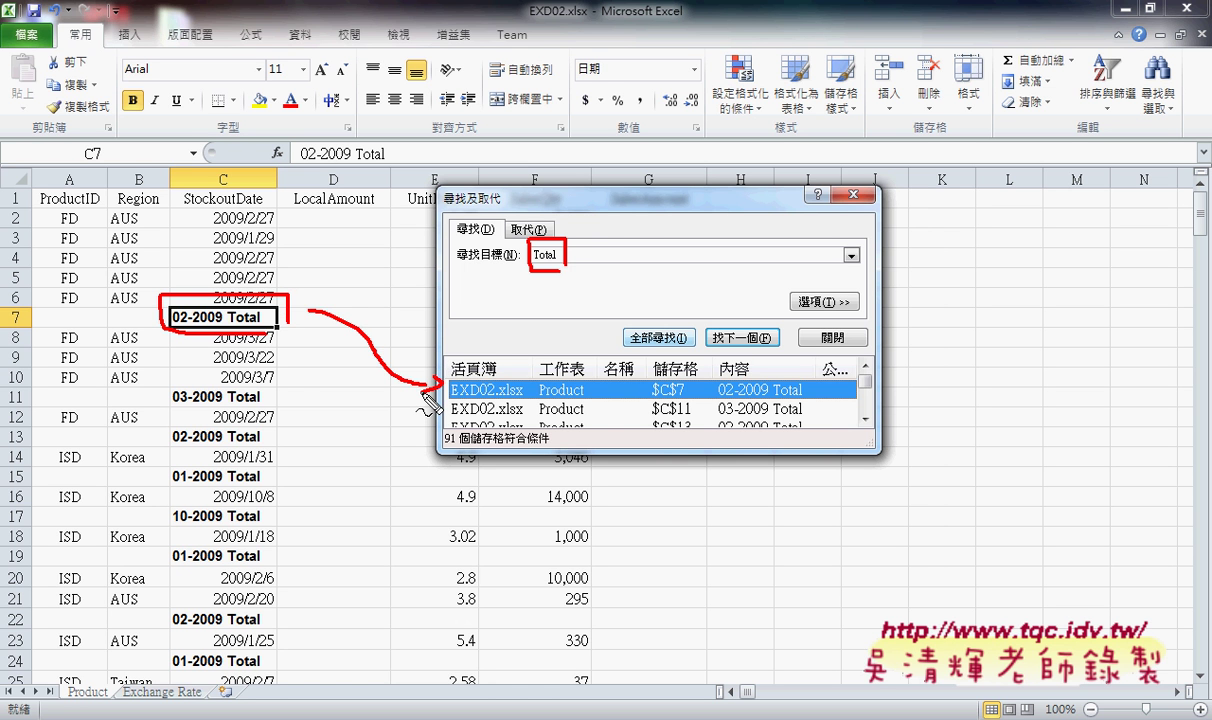
key(Escape)
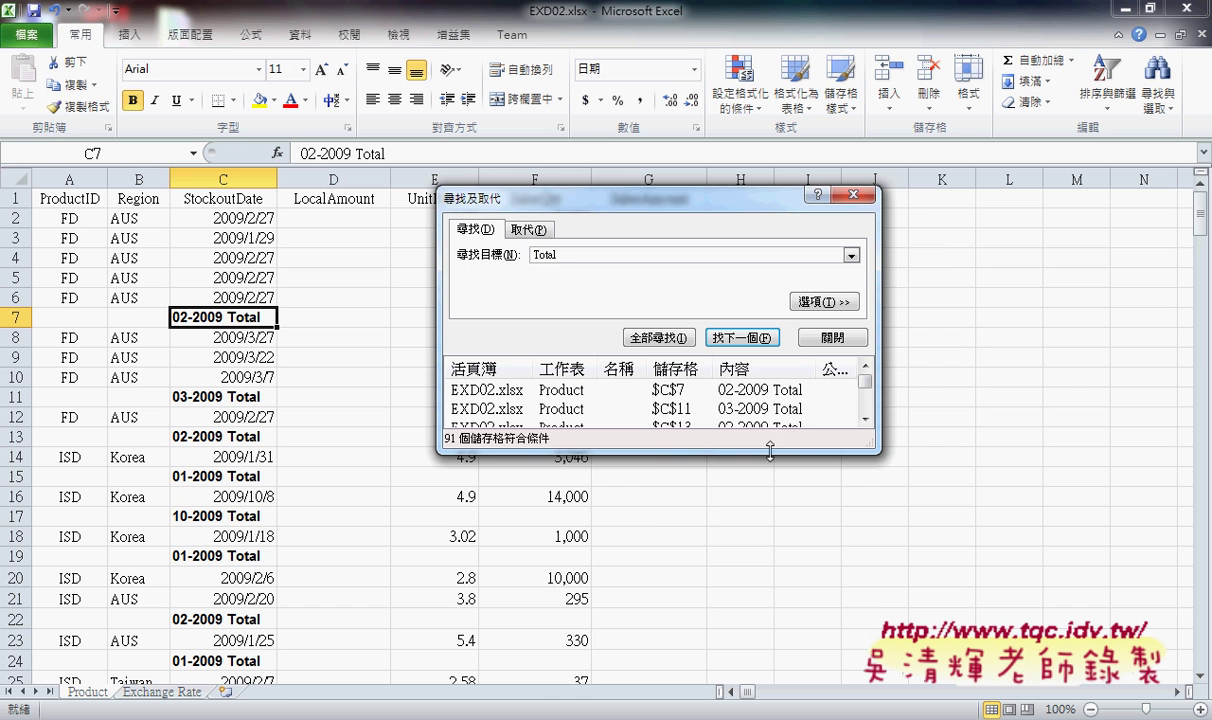
Select all 91 Total matches from the enlarged Find results, then close the Find dialog.
drag(770, 452, 770, 645)
mouse_move(880, 412)
mouse_down()
mouse_move(1101, 412)
mouse_move(1092, 602)
mouse_up()
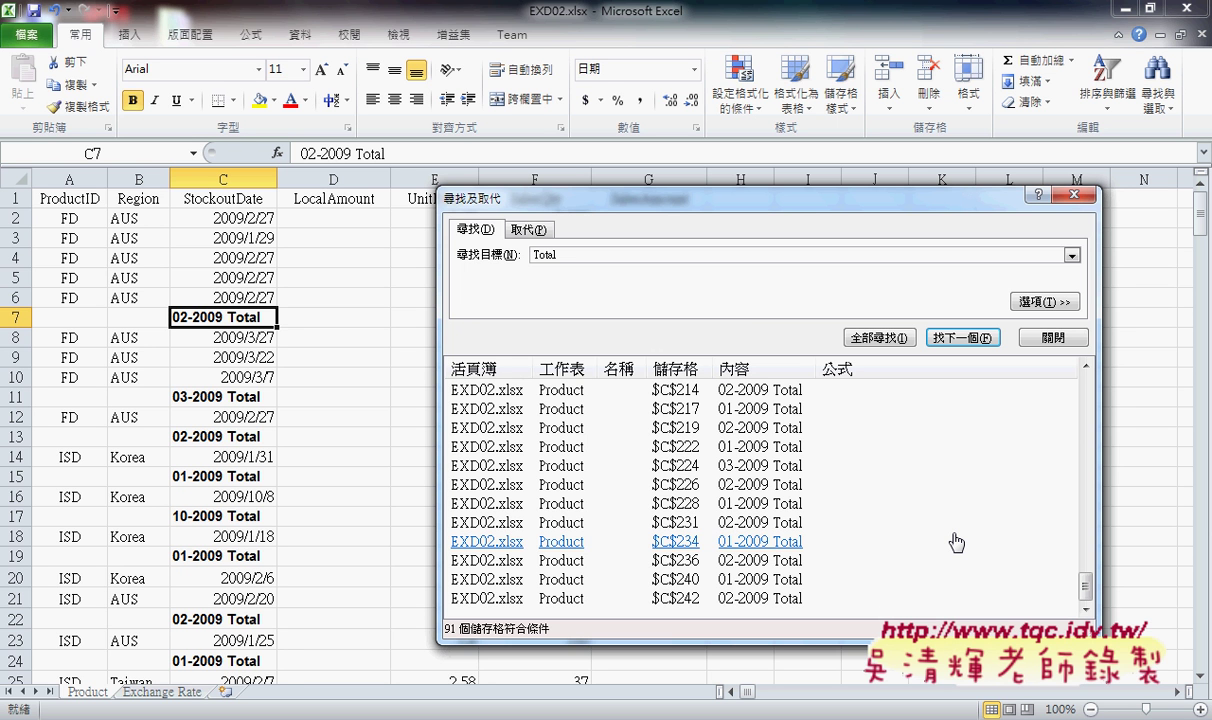
click(870, 598)
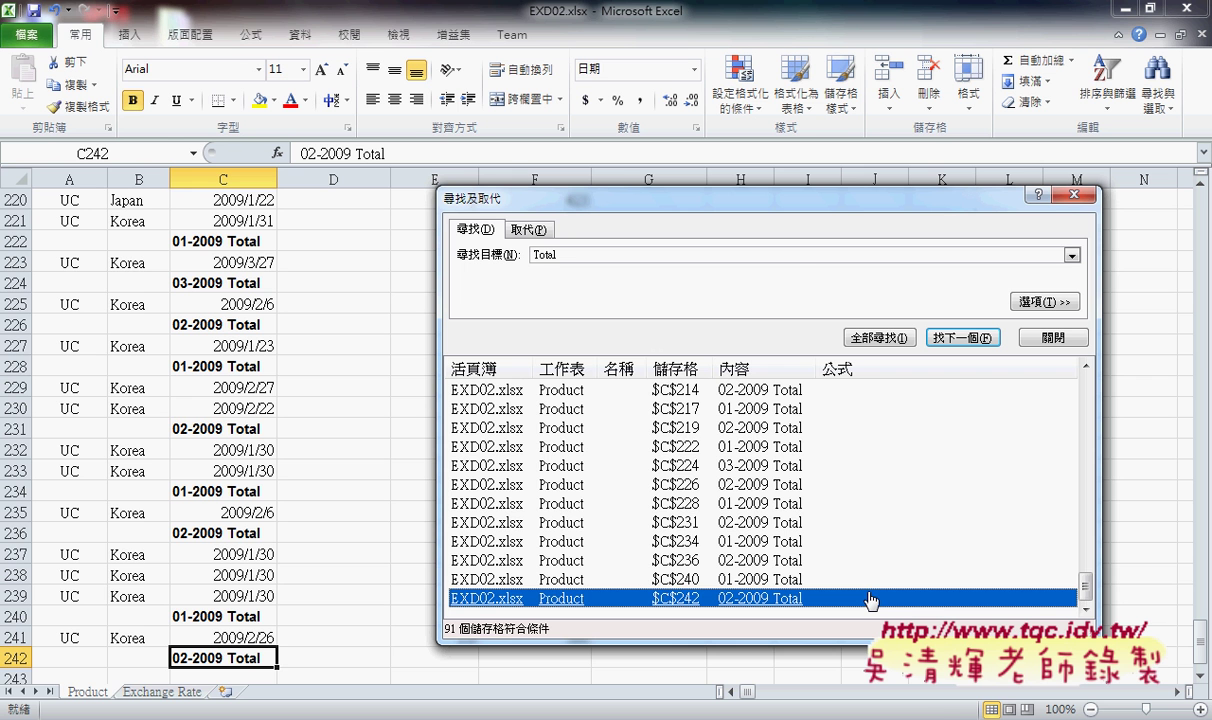
key(ctrl+a)
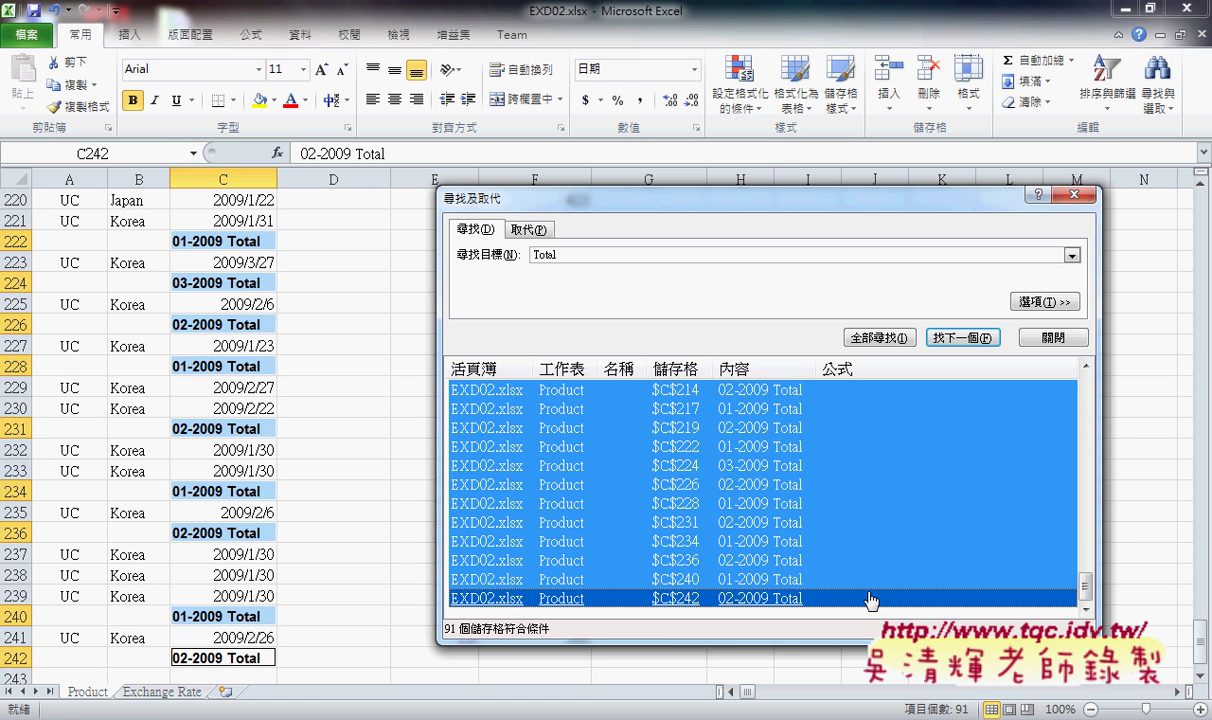
click(1055, 337)
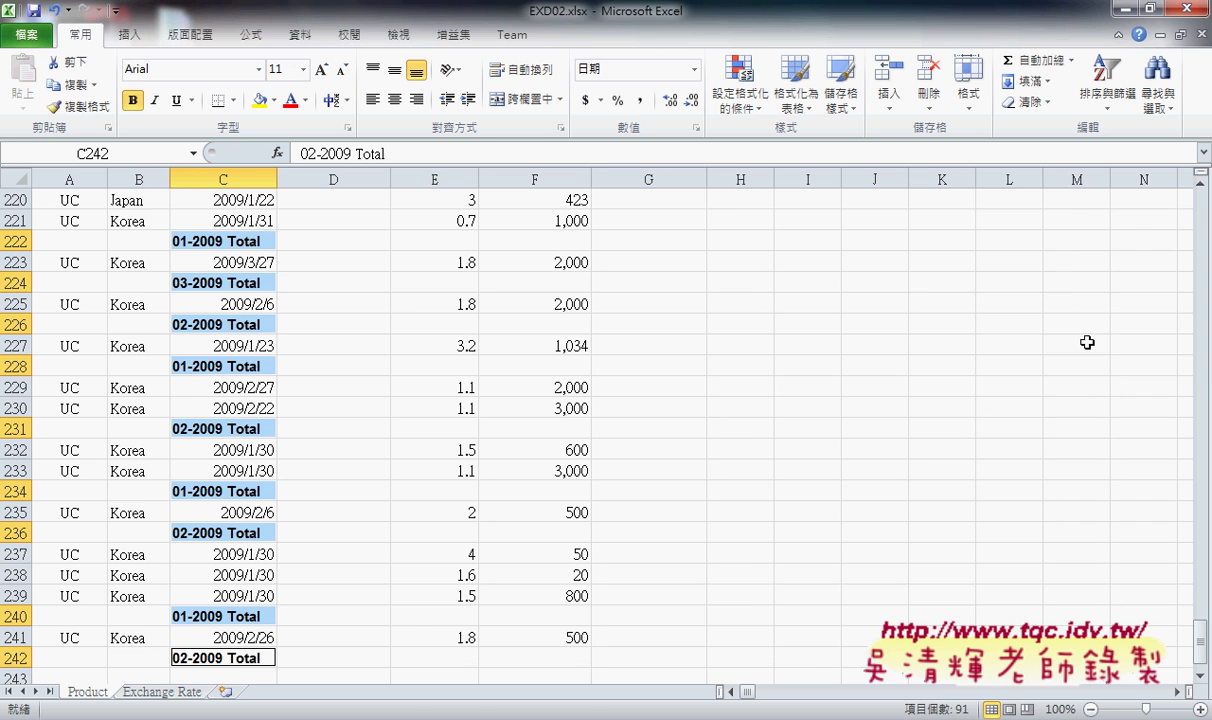
click(1166, 112)
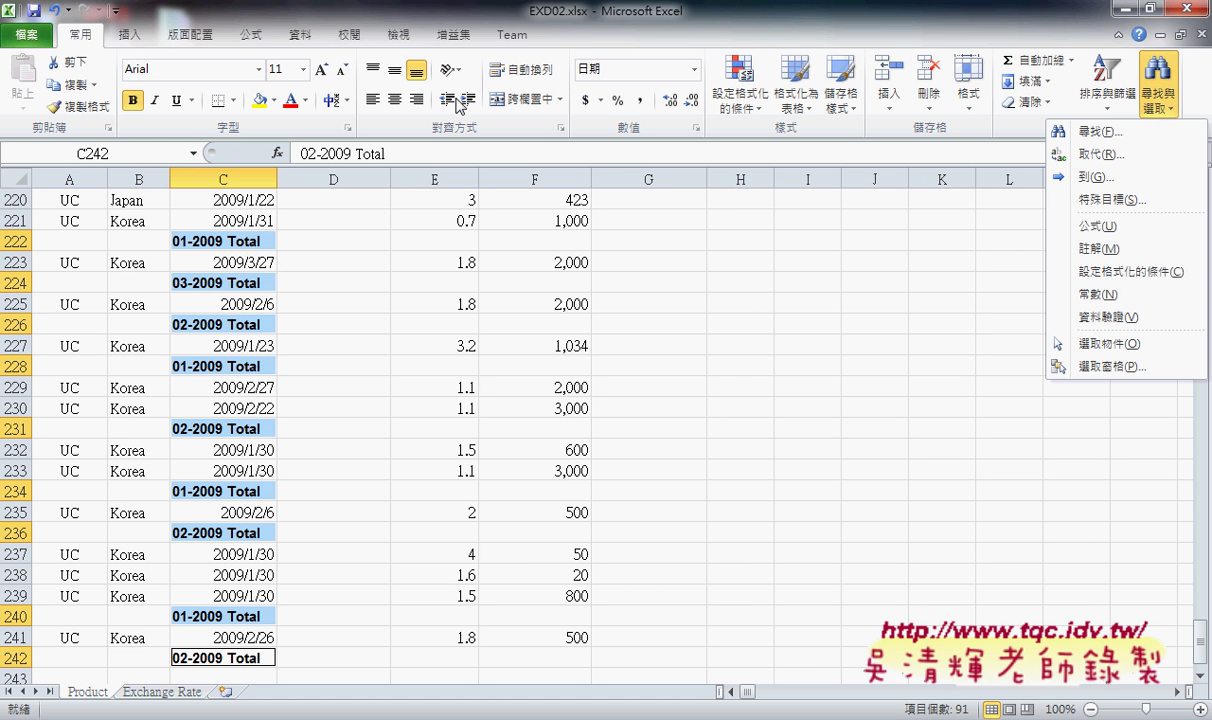
click(870, 20)
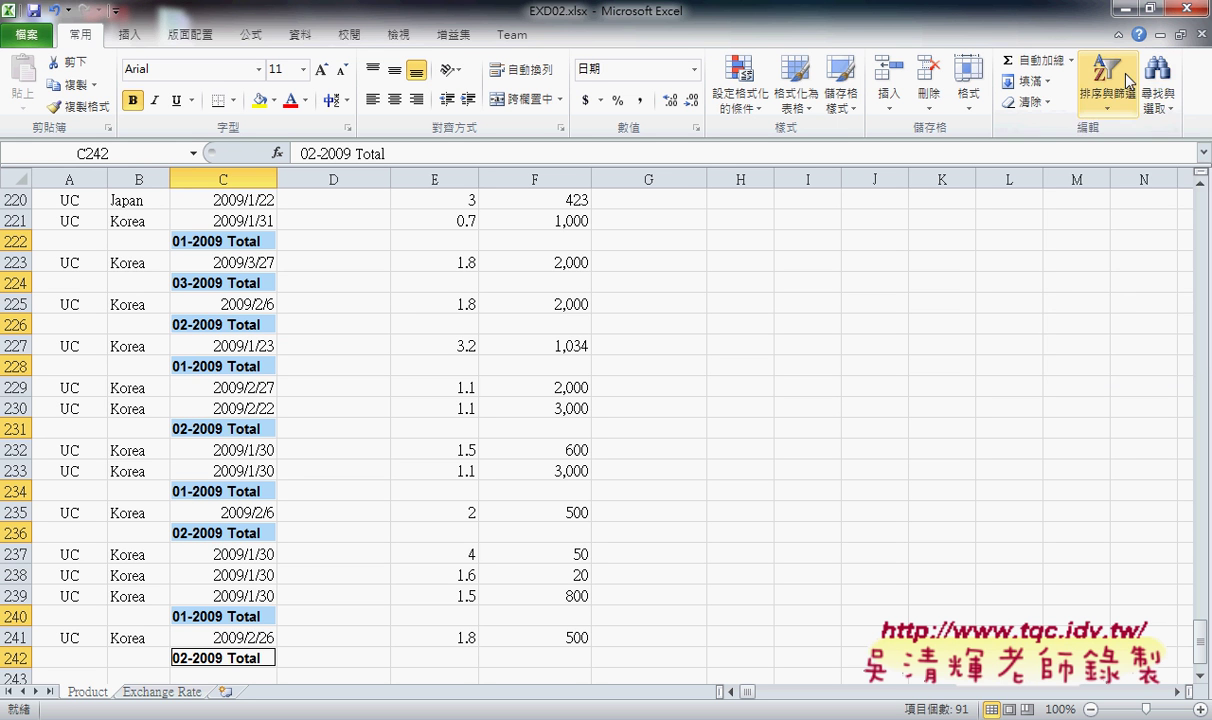
click(1158, 95)
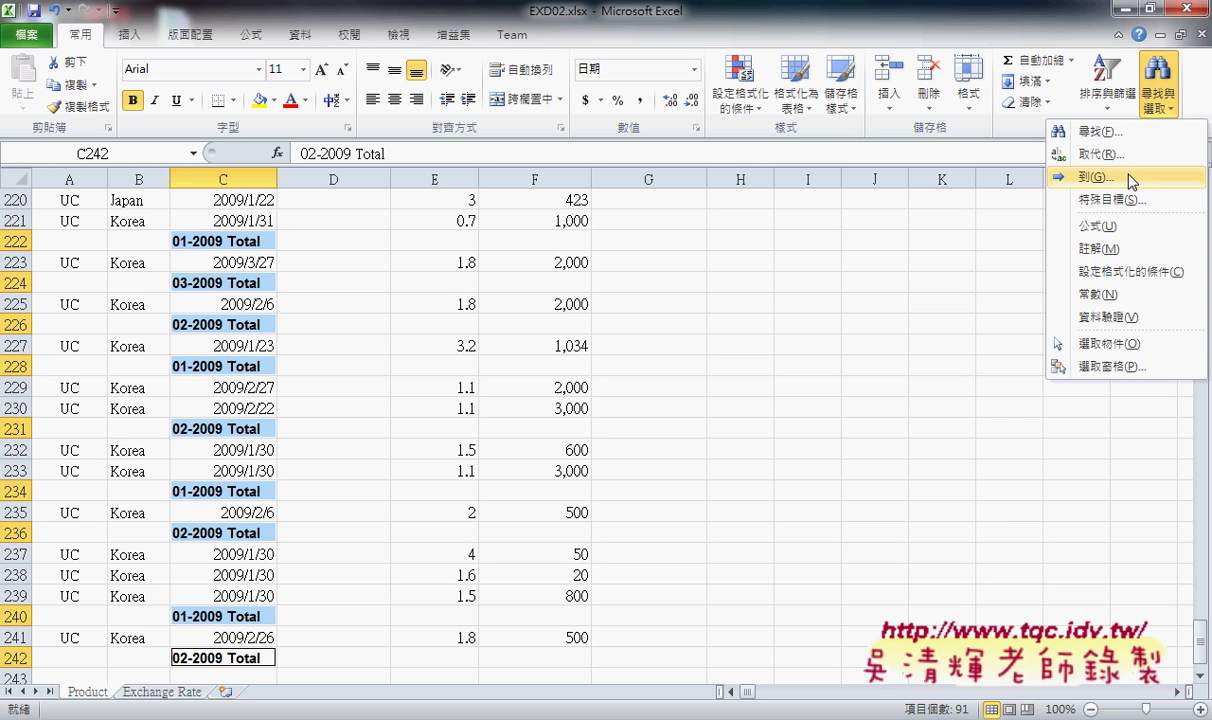
click(1085, 131)
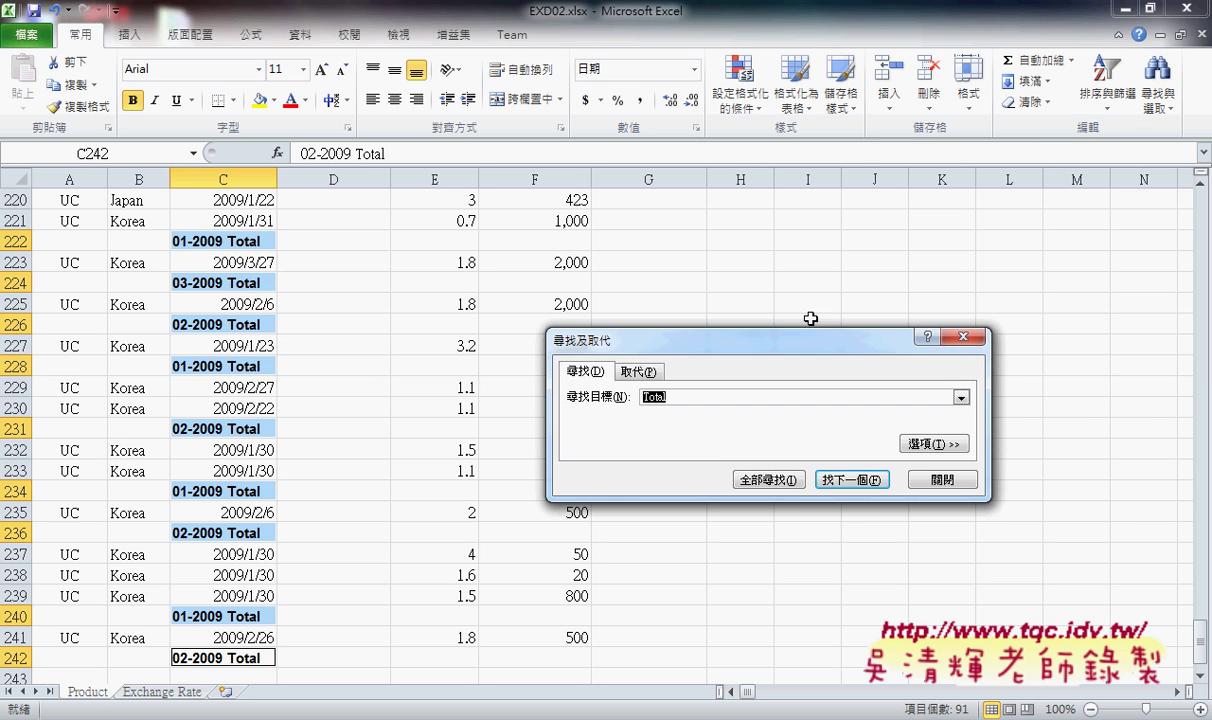
click(945, 480)
scroll(297, 273, up, 2)
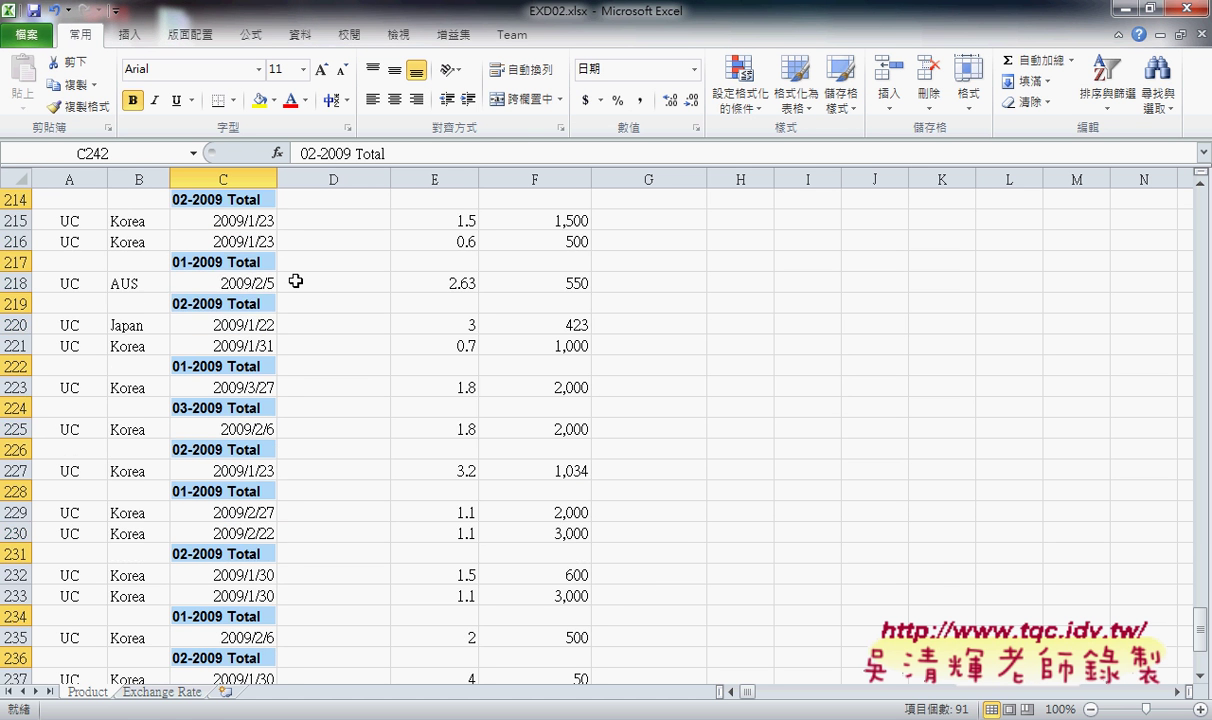
scroll(292, 276, up, 13)
scroll(295, 281, up, 6)
scroll(295, 281, up, 13)
scroll(295, 281, up, 8)
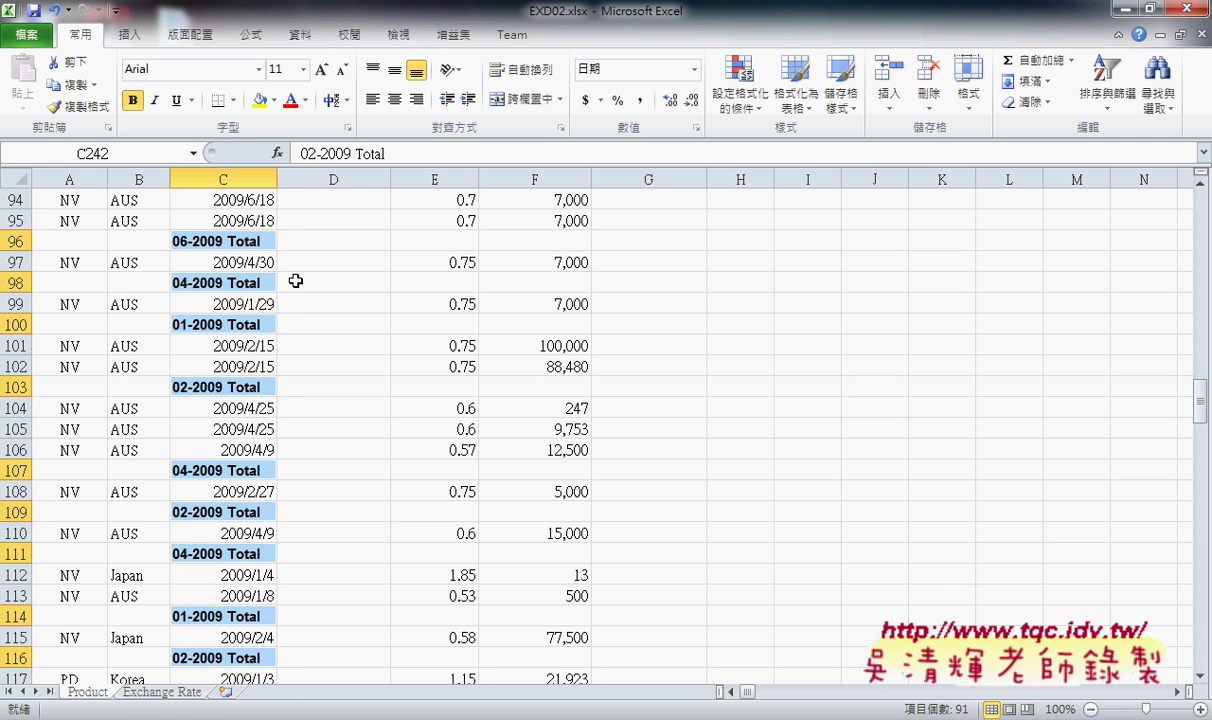
scroll(295, 281, up, 10)
scroll(295, 281, up, 12)
scroll(295, 281, up, 9)
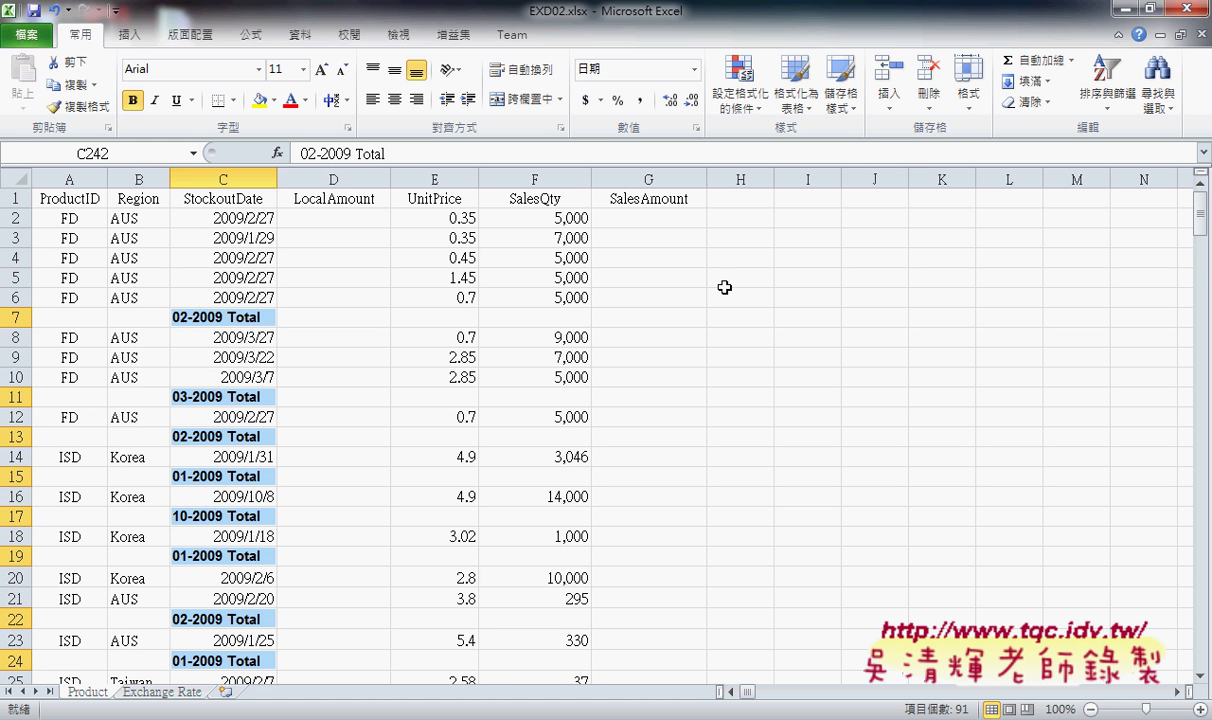
Delete every sheet row holding a selected Total cell with Delete Sheet Rows.
click(938, 106)
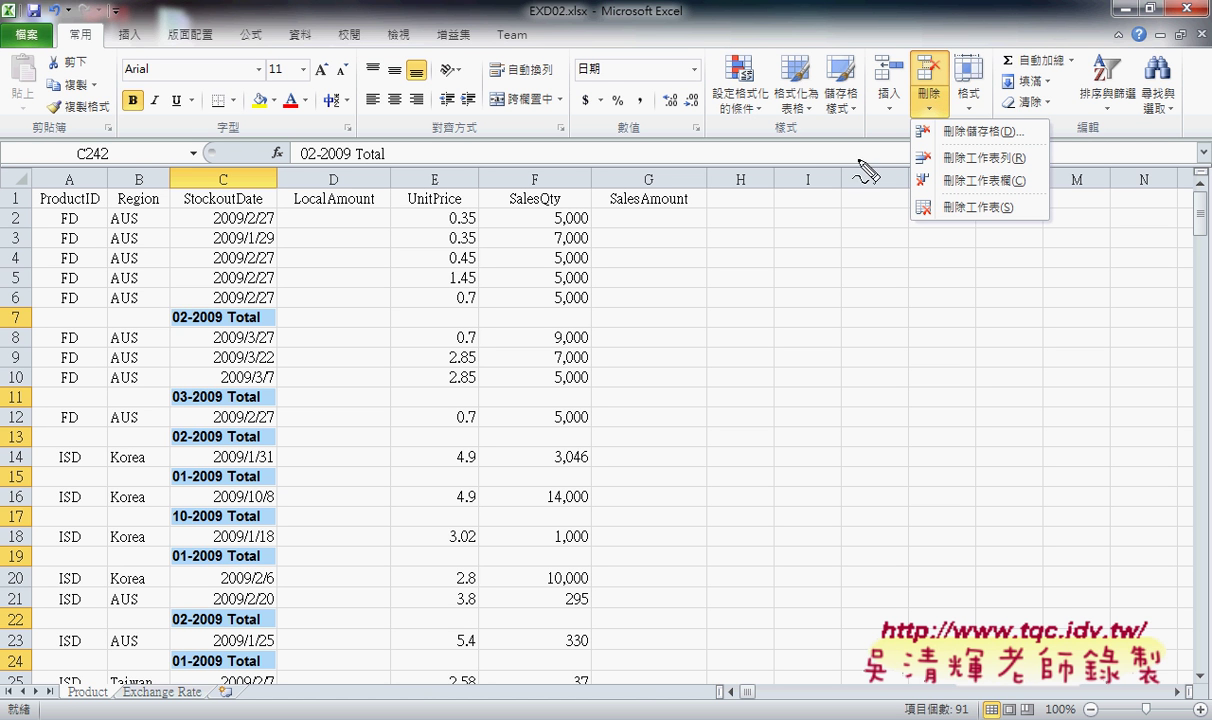
mouse_move(283, 335)
mouse_down()
mouse_move(293, 310)
mouse_move(284, 340)
mouse_up()
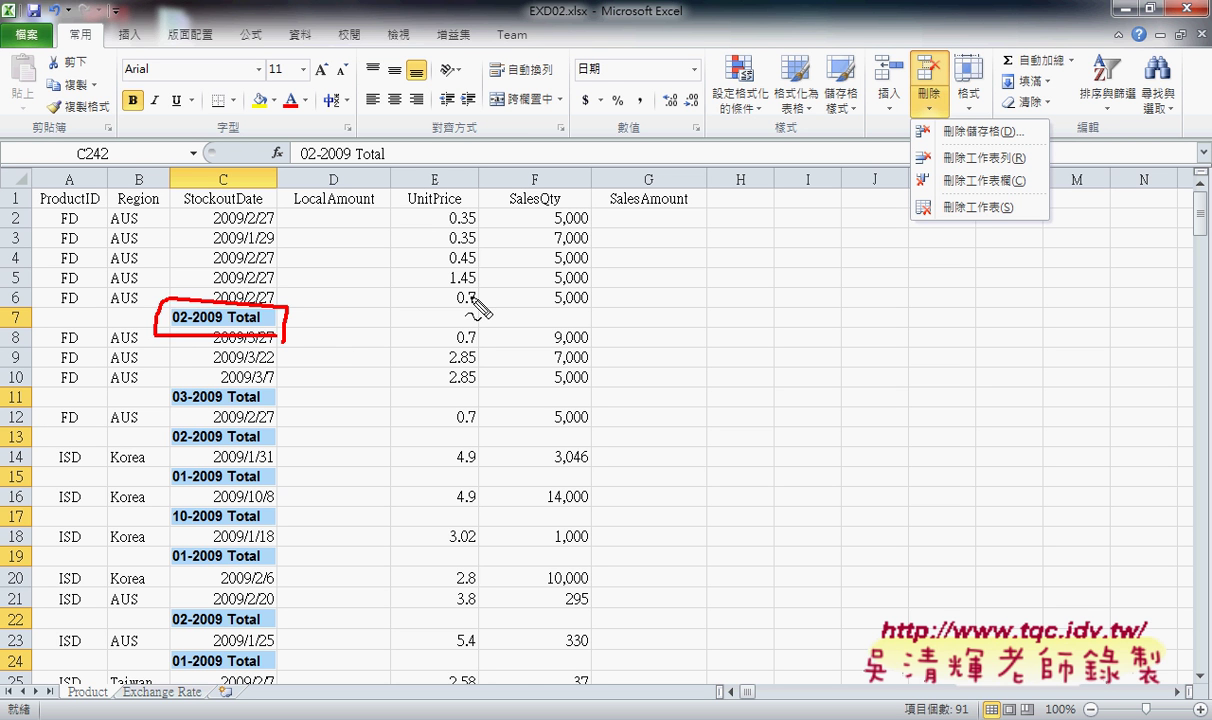
mouse_move(915, 103)
mouse_down()
mouse_move(975, 88)
mouse_move(905, 110)
mouse_up()
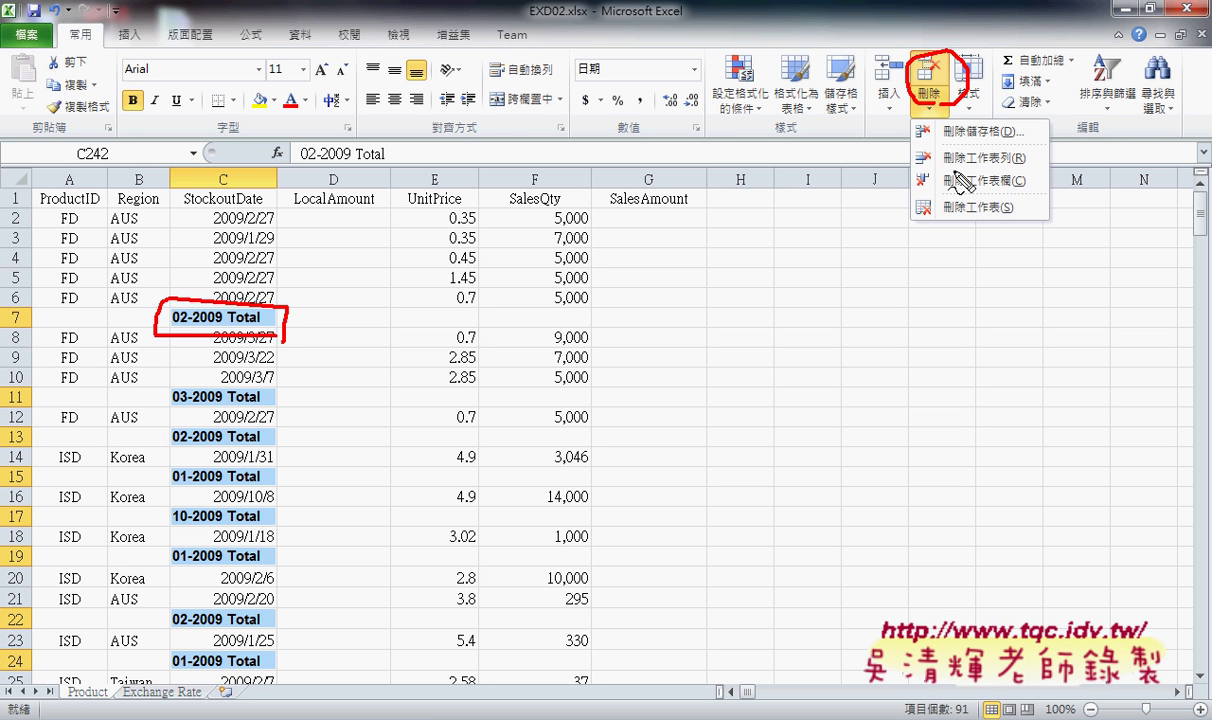
mouse_move(921, 165)
mouse_down()
mouse_move(1045, 162)
mouse_move(888, 158)
mouse_up()
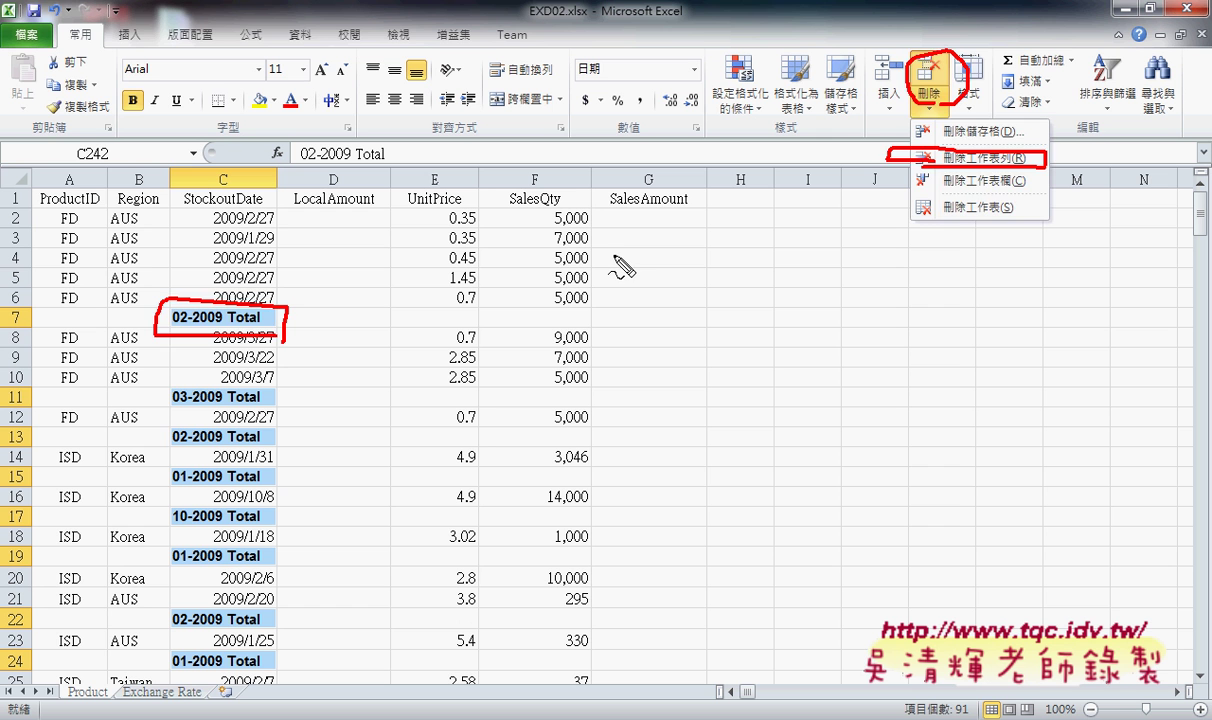
key(Escape)
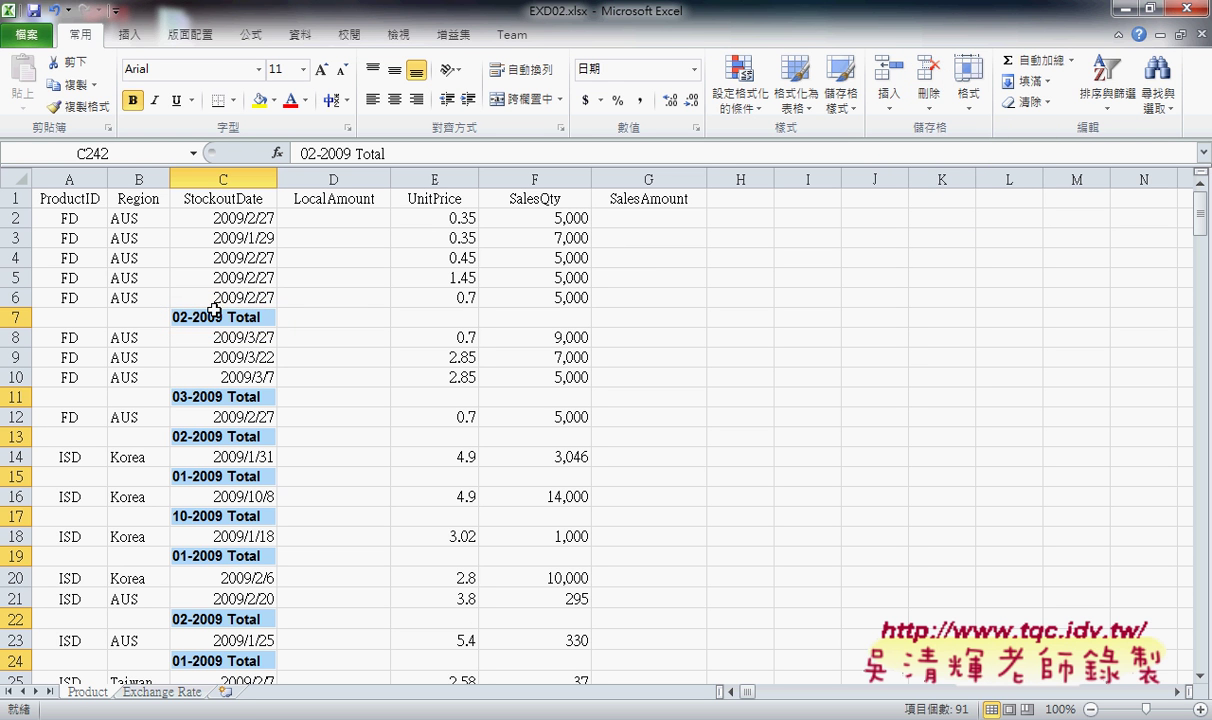
click(927, 106)
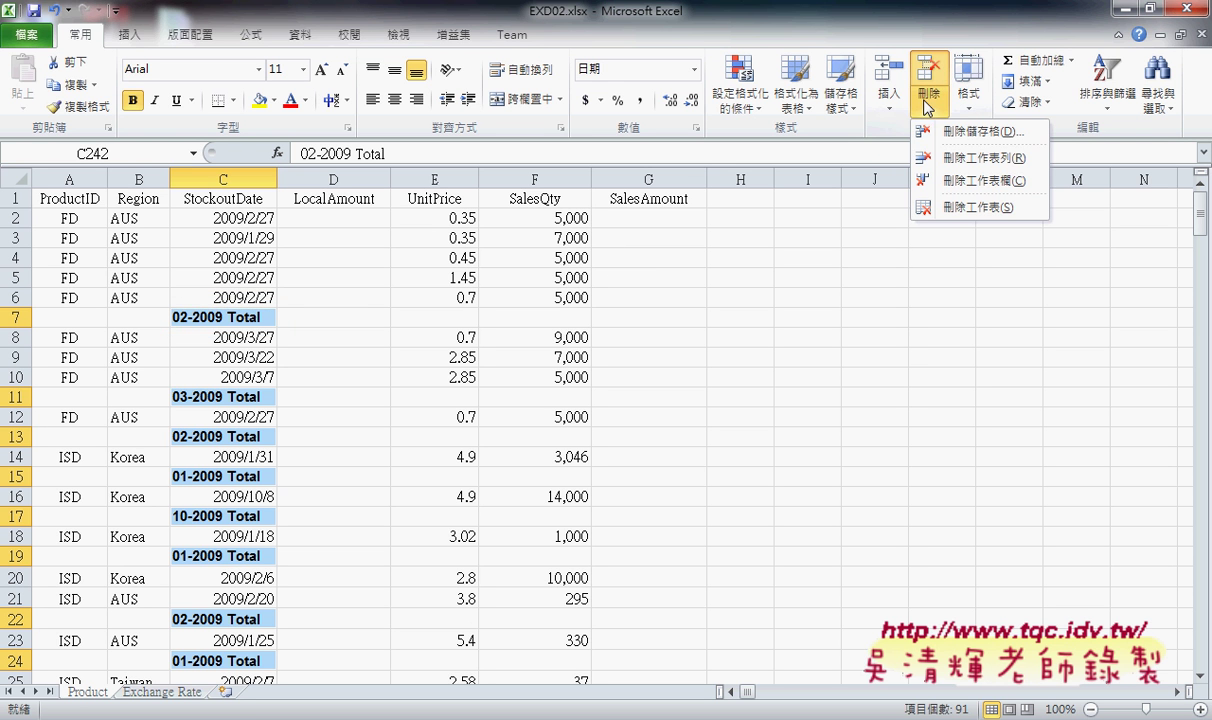
click(967, 161)
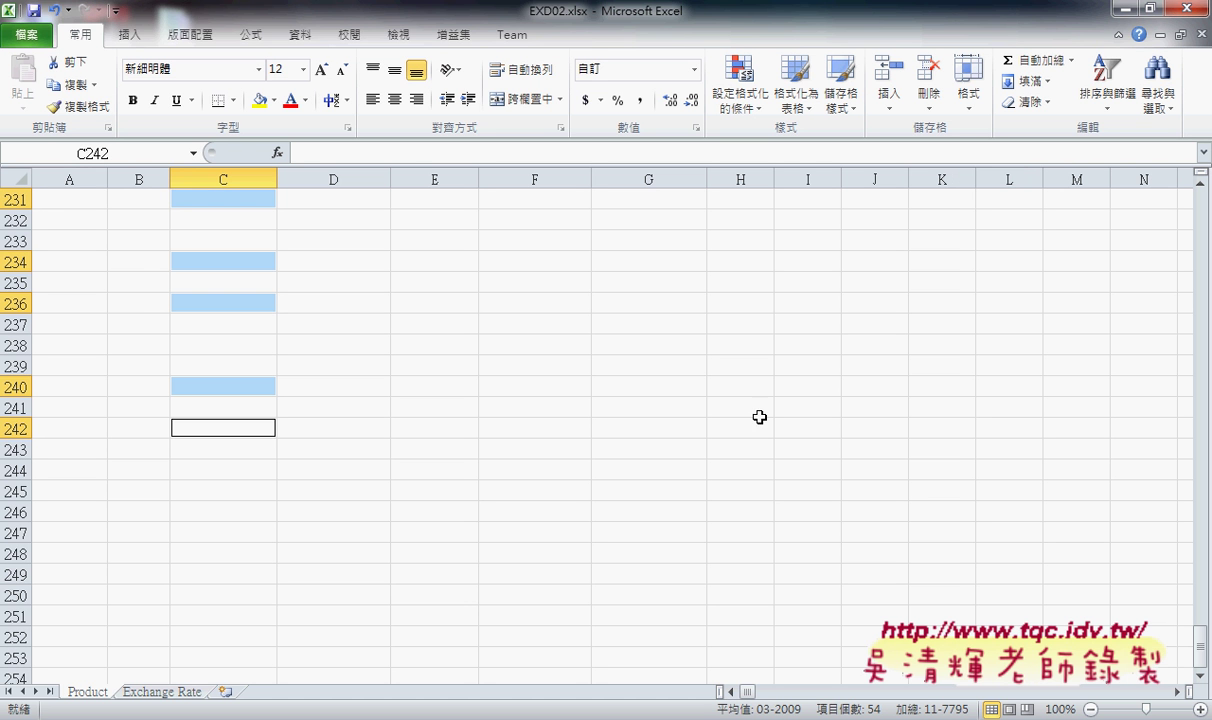
drag(1204, 652, 1201, 438)
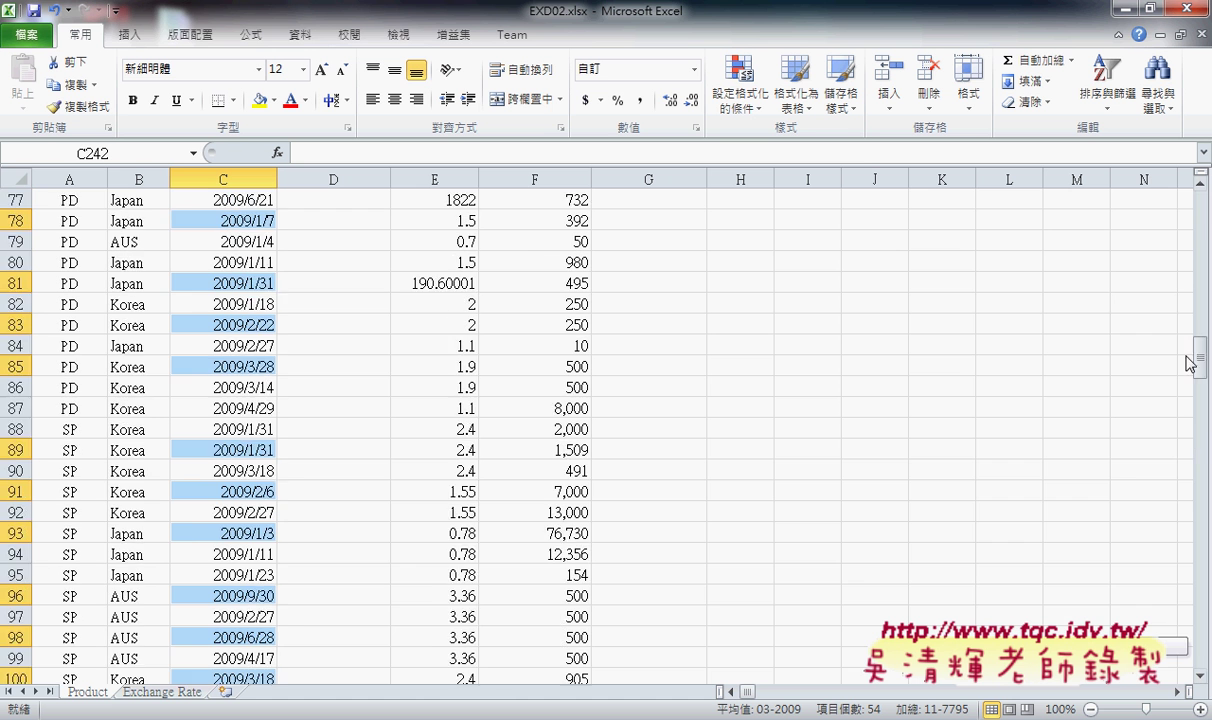
drag(1201, 438, 1172, 179)
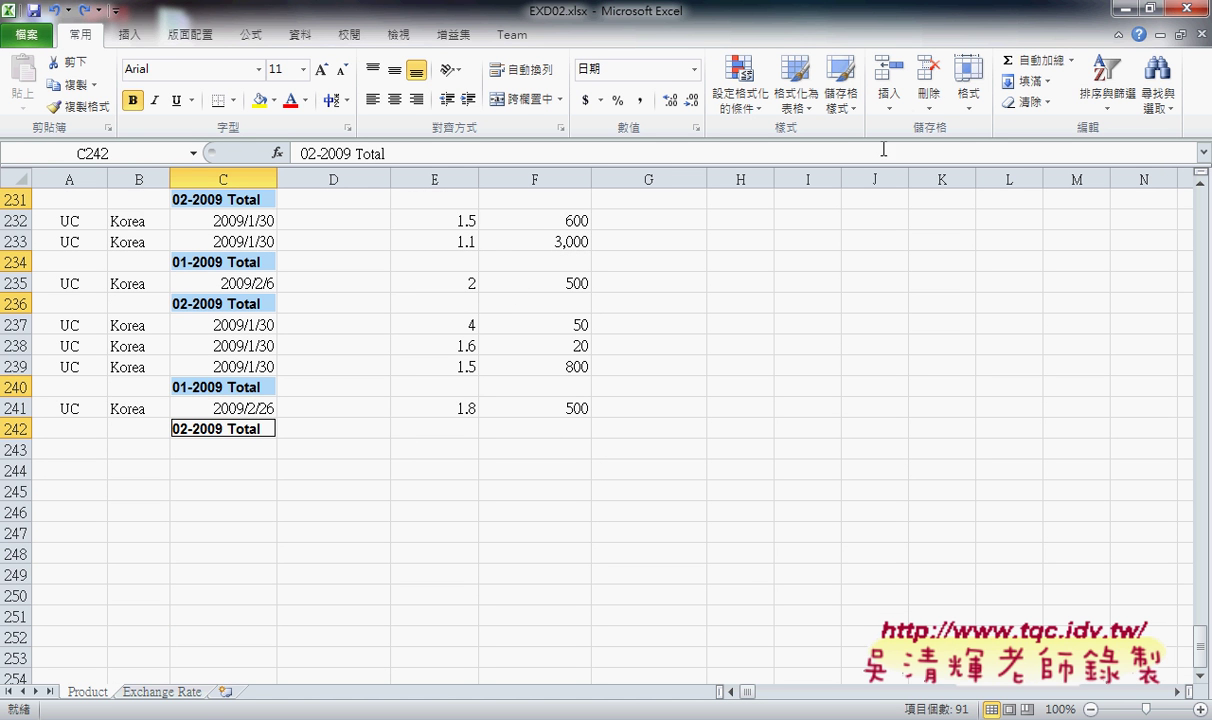
click(937, 108)
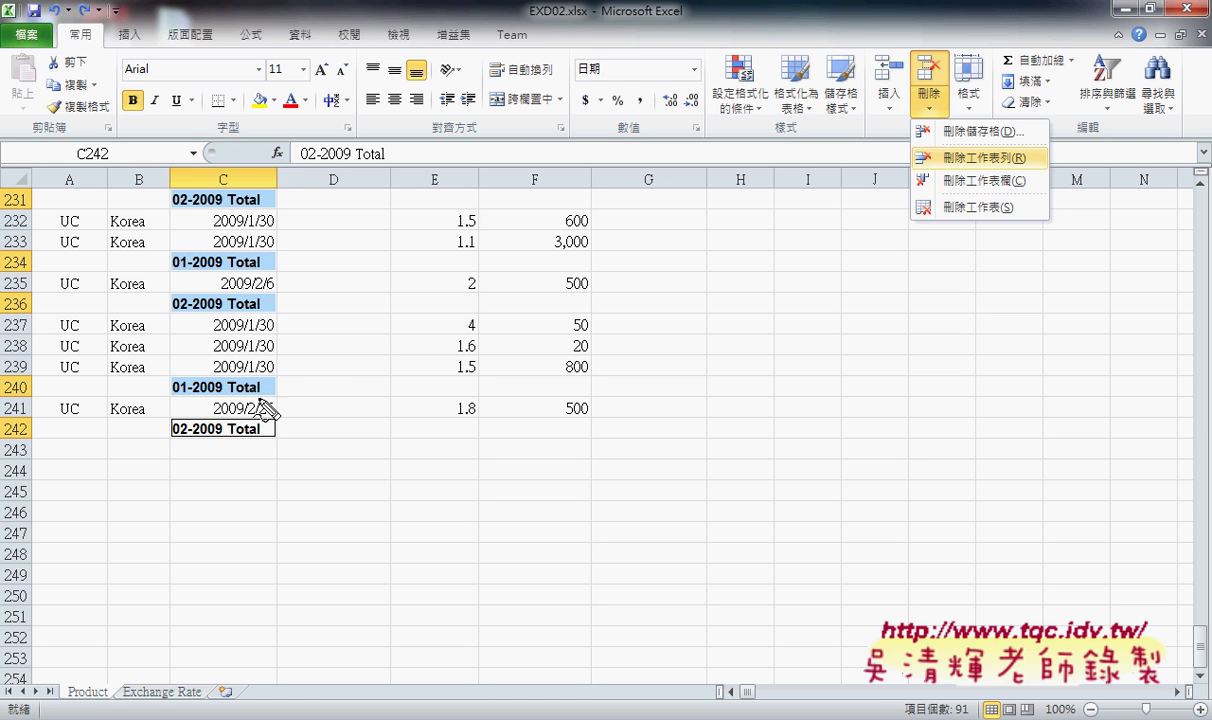
mouse_move(262, 400)
mouse_down()
mouse_move(165, 402)
mouse_move(281, 390)
mouse_up()
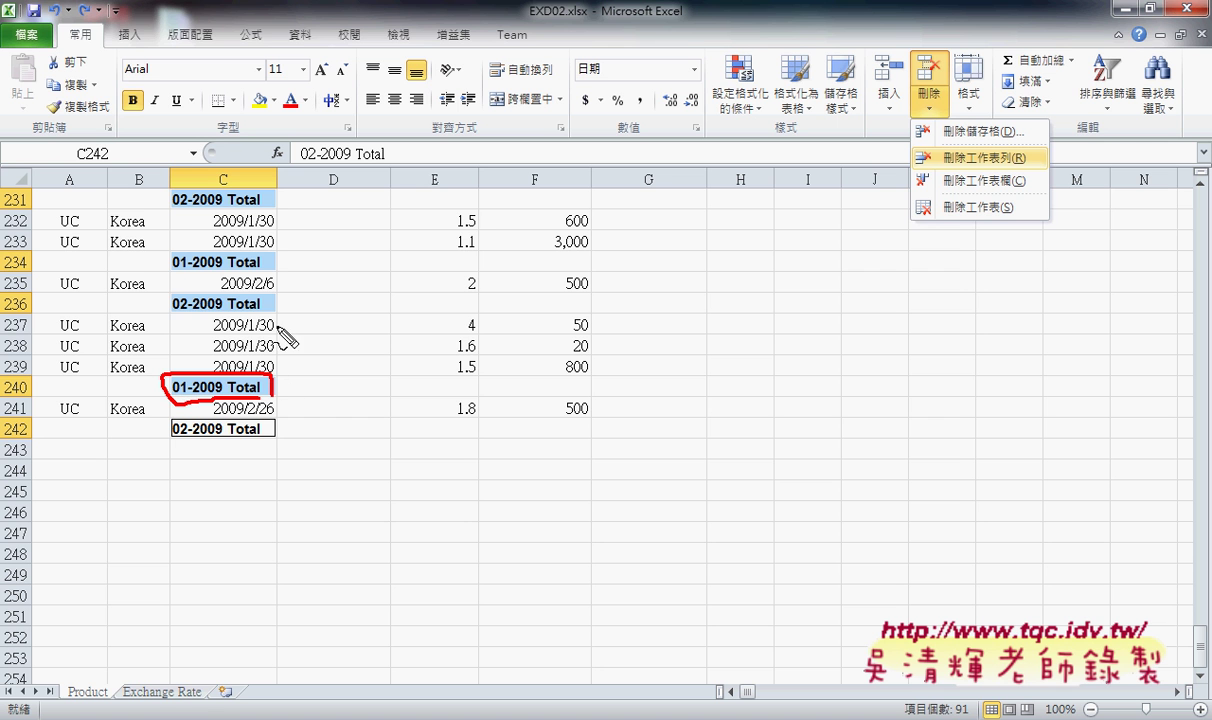
mouse_move(272, 316)
mouse_down()
mouse_move(222, 303)
mouse_move(268, 316)
mouse_up()
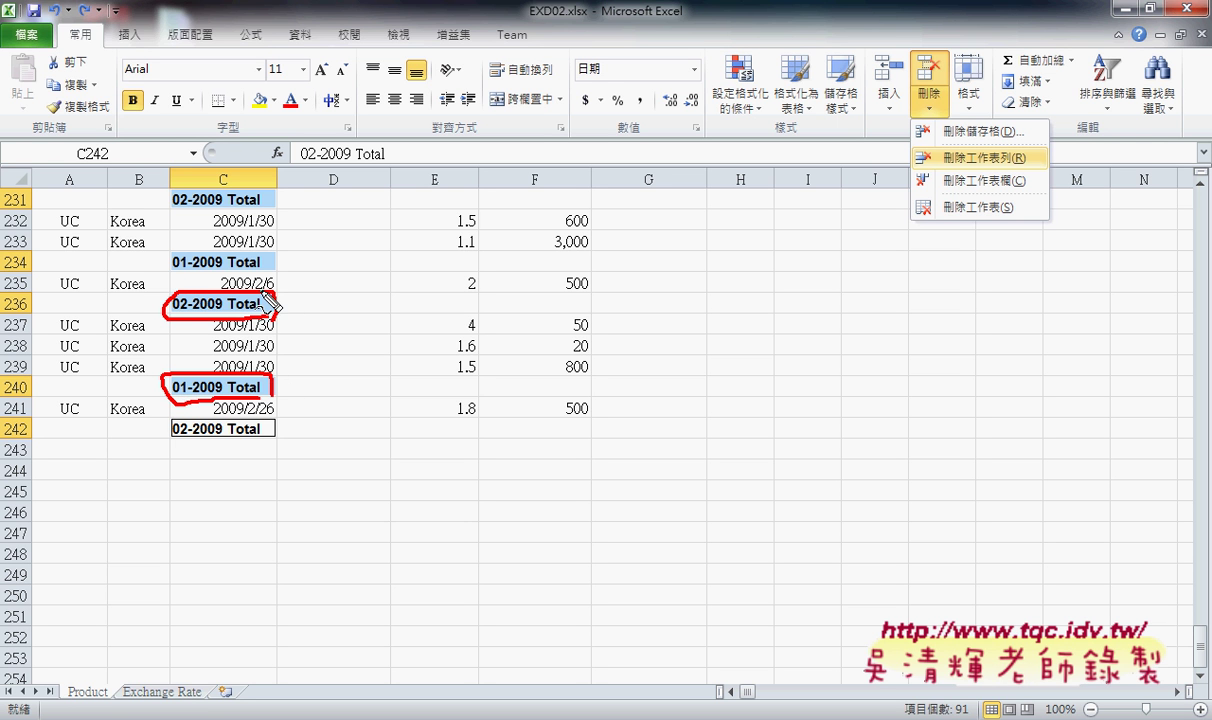
mouse_move(172, 274)
mouse_down()
mouse_move(188, 243)
mouse_move(273, 278)
mouse_up()
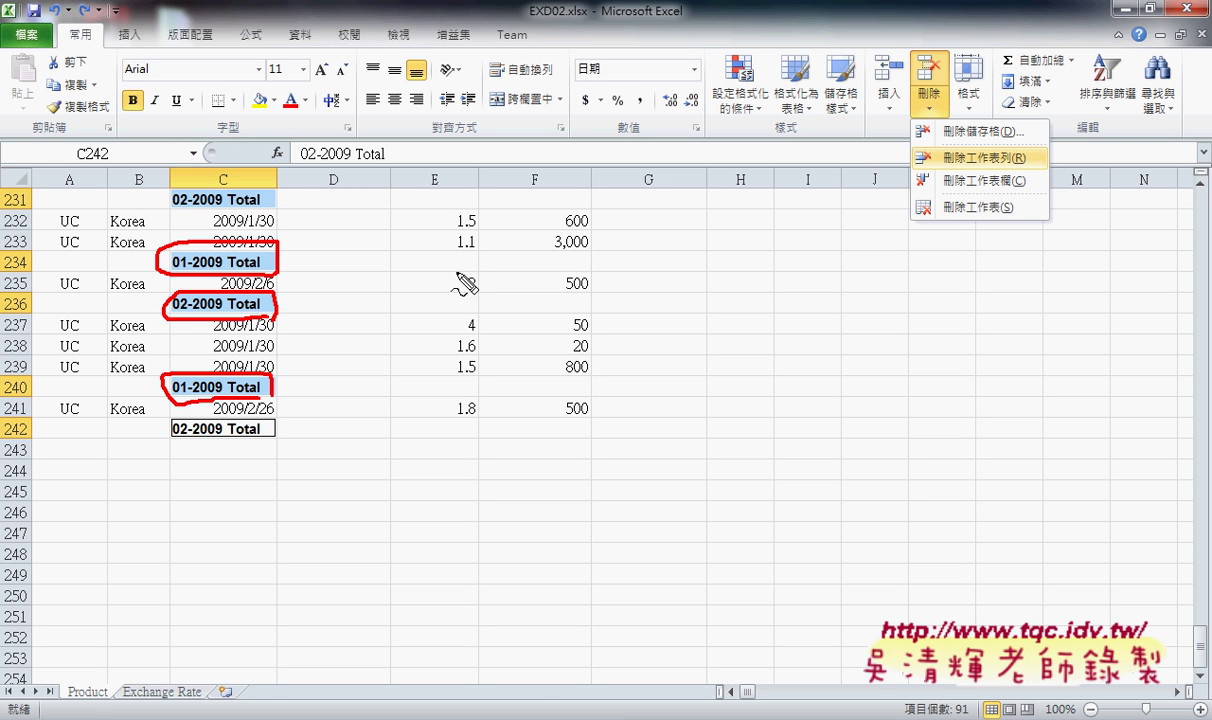
drag(1141, 101, 1172, 100)
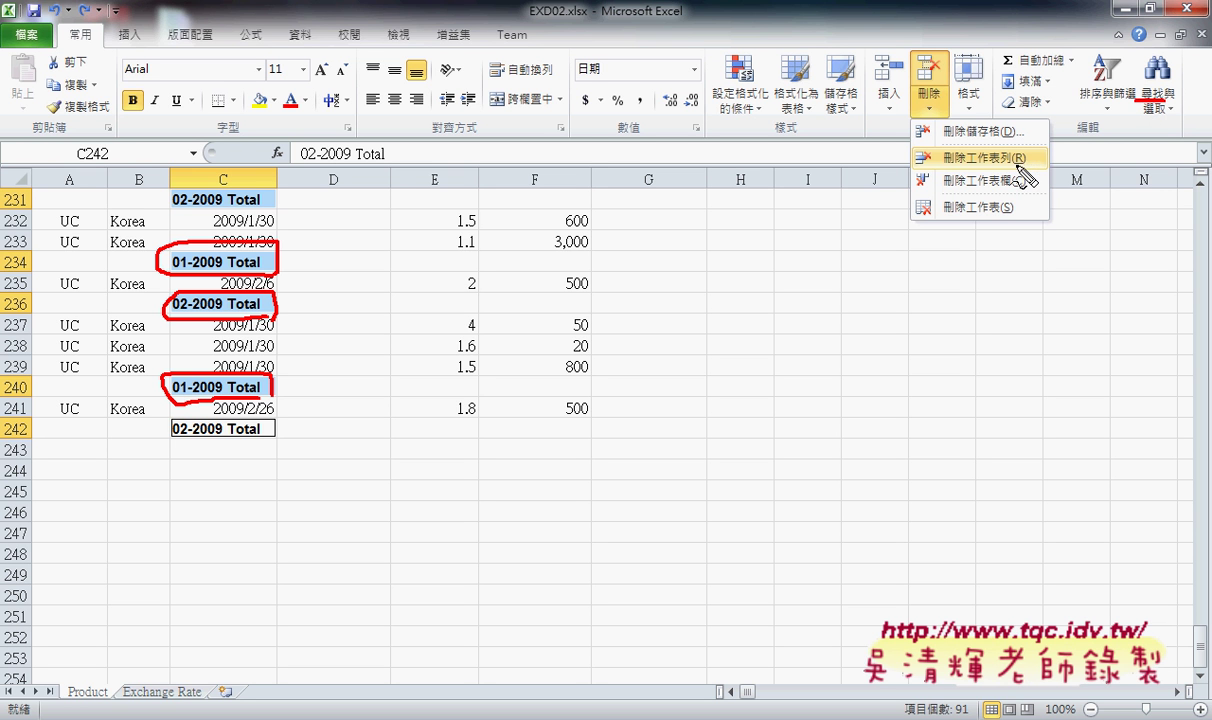
drag(1015, 167, 1037, 157)
drag(1140, 112, 1043, 140)
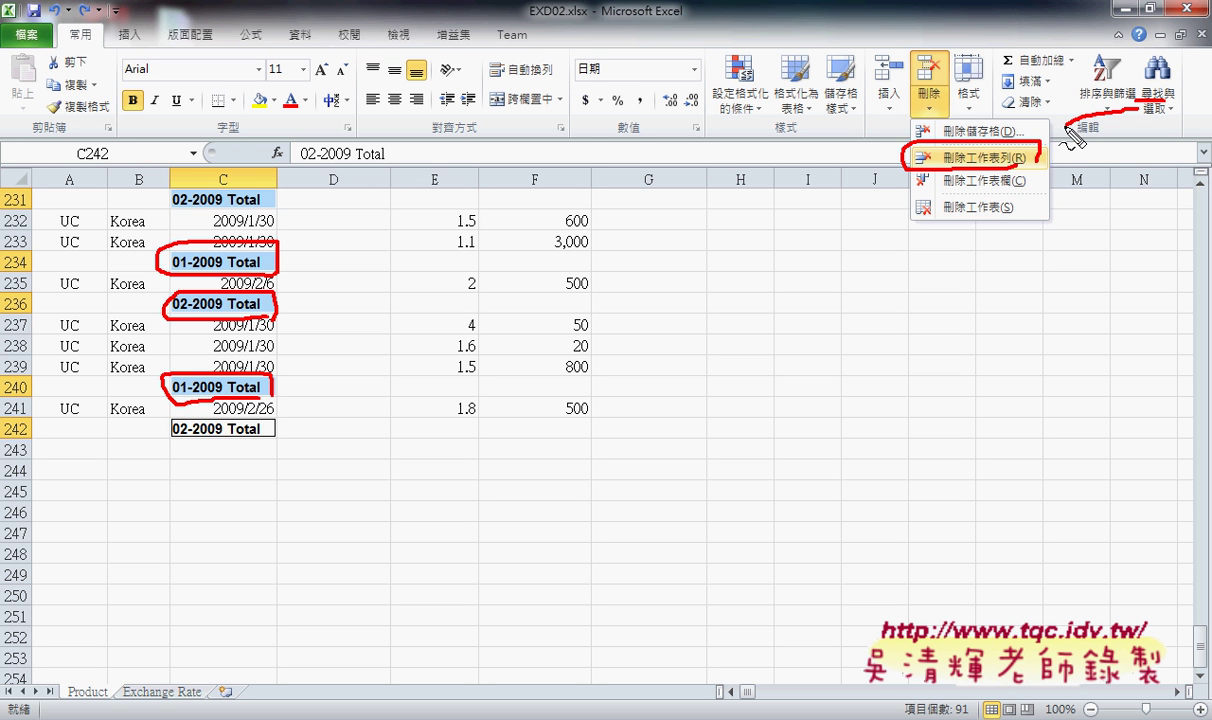
drag(893, 160, 420, 252)
key(Escape)
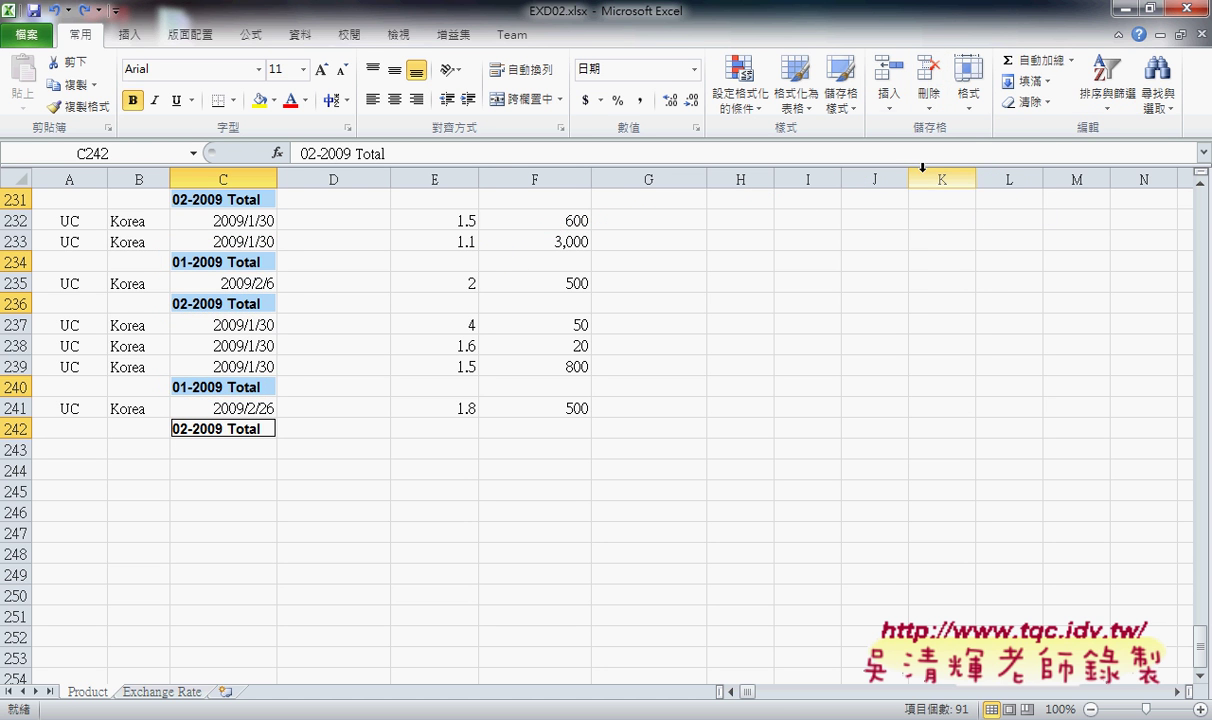
Delete the sheet rows of the selected Total cells, then bring up the exam PDF's item 4.
click(929, 100)
click(953, 157)
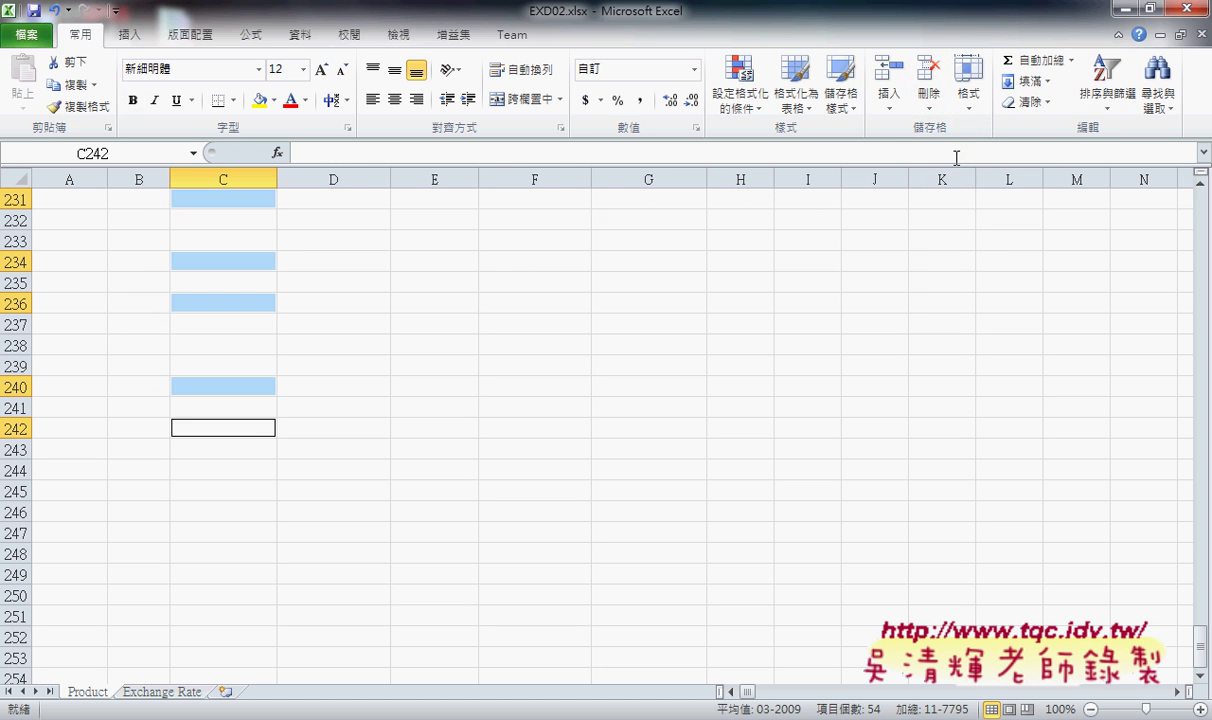
scroll(535, 568, up, 10)
scroll(535, 568, up, 17)
scroll(535, 568, up, 8)
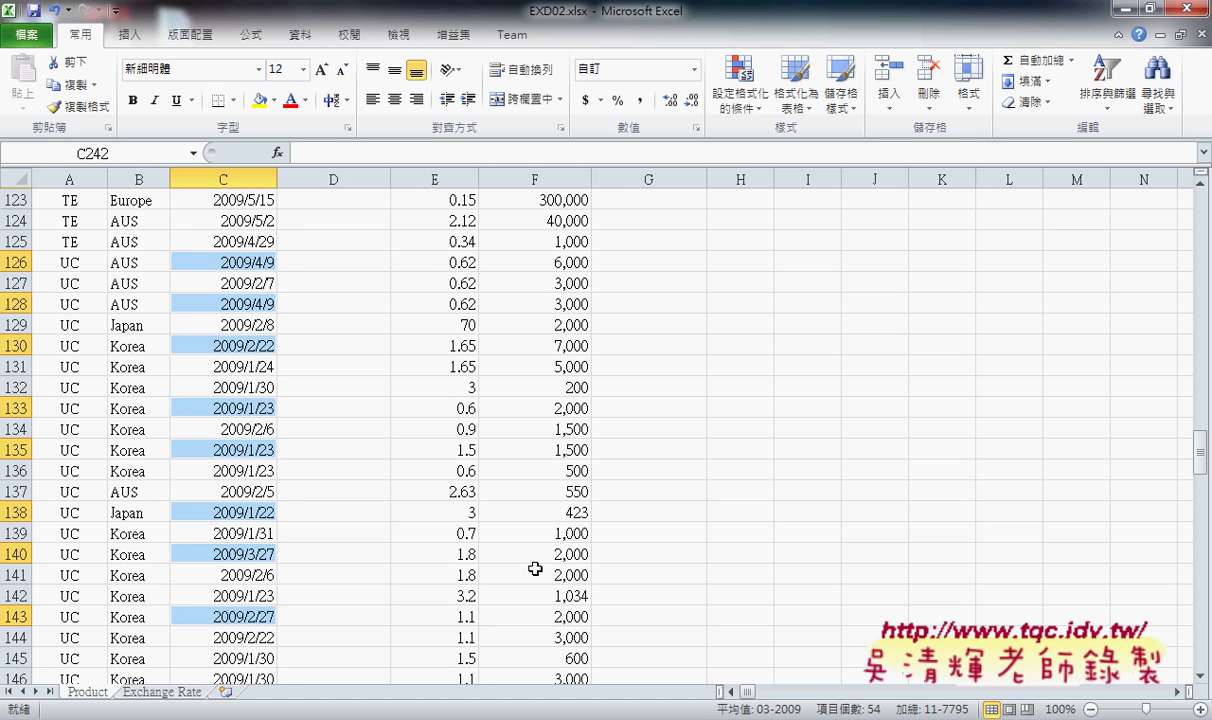
scroll(535, 568, up, 15)
scroll(535, 568, up, 8)
scroll(535, 568, up, 13)
scroll(535, 568, up, 5)
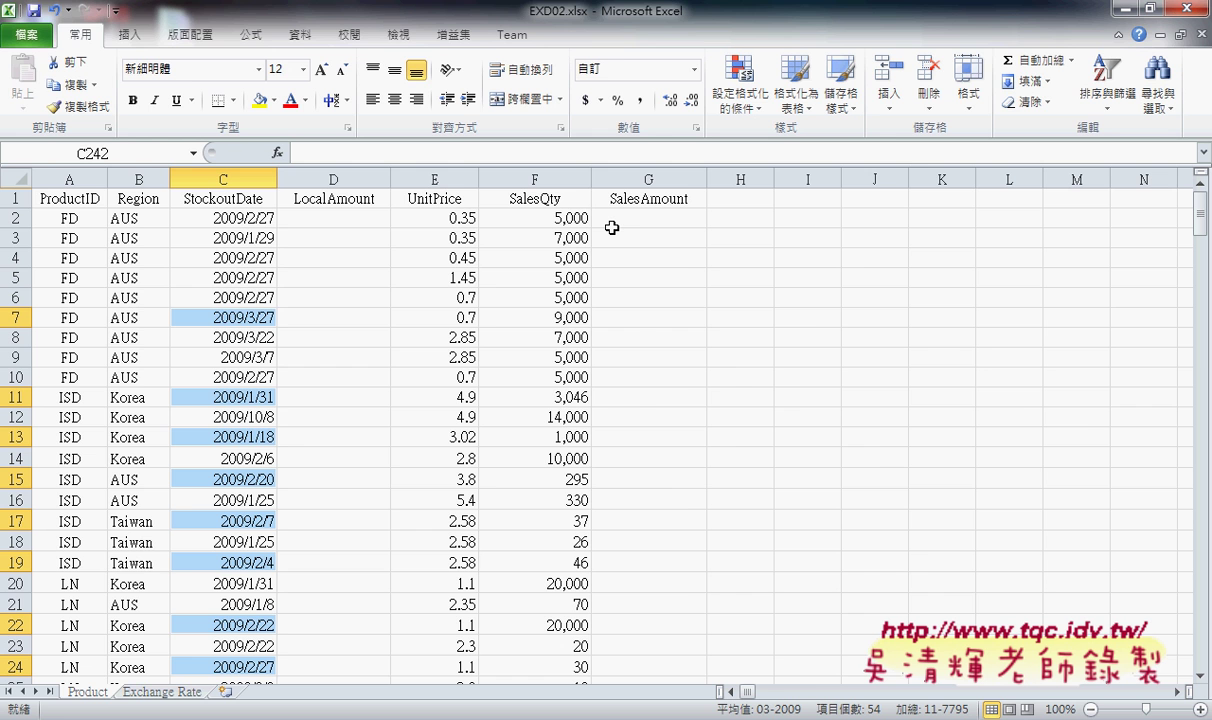
key(alt+Tab)
scroll(613, 228, down, 2)
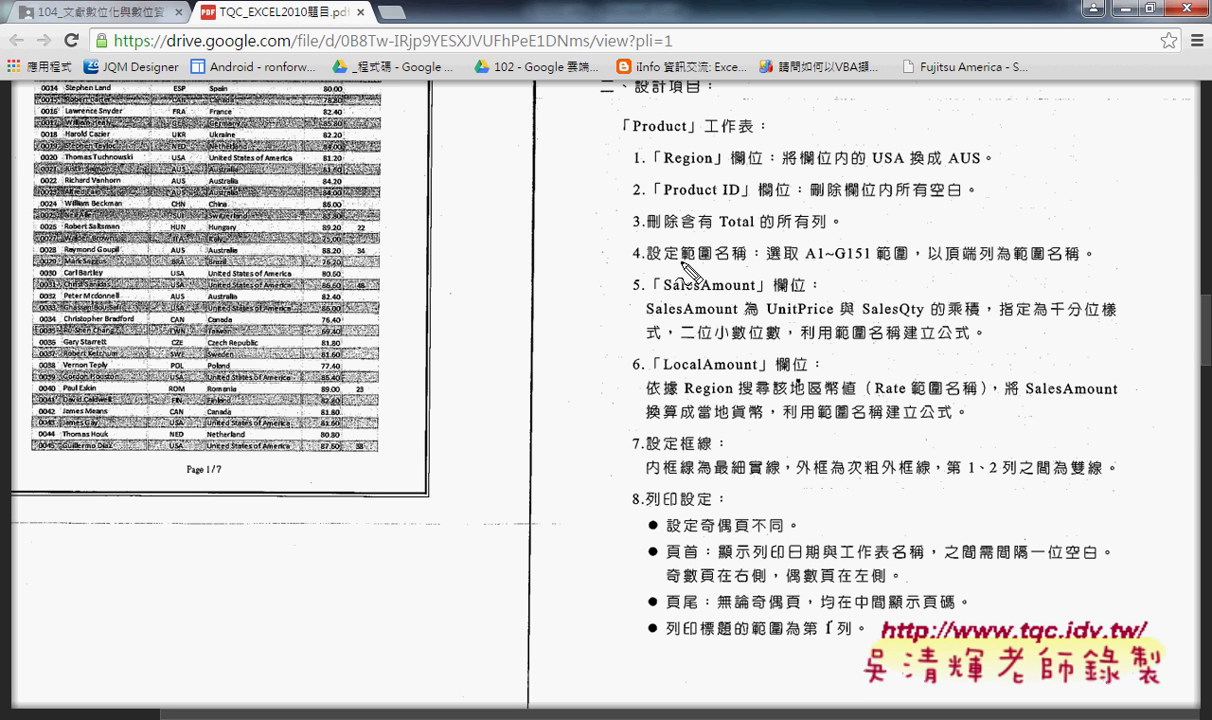
Mark item 4's requirement to name A1~G151 by its top row, then select A1 in Excel.
drag(681, 262, 737, 263)
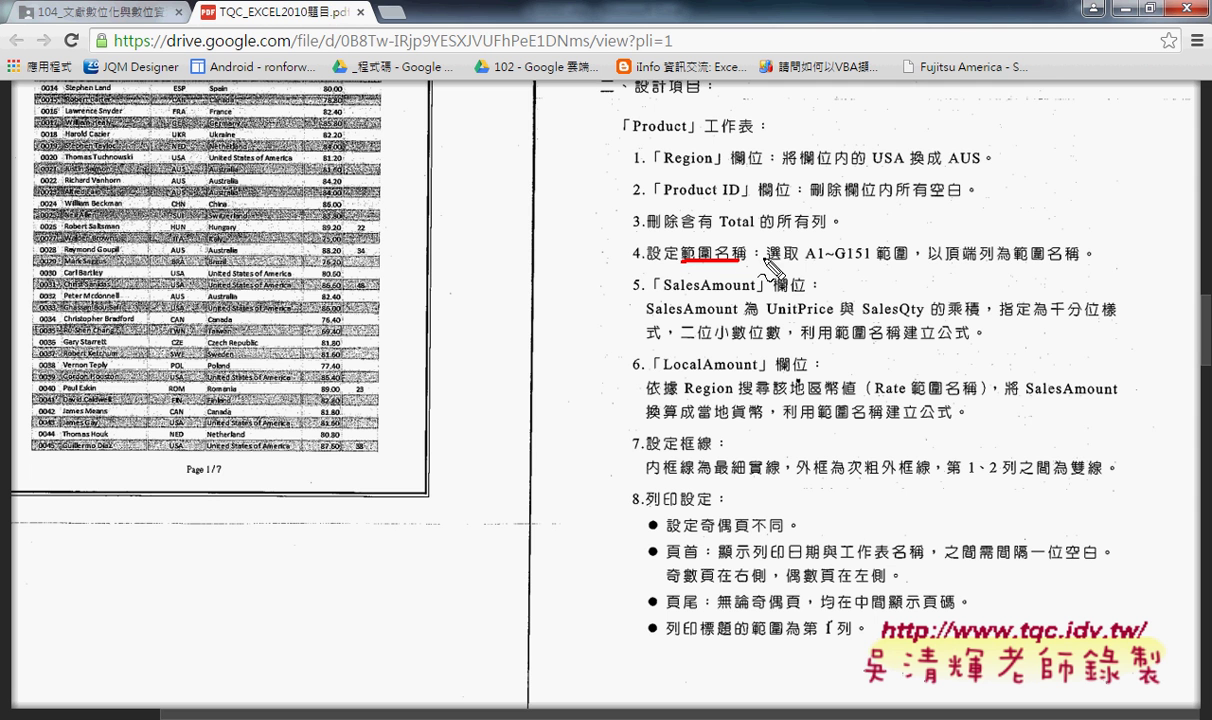
drag(806, 266, 908, 267)
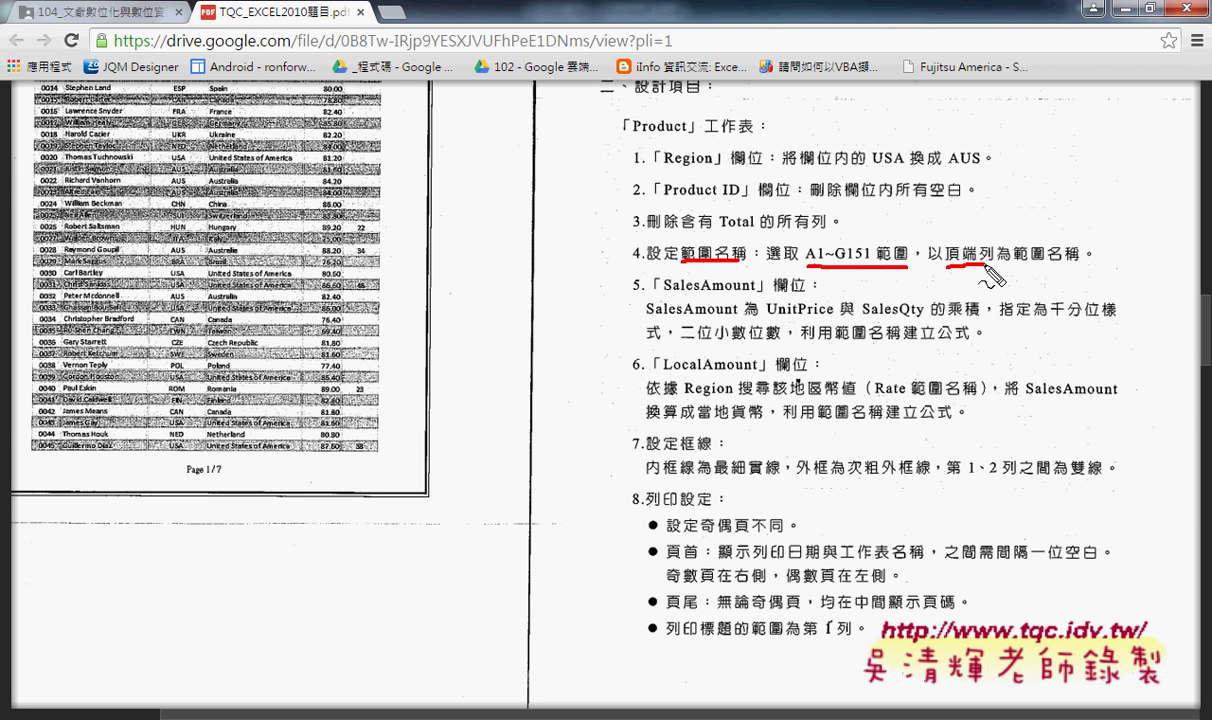
drag(945, 266, 993, 266)
key(Escape)
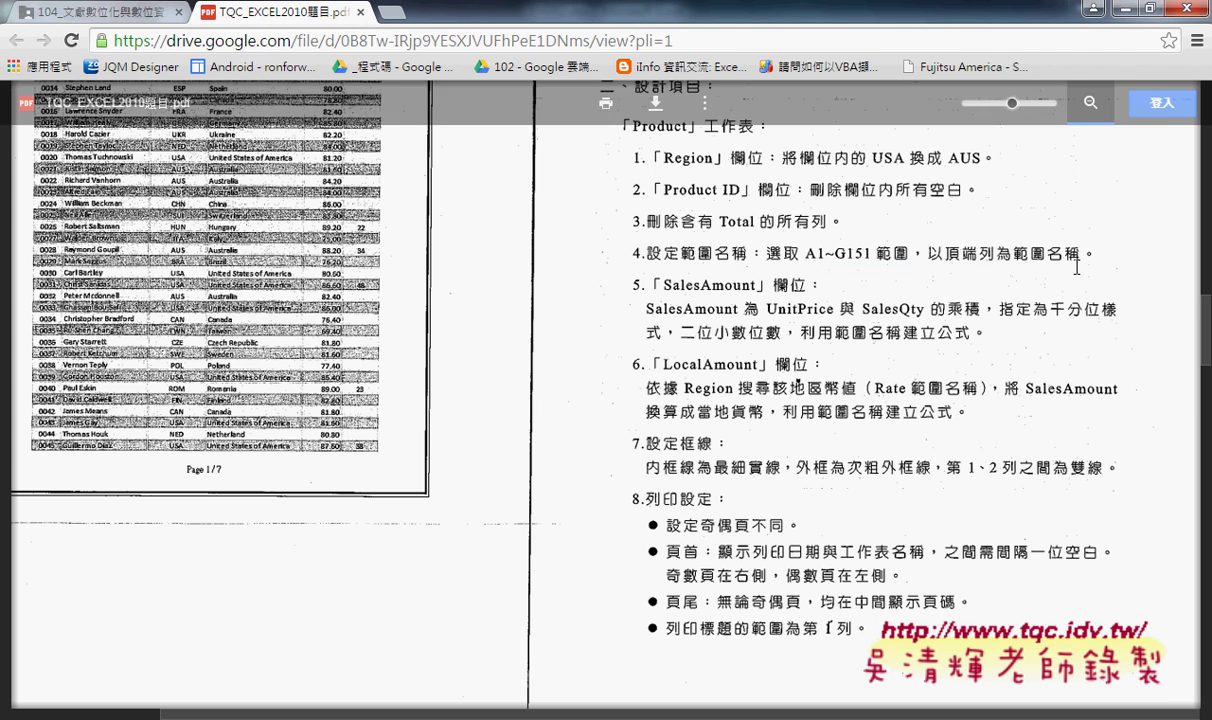
click(1127, 8)
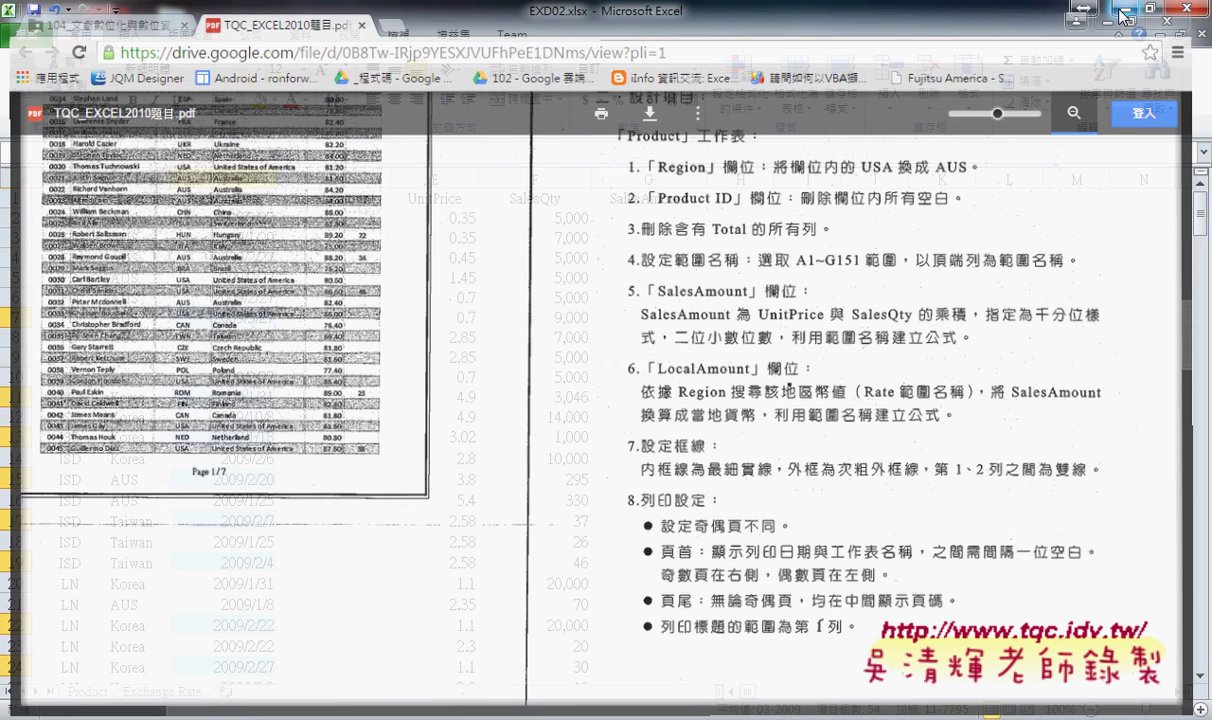
click(75, 199)
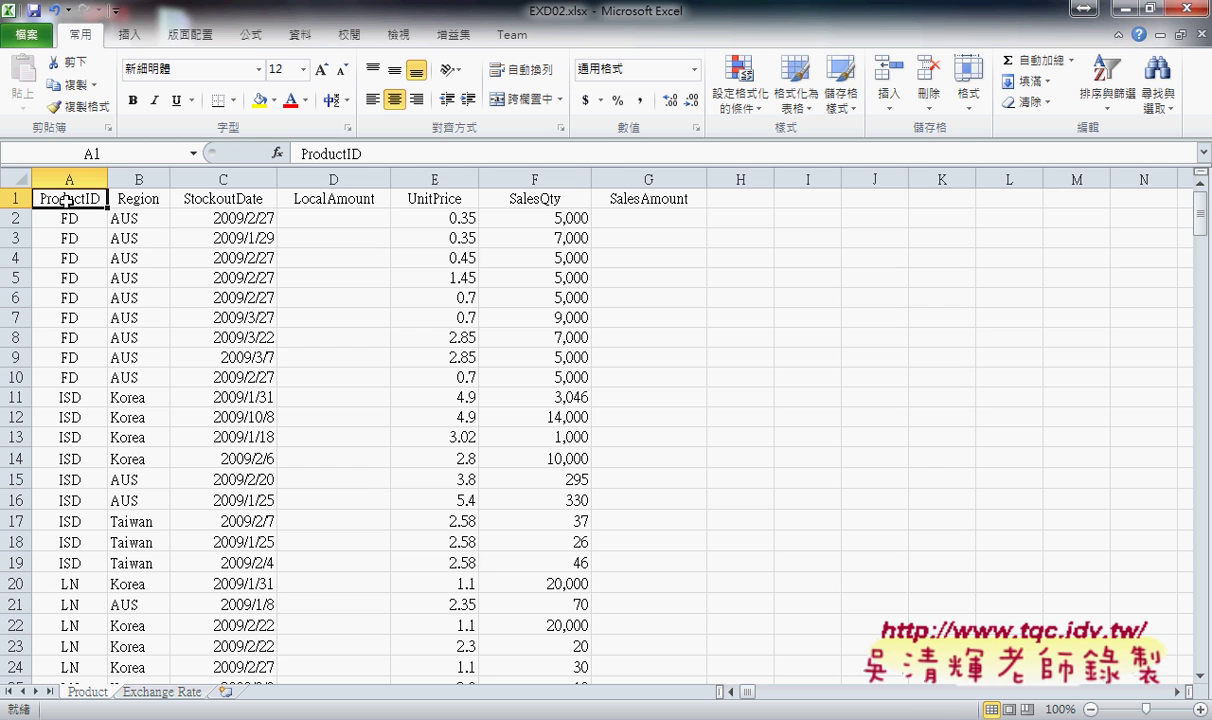
Extend a selection from A1 across the headers to G1 and down to row 151.
key(shift+space)
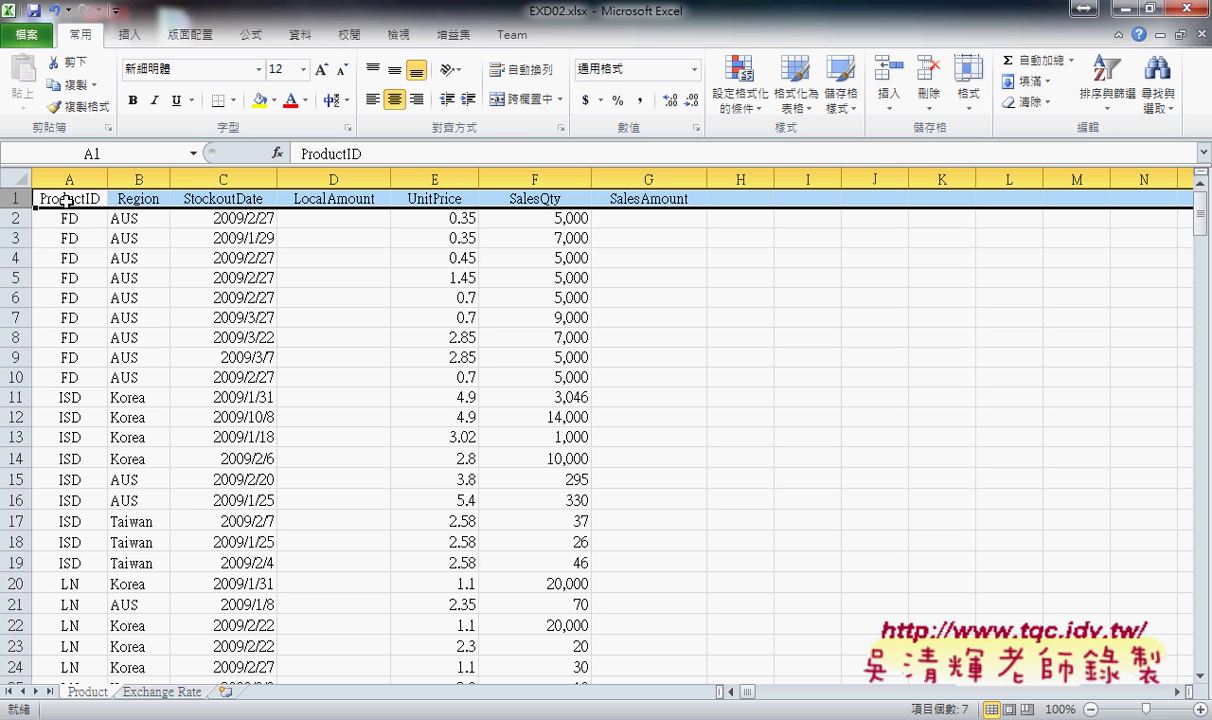
click(65, 200)
key(ctrl+shift+Right)
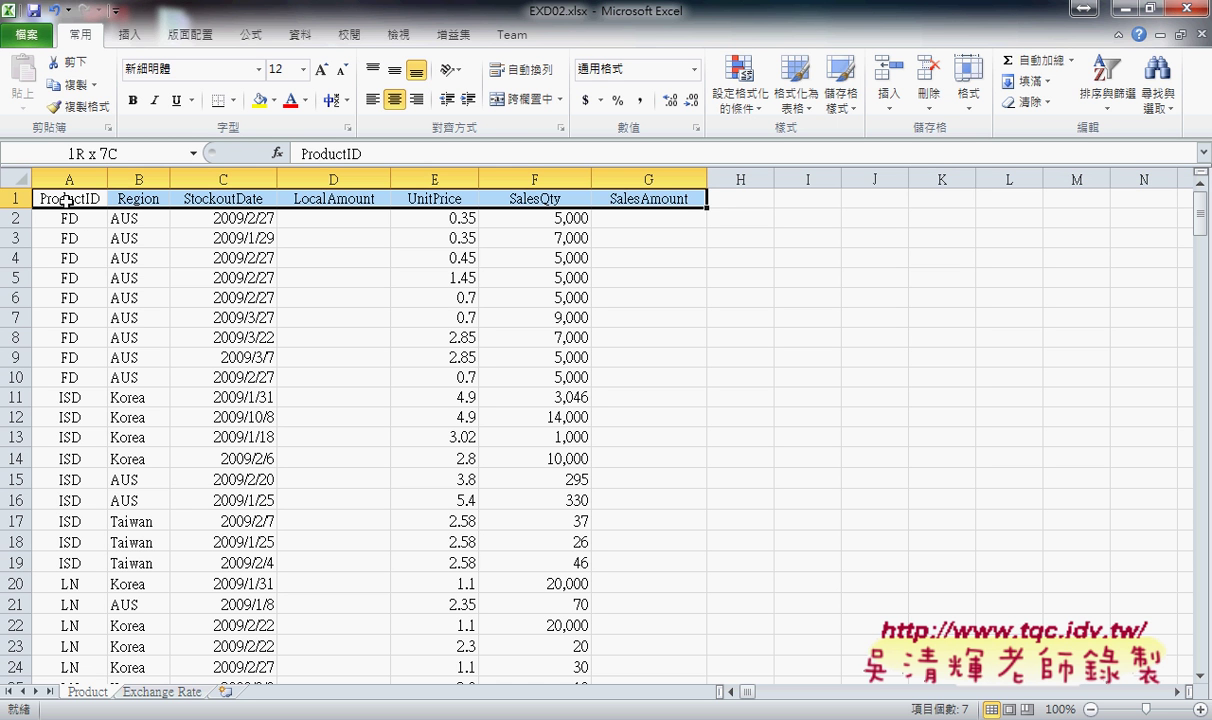
key(ctrl+shift+Down)
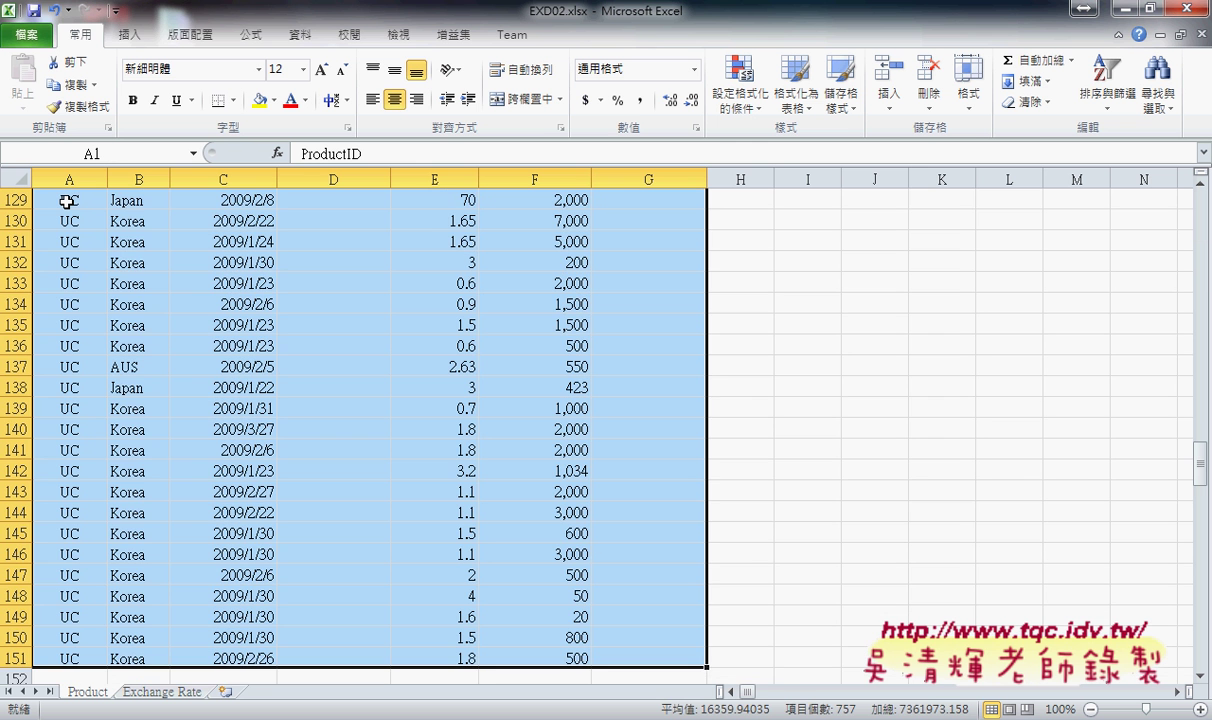
scroll(66, 201, up, 5)
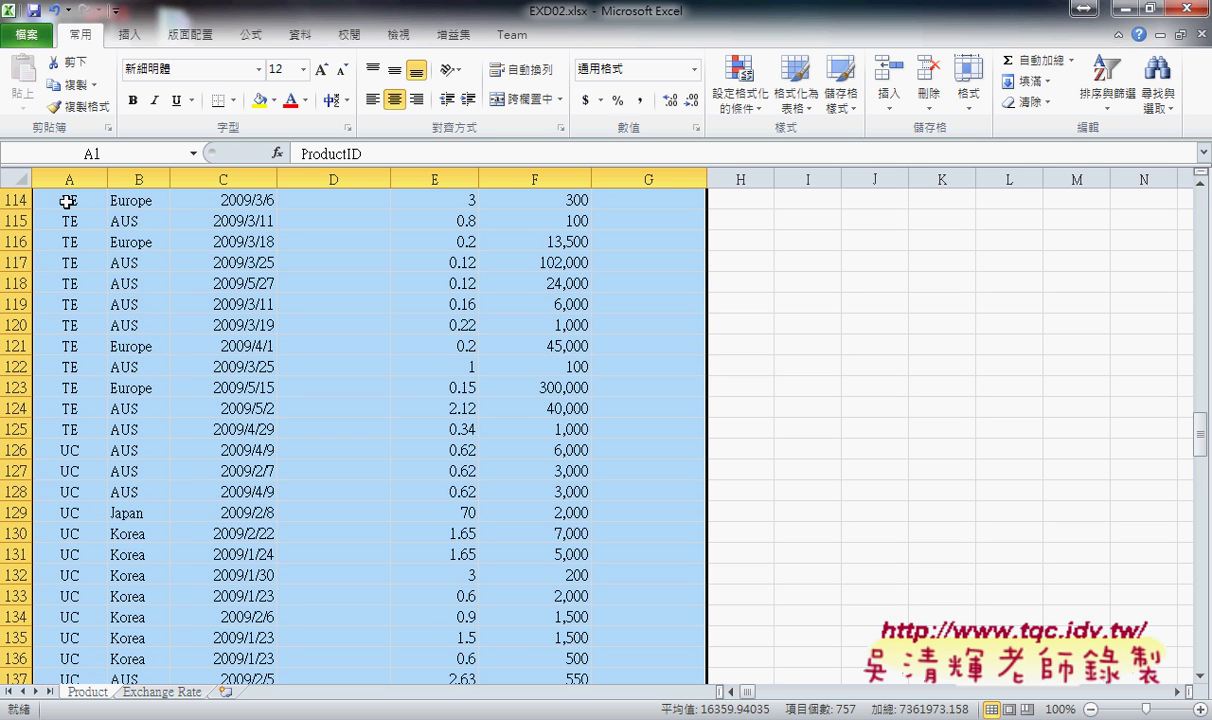
scroll(66, 201, up, 14)
scroll(66, 201, up, 6)
scroll(66, 201, up, 16)
scroll(66, 201, up, 2)
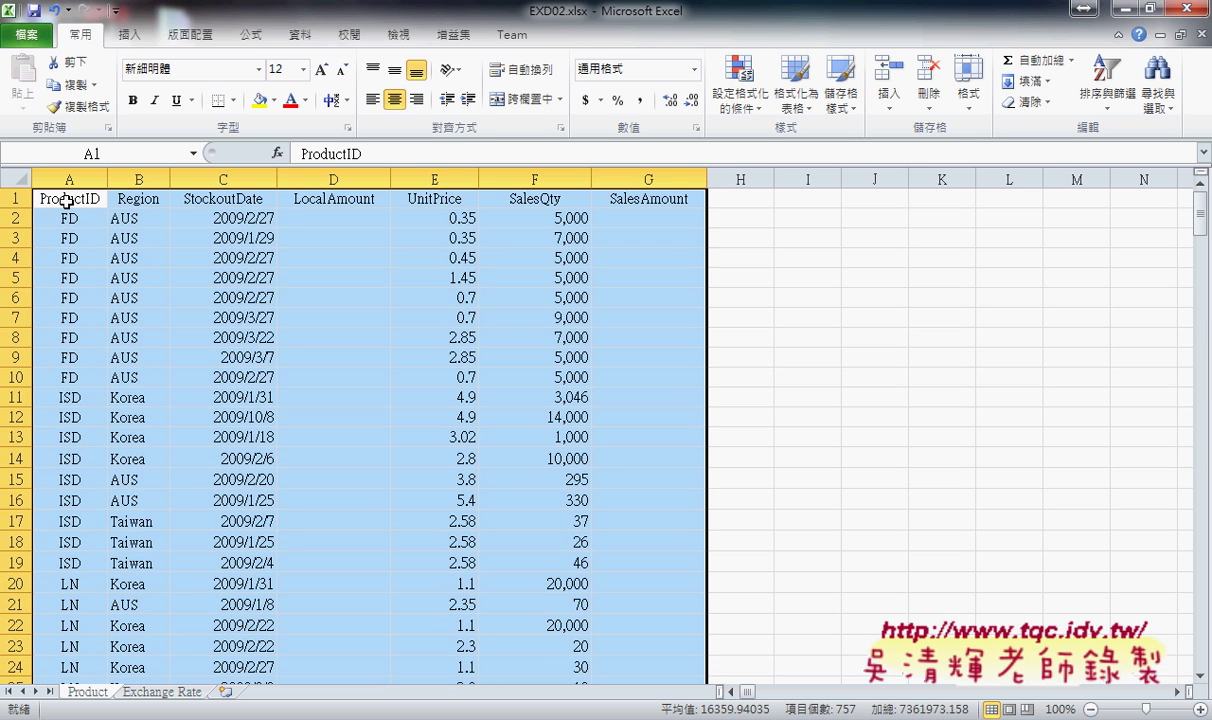
Reselect the full A1:G151 block from A1, header row included, and point out the ProductID header.
click(60, 198)
scroll(541, 420, down, 6)
scroll(606, 425, down, 14)
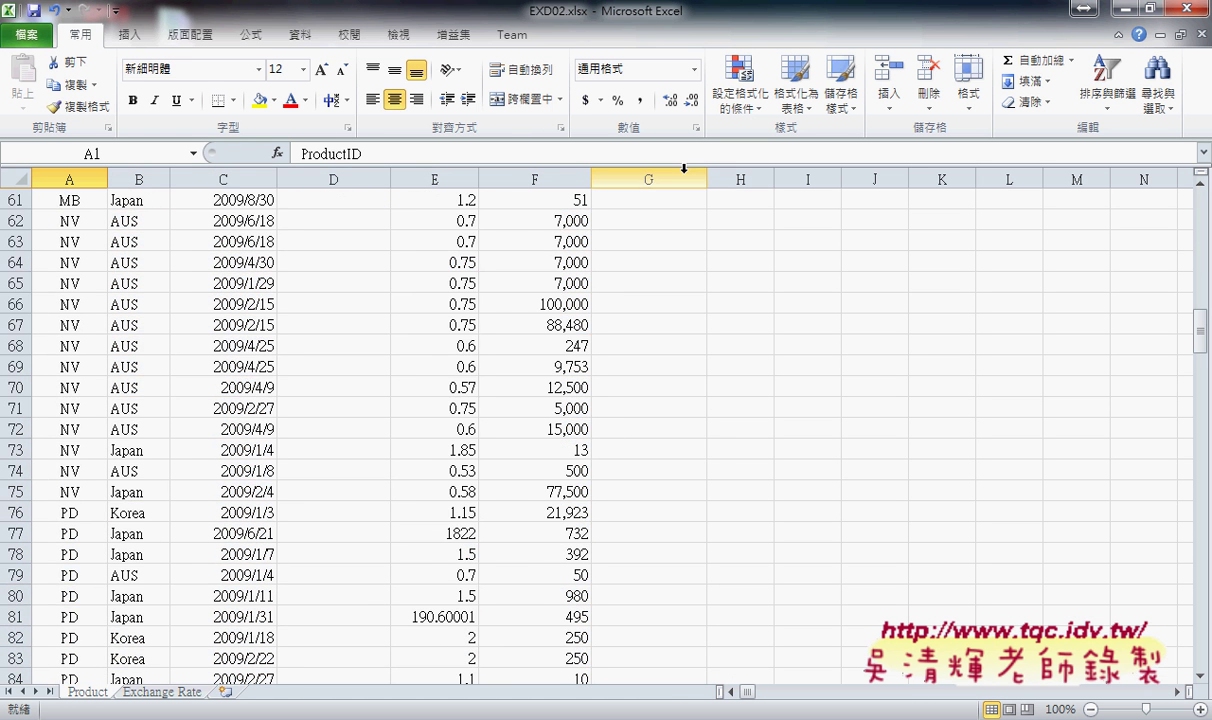
scroll(690, 440, down, 6)
scroll(699, 452, down, 7)
scroll(699, 454, down, 8)
scroll(699, 454, down, 6)
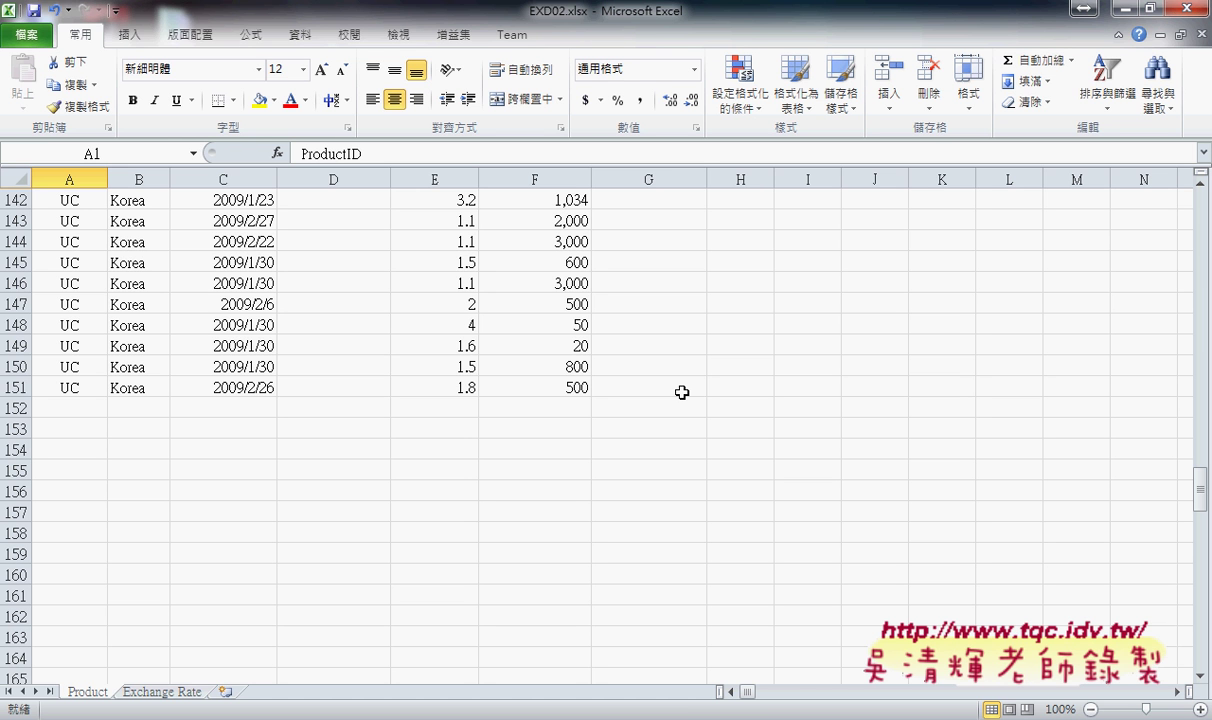
shift+click(681, 392)
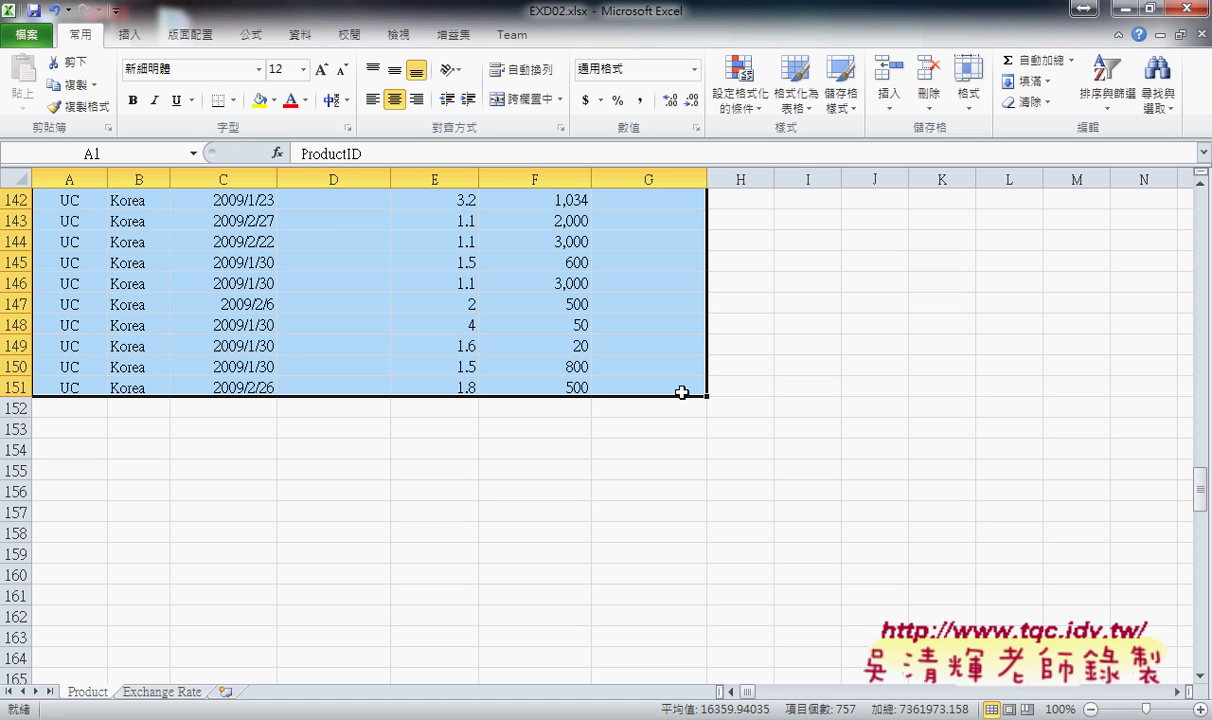
scroll(681, 392, up, 8)
scroll(681, 392, up, 8)
scroll(681, 392, up, 14)
scroll(681, 392, up, 7)
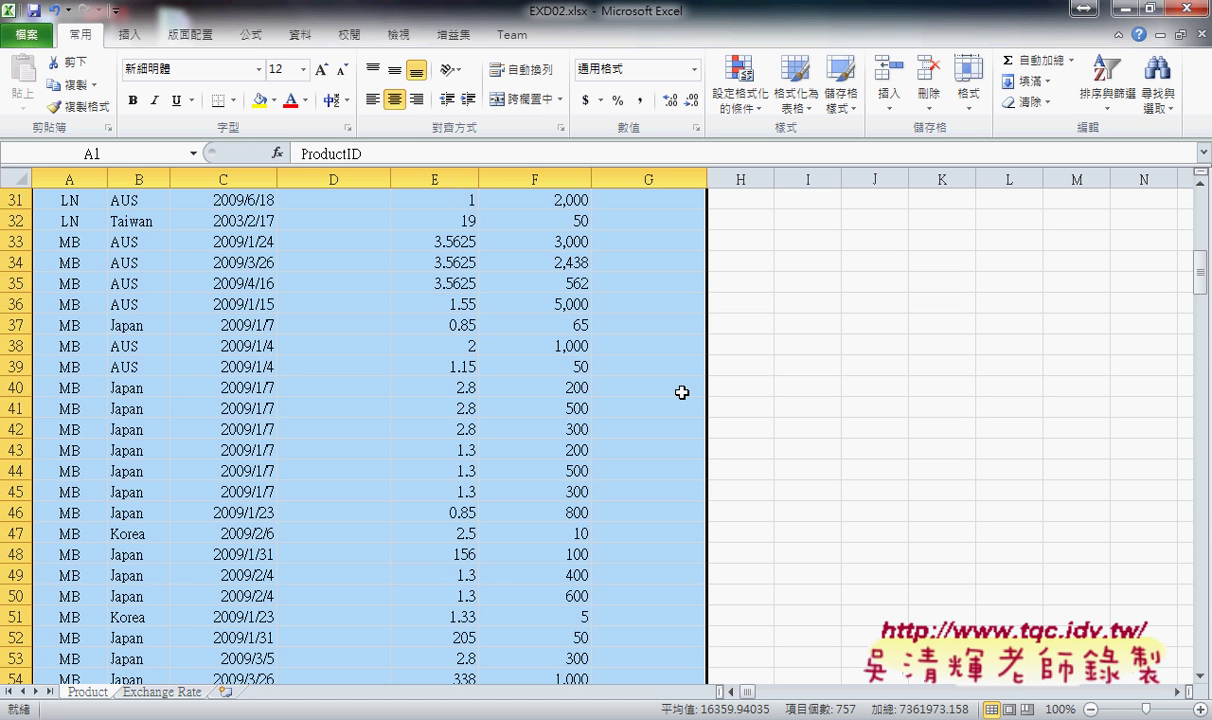
scroll(681, 392, up, 10)
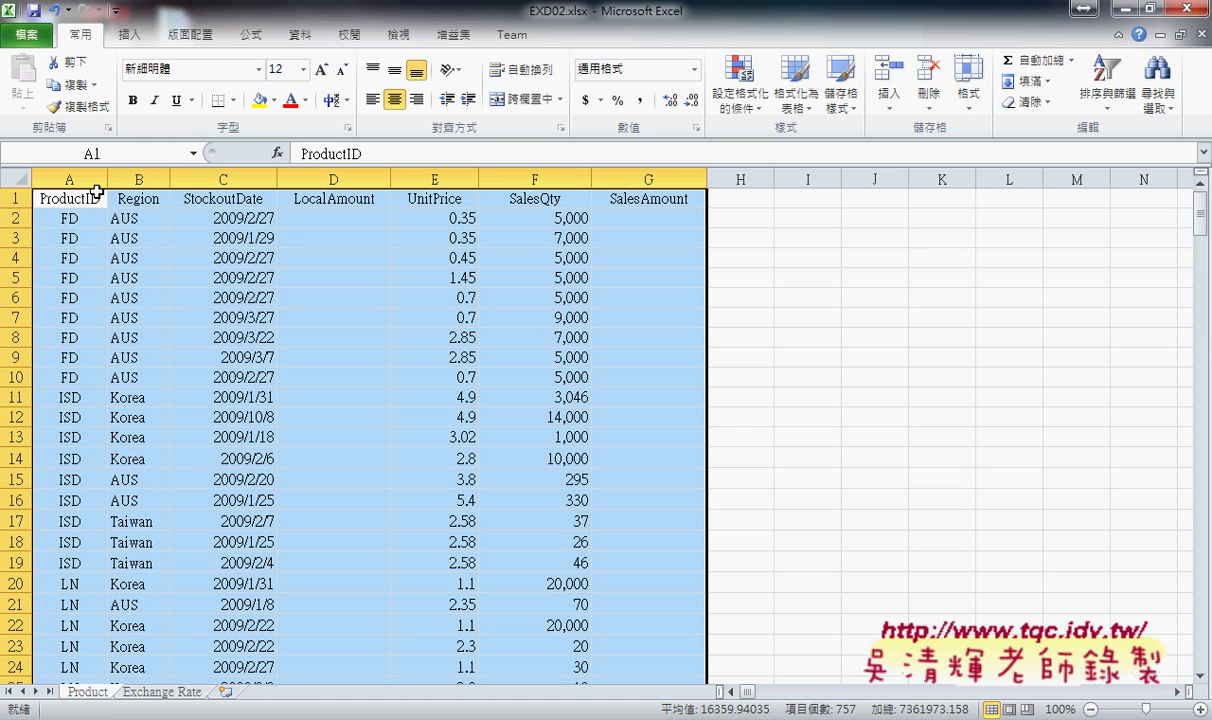
mouse_move(42, 212)
mouse_down()
mouse_move(90, 212)
mouse_move(70, 275)
mouse_move(83, 264)
mouse_up()
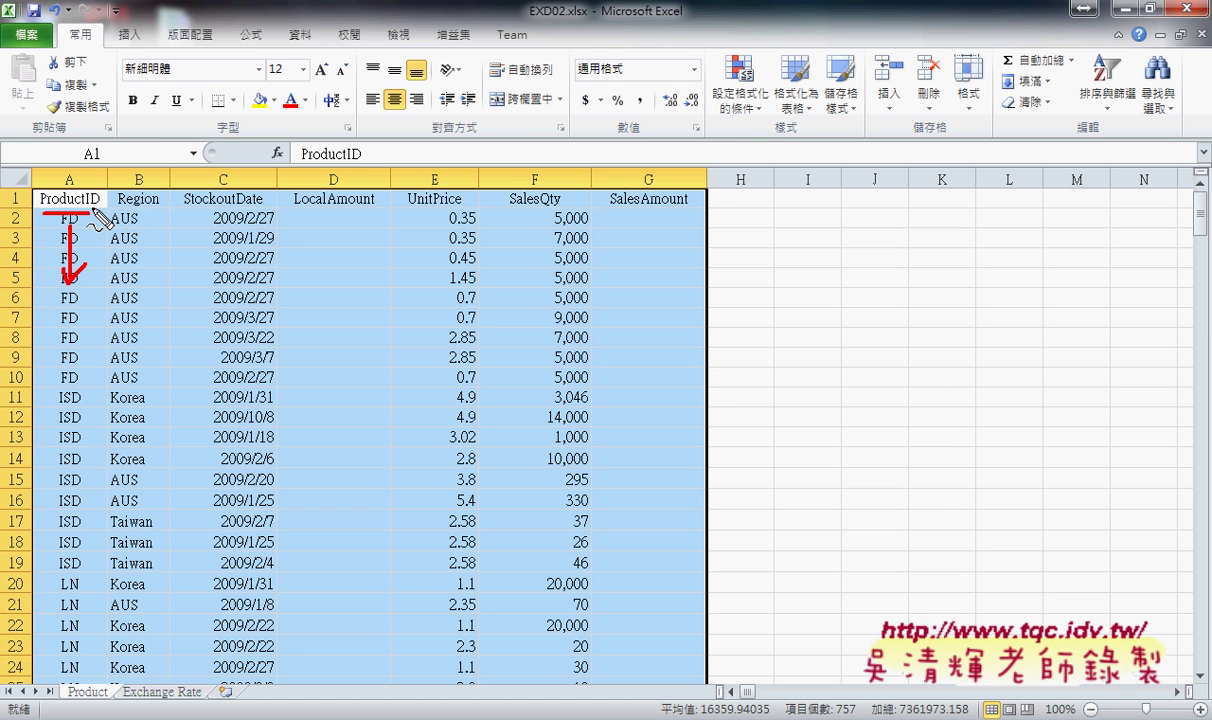
drag(95, 192, 100, 205)
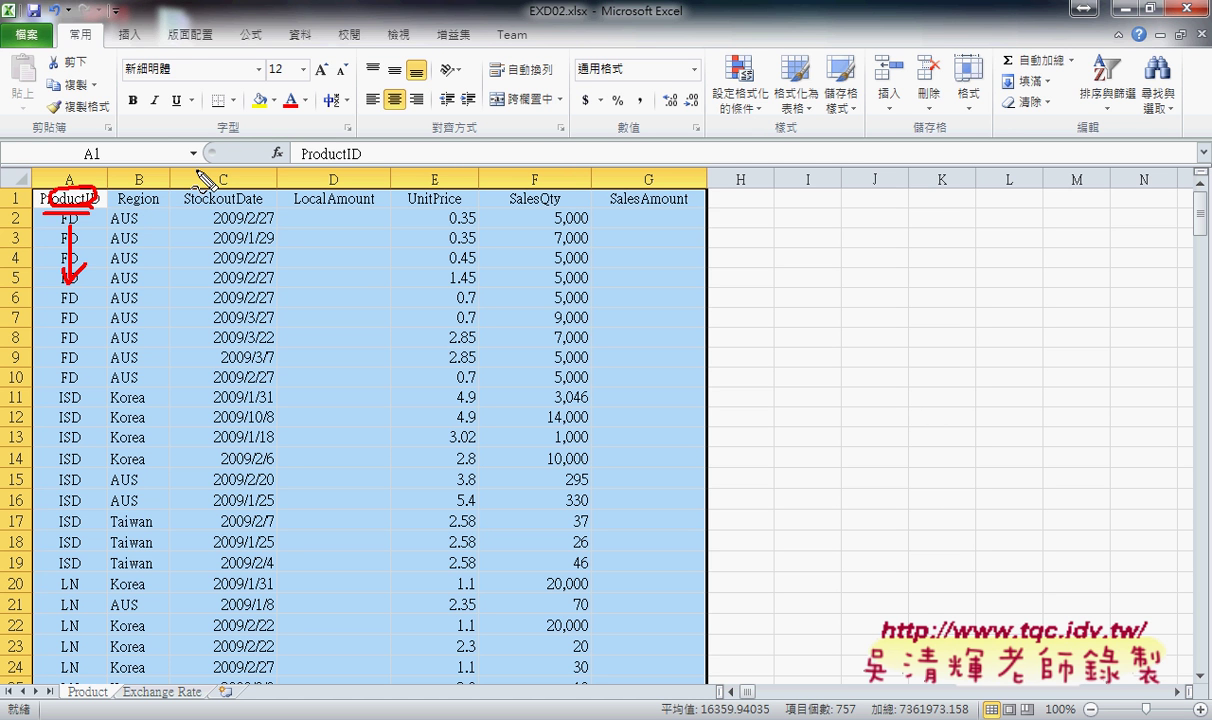
key(Escape)
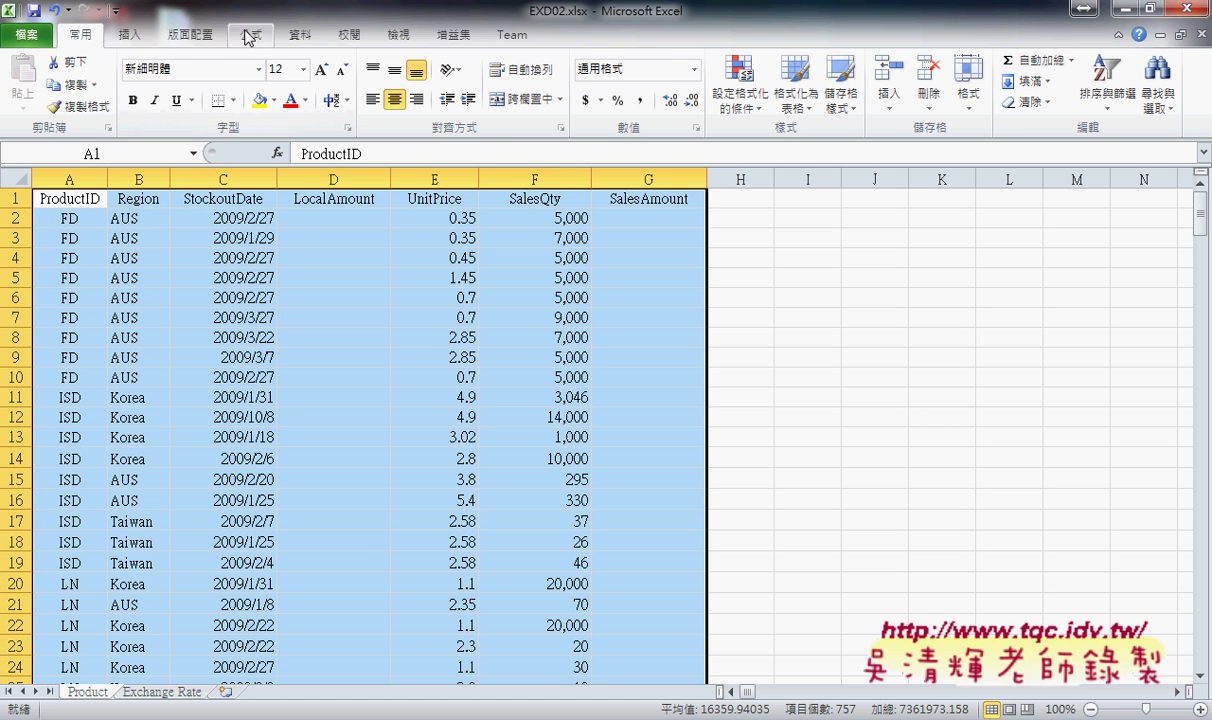
click(250, 34)
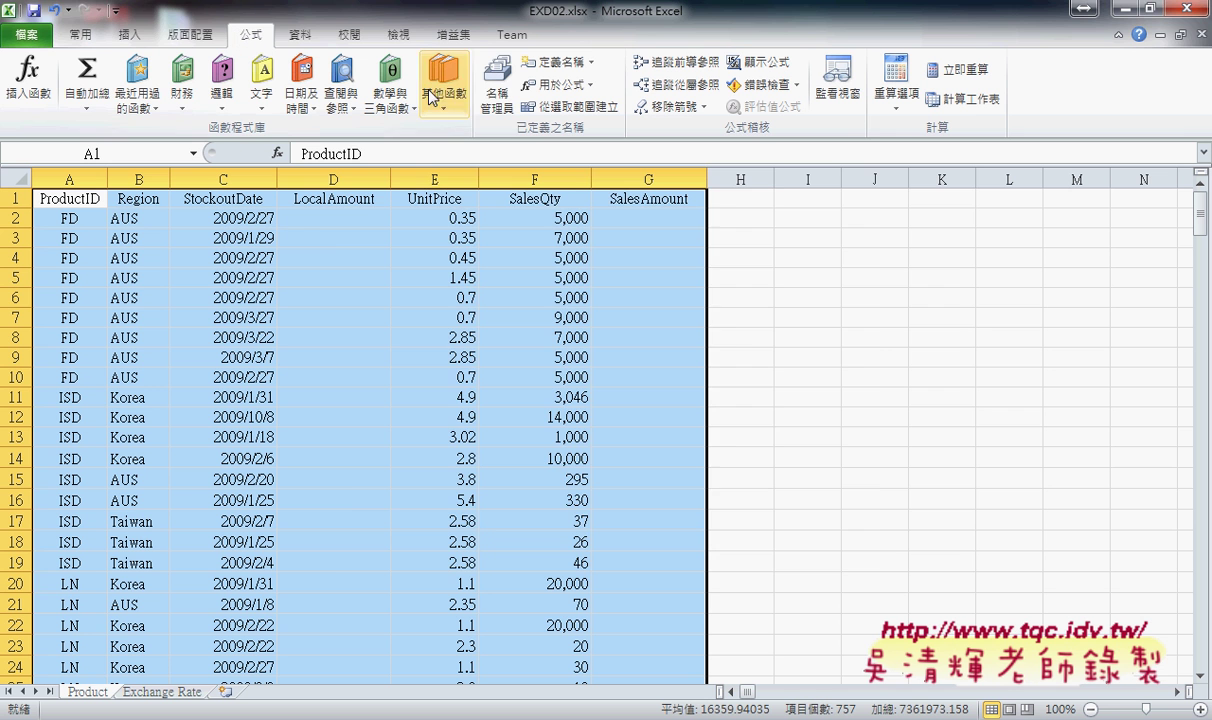
click(500, 98)
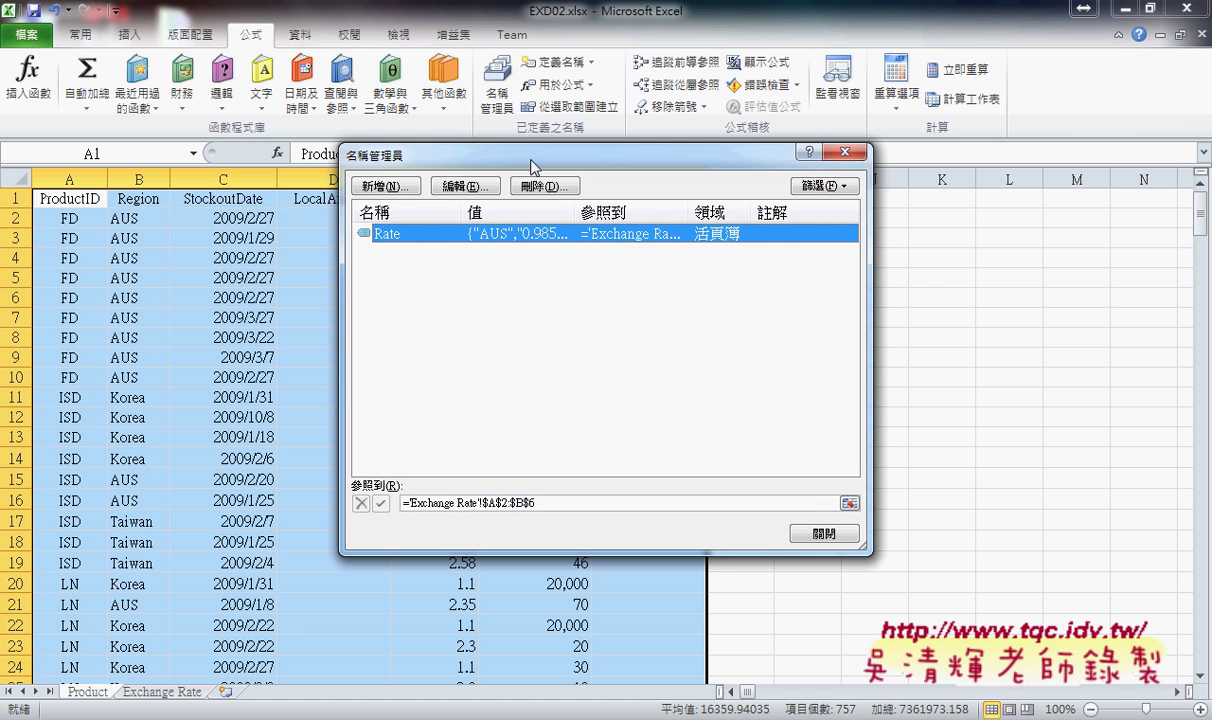
drag(505, 158, 593, 148)
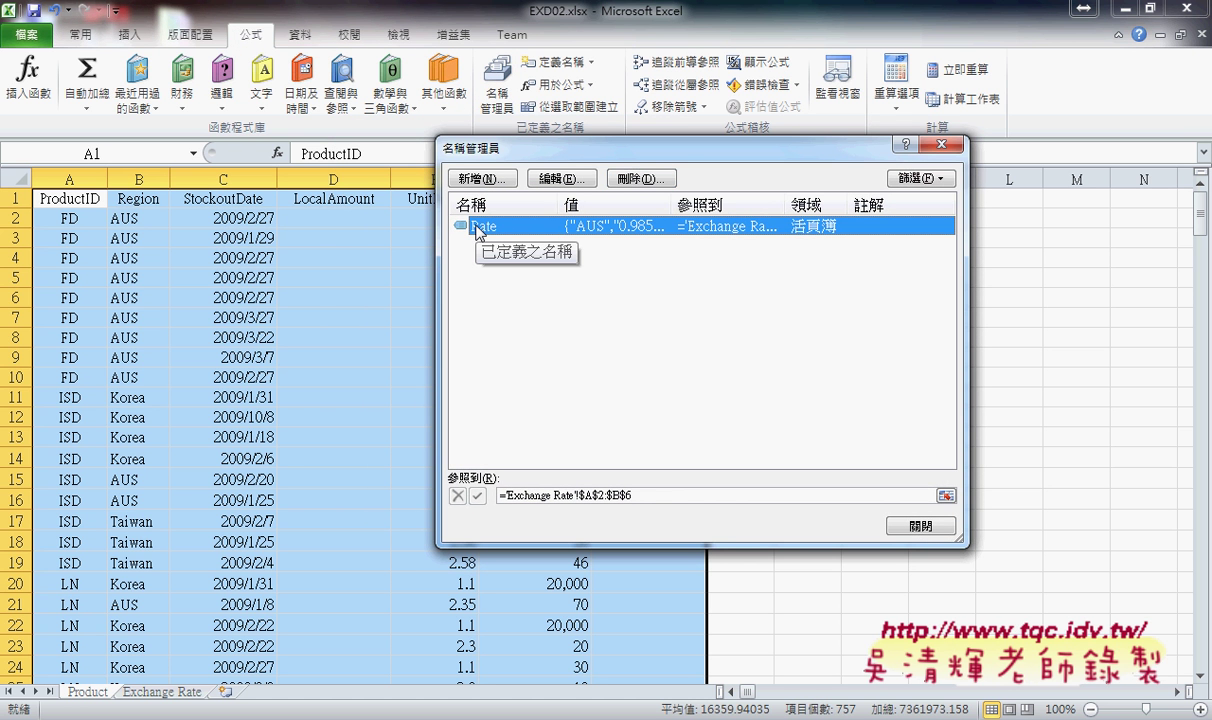
click(663, 494)
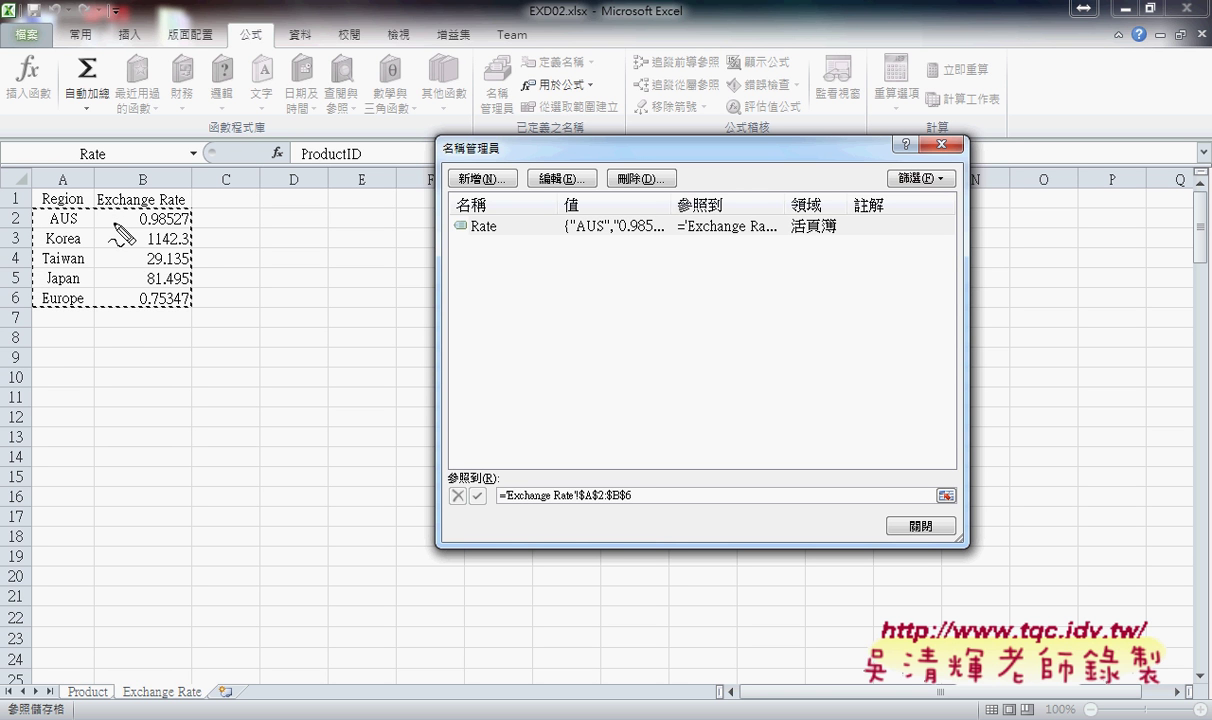
mouse_move(188, 313)
mouse_down()
mouse_move(45, 213)
mouse_move(195, 215)
mouse_move(197, 320)
mouse_up()
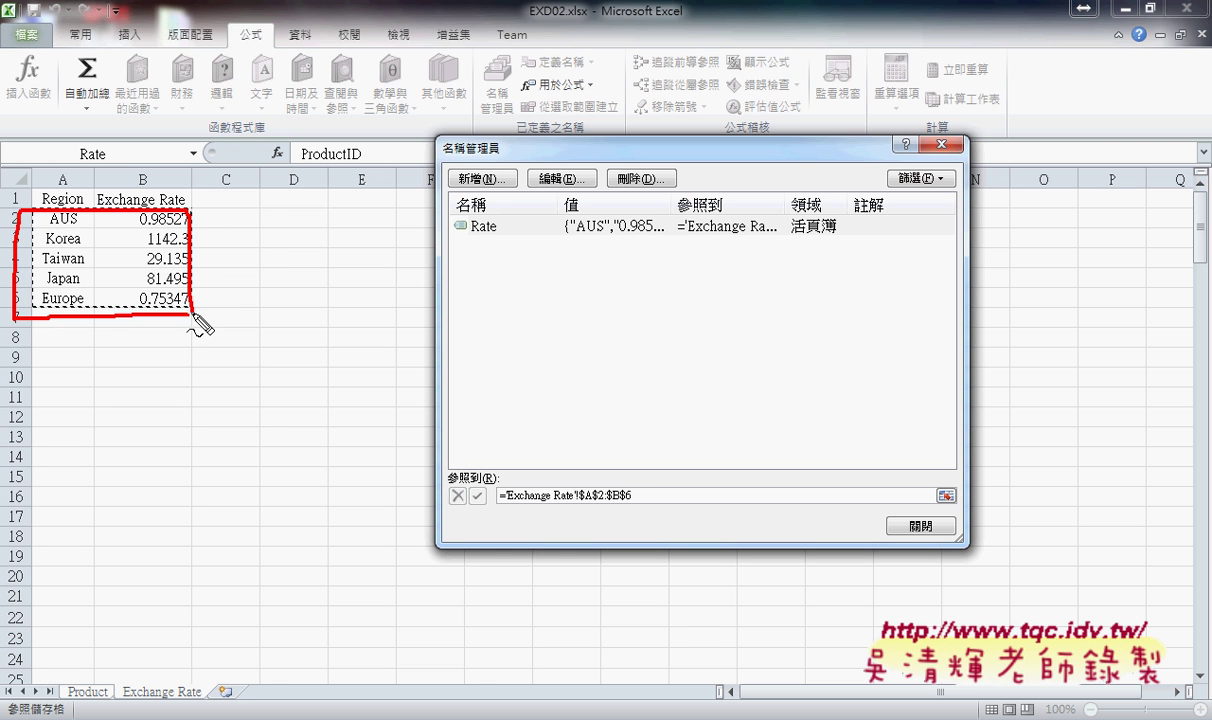
key(Escape)
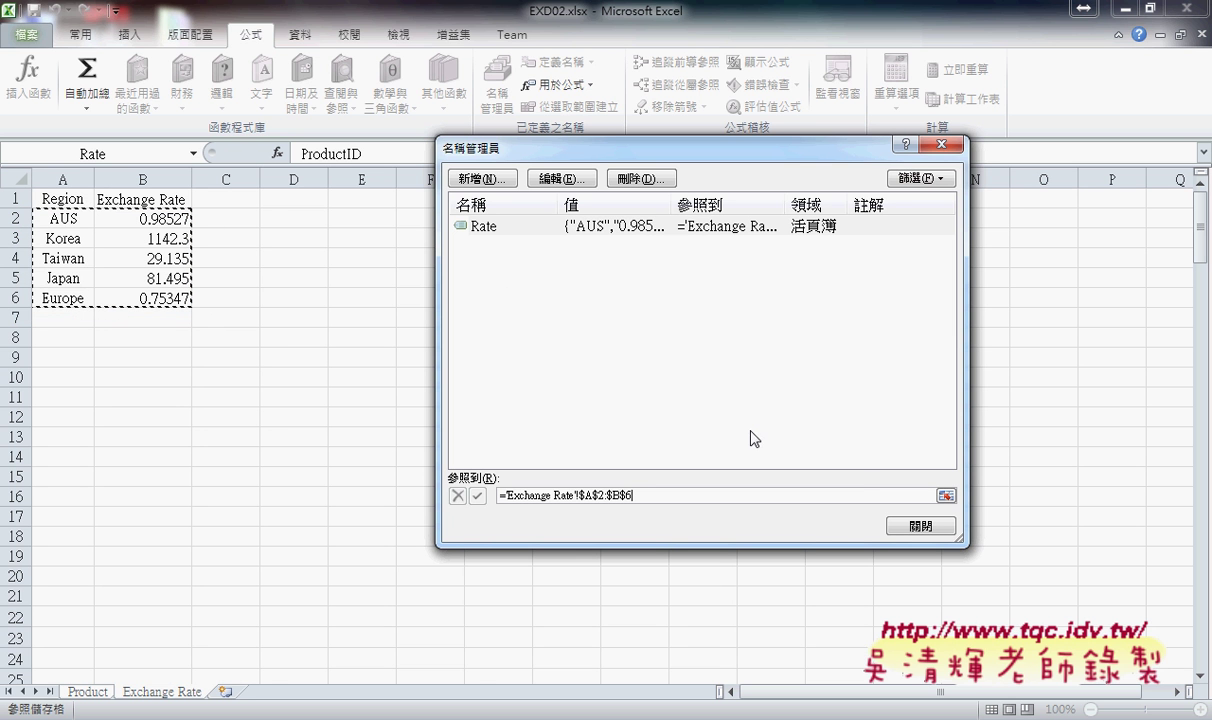
click(914, 528)
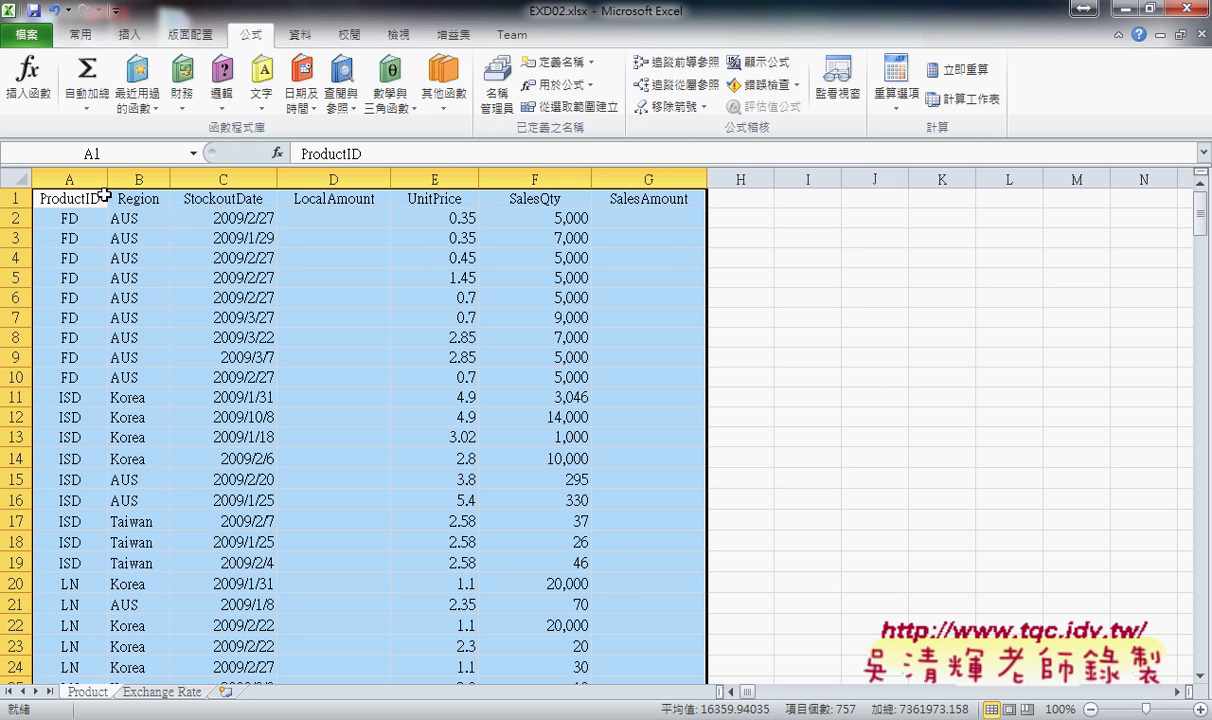
Create range names for A1:G151 from the top row only, with Left column unchecked.
click(590, 110)
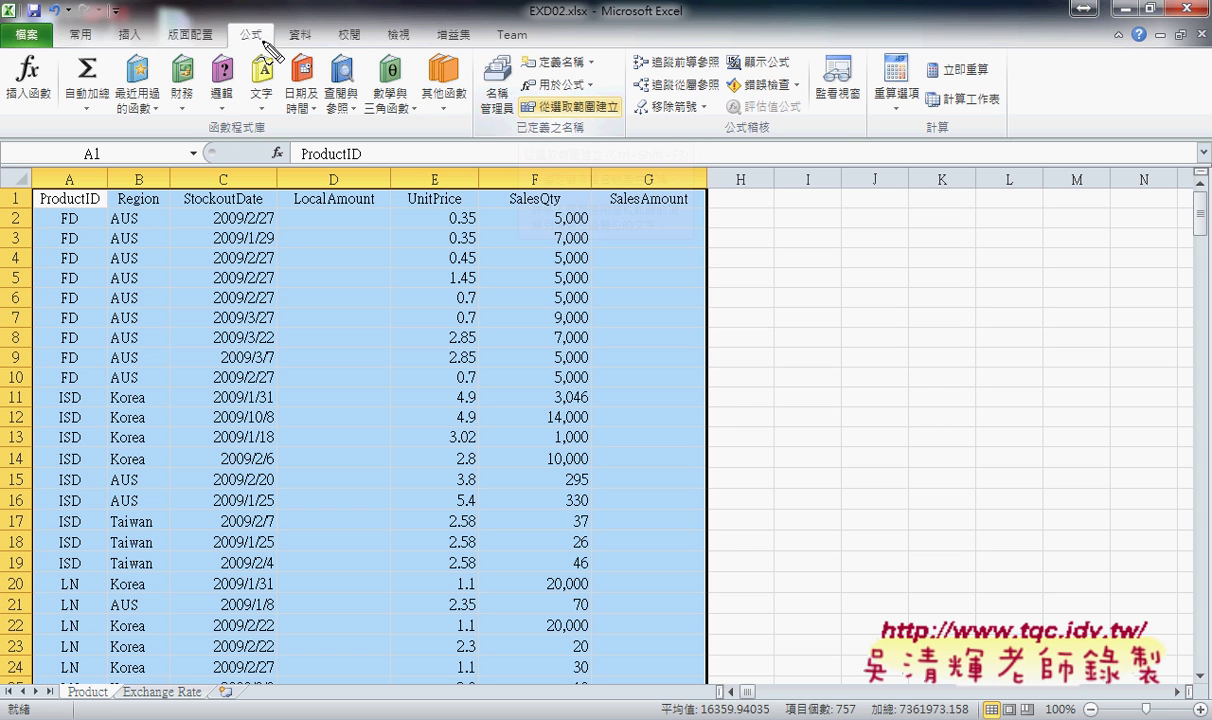
drag(268, 18, 276, 22)
drag(590, 118, 598, 128)
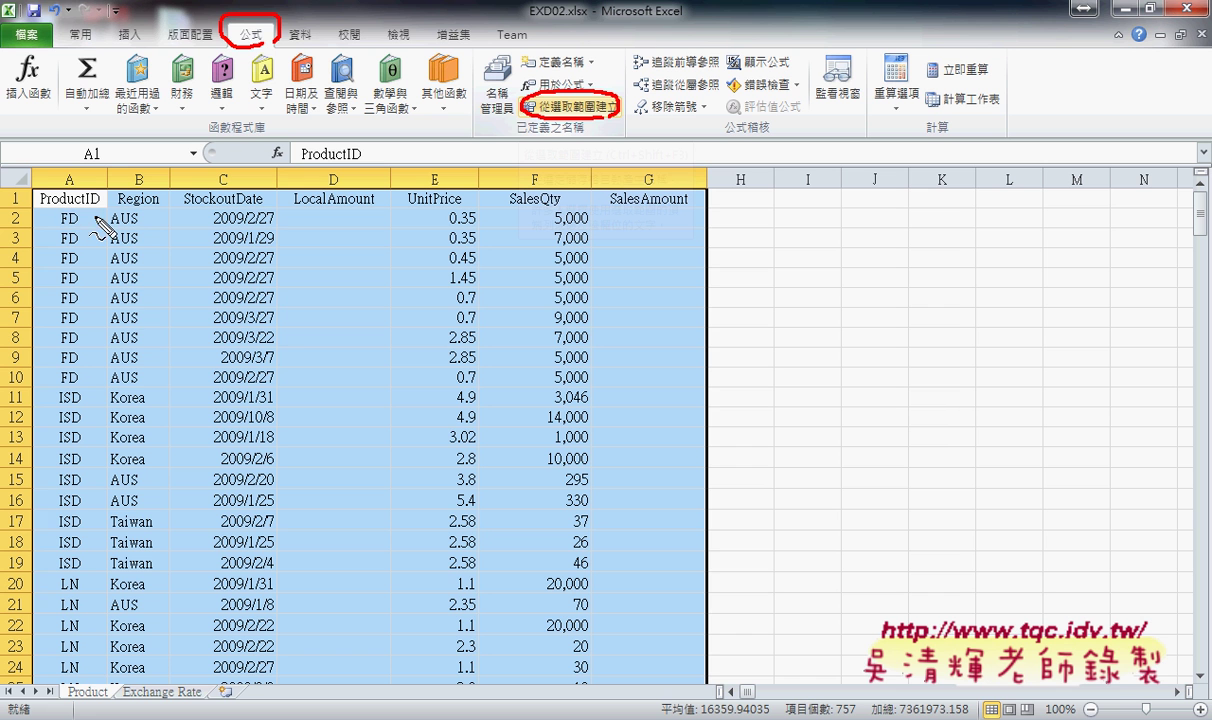
drag(62, 190, 95, 178)
mouse_move(104, 222)
mouse_down()
mouse_move(430, 410)
mouse_move(412, 415)
mouse_up()
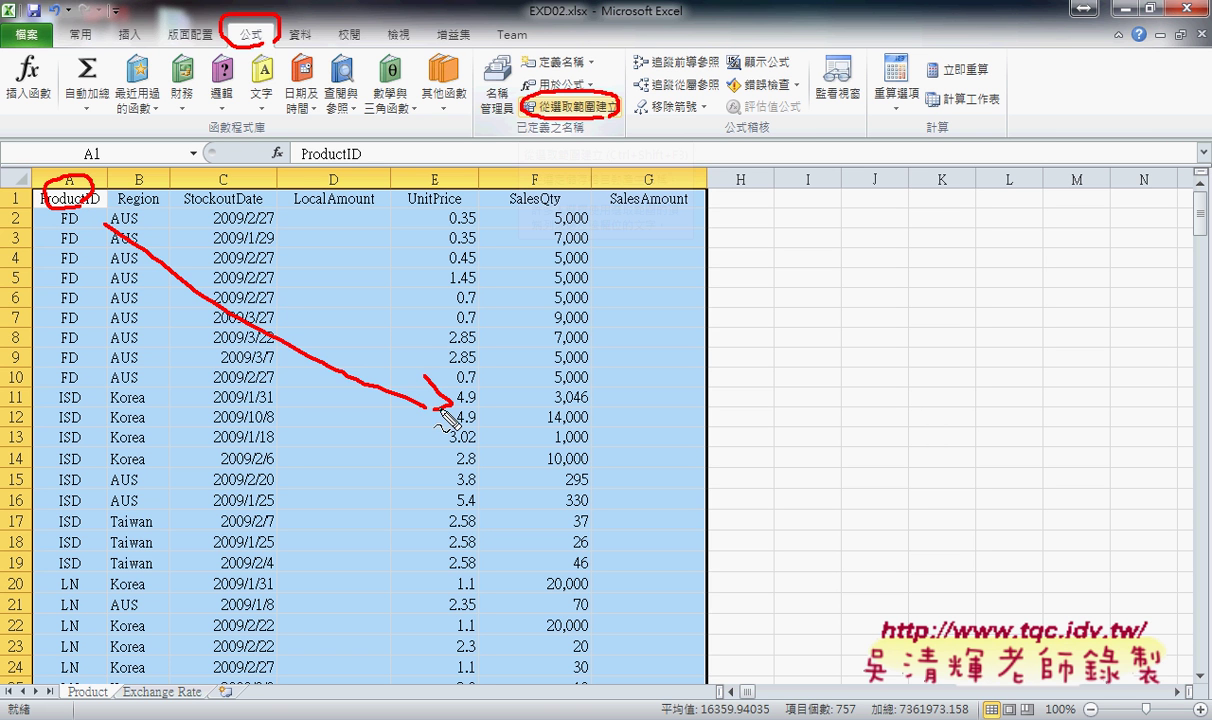
key(Escape)
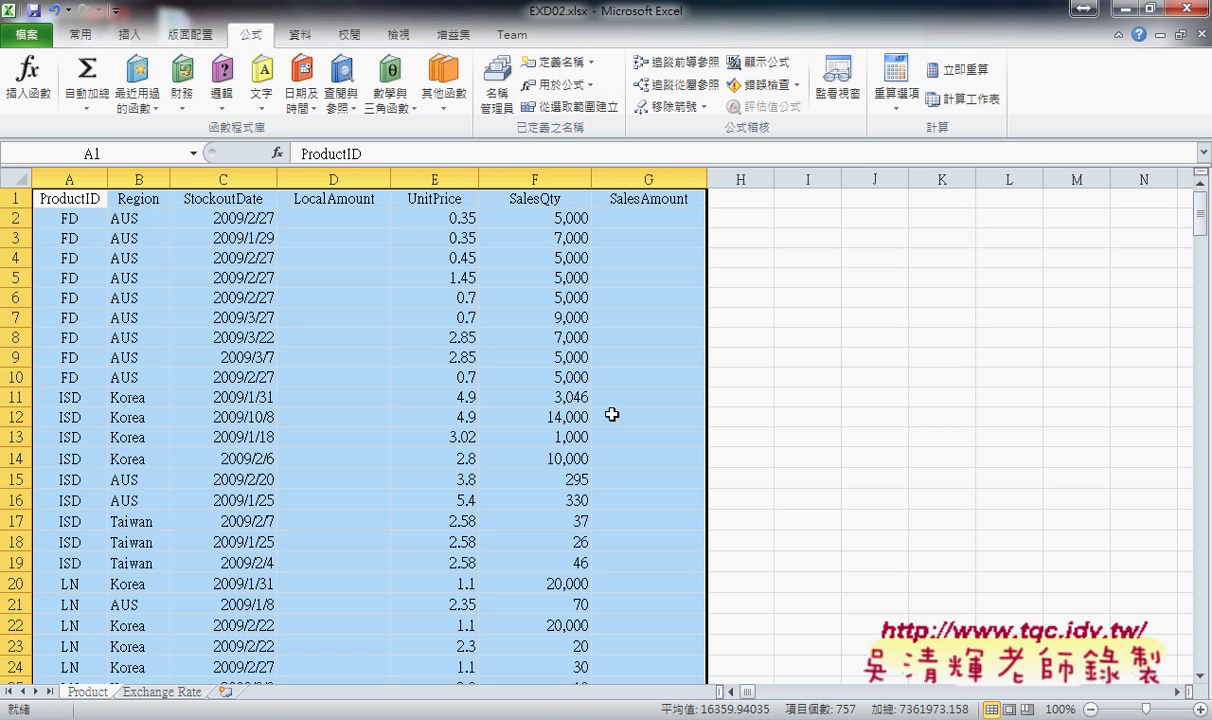
click(568, 108)
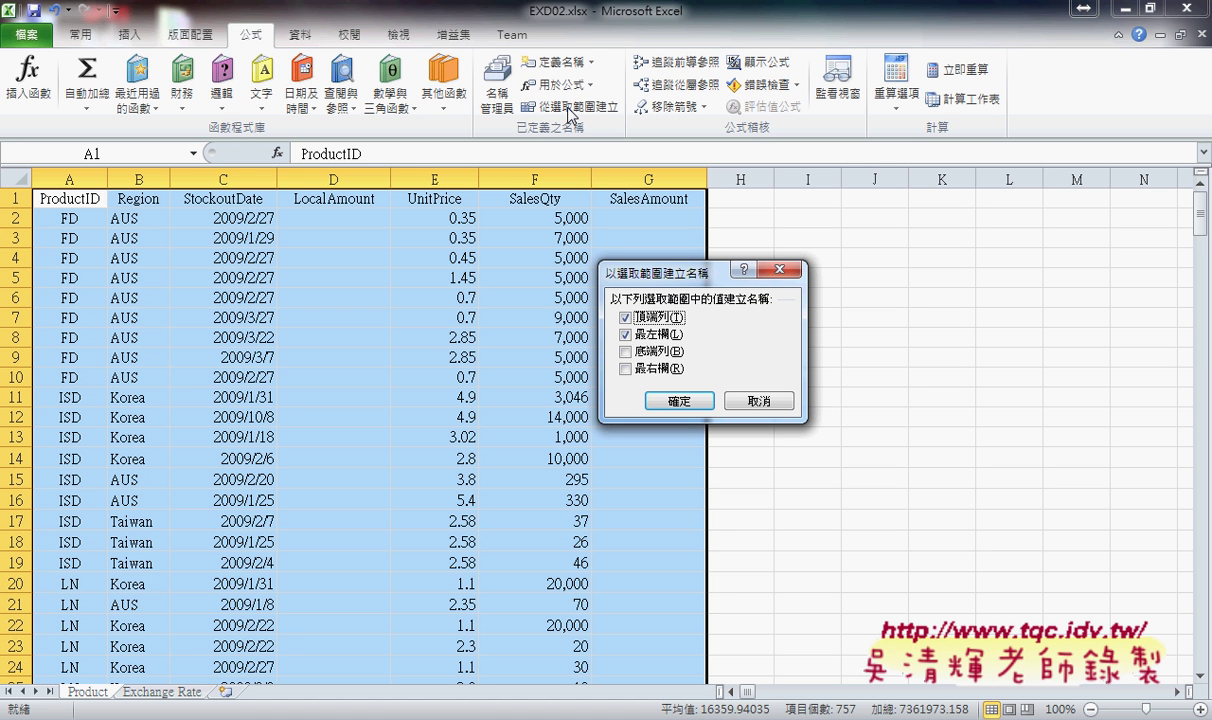
click(626, 335)
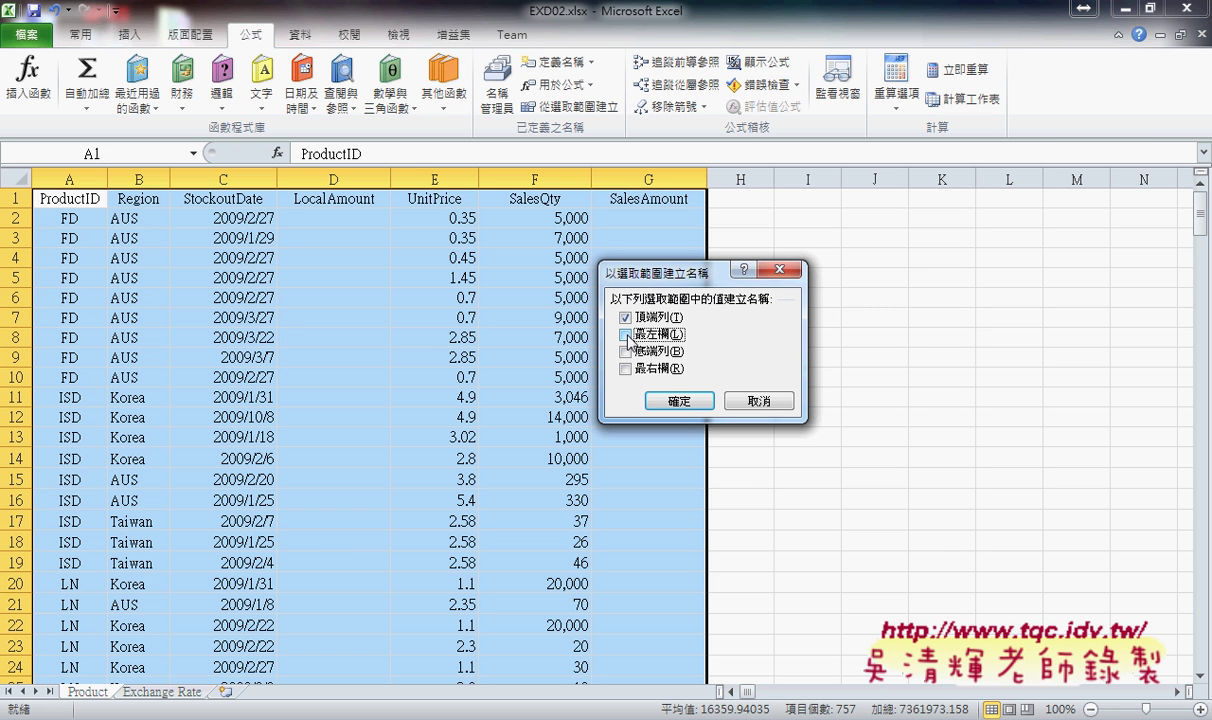
click(683, 403)
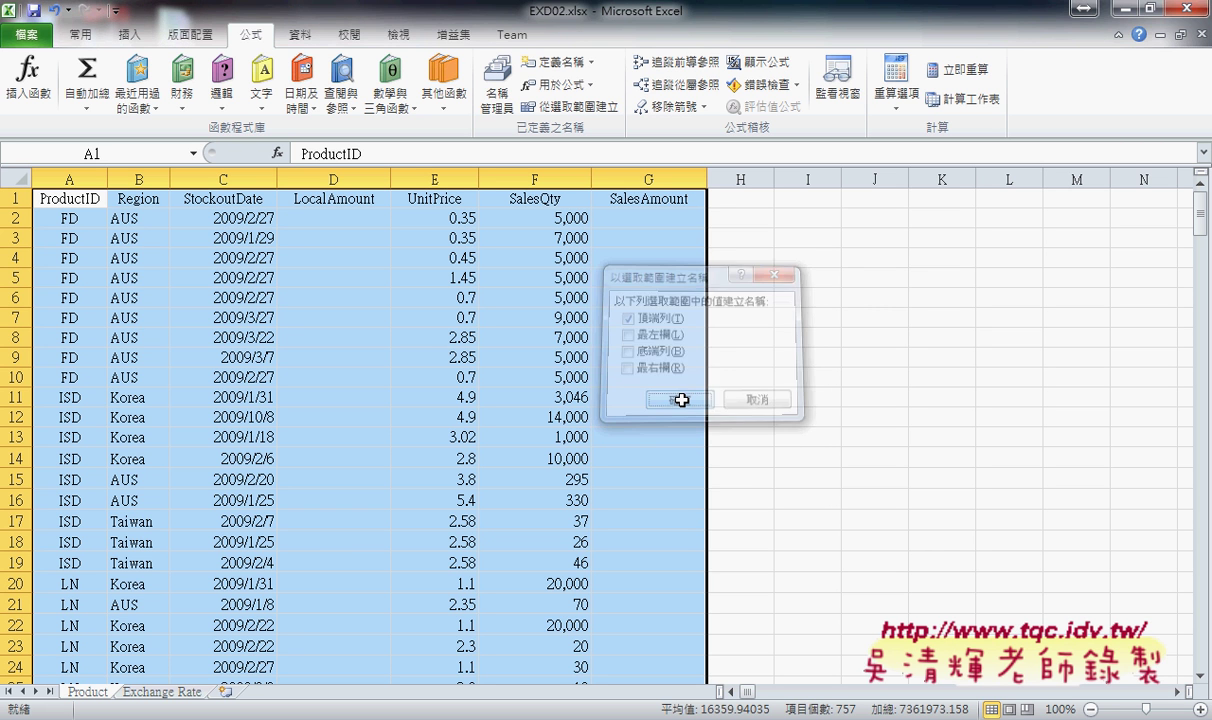
click(497, 95)
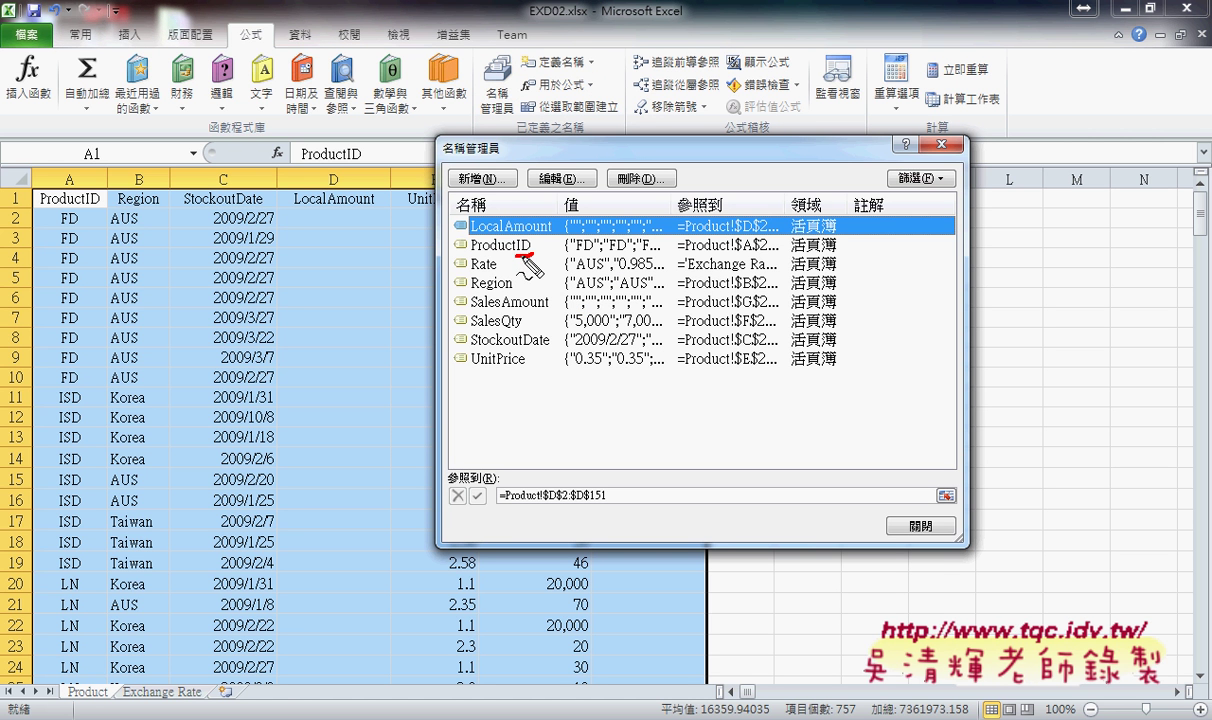
drag(532, 255, 465, 256)
drag(60, 185, 106, 186)
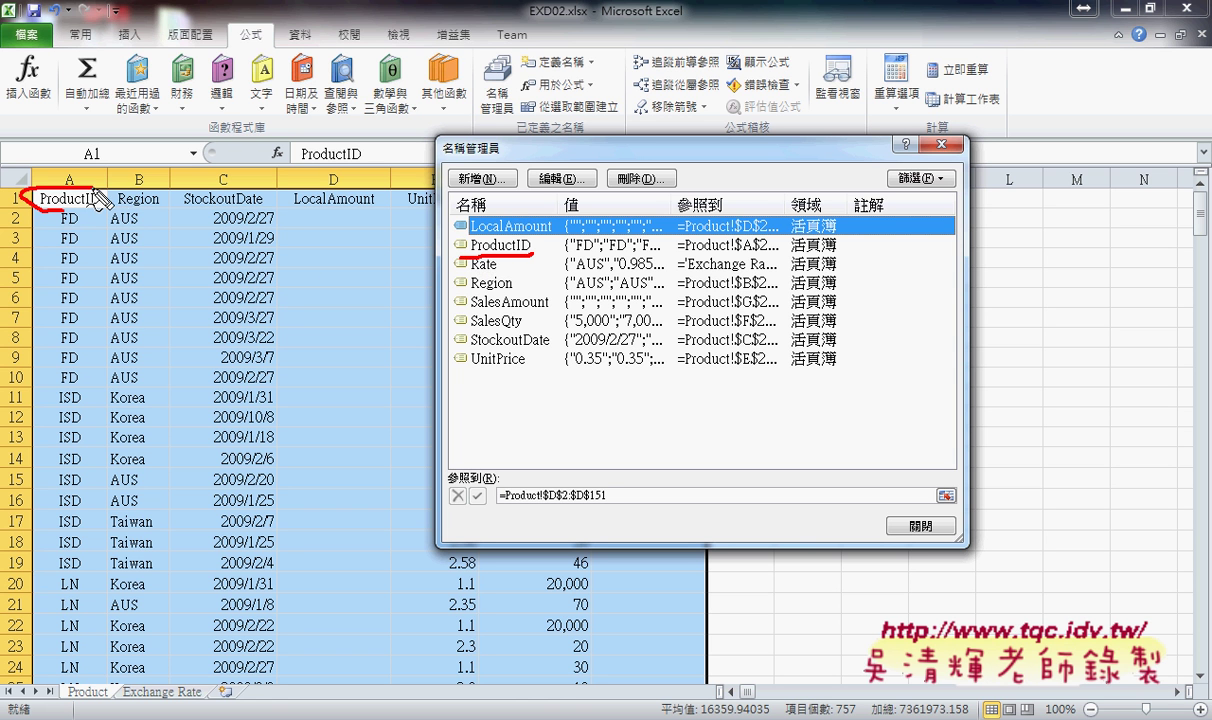
key(Escape)
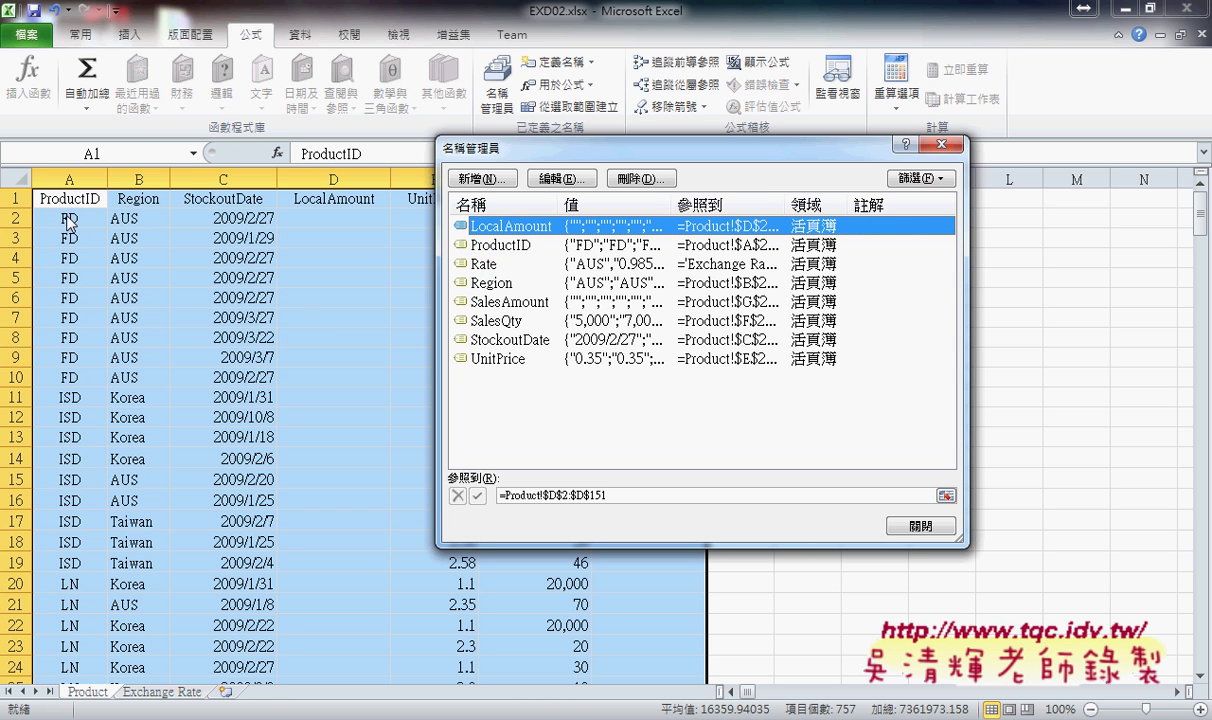
click(500, 250)
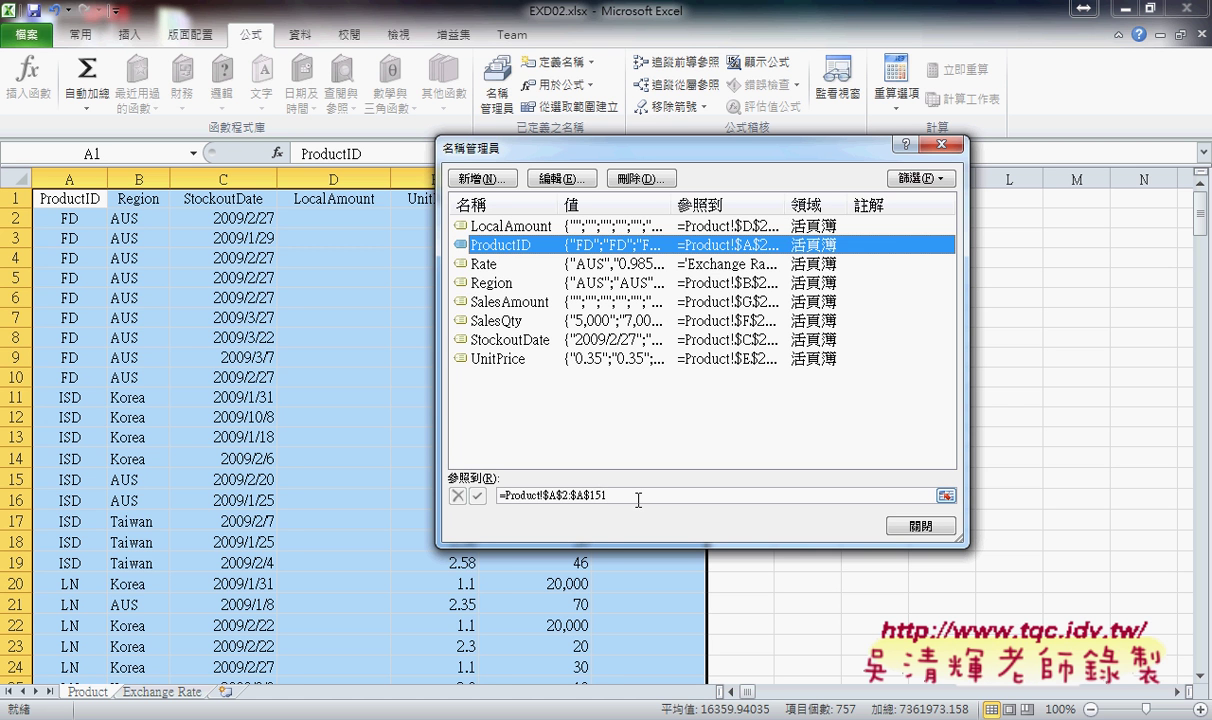
click(638, 497)
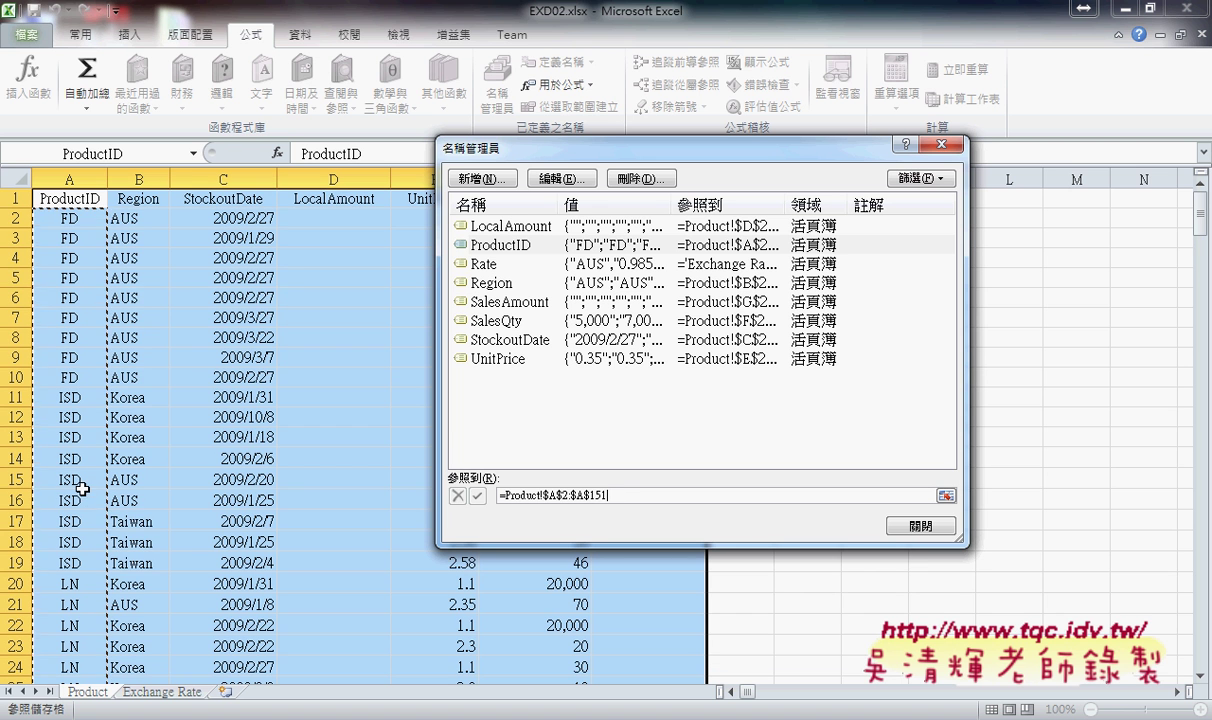
click(509, 283)
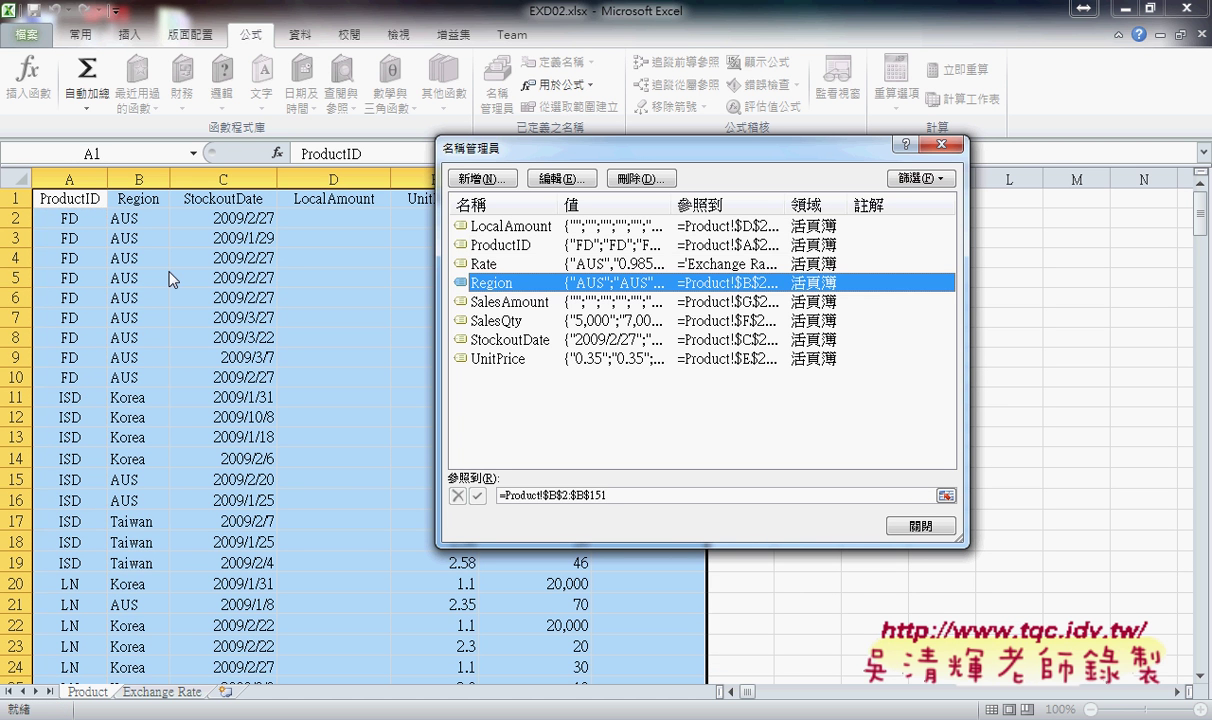
click(603, 494)
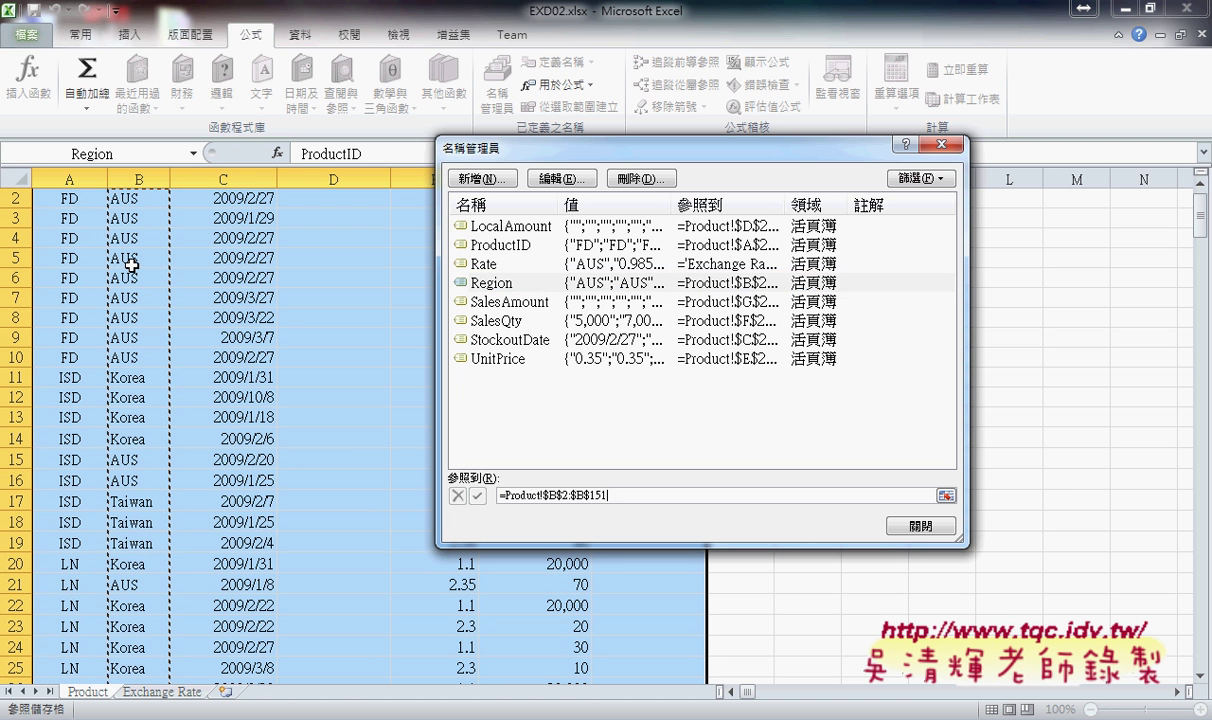
click(509, 246)
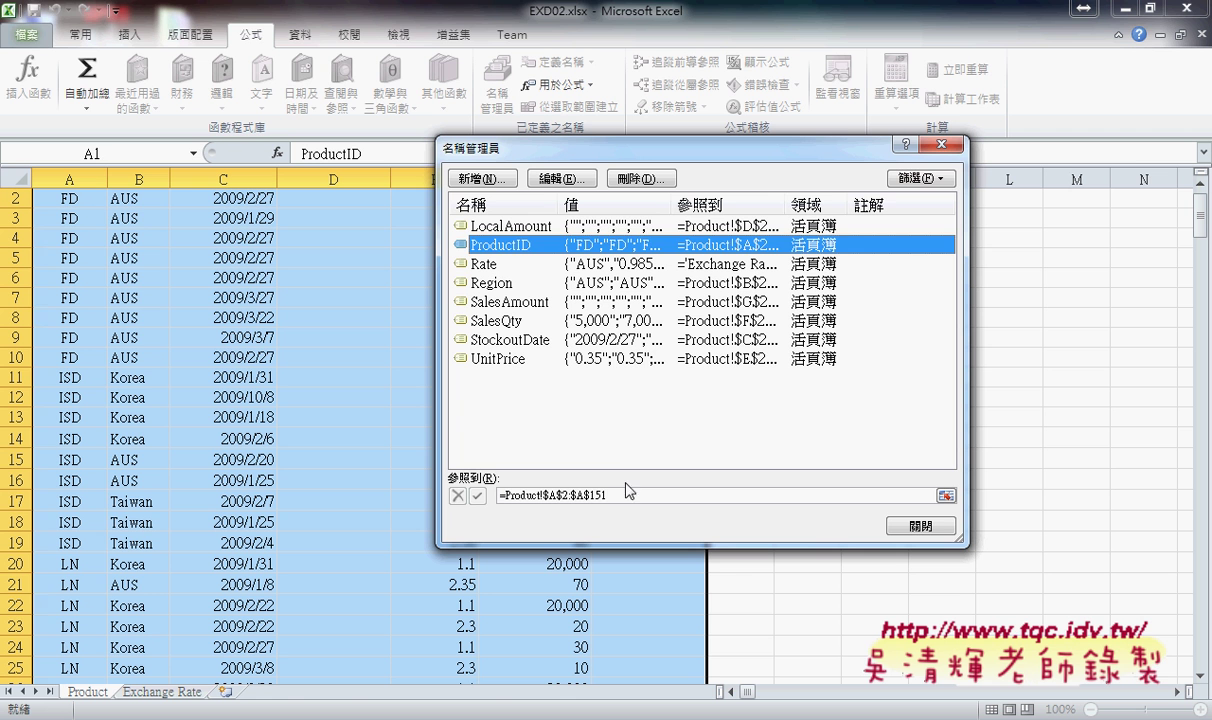
click(600, 494)
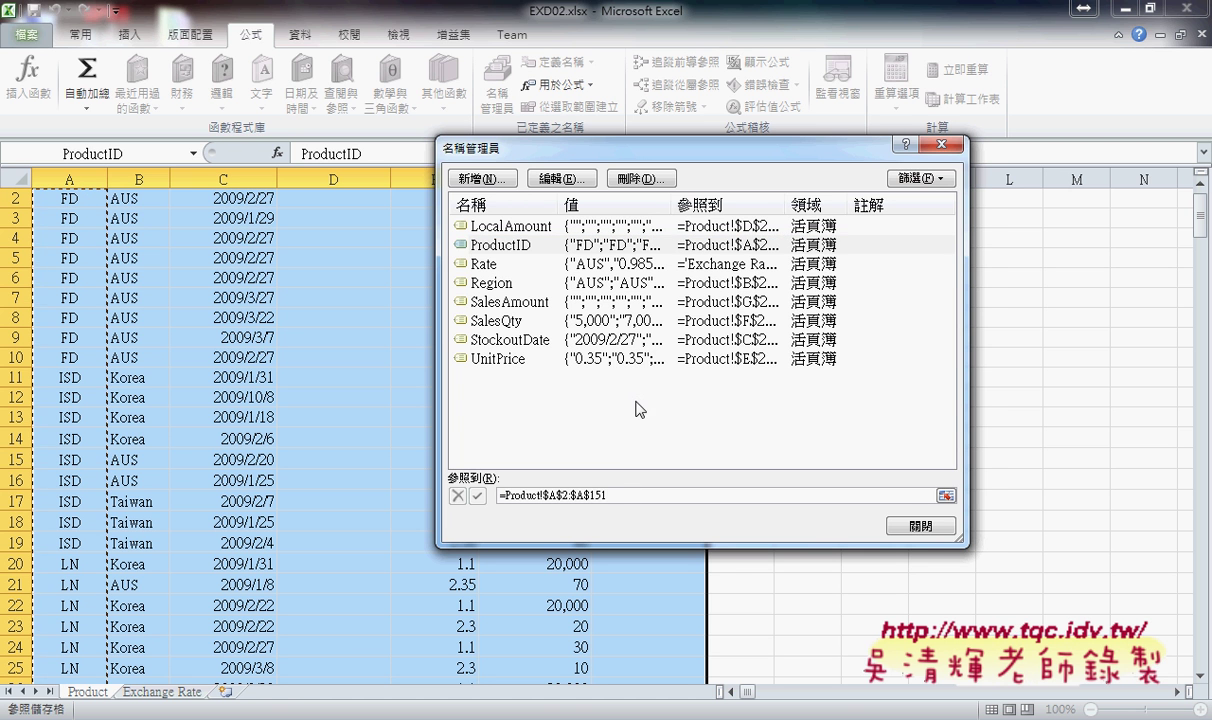
click(938, 530)
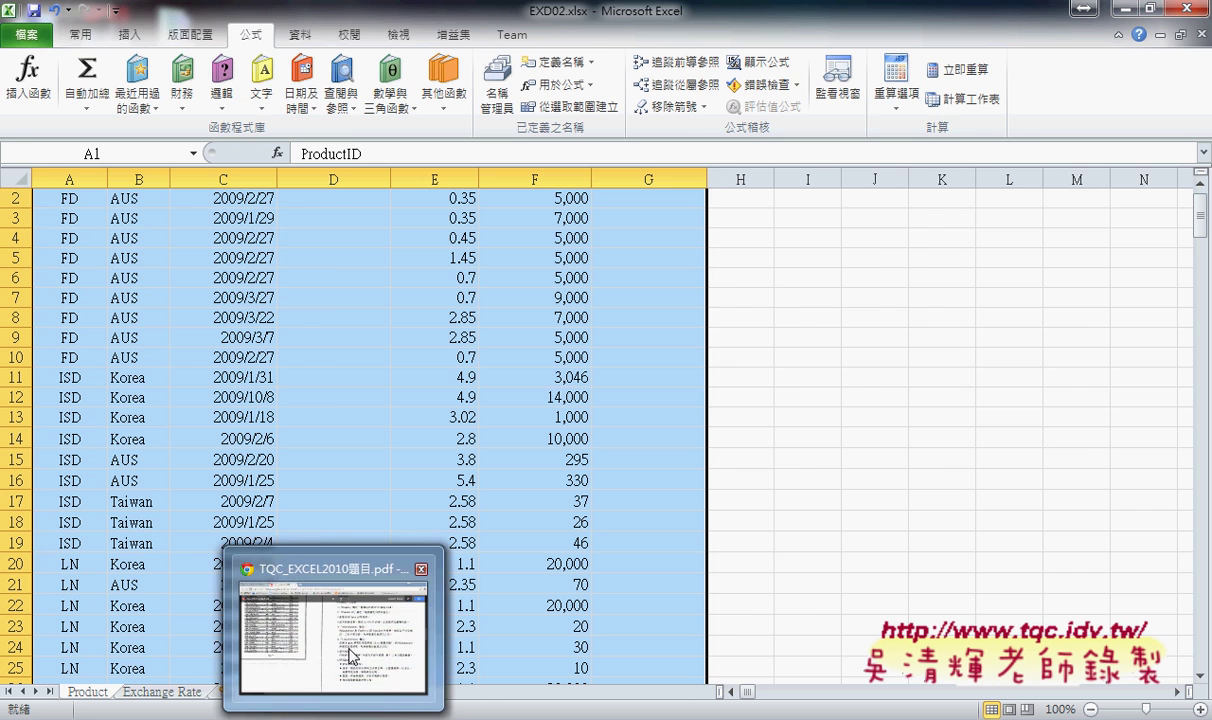
click(399, 570)
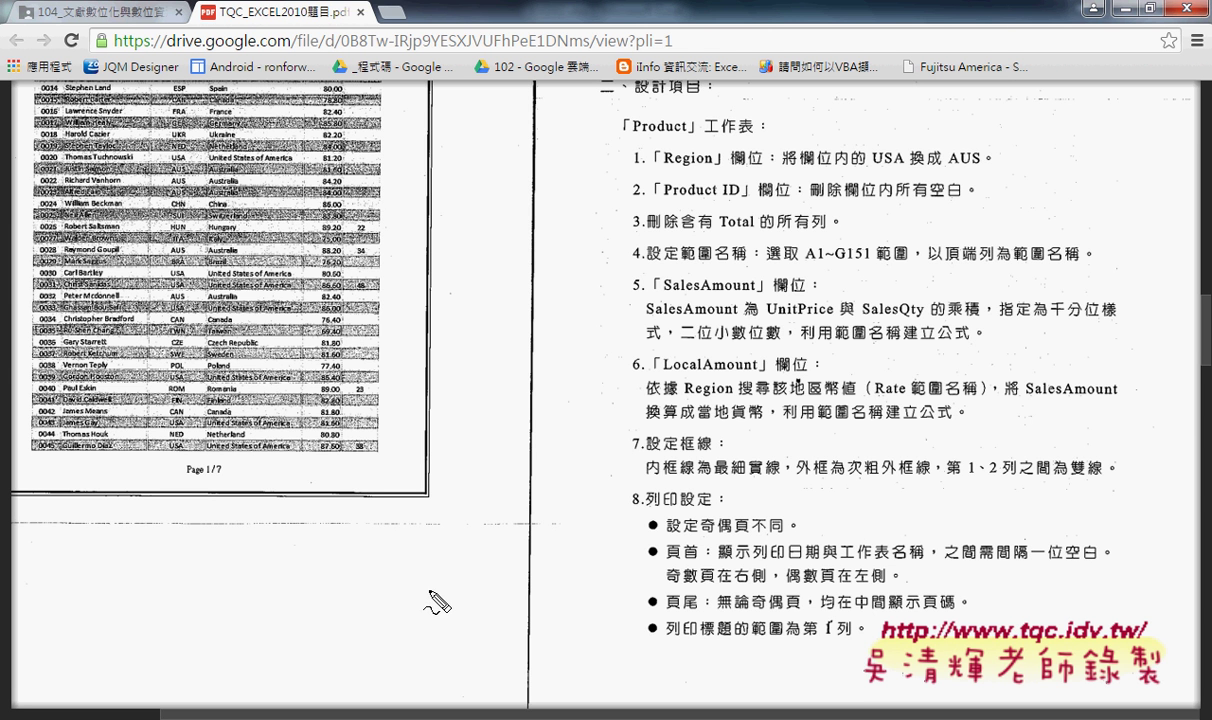
Mark item 5: SalesAmount as UnitPrice*SalesQty using range names, with thousands-separator formatting.
drag(768, 316, 920, 318)
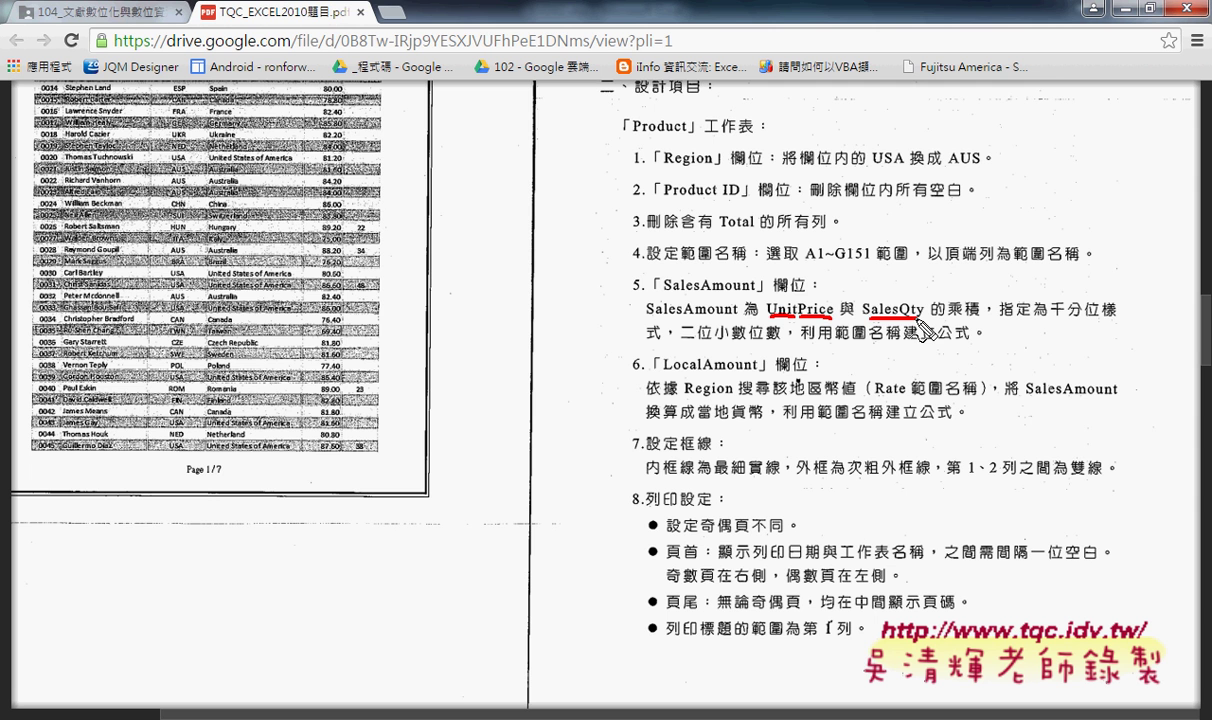
mouse_move(847, 293)
mouse_down()
mouse_move(847, 316)
mouse_move(862, 303)
mouse_move(860, 314)
mouse_move(840, 314)
mouse_up()
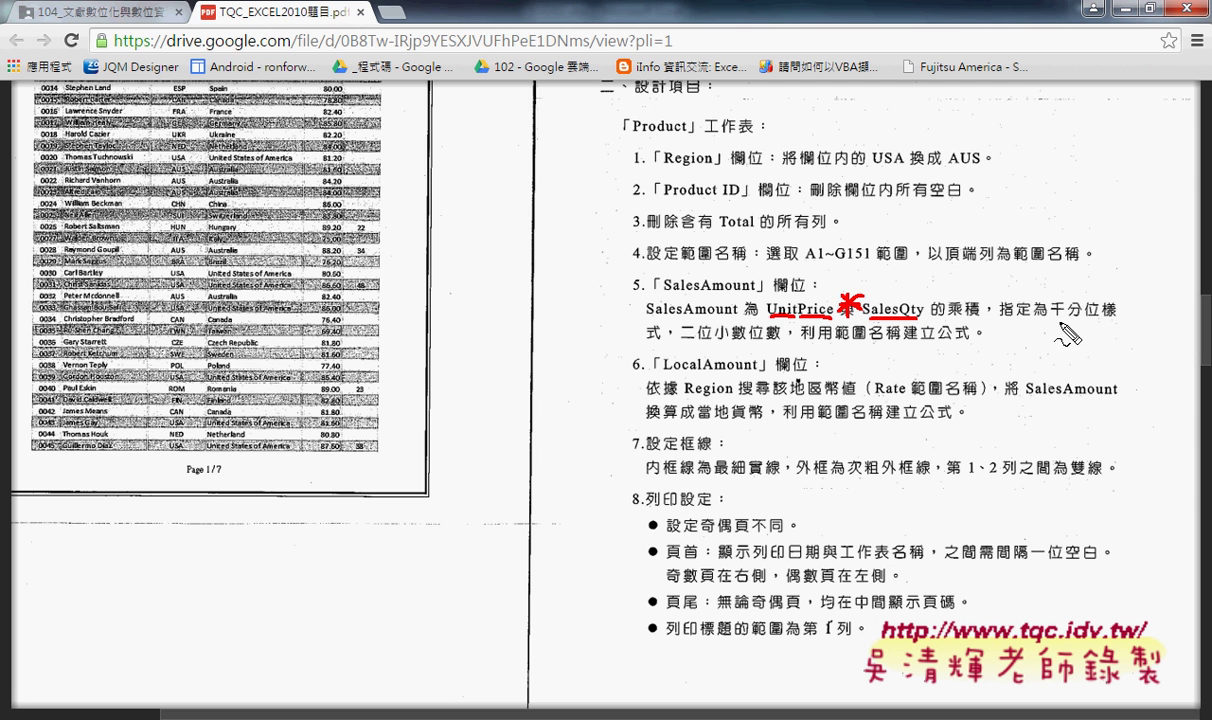
drag(1050, 320, 1110, 320)
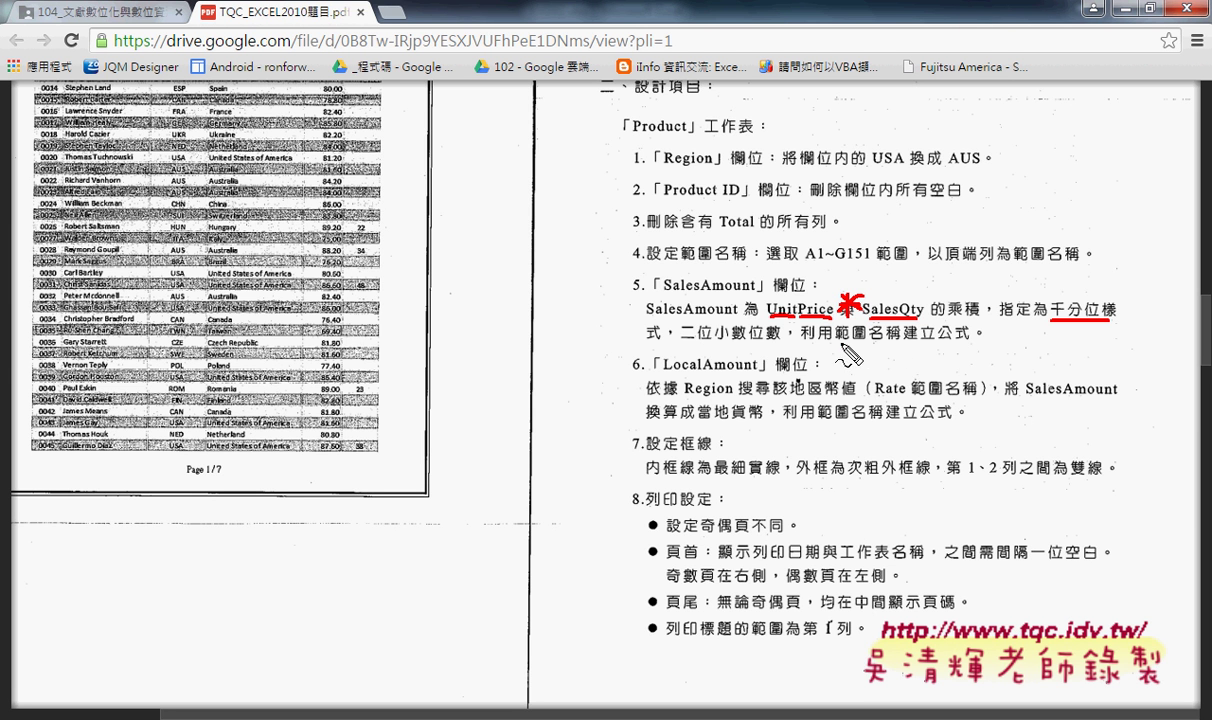
drag(840, 343, 968, 343)
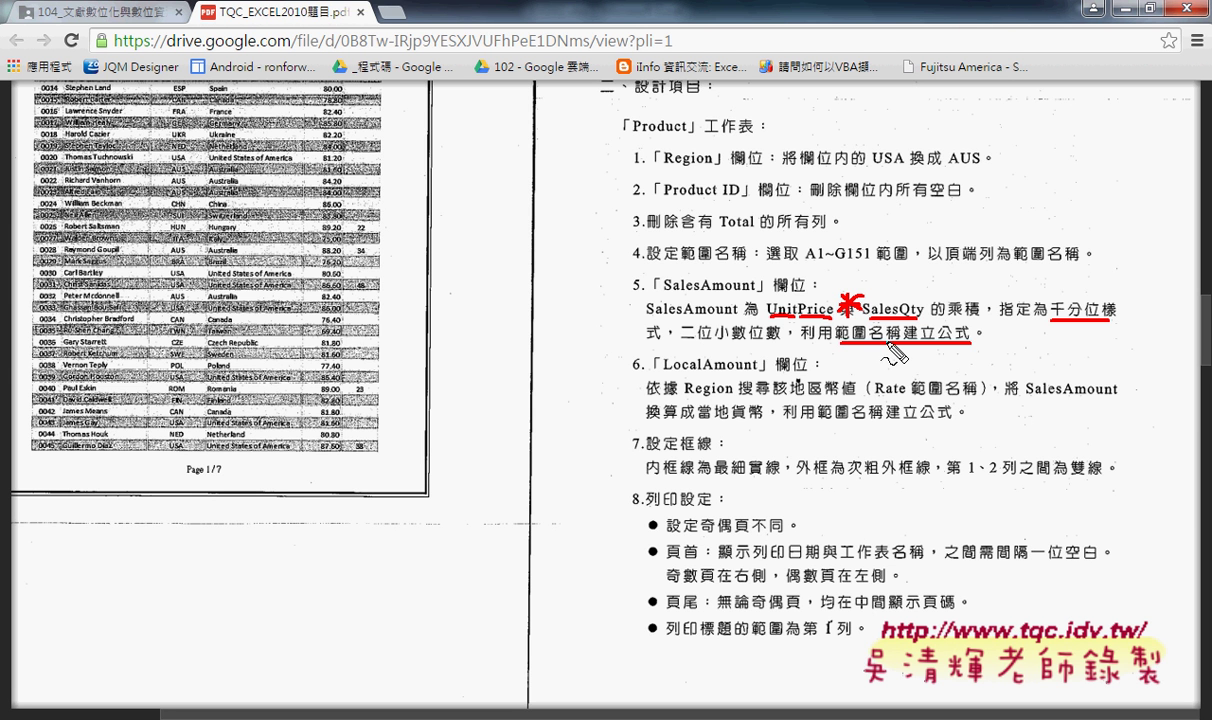
key(Escape)
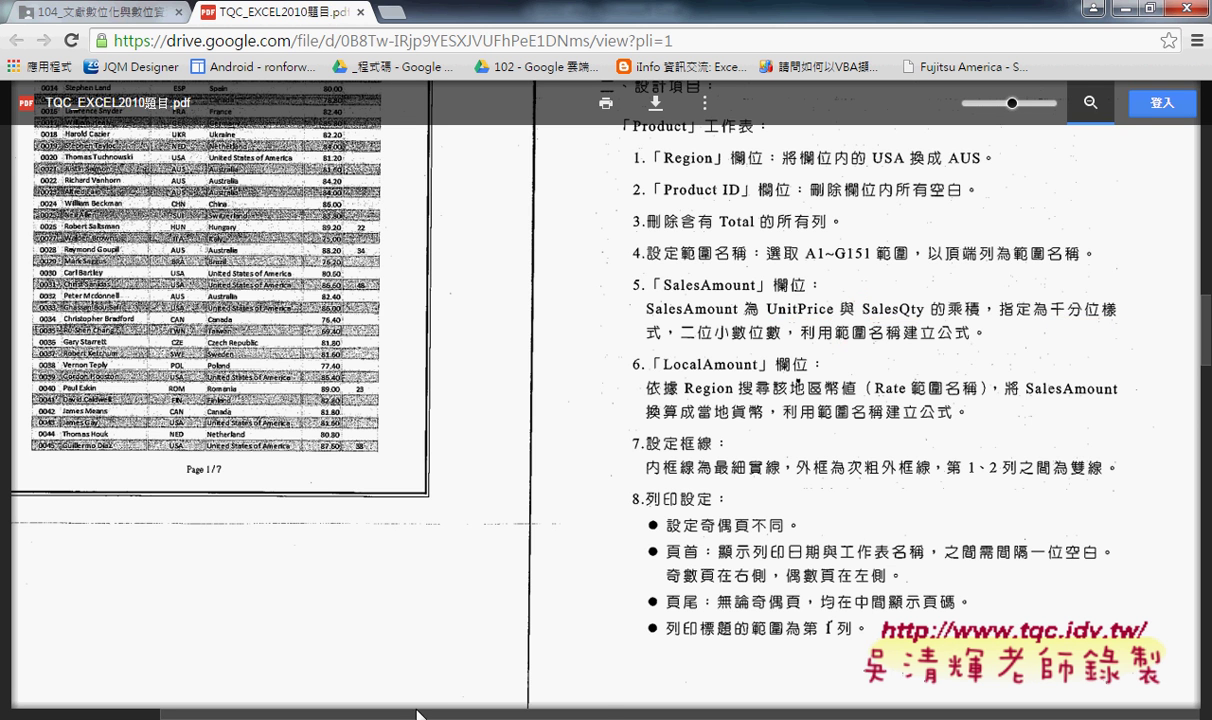
Start G2's formula as =E2*F2, then clear the cell references leaving only the equals sign.
click(319, 649)
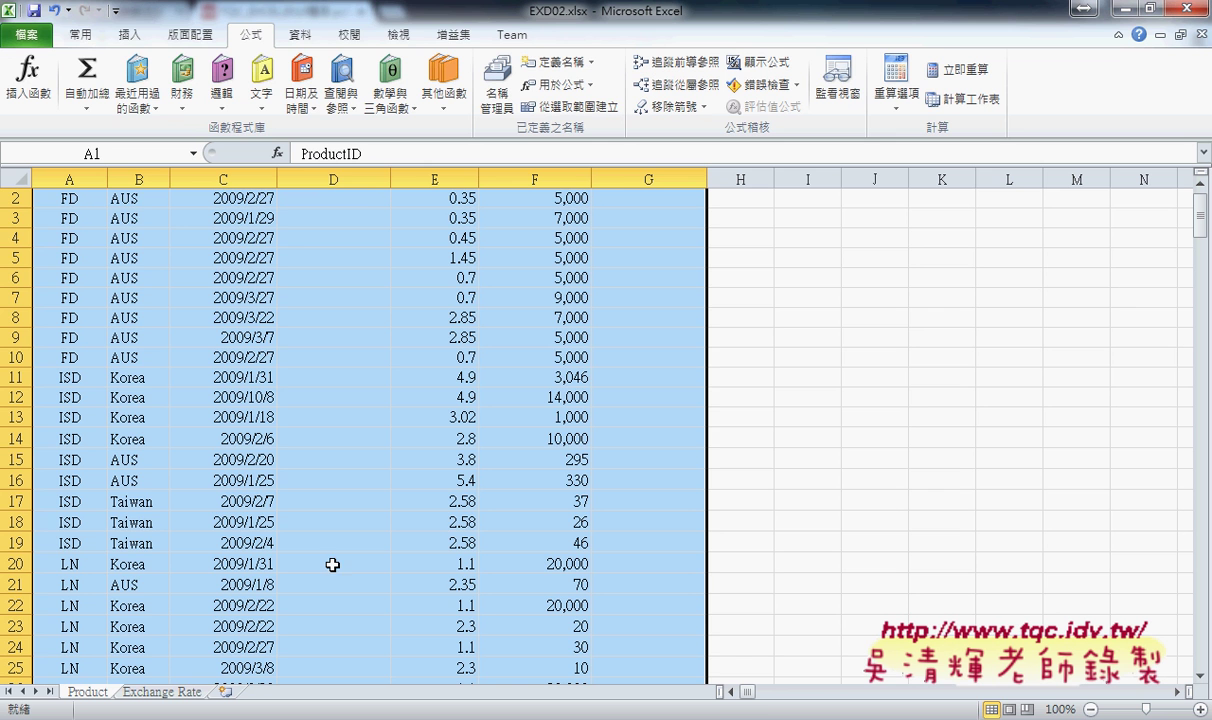
scroll(756, 247, up, 1)
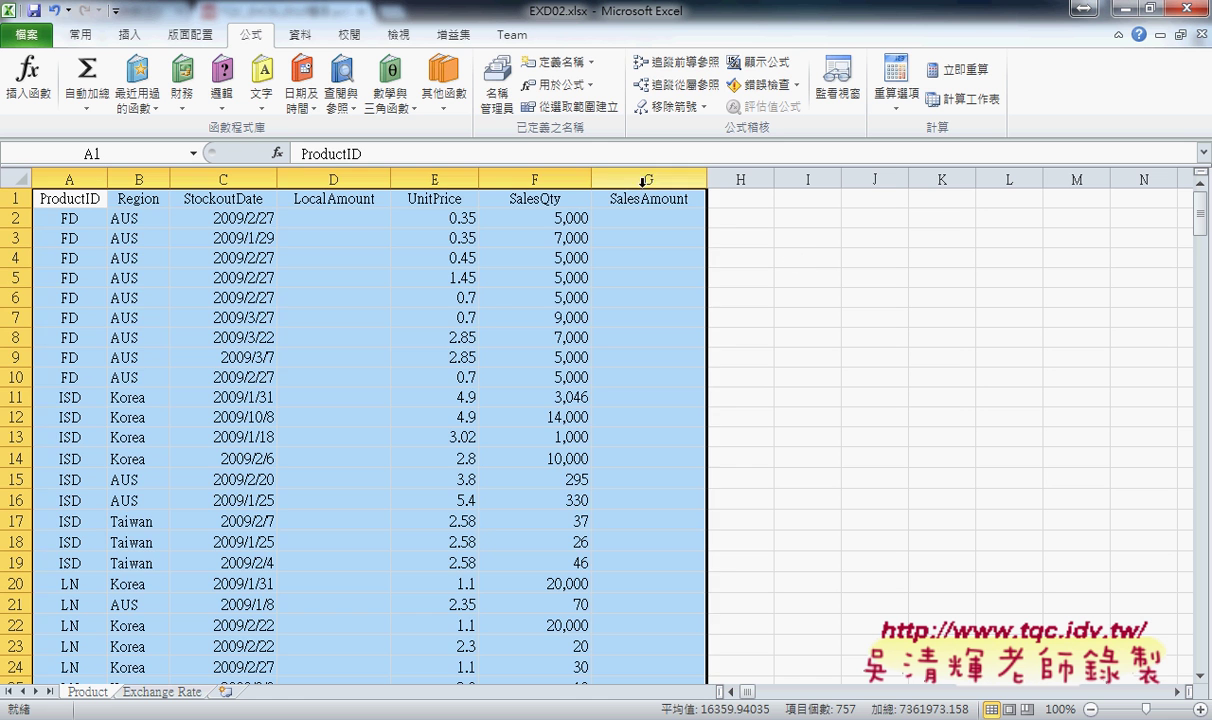
click(643, 218)
click(403, 146)
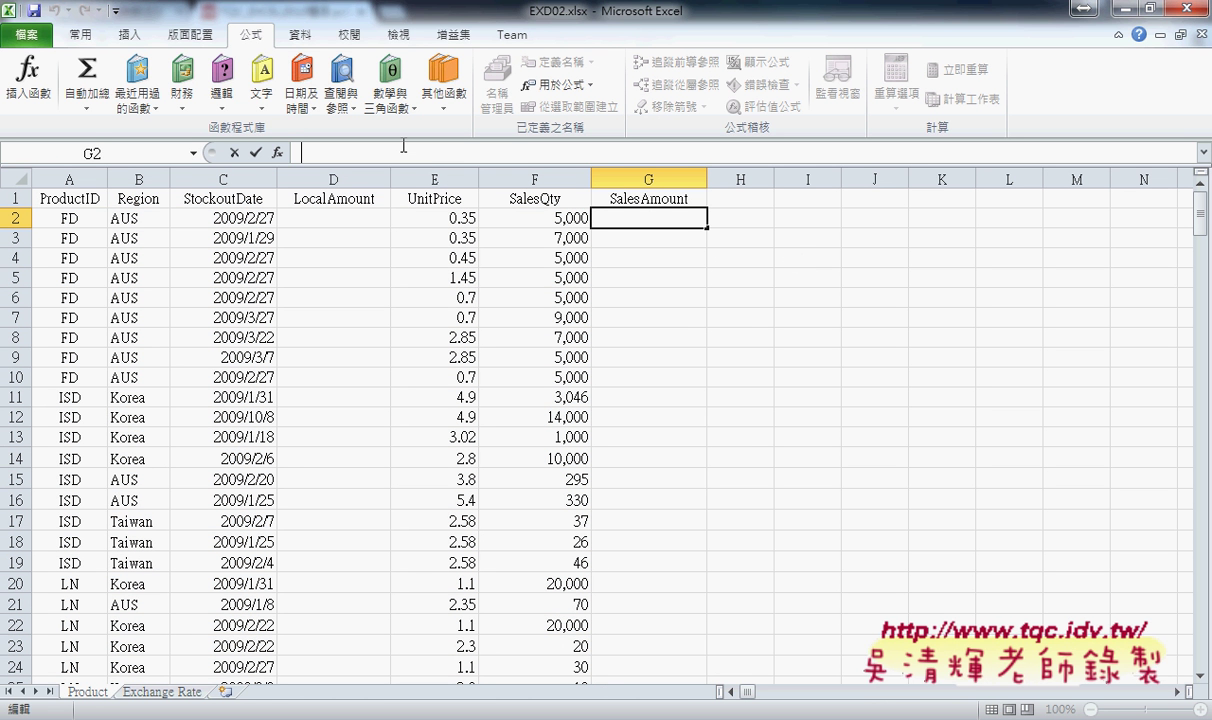
text(=)
click(438, 217)
text(*)
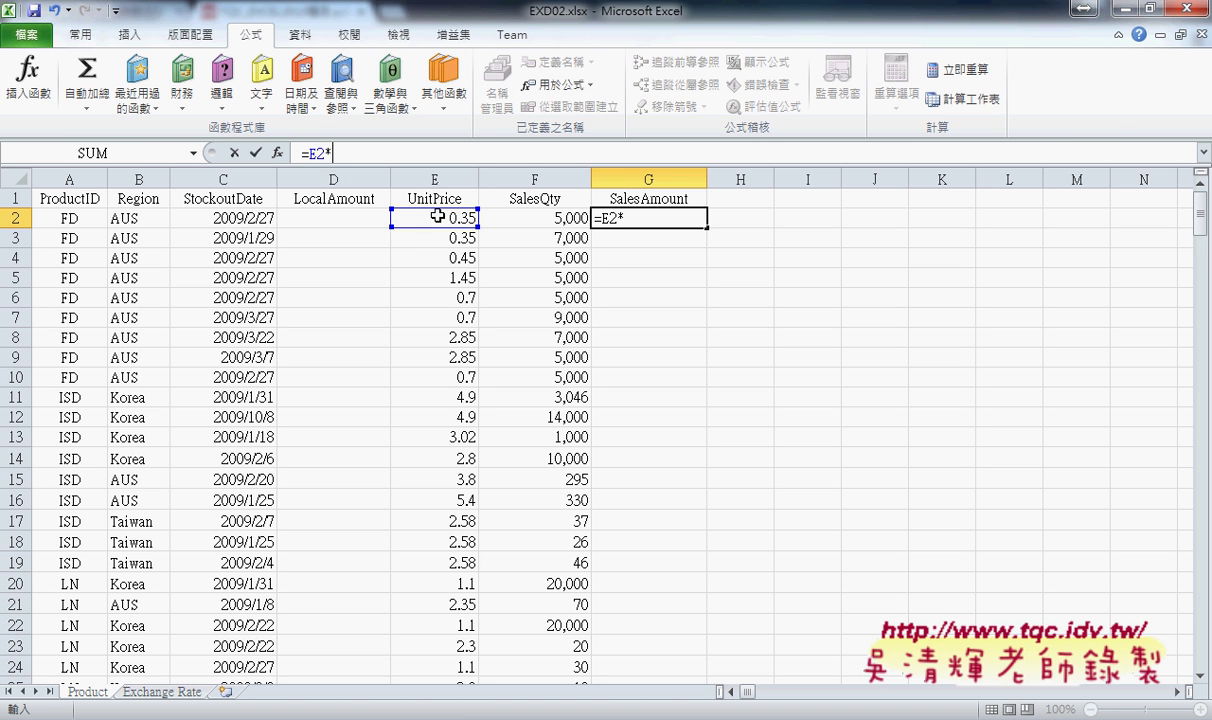
click(523, 219)
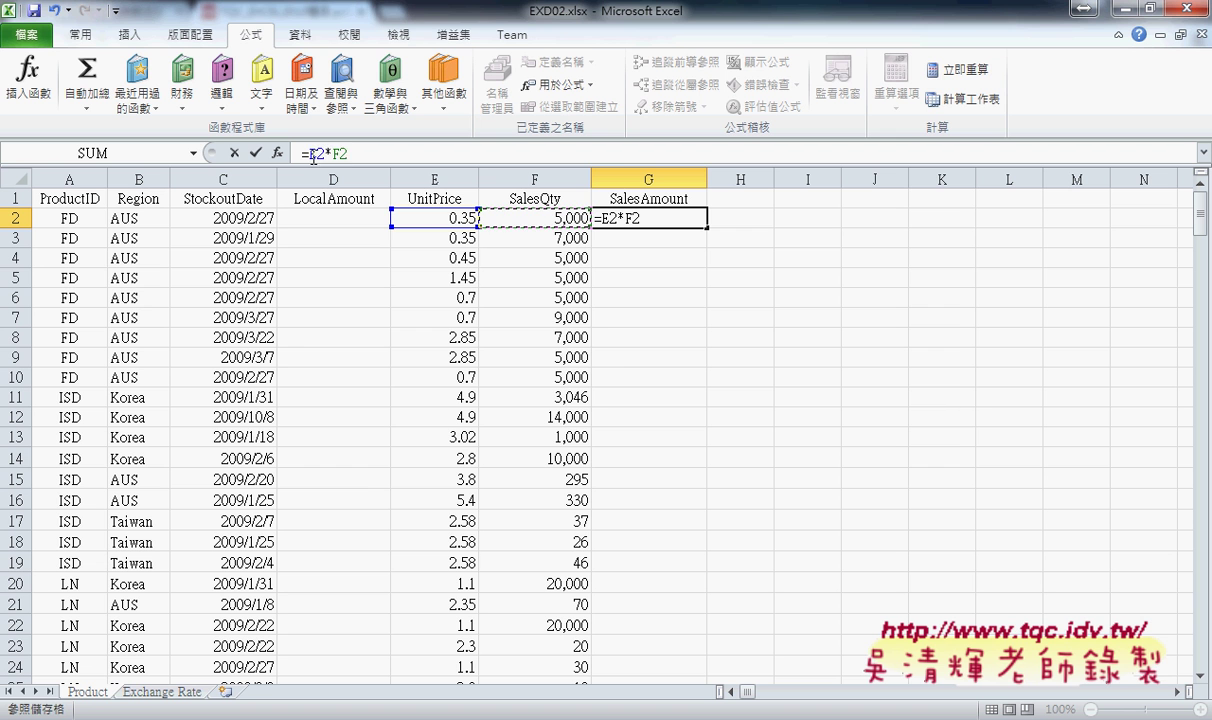
drag(308, 153, 424, 153)
key(Delete)
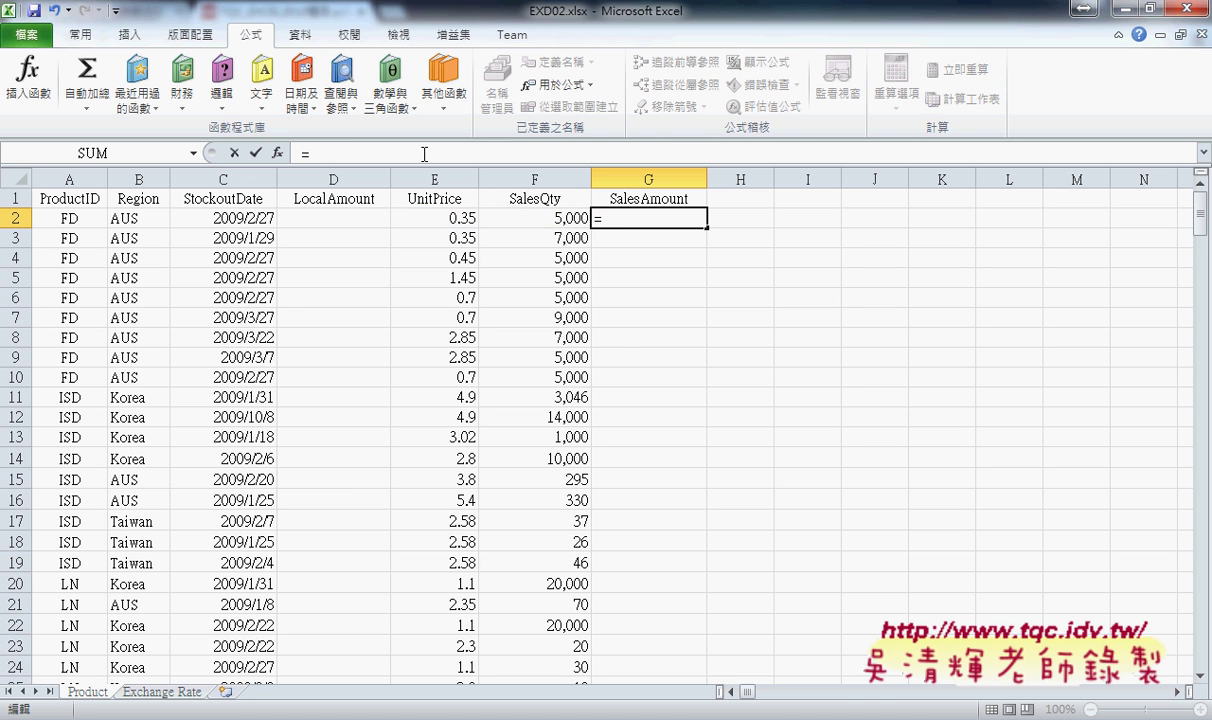
Build =UnitPrice*SalesQty in G2 from the pasted range names, giving 1750.
key(F3)
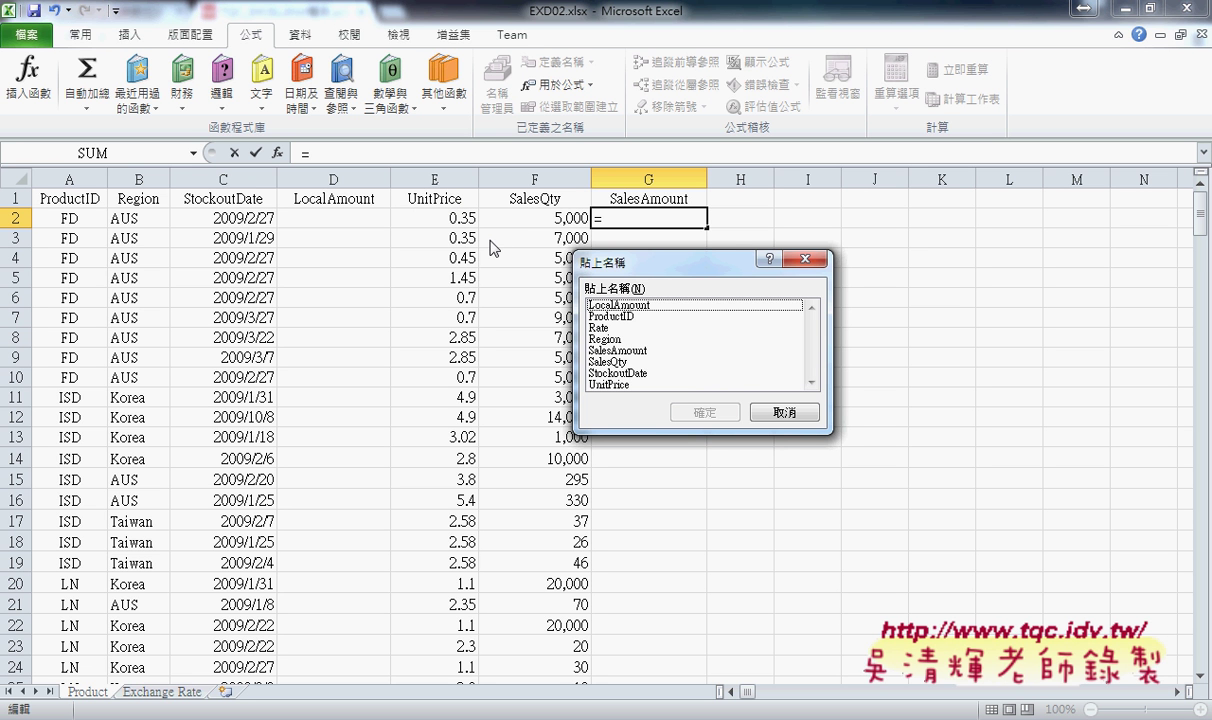
click(610, 384)
click(701, 416)
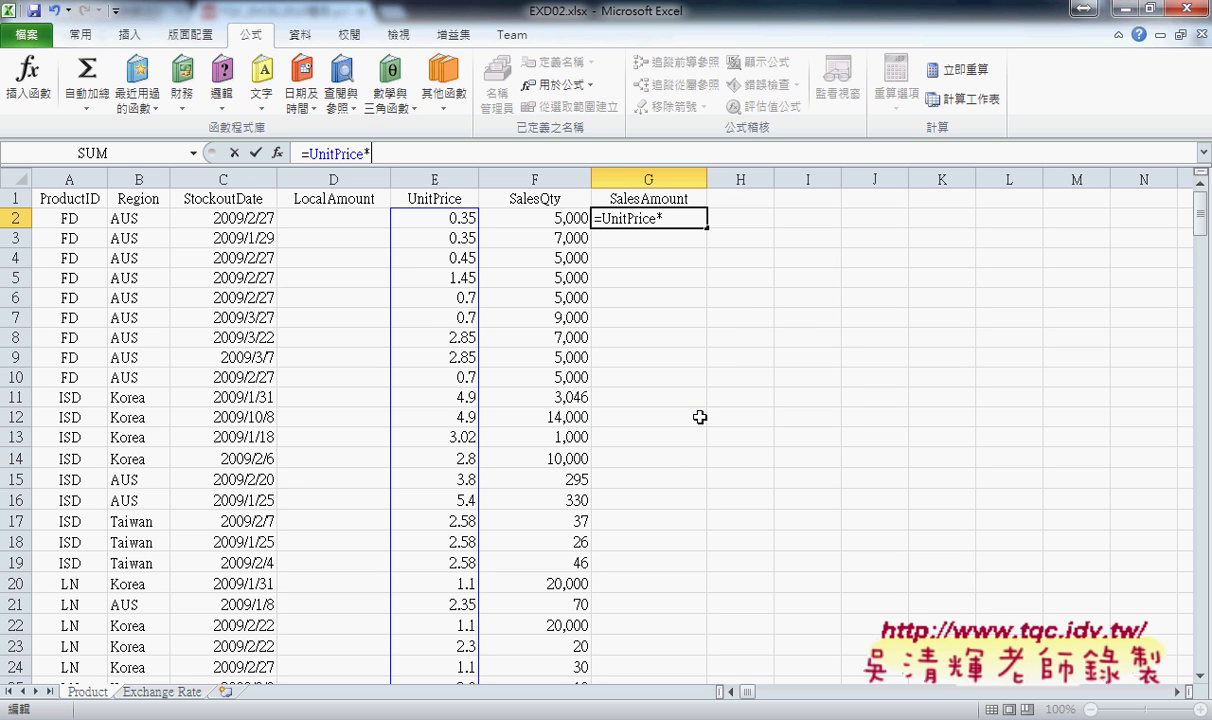
key(F3)
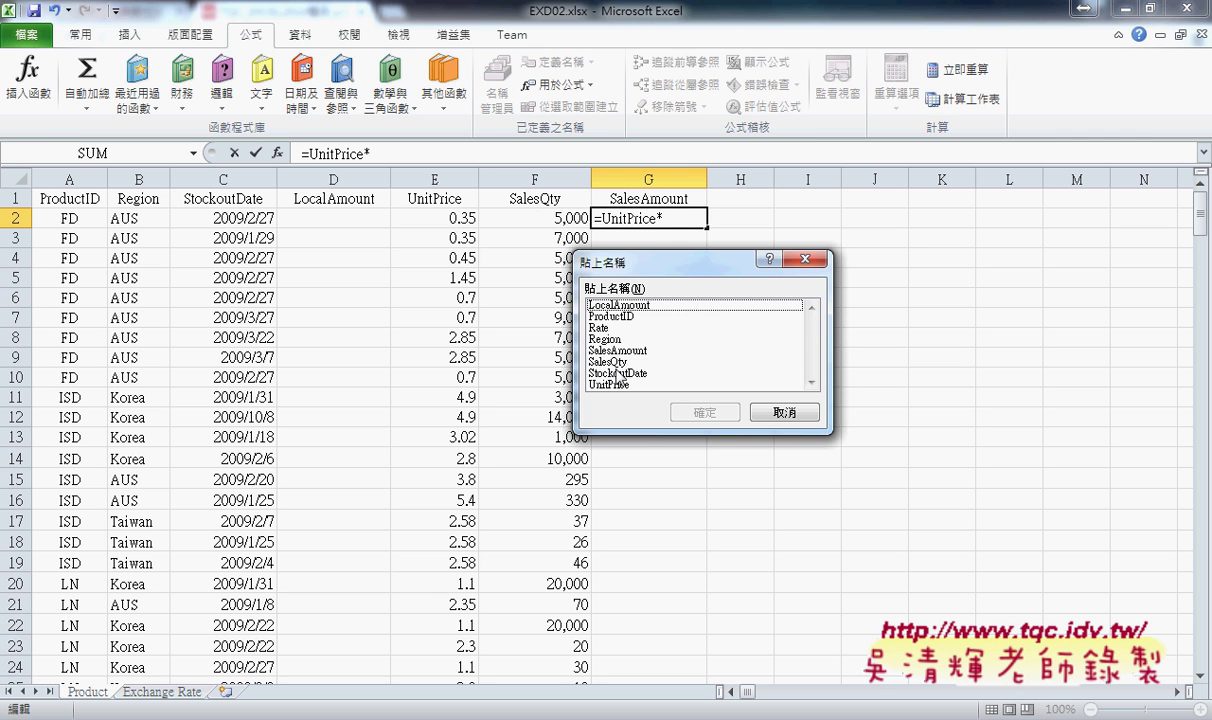
click(590, 361)
click(688, 414)
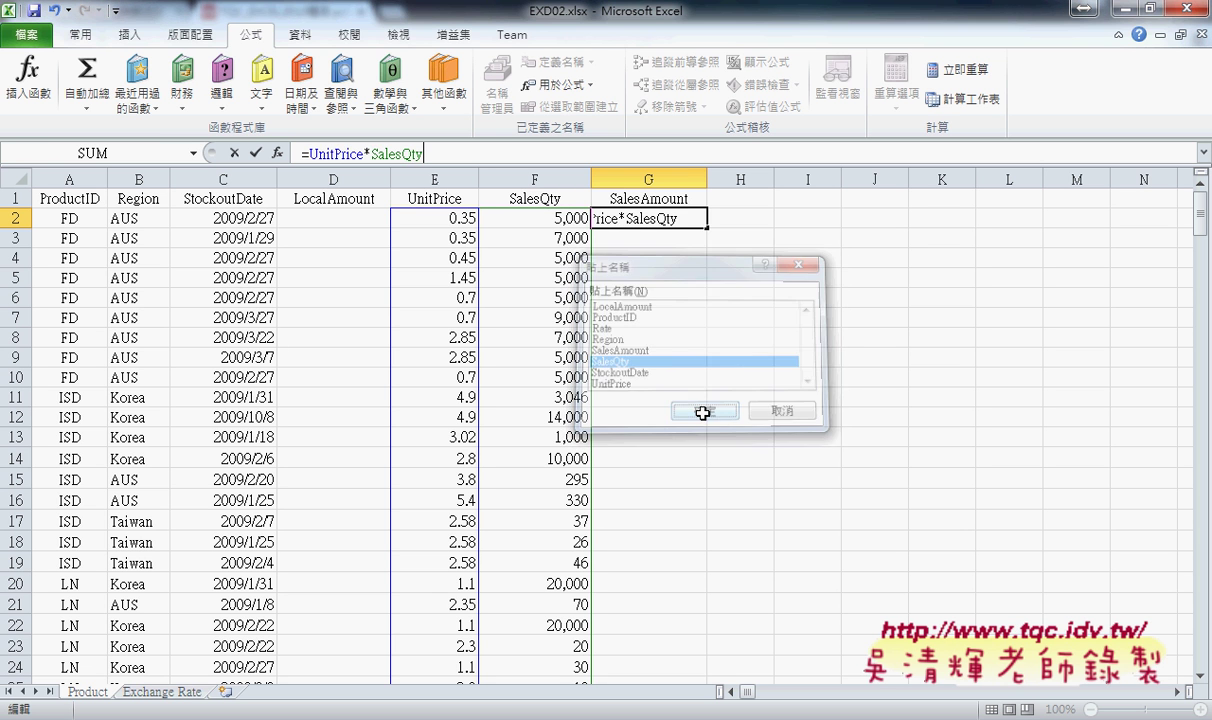
click(257, 153)
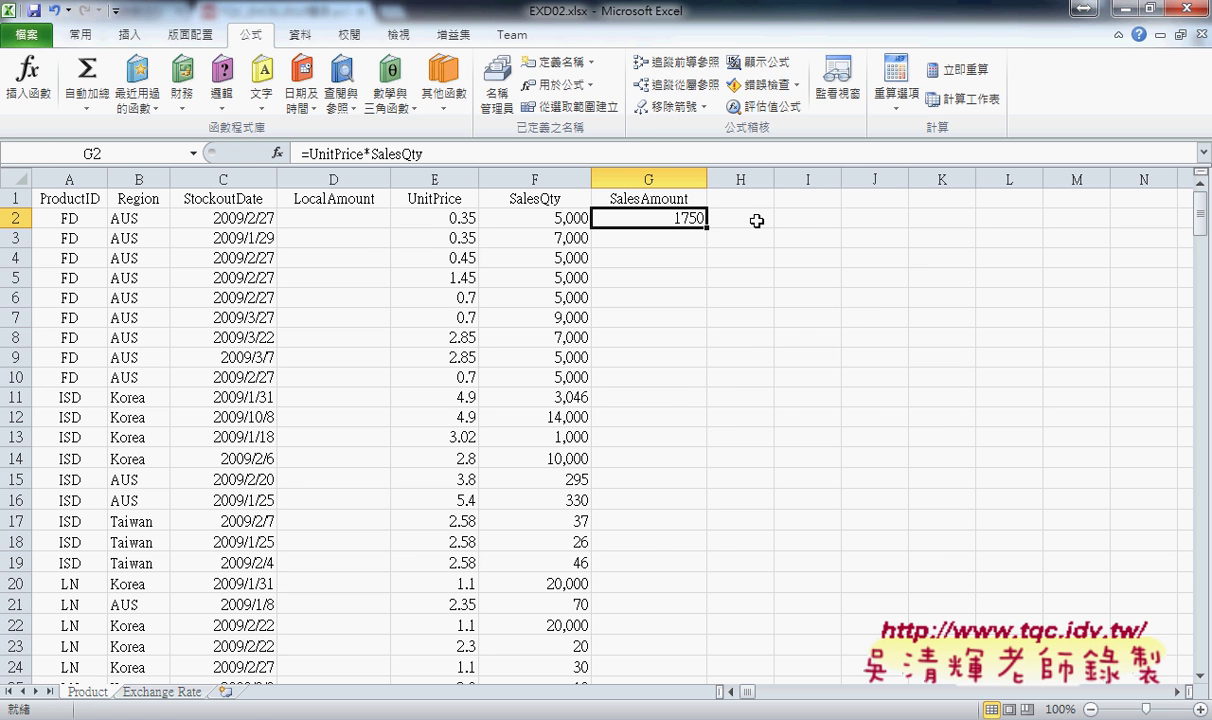
key(alt+Tab)
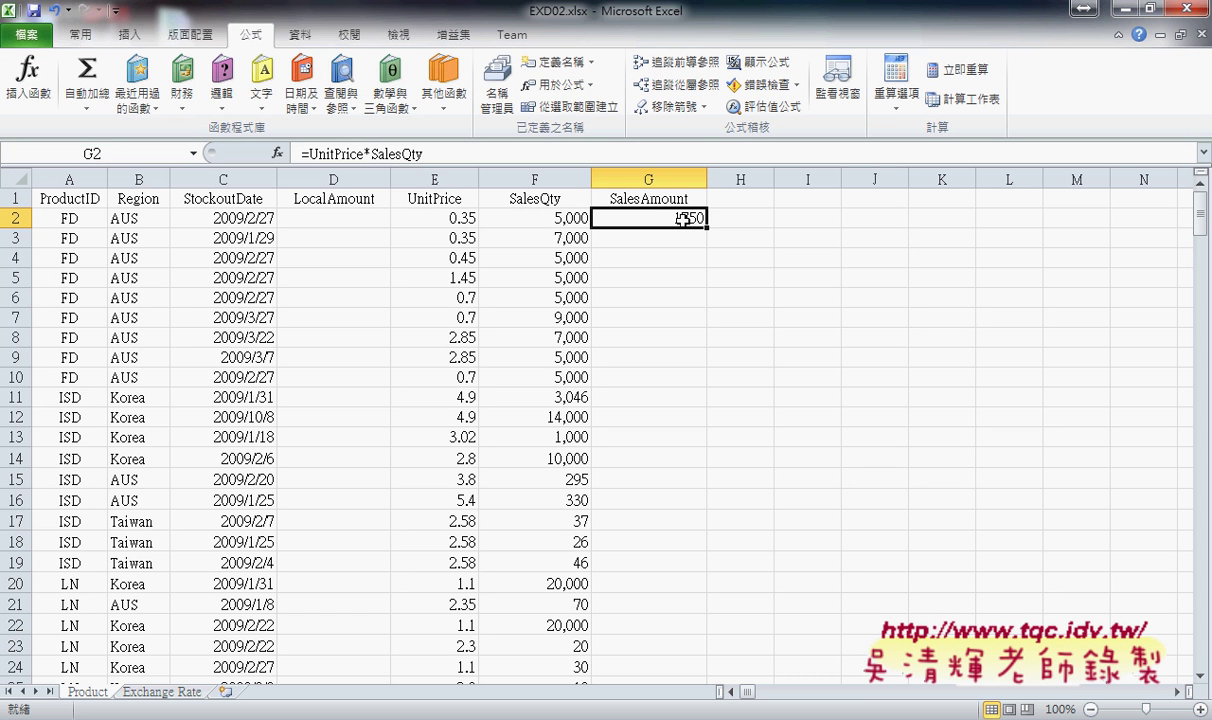
Apply Comma Style to G2, keeping two decimal places so it reads 1,750.00.
click(712, 228)
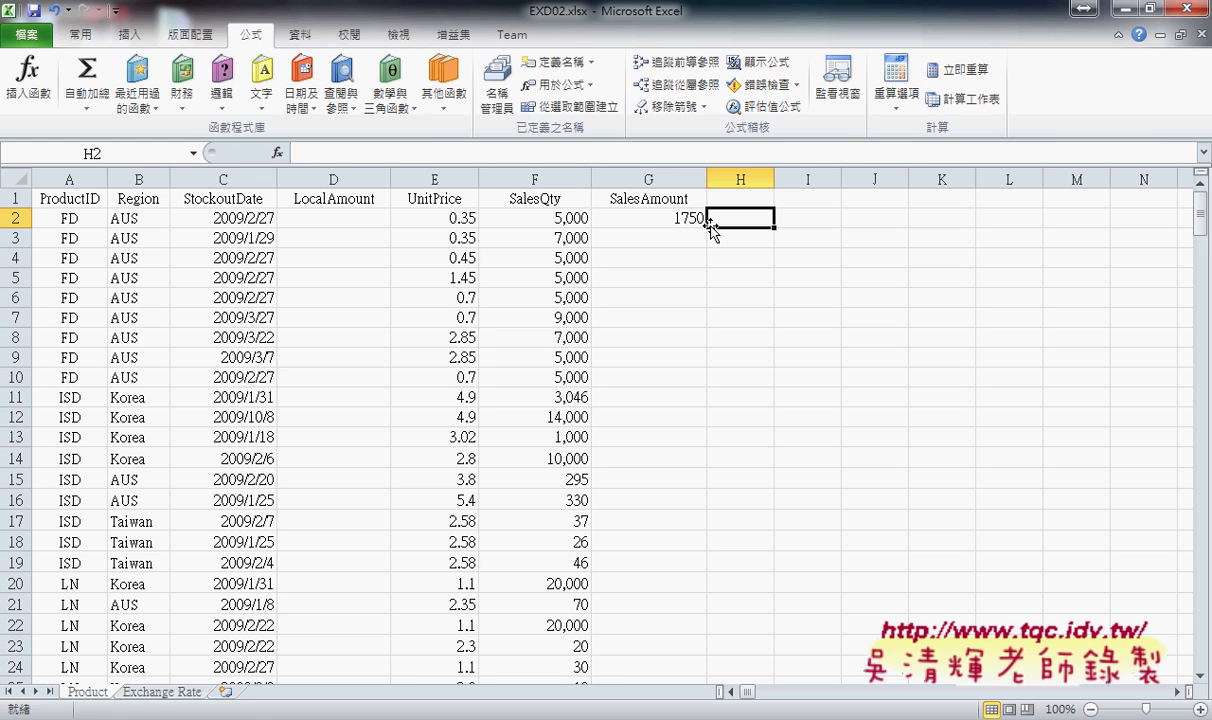
click(703, 224)
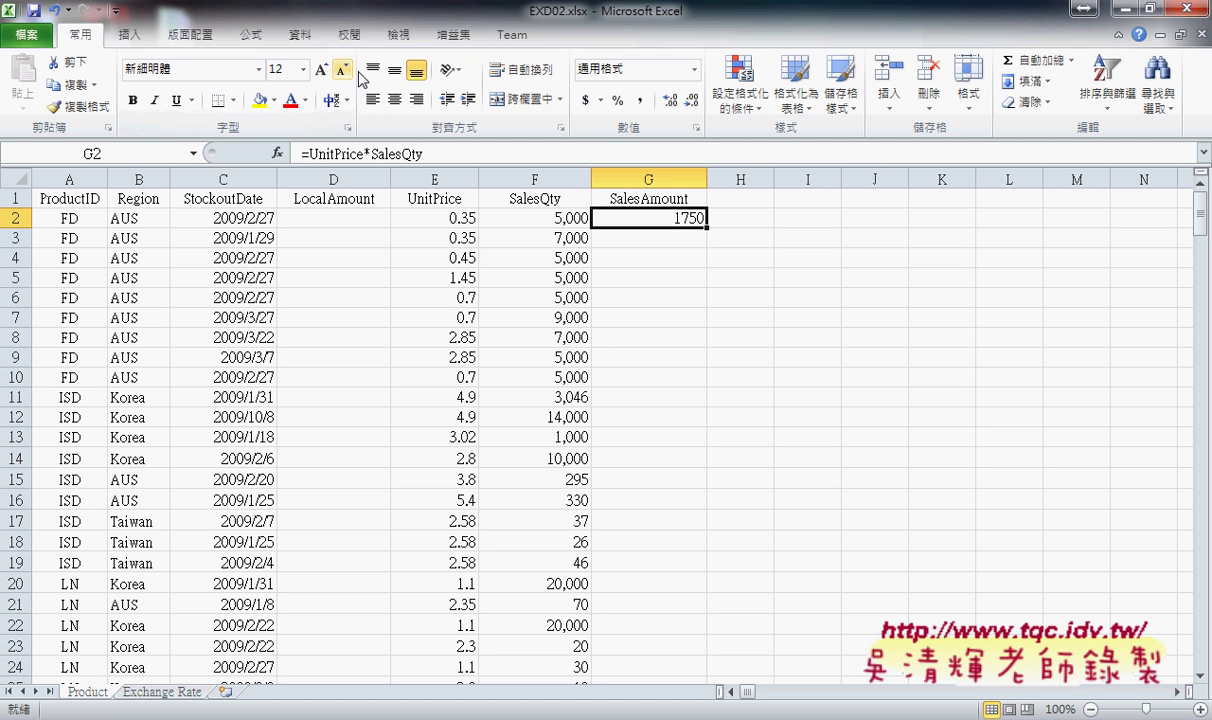
click(640, 101)
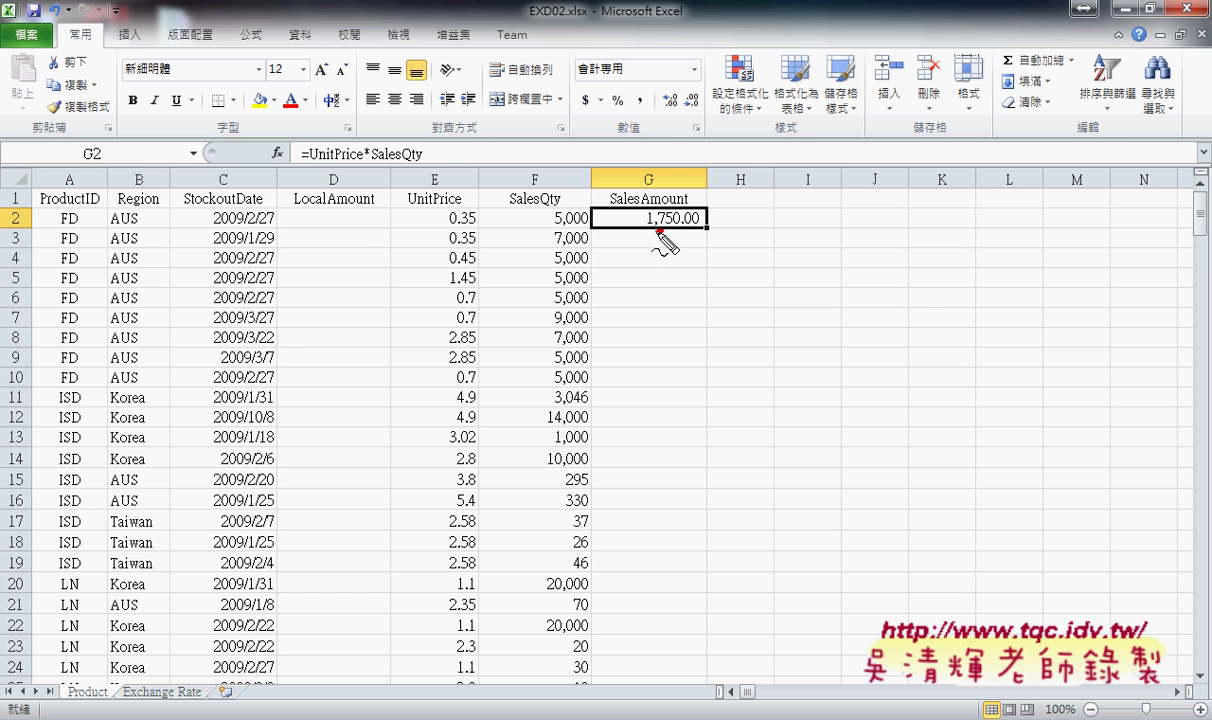
drag(779, 266, 781, 278)
key(Escape)
click(691, 102)
click(691, 102)
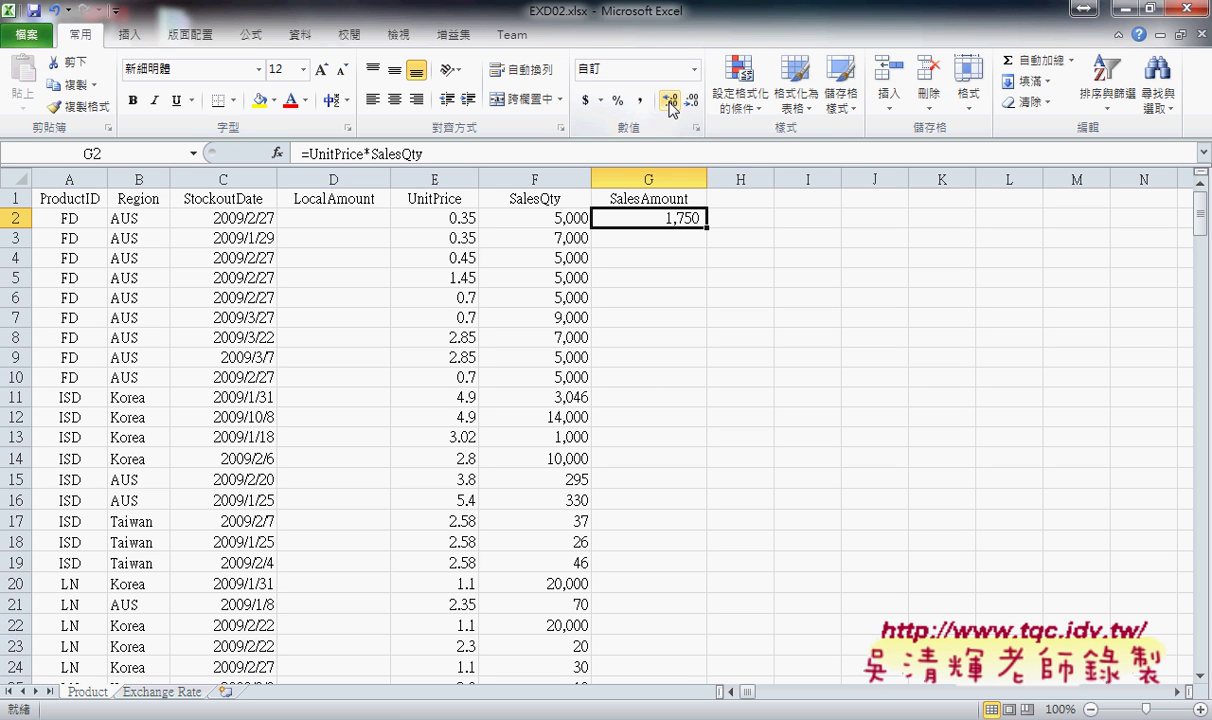
click(668, 102)
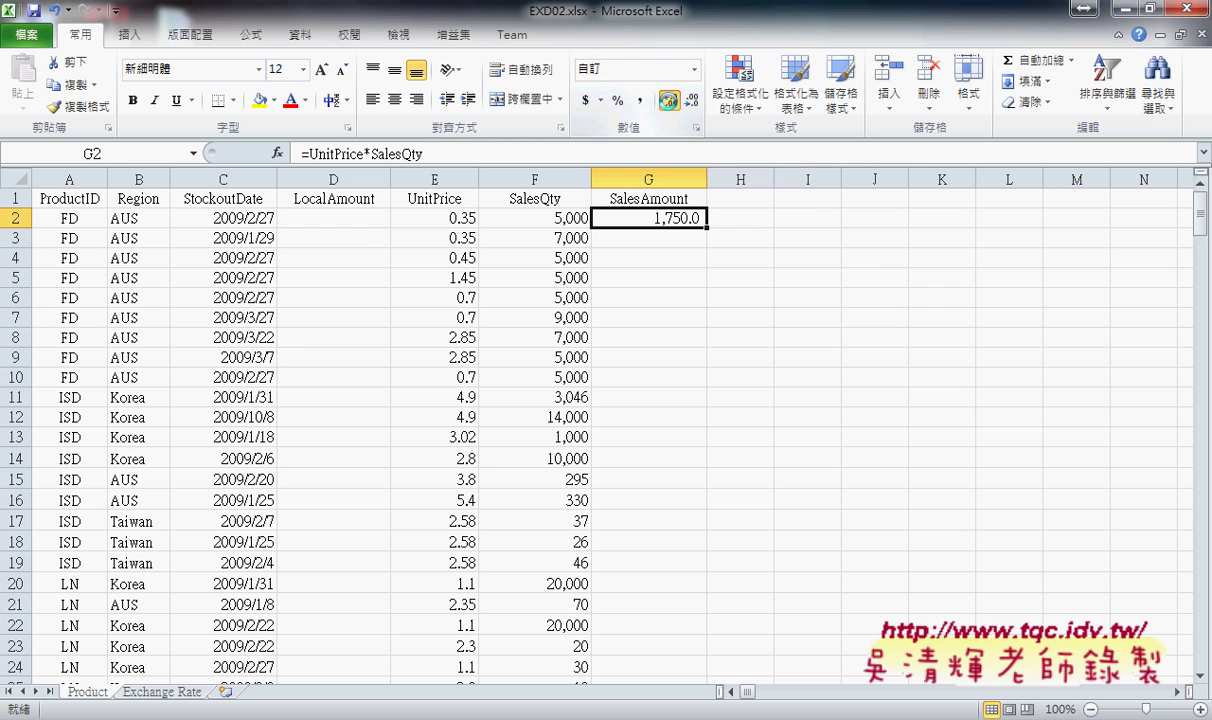
click(668, 102)
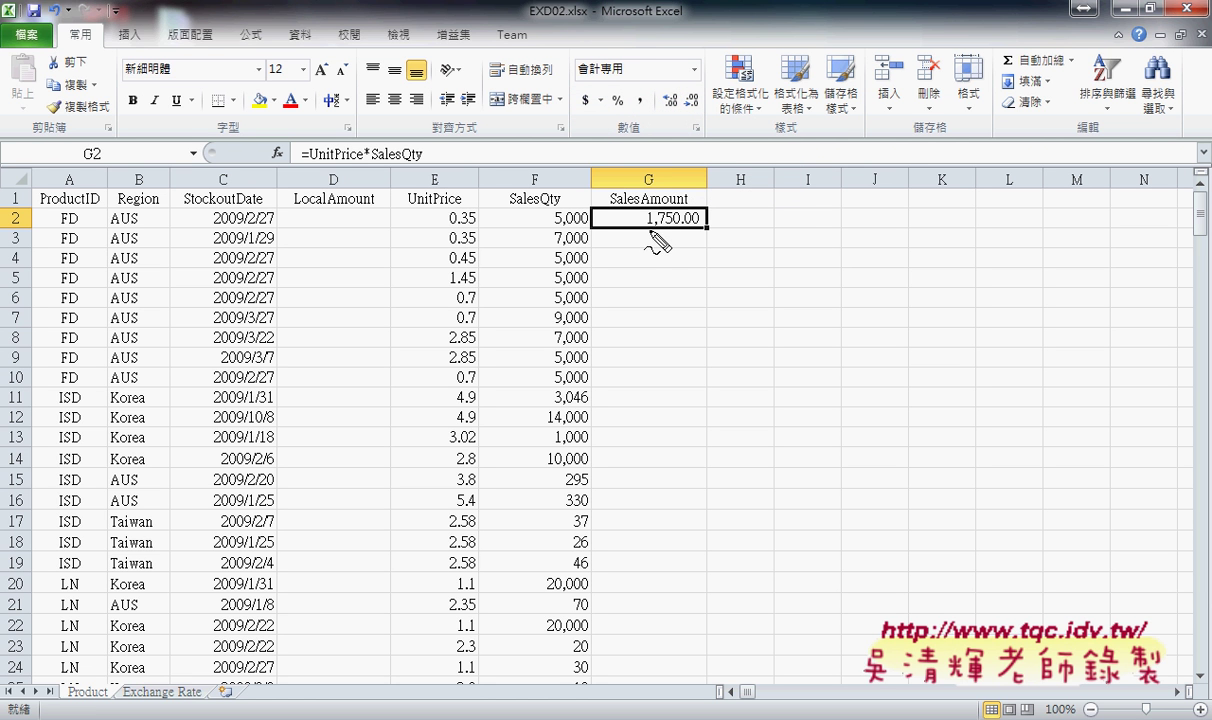
Fill the SalesAmount formula down from G2 (1,750.00, 2,450.00, 2,250.00…).
drag(650, 230, 701, 227)
key(Escape)
double_click(706, 227)
click(624, 216)
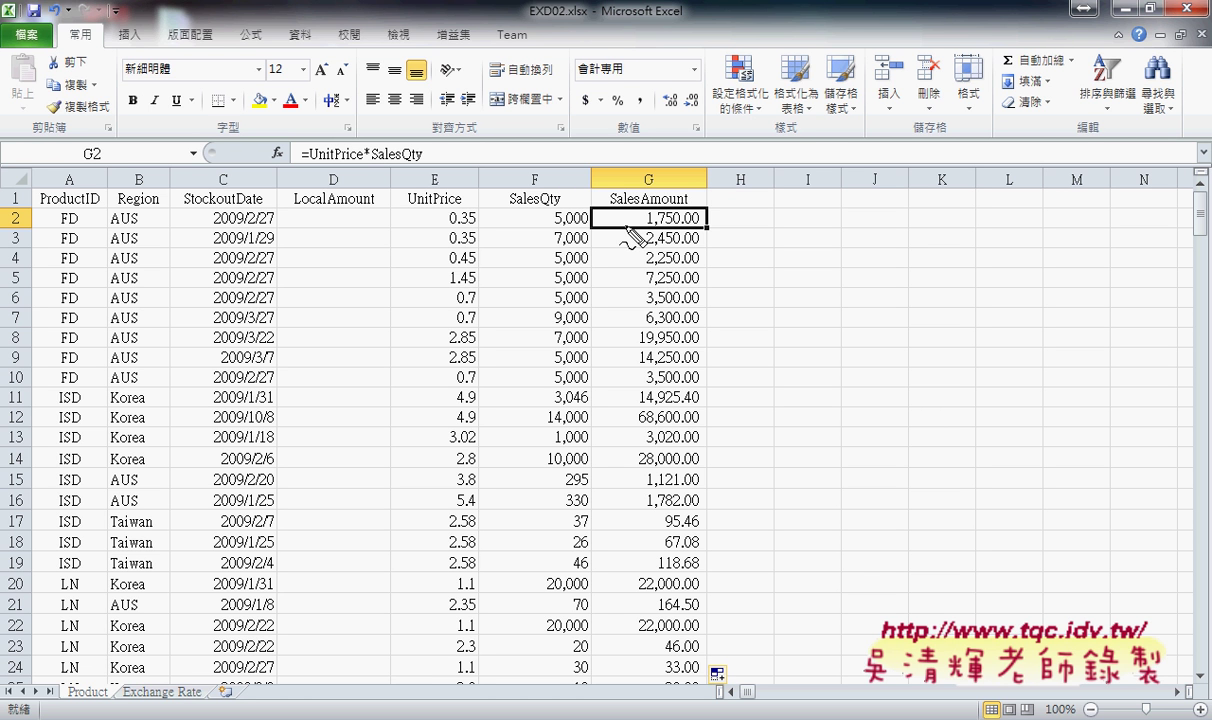
Check the empty LocalAmount cell D2 and Region B2 on Product, then view the Exchange Rate sheet.
mouse_move(375, 230)
mouse_down()
mouse_move(290, 230)
mouse_move(378, 230)
mouse_up()
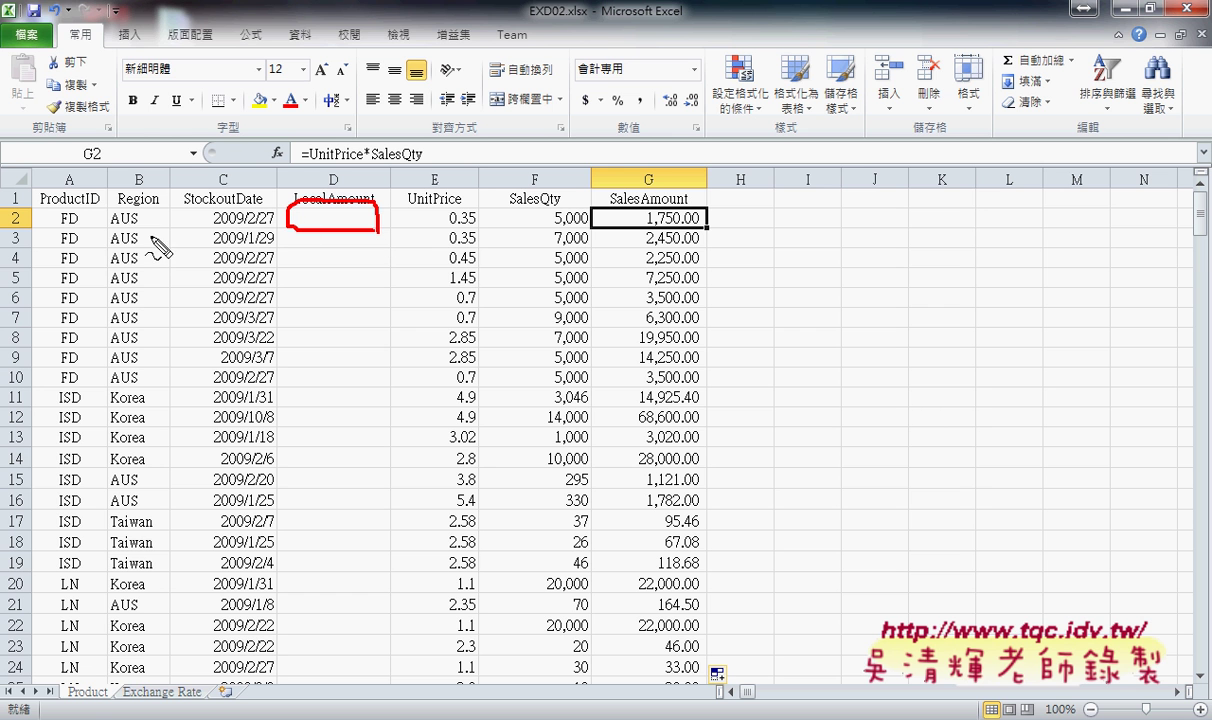
drag(150, 227, 108, 227)
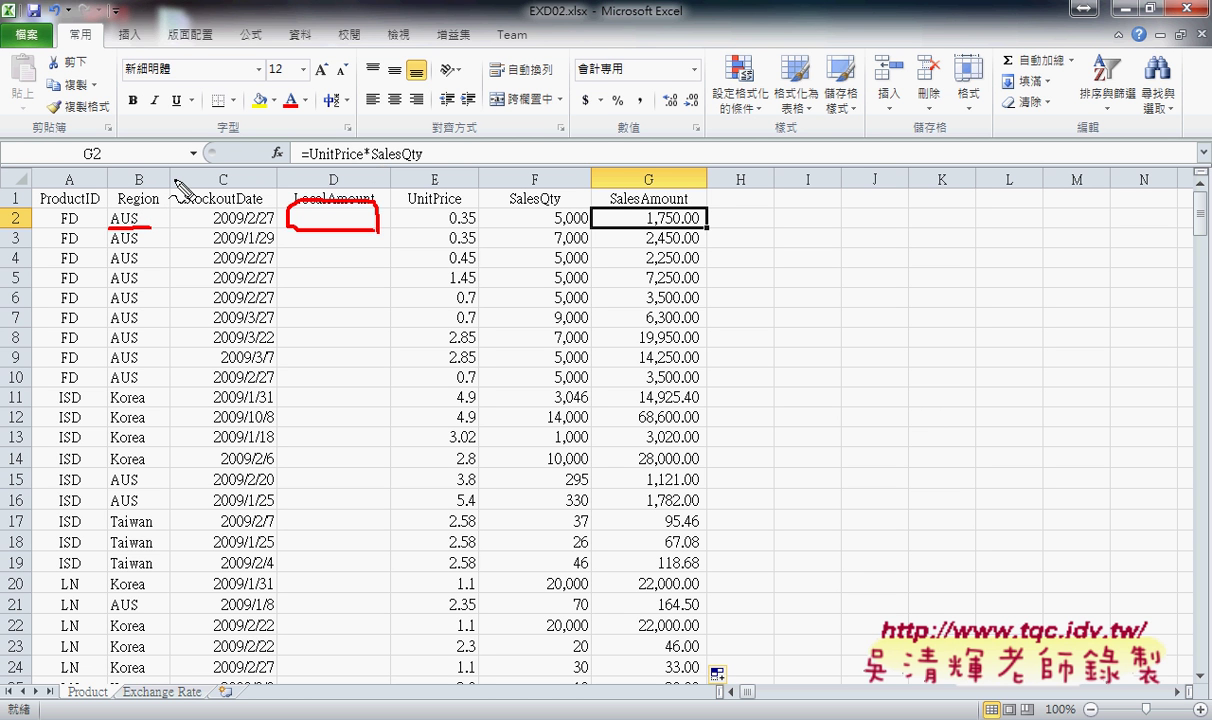
key(Escape)
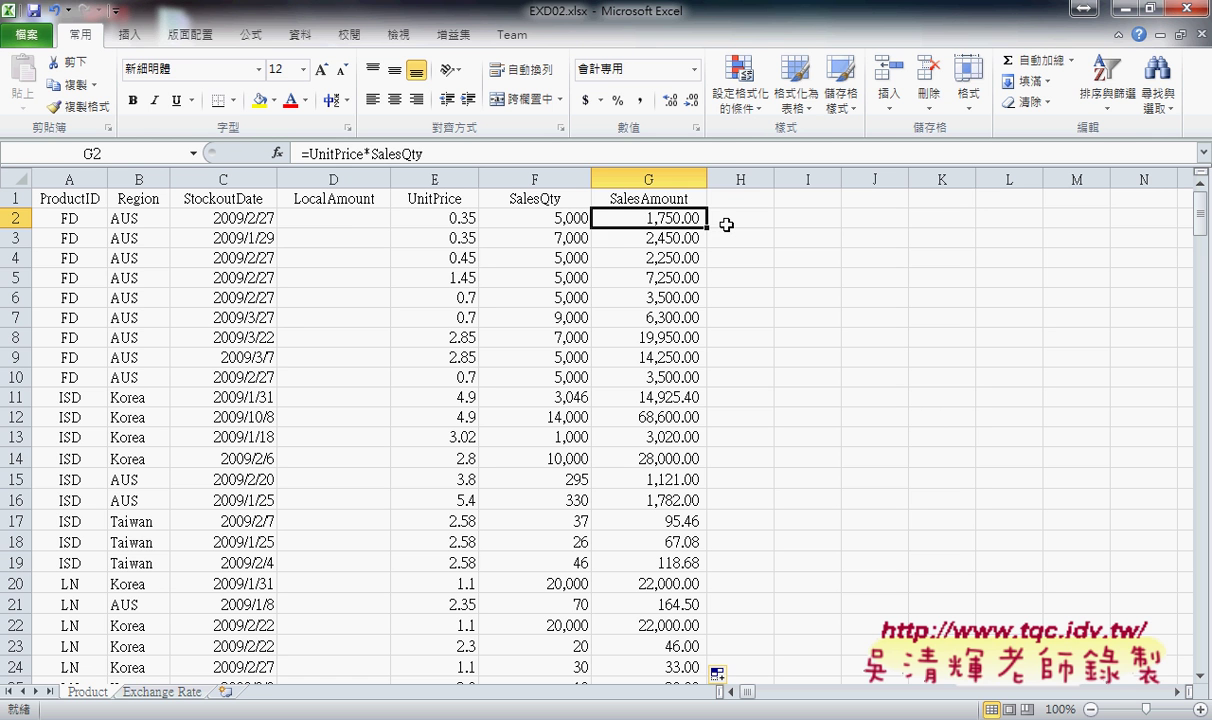
click(352, 219)
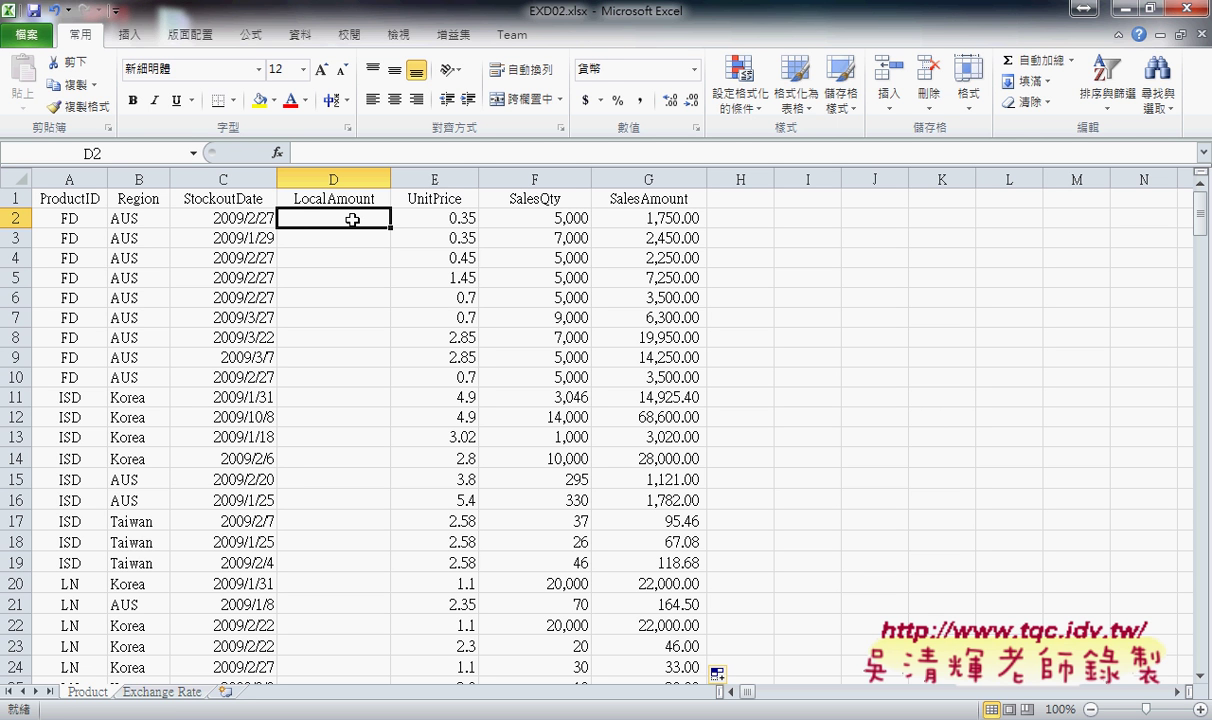
click(126, 216)
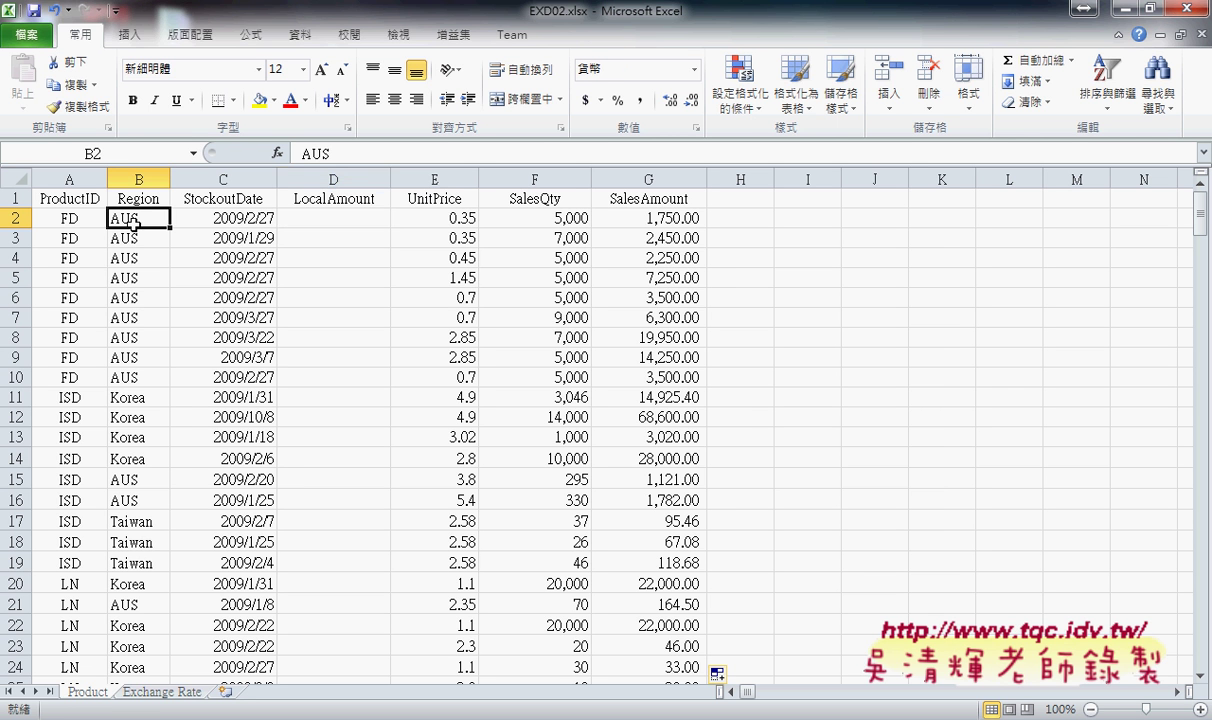
click(160, 691)
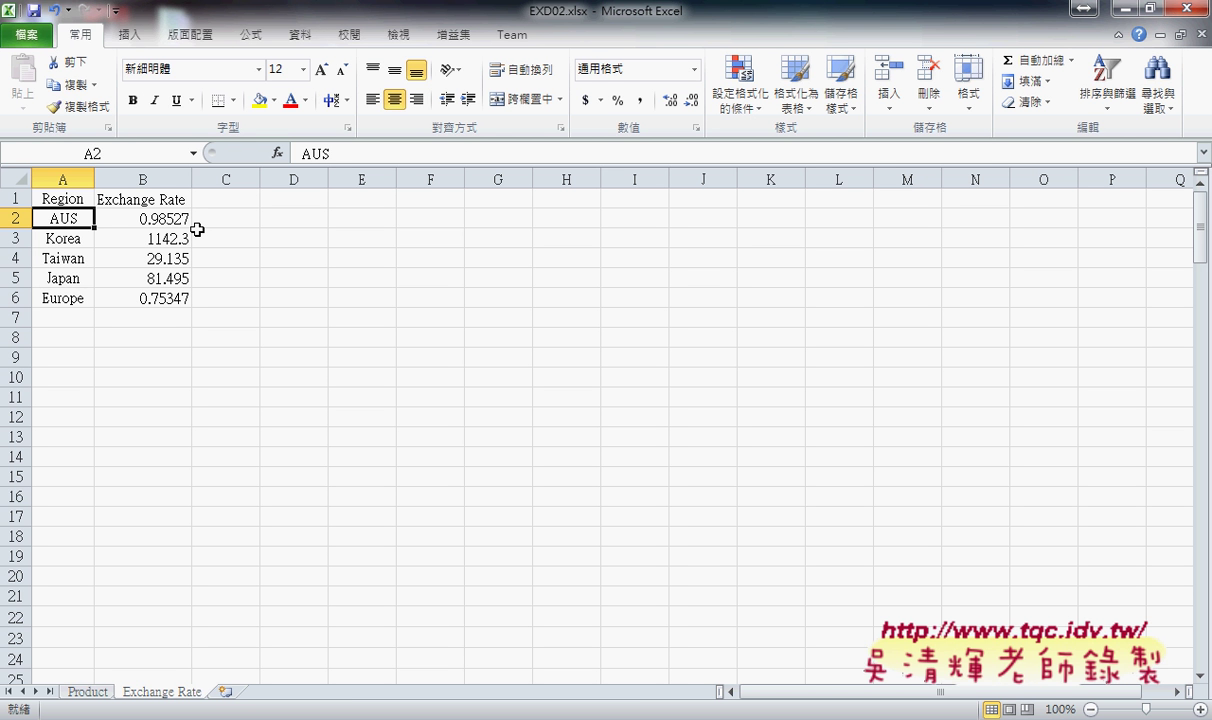
Check the AUS exchange rate in B2, then return to Product's SalesAmount formula in G2.
click(176, 217)
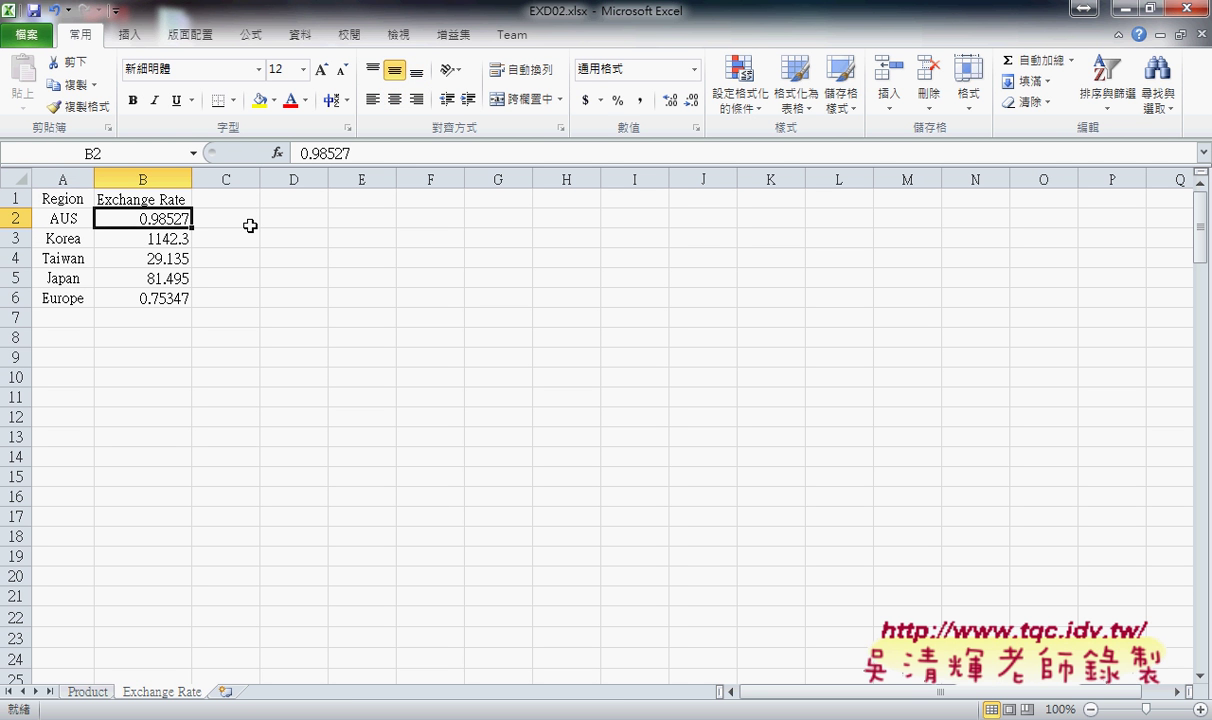
click(87, 691)
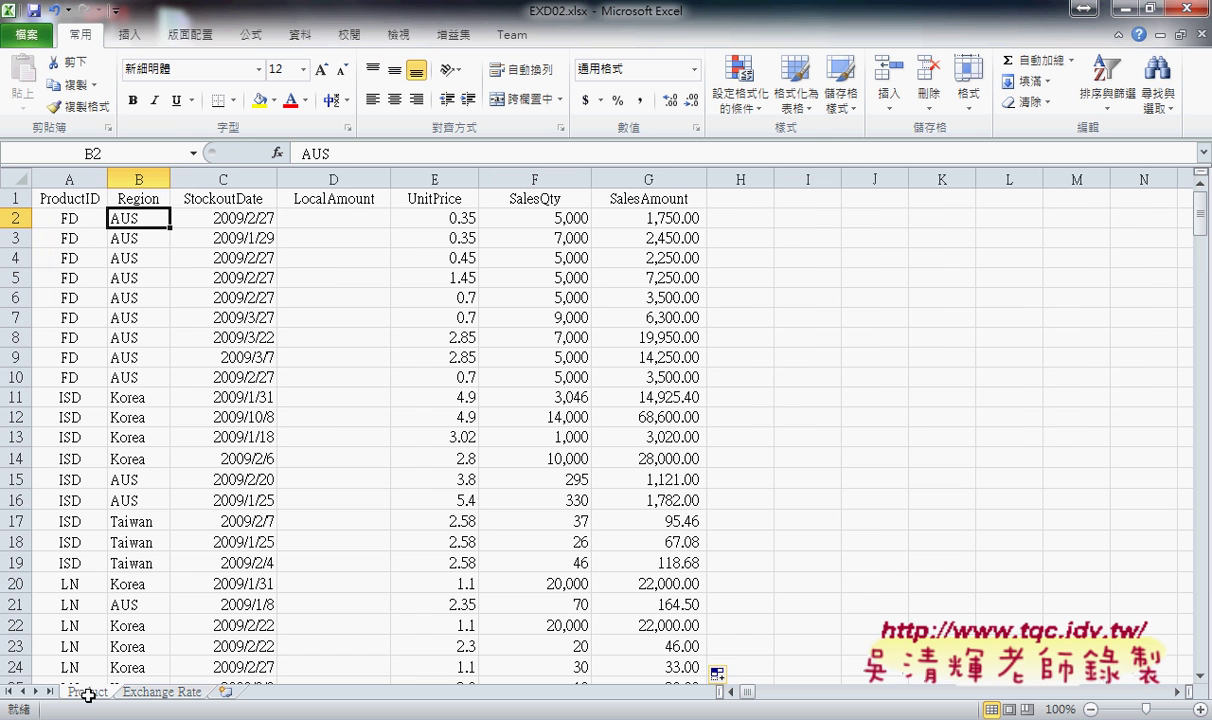
click(655, 219)
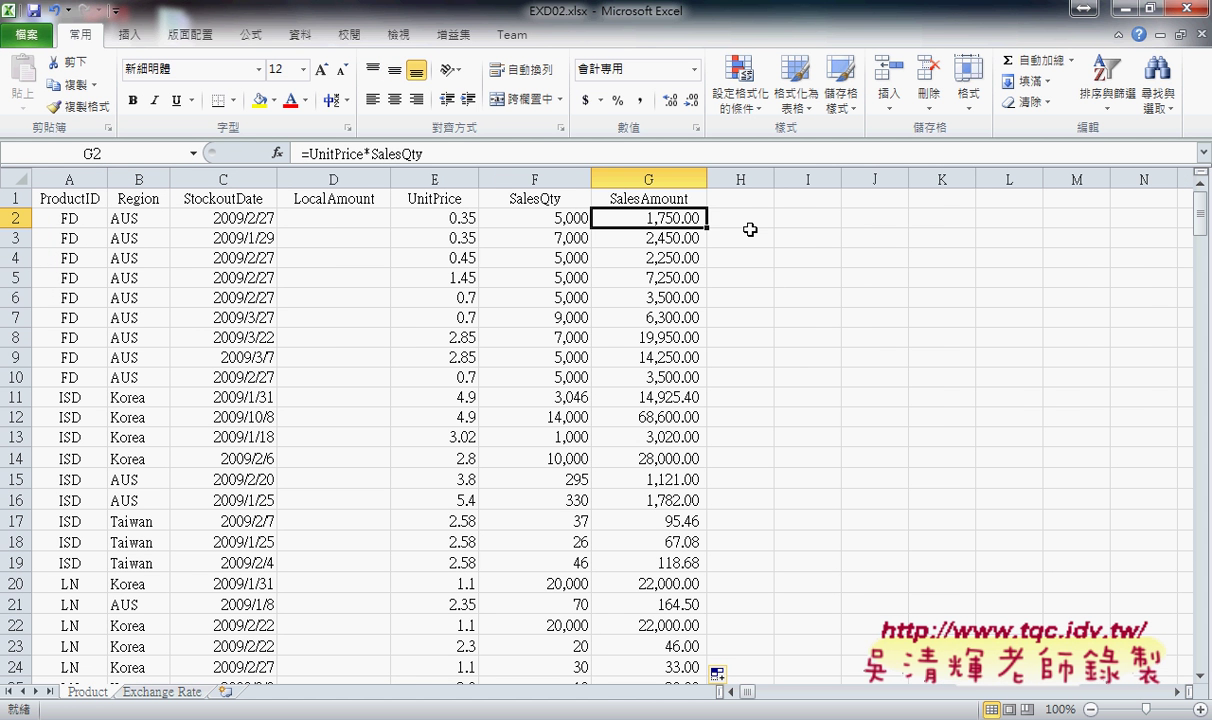
Compare the LocalAmount and Region cells for the AUS row 2 and Korea row 11.
click(345, 217)
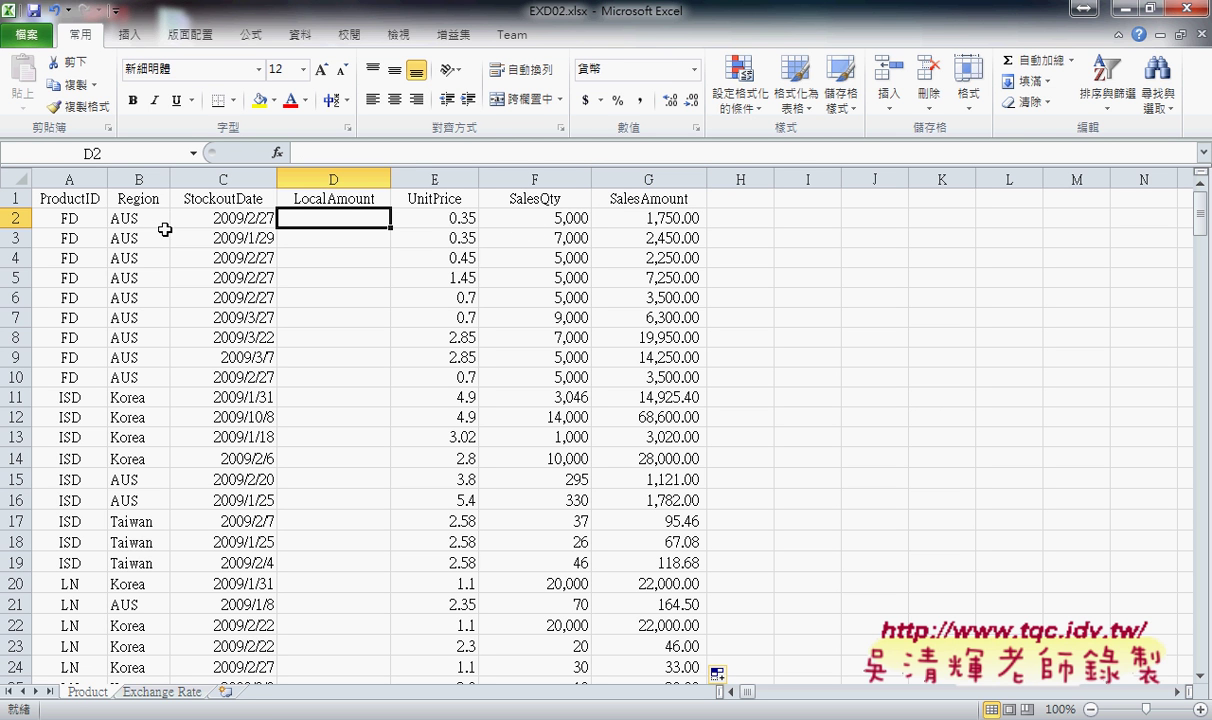
click(135, 217)
click(312, 214)
click(128, 397)
click(330, 396)
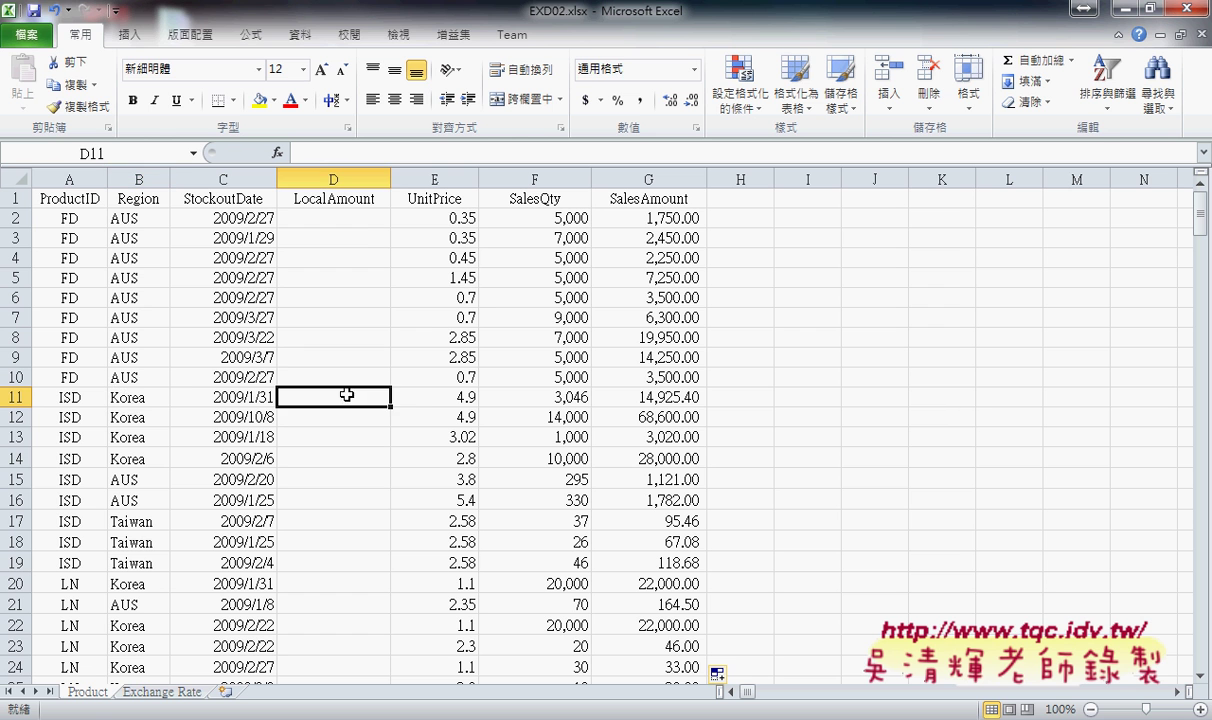
click(130, 398)
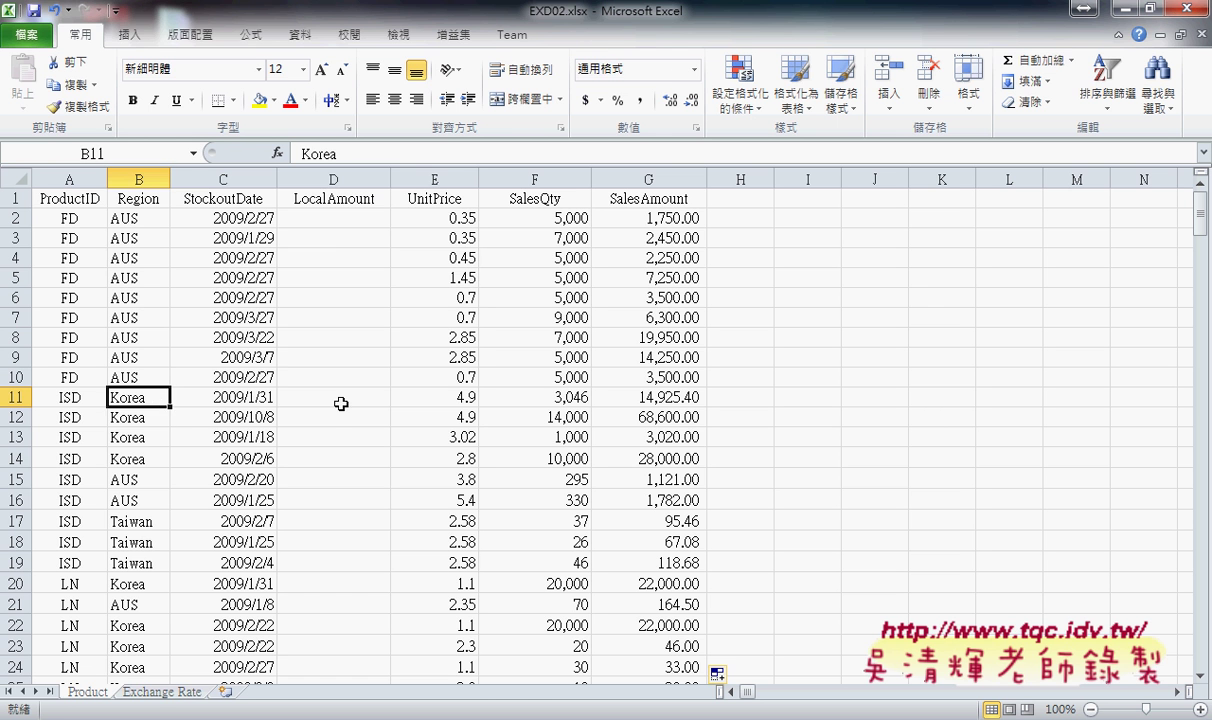
Inspect row 11's Korea region, its 1142.3 exchange rate, and the SalesAmount formula.
click(320, 392)
click(130, 401)
click(312, 397)
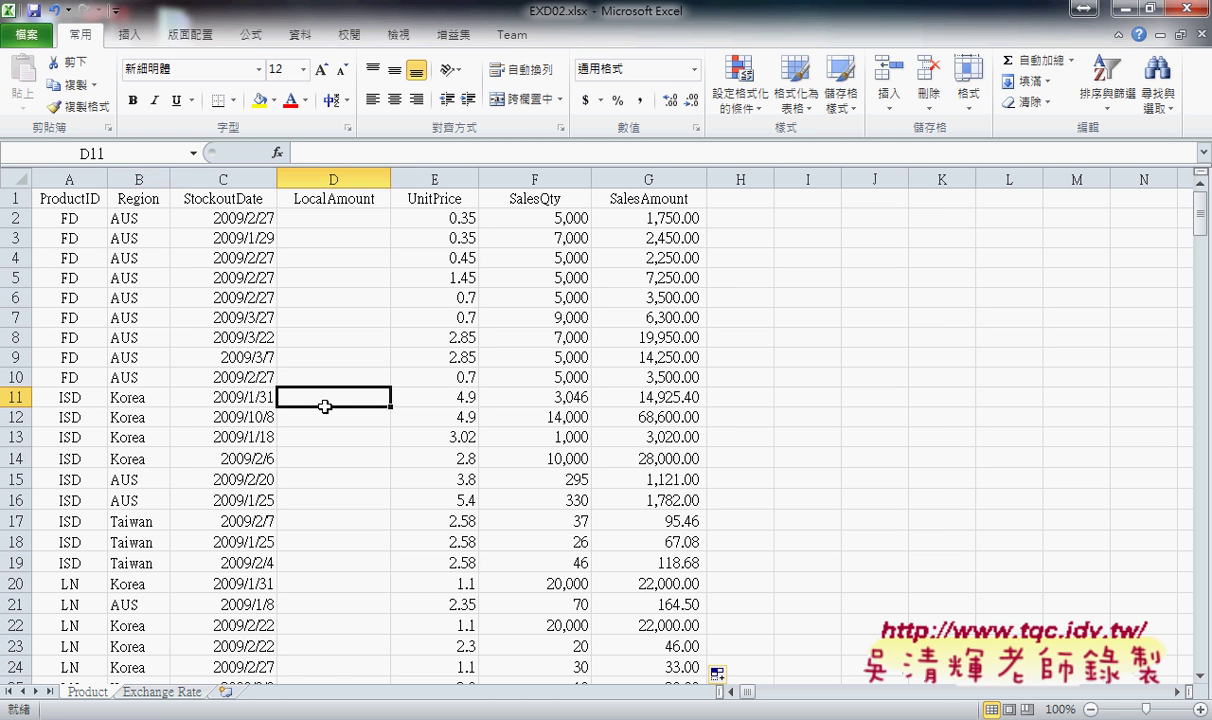
click(160, 691)
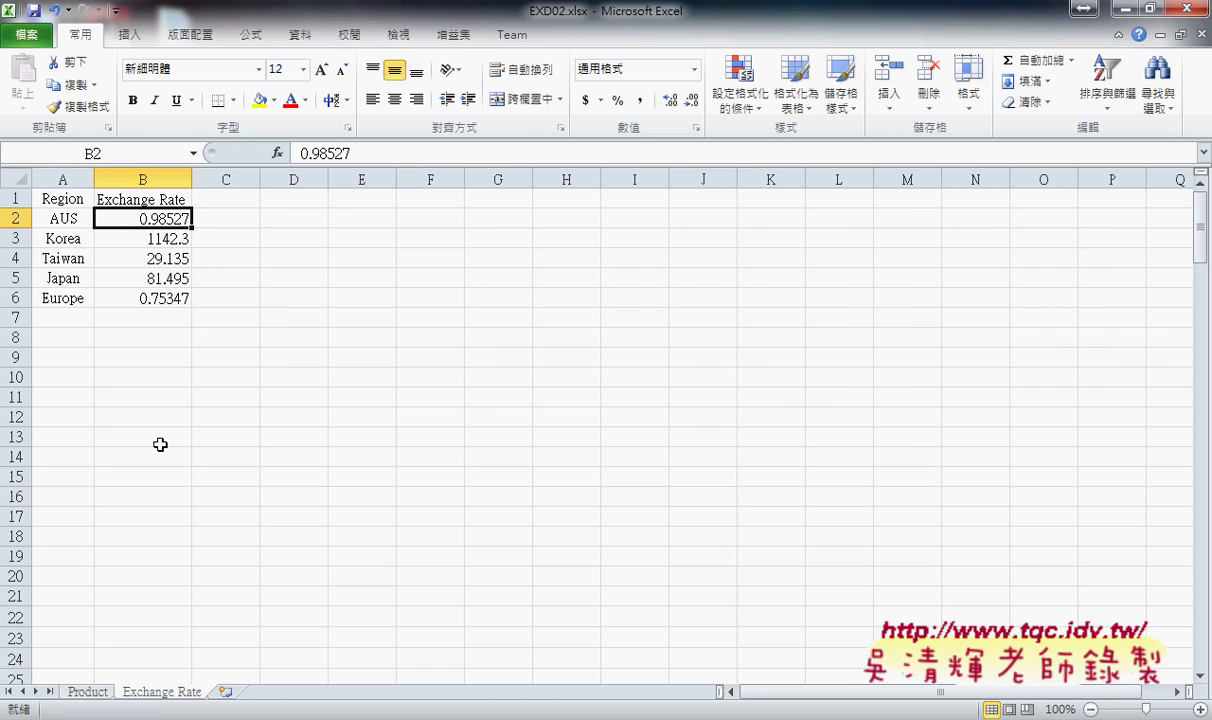
click(70, 240)
click(155, 240)
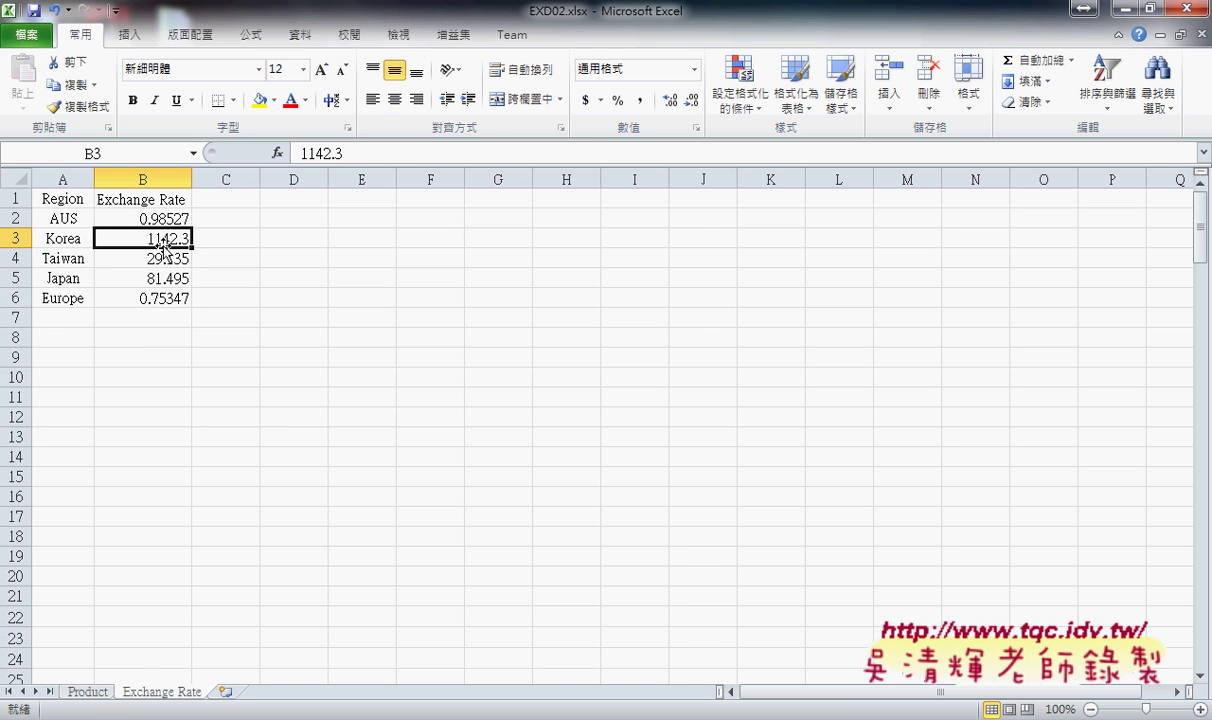
click(90, 690)
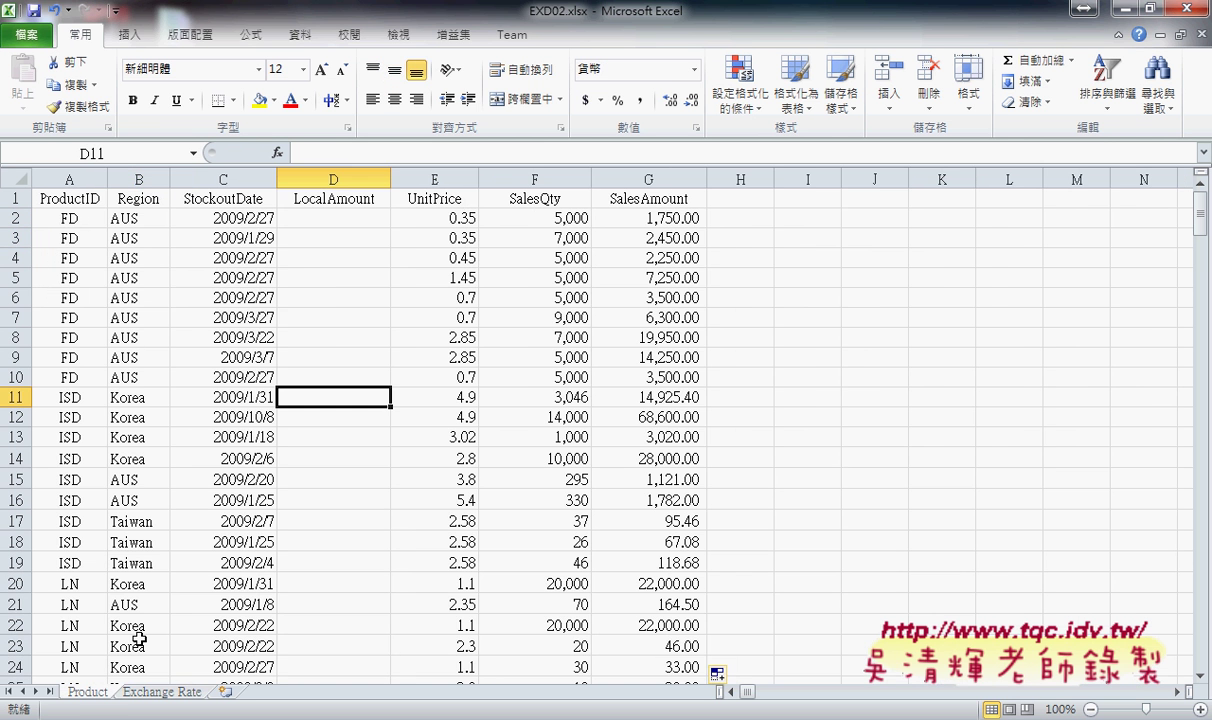
click(666, 397)
click(345, 401)
Mark the SalesAmount wording in the LocalAmount task on the exam PDF.
click(431, 653)
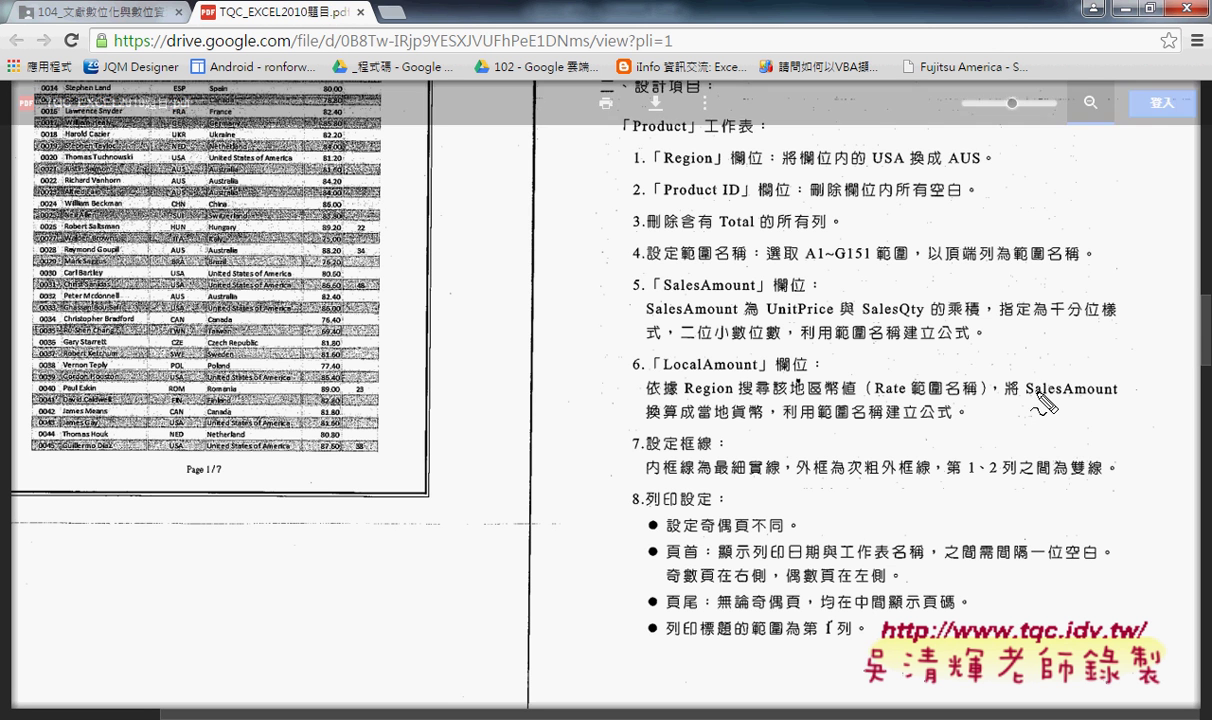
drag(1027, 401, 1101, 398)
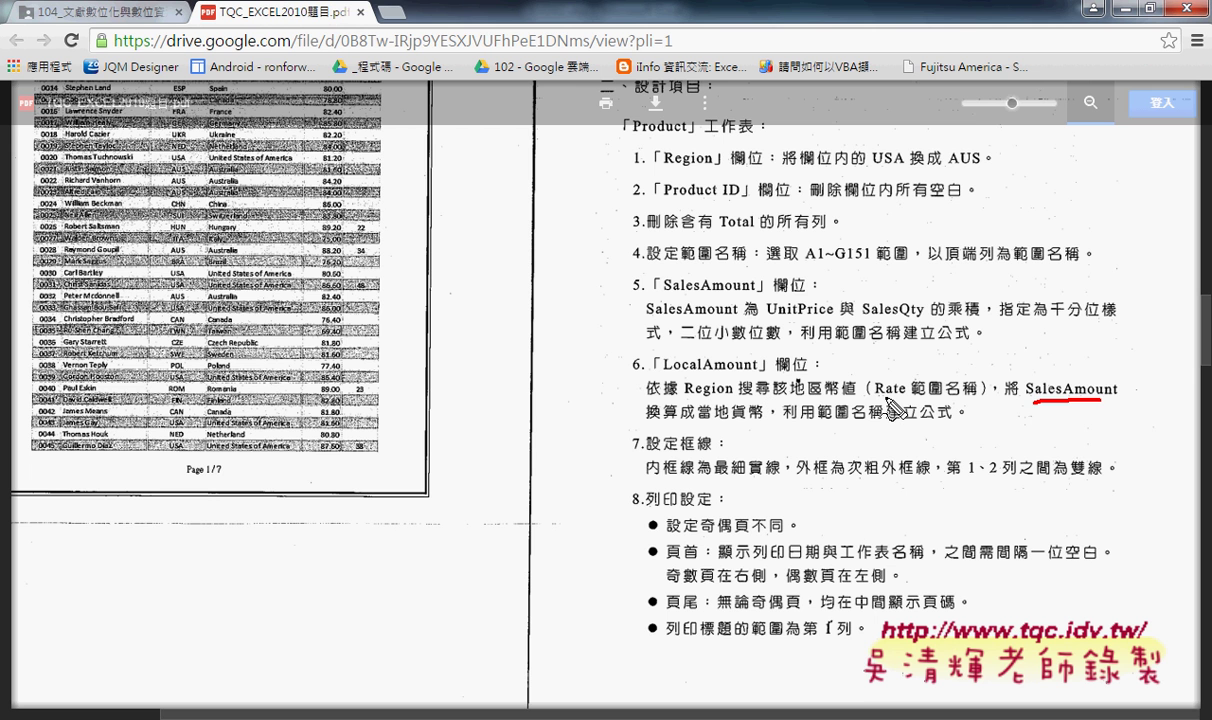
drag(1118, 380, 1137, 398)
drag(1137, 380, 1118, 398)
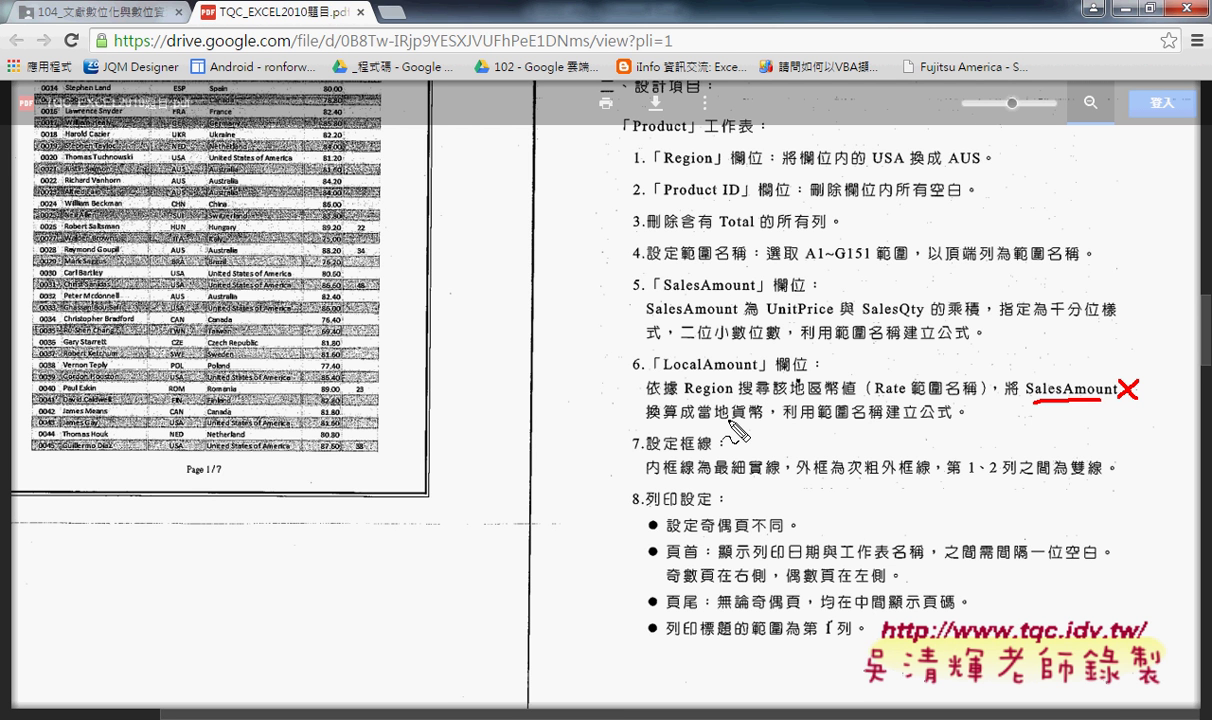
key(Escape)
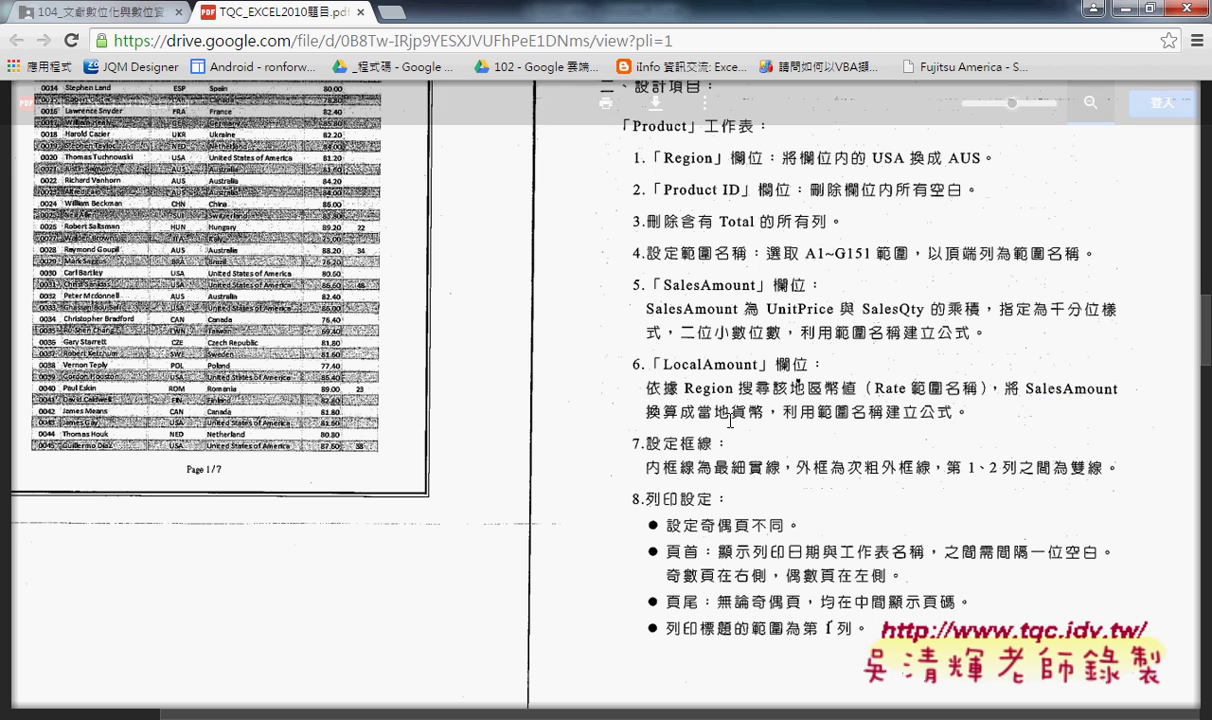
key(alt+Tab)
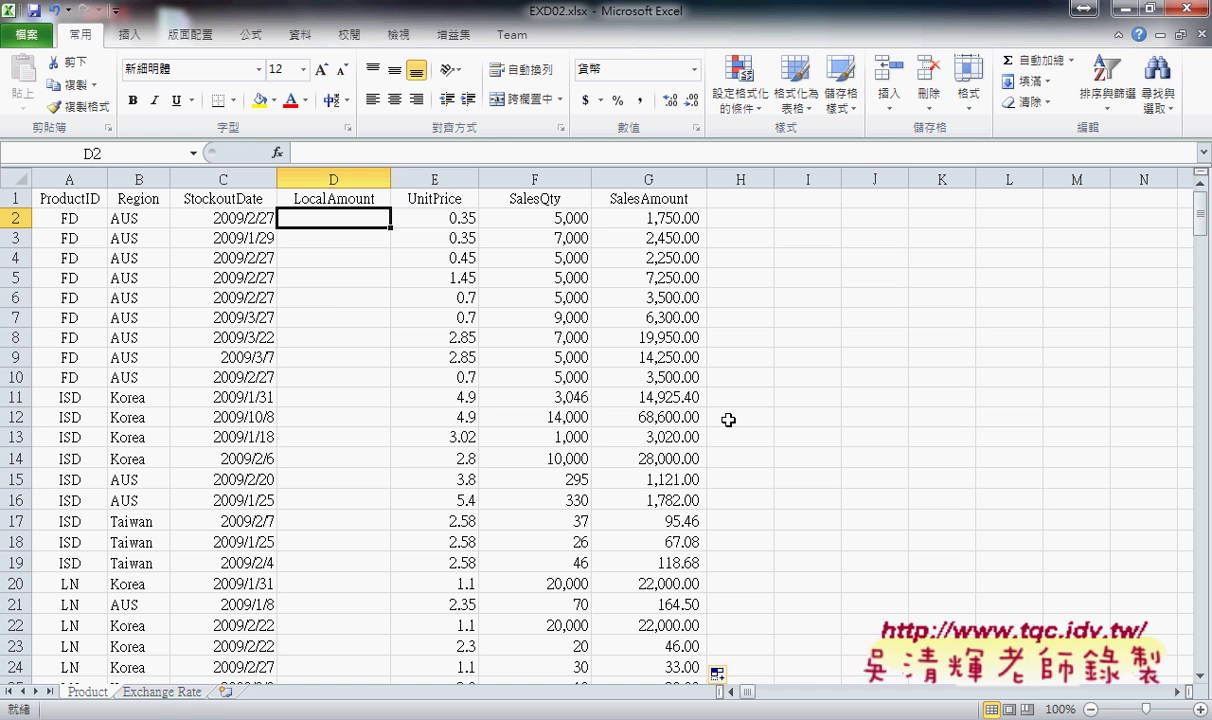
Check row 2's AUS region, its 0.98527 exchange rate, and the =UnitPrice*SalesQty formula.
click(125, 216)
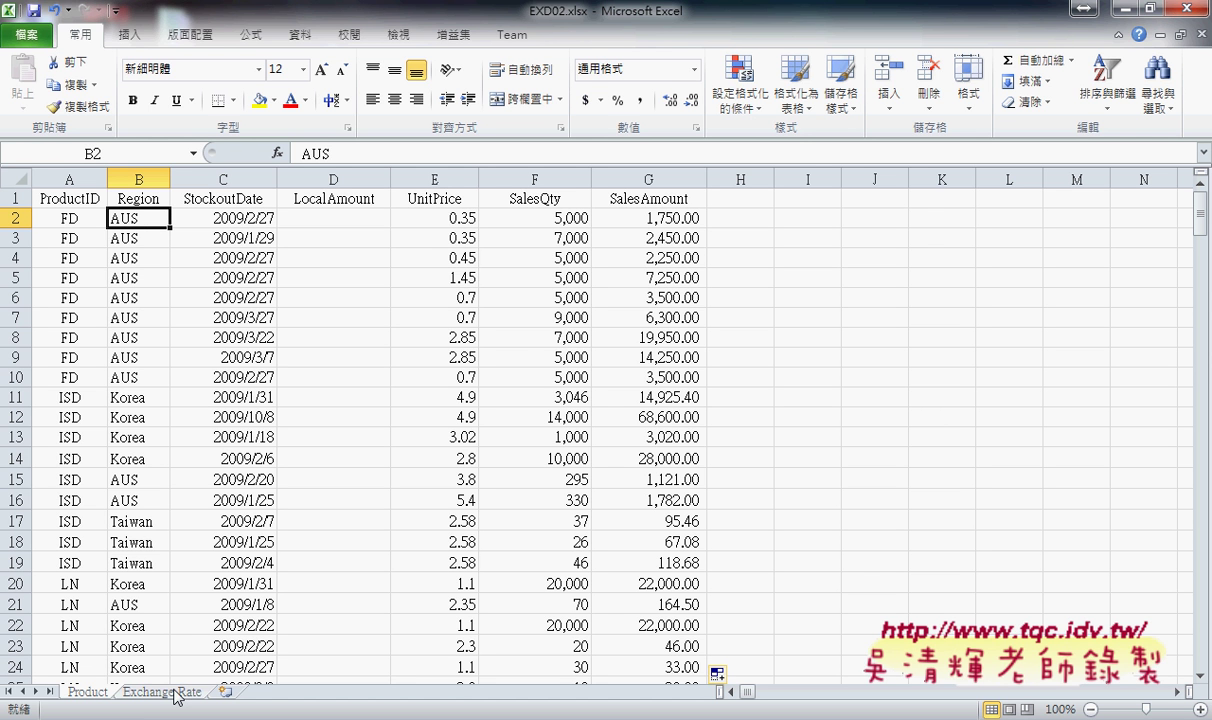
click(667, 218)
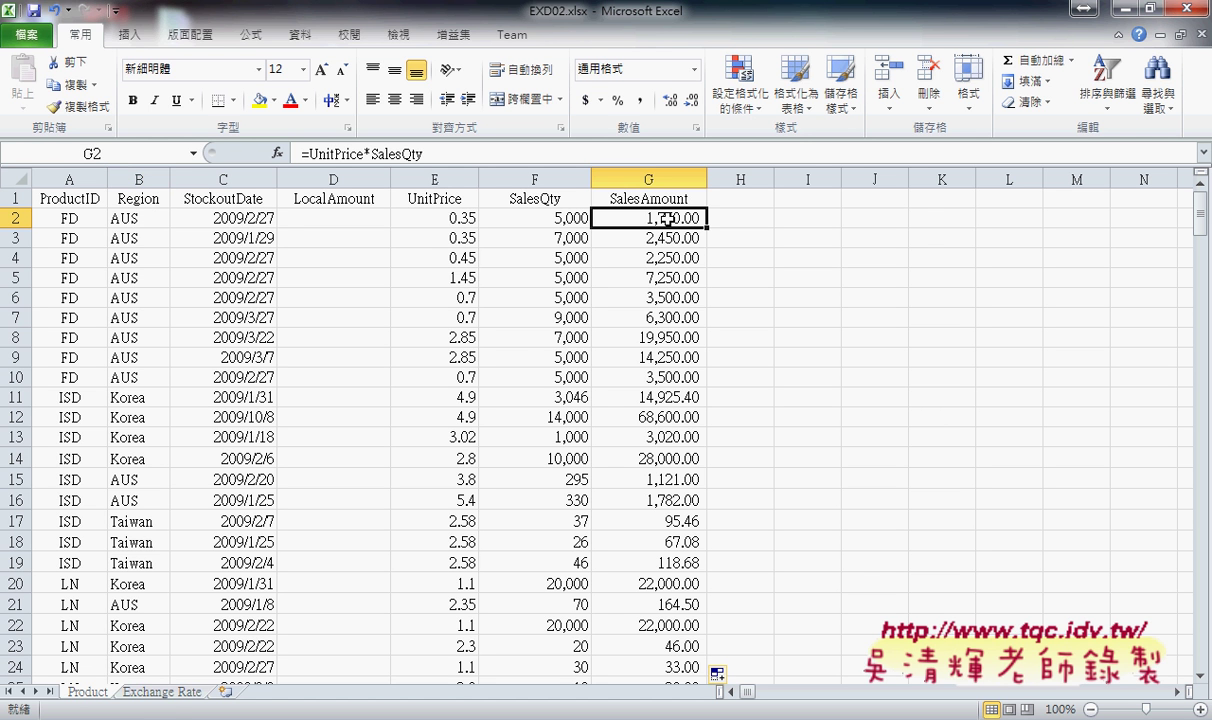
click(147, 220)
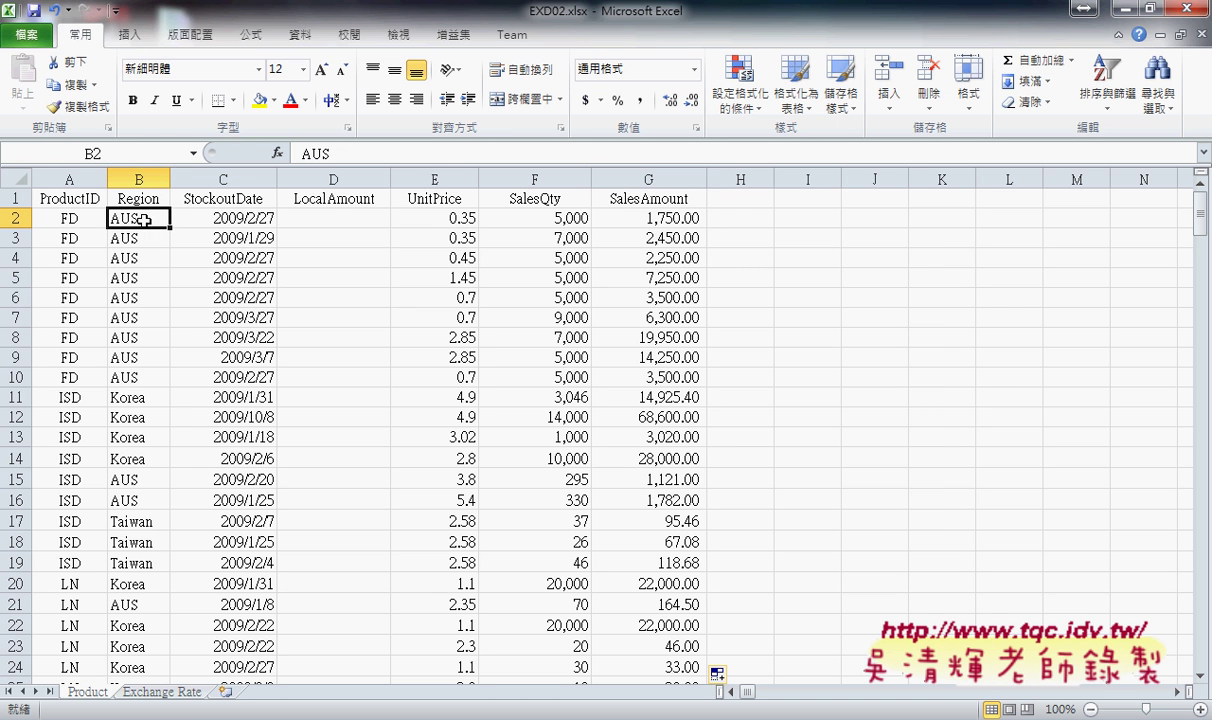
click(176, 693)
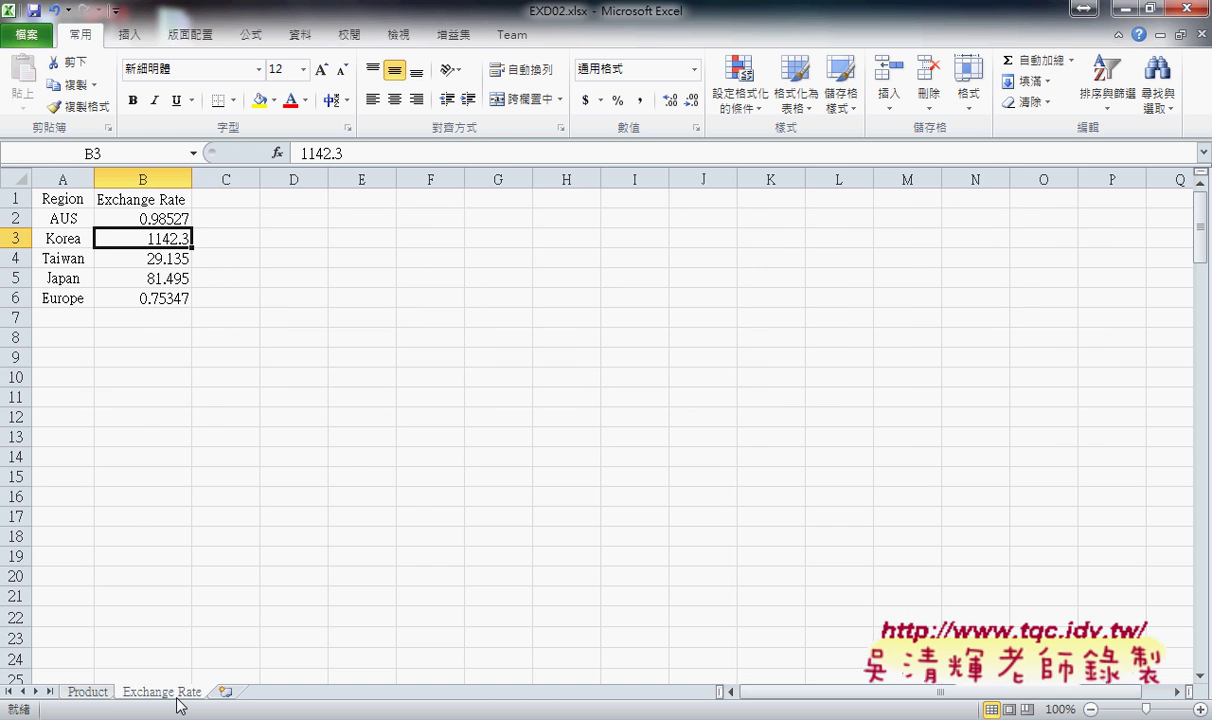
click(146, 214)
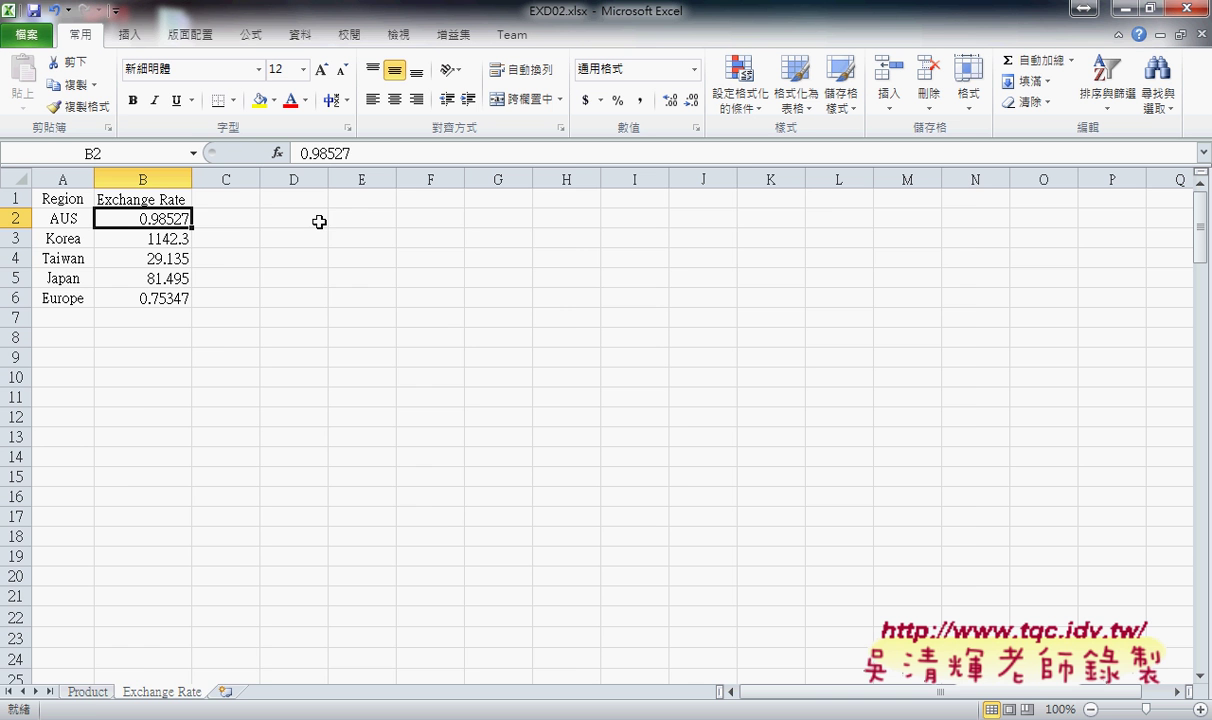
click(88, 690)
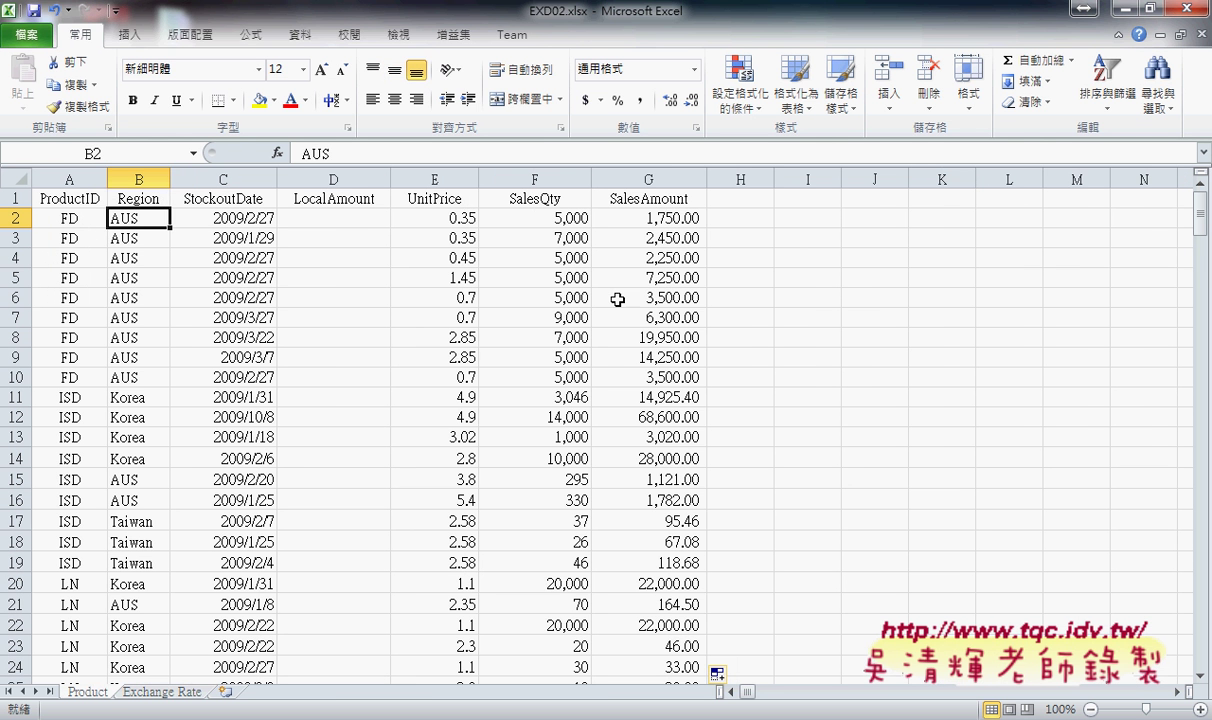
click(615, 215)
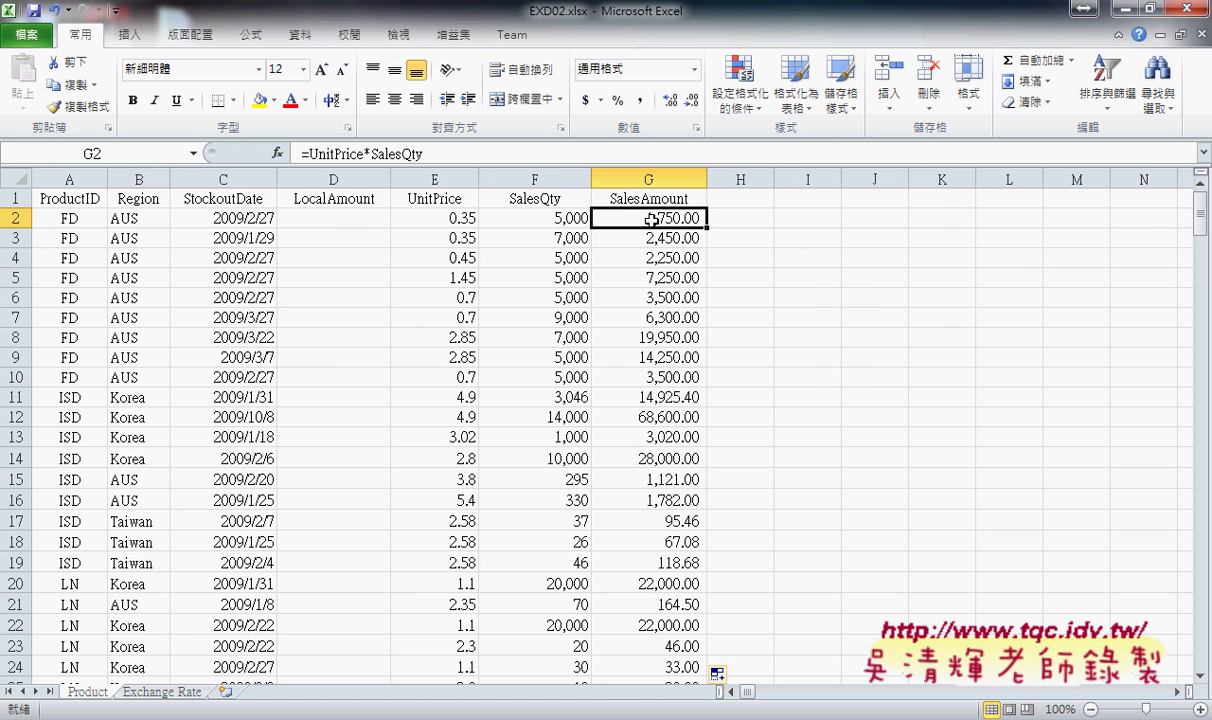
Annotate how D2's LocalAmount links the AUS region to the 1,750.00 SalesAmount, then select D2.
click(117, 220)
click(356, 216)
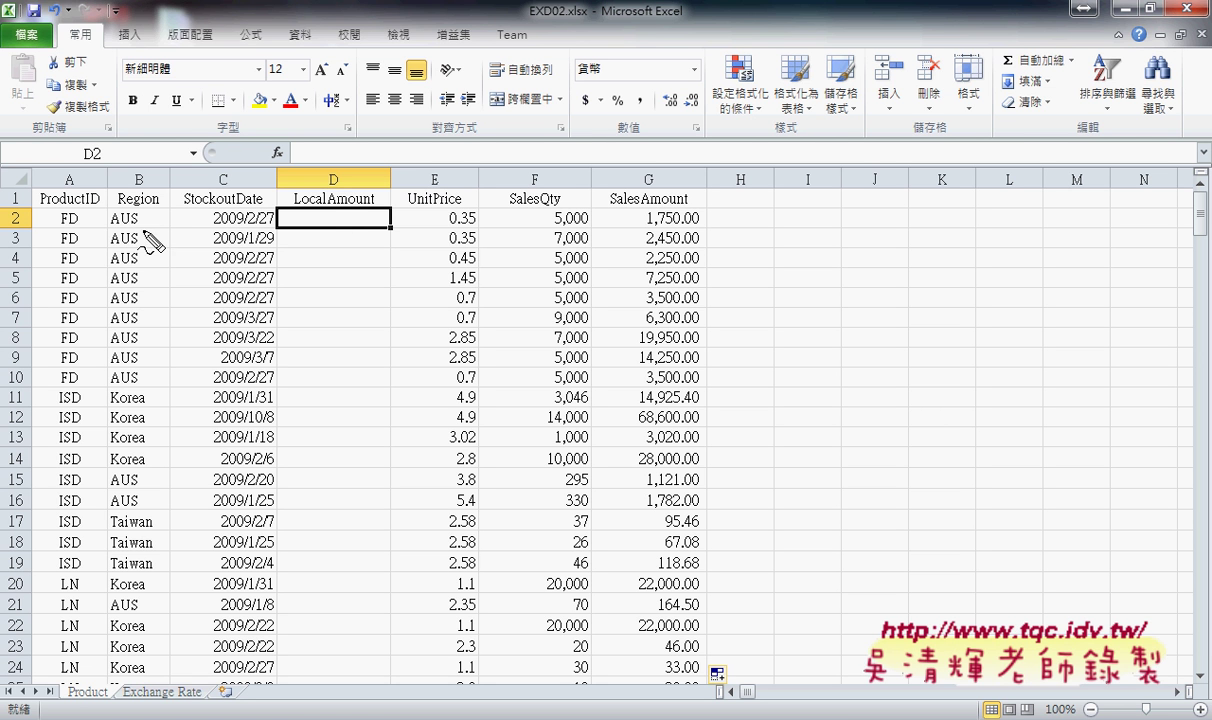
mouse_move(108, 208)
mouse_down()
mouse_move(146, 212)
mouse_move(150, 230)
mouse_move(298, 212)
mouse_move(307, 186)
mouse_up()
key(ctrl+z)
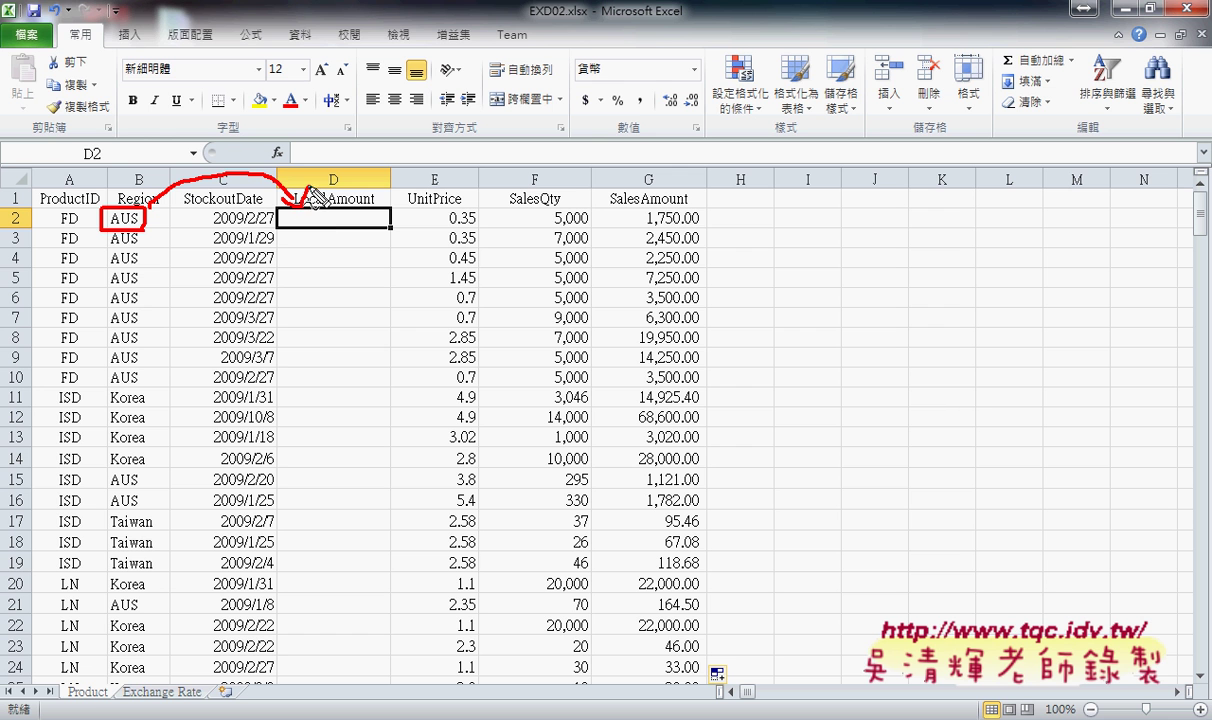
drag(688, 198, 670, 197)
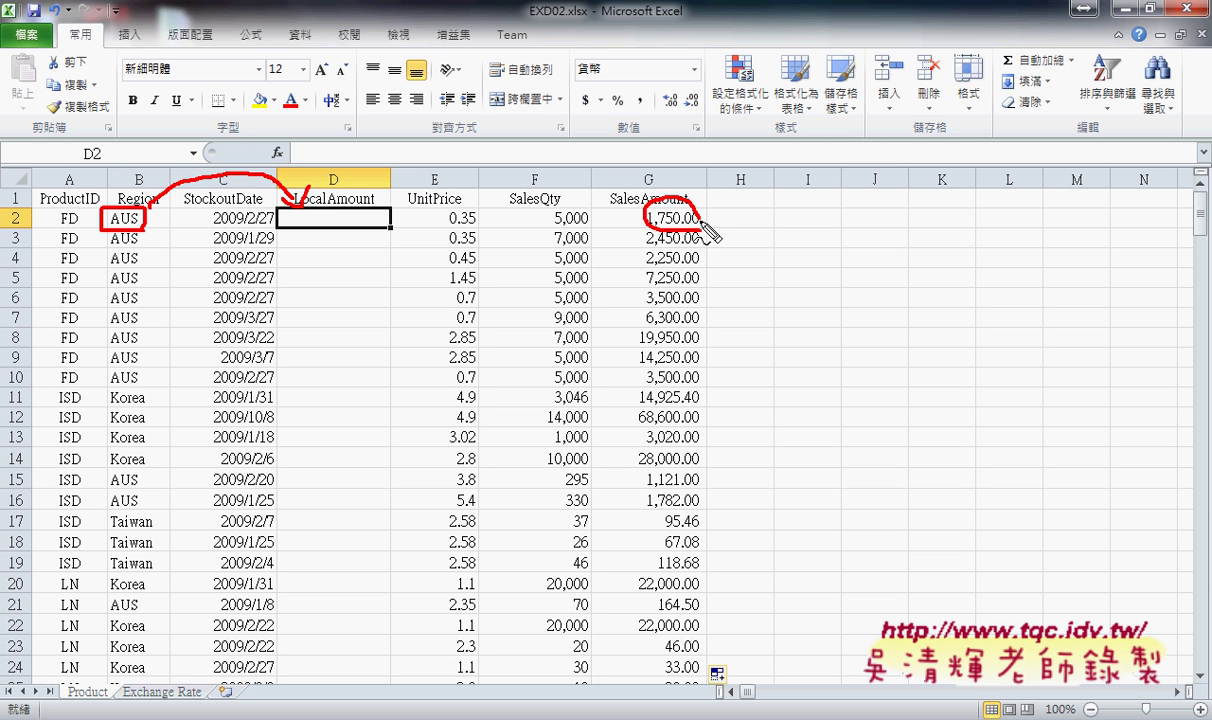
mouse_move(382, 192)
mouse_down()
mouse_move(614, 186)
mouse_move(628, 167)
mouse_up()
mouse_move(339, 181)
mouse_down()
mouse_move(357, 198)
mouse_move(340, 198)
mouse_up()
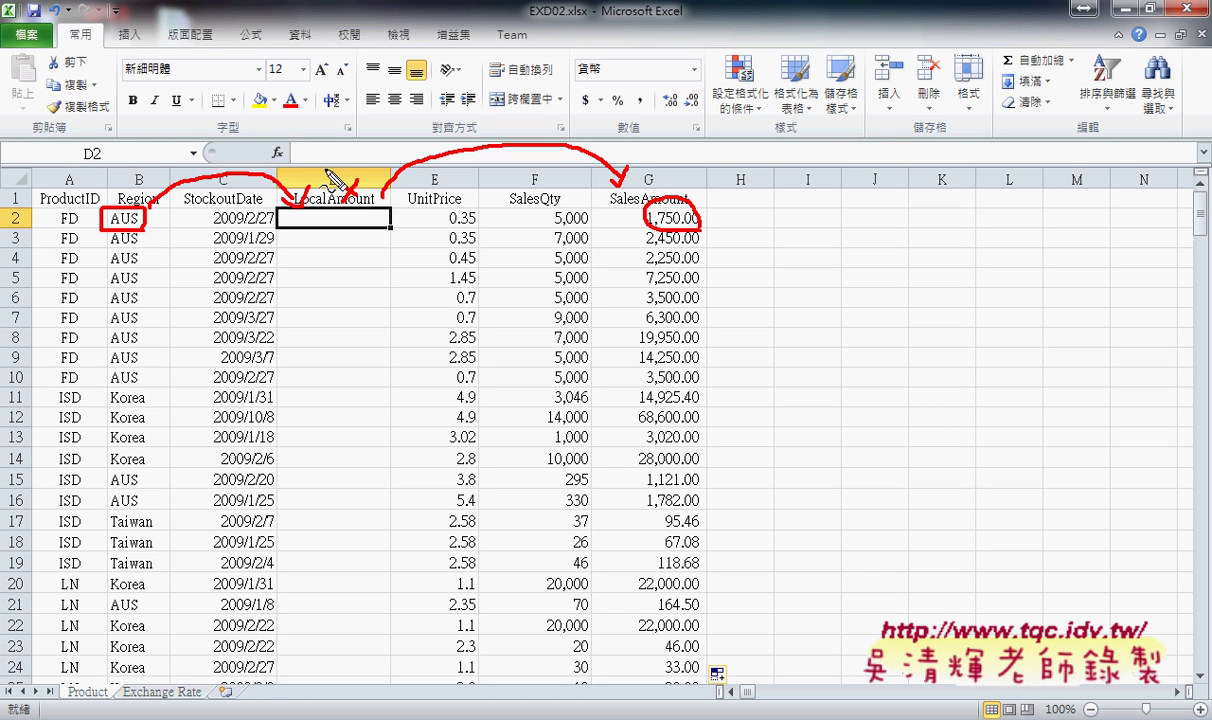
key(Escape)
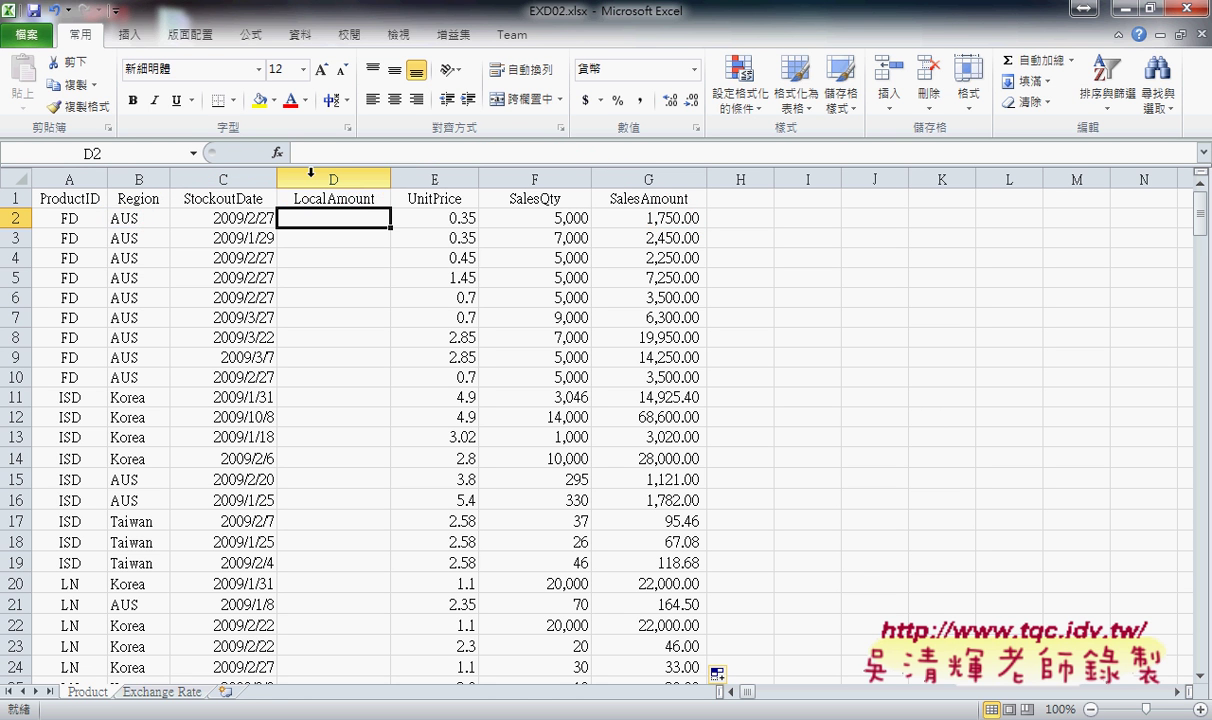
click(140, 214)
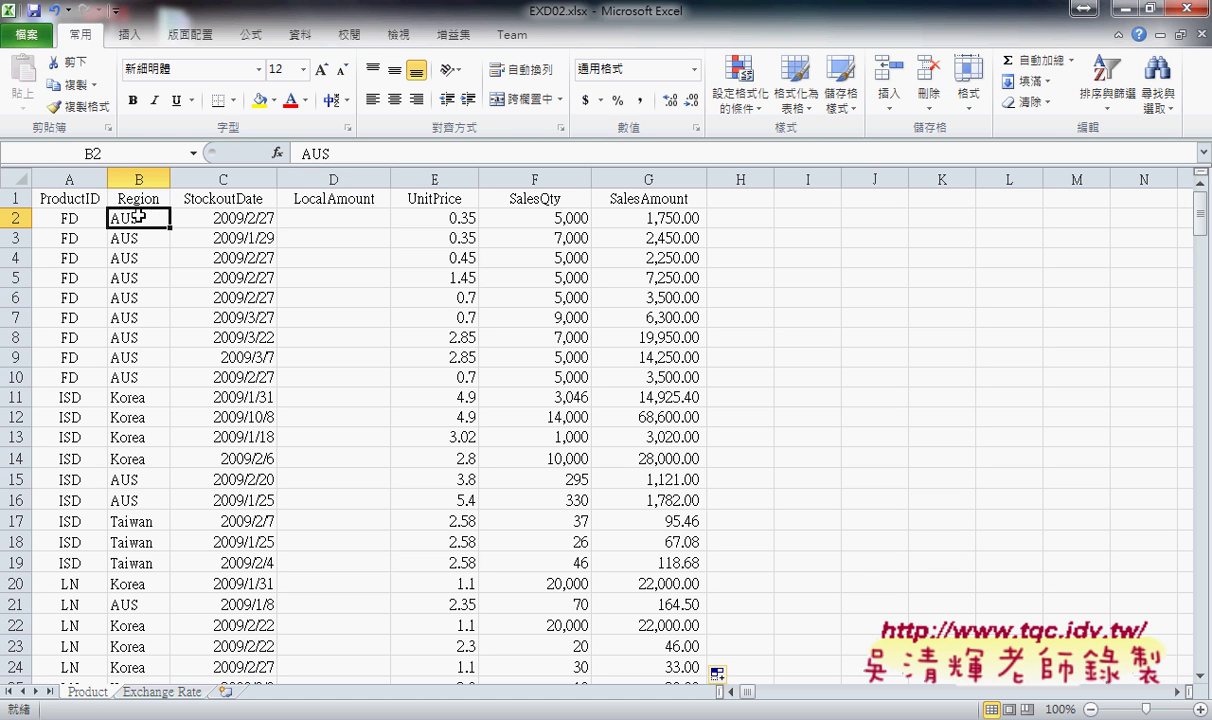
click(333, 220)
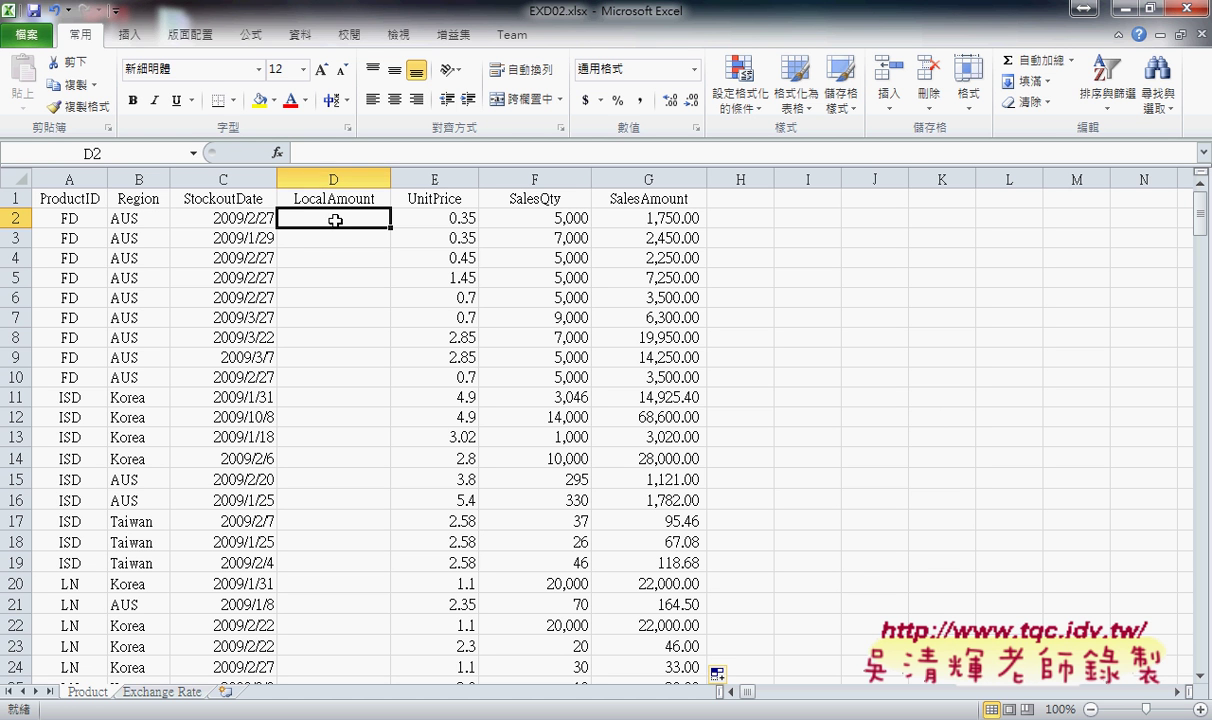
Insert an empty VLOOKUP function into D2 from the 檢視與參照 category.
click(279, 155)
click(688, 268)
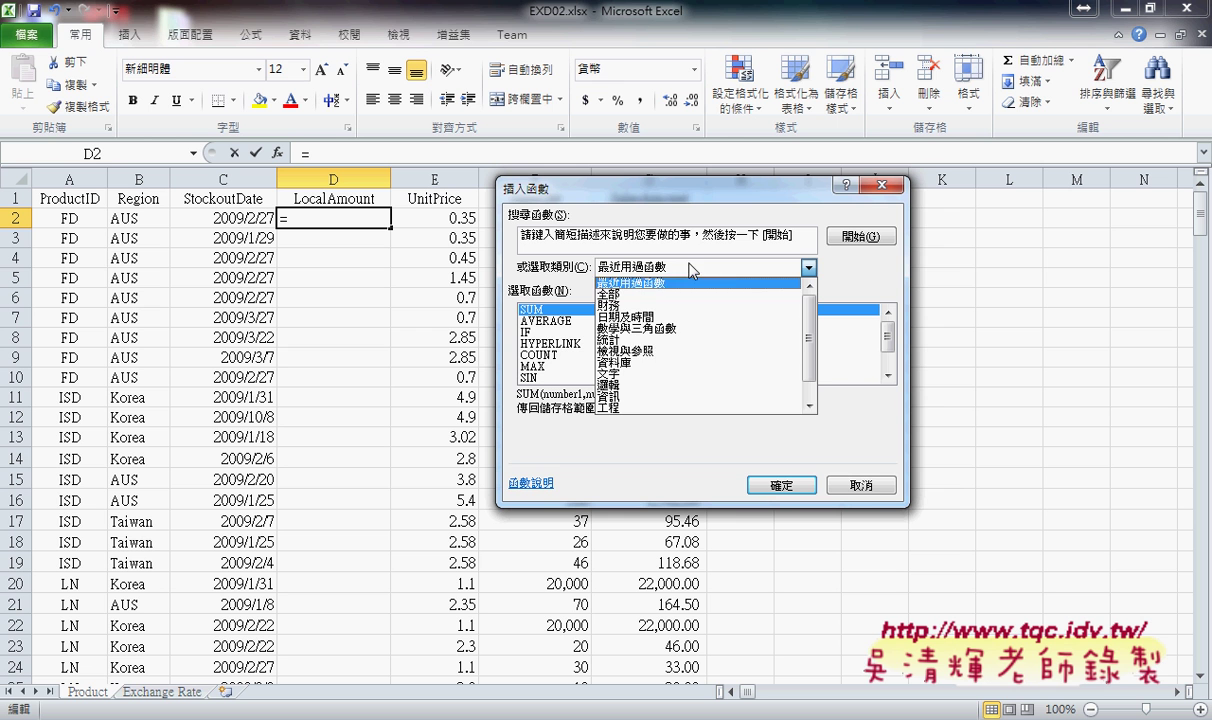
click(688, 365)
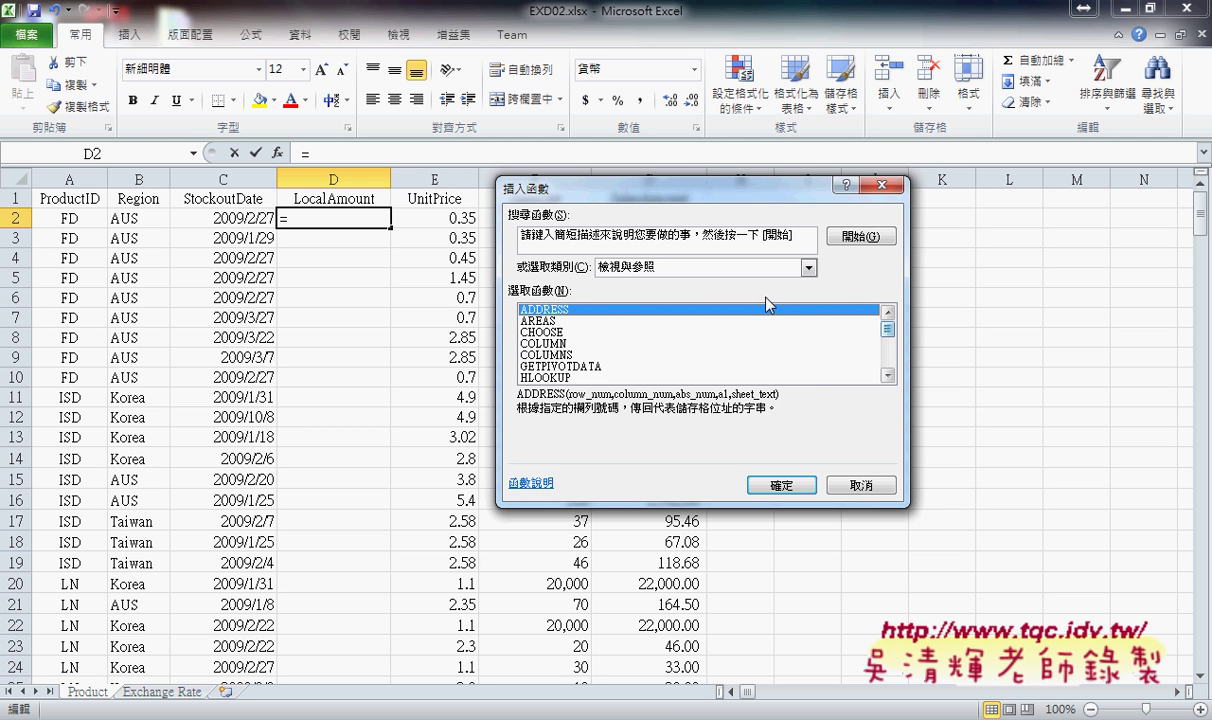
click(624, 268)
click(624, 269)
scroll(888, 376, down, 4)
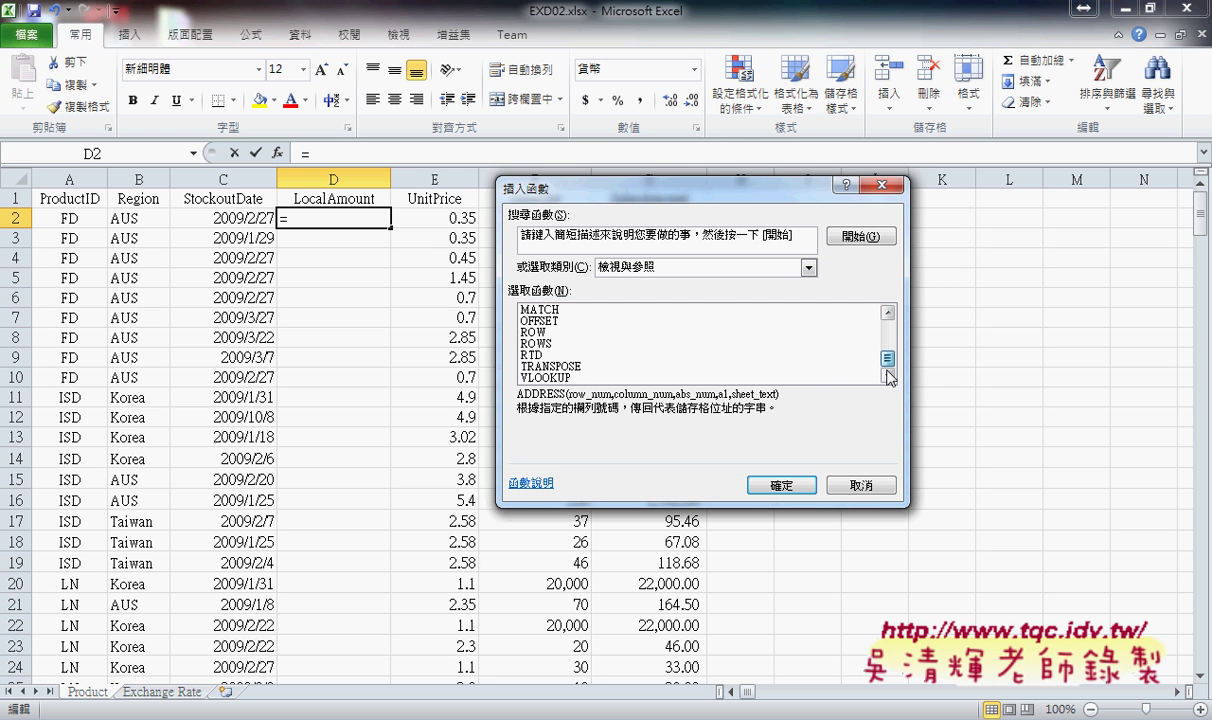
click(548, 379)
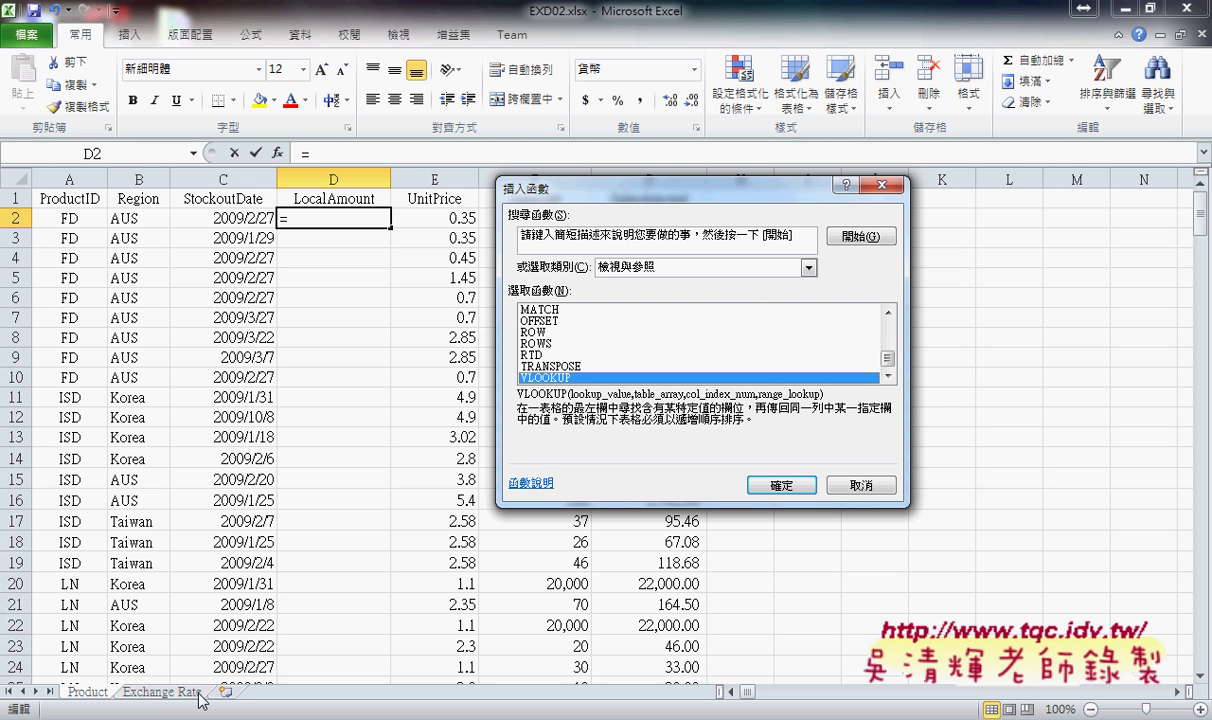
click(789, 486)
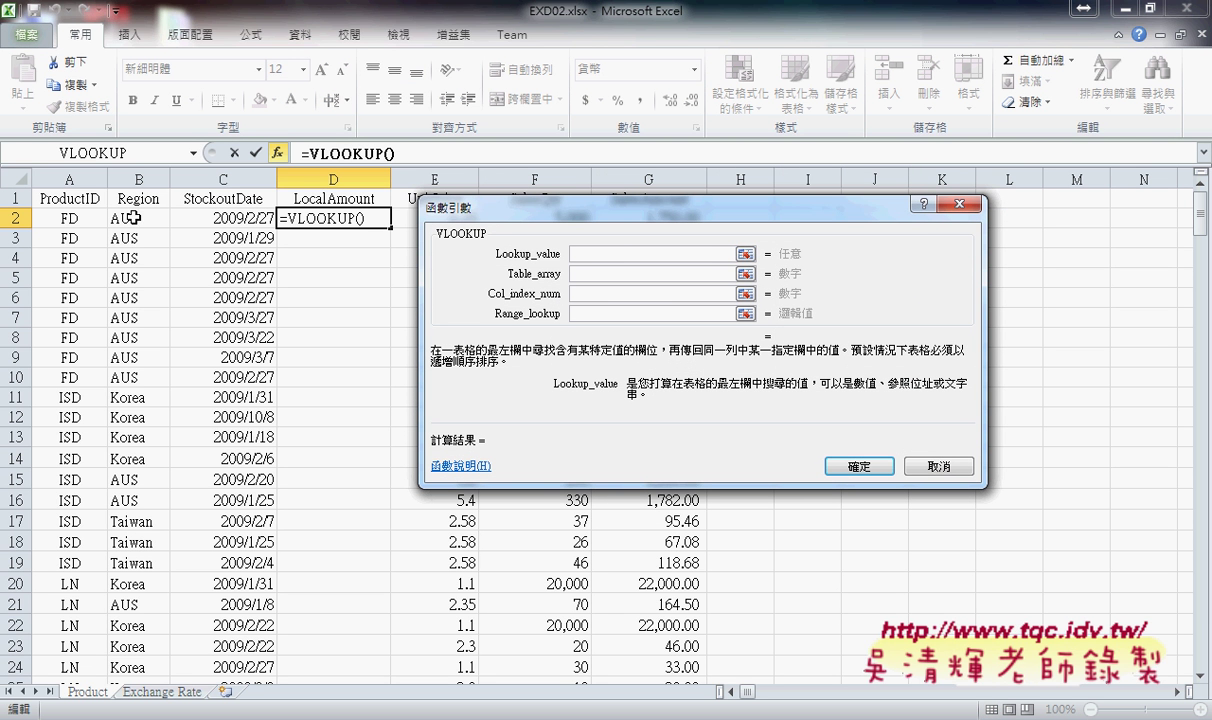
Fill VLOOKUP with Region, Rate, column 2 and match 0, giving =VLOOKUP(Region,Rate,2,0).
key(F3)
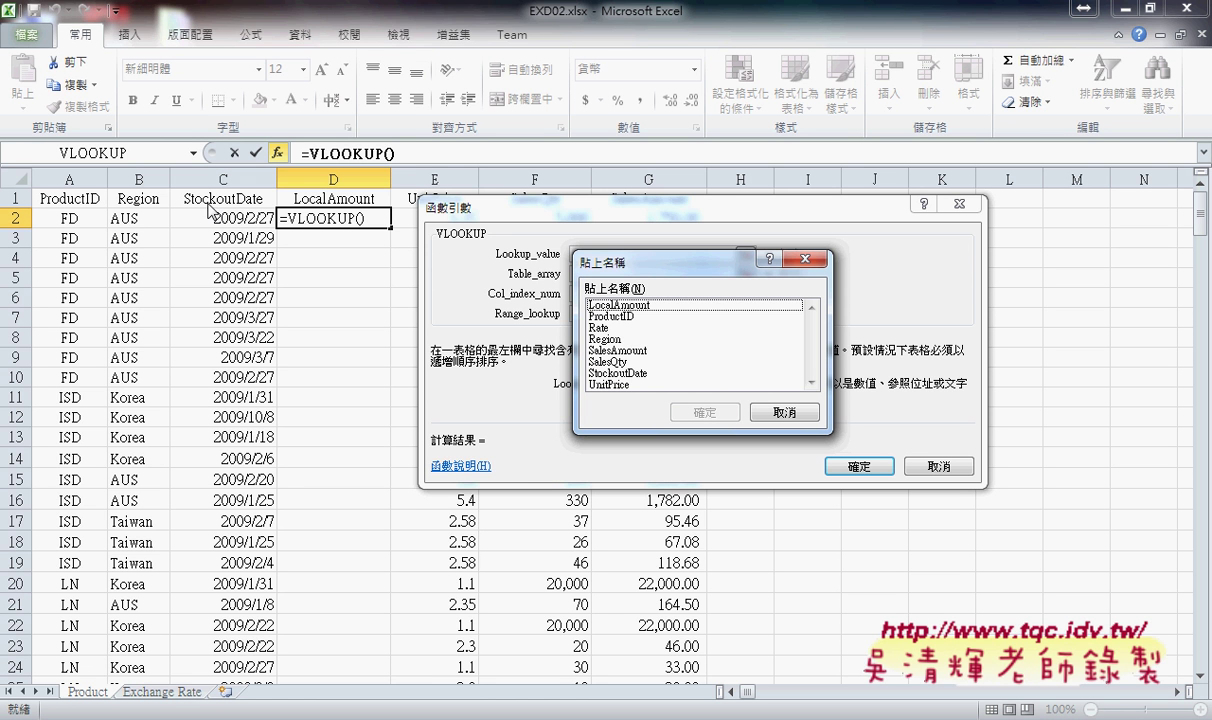
click(590, 339)
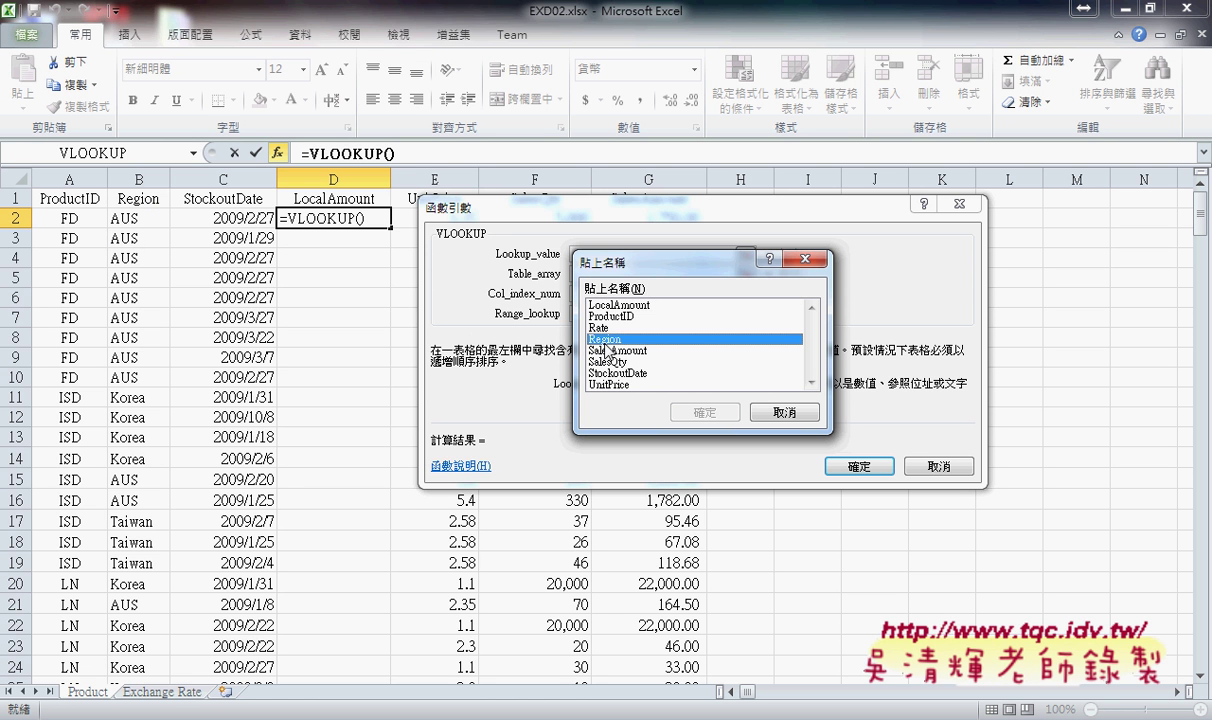
click(690, 410)
click(611, 275)
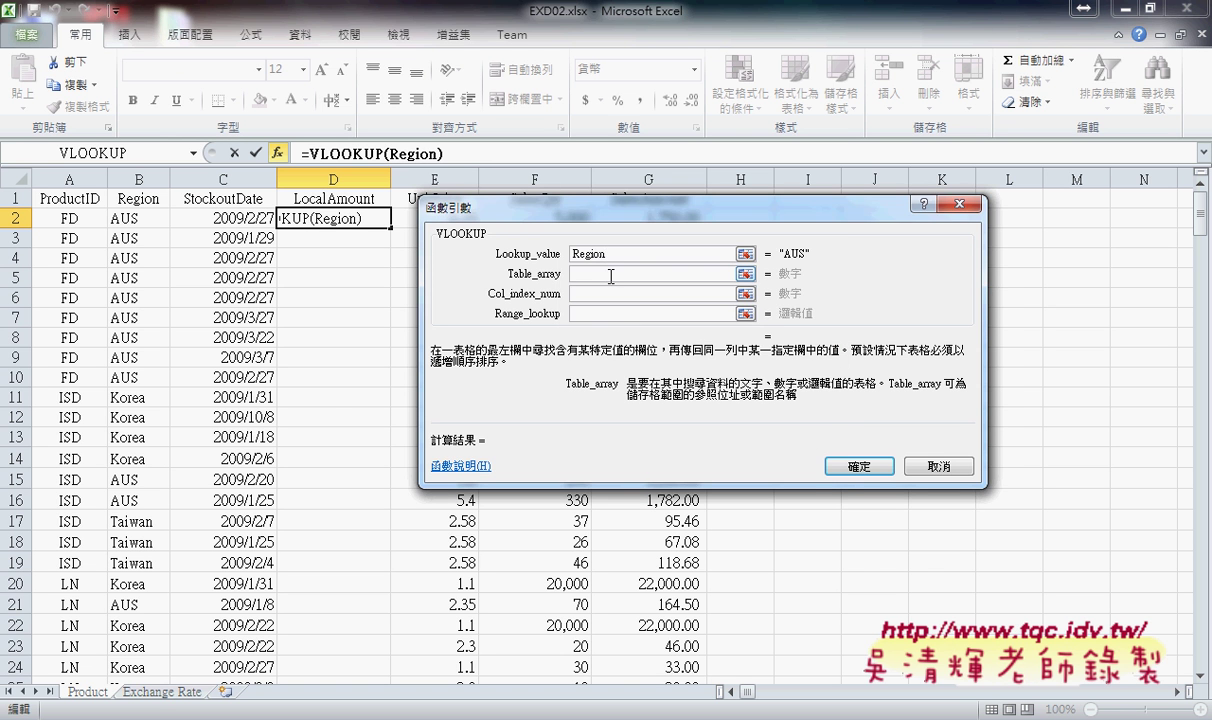
key(F3)
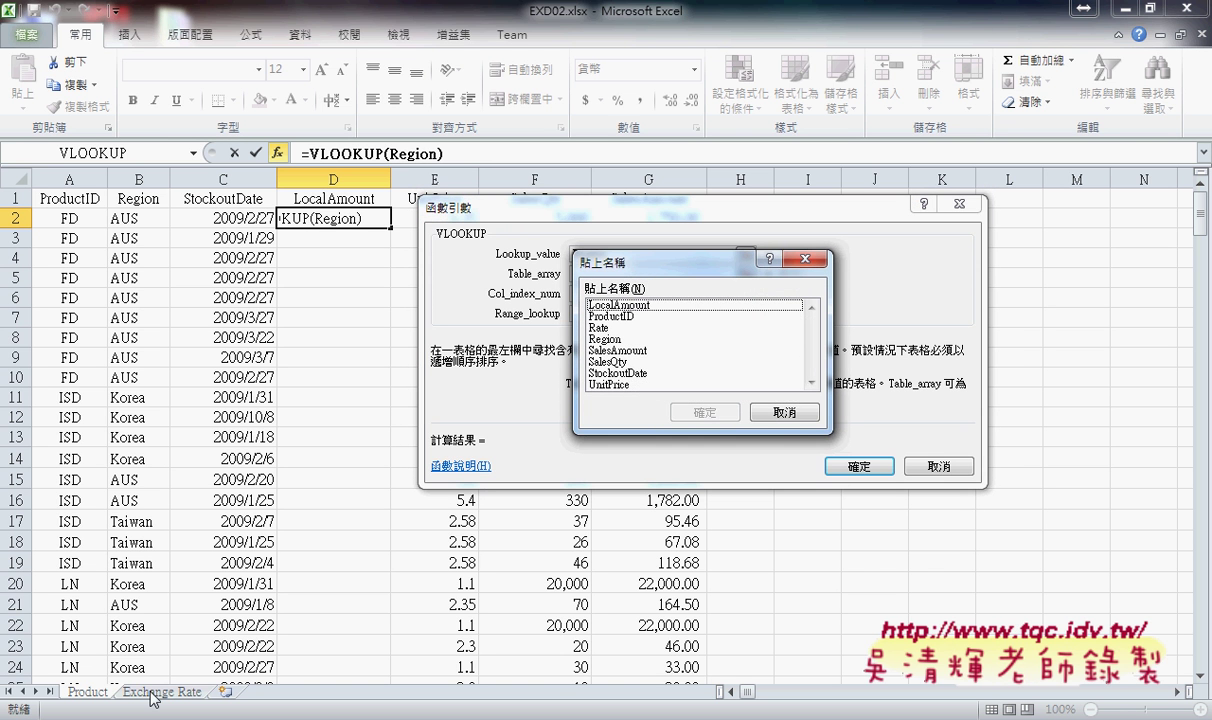
click(604, 329)
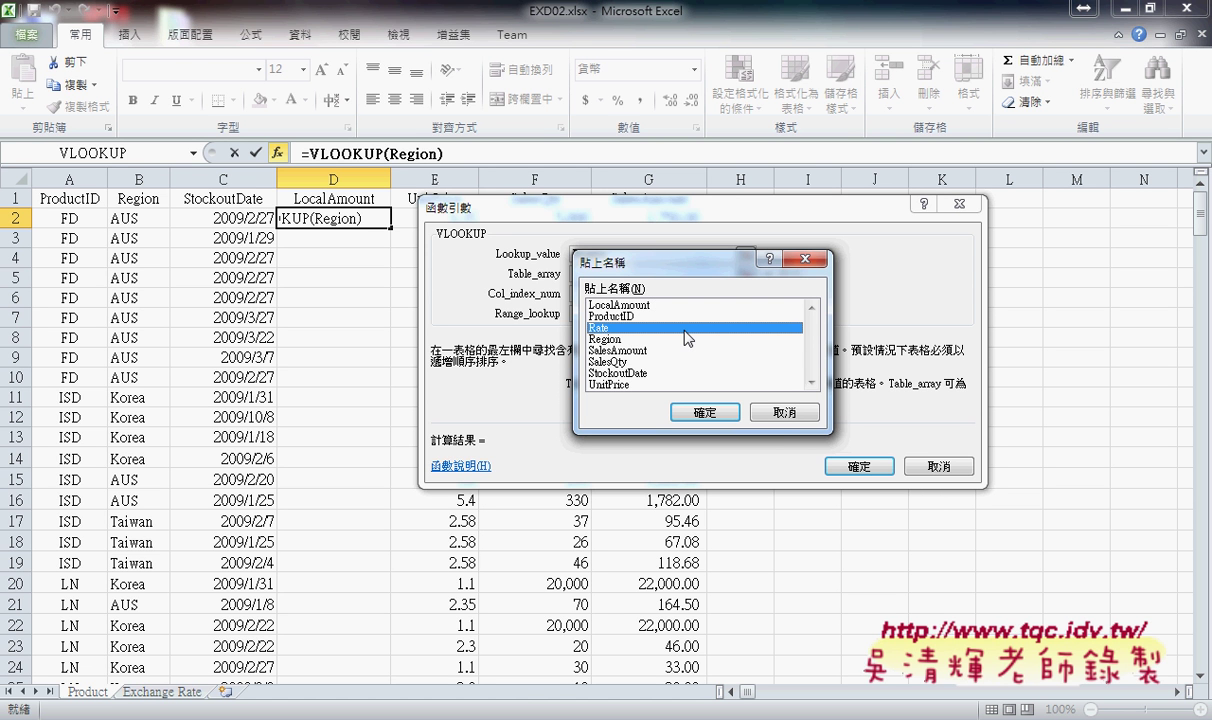
click(690, 412)
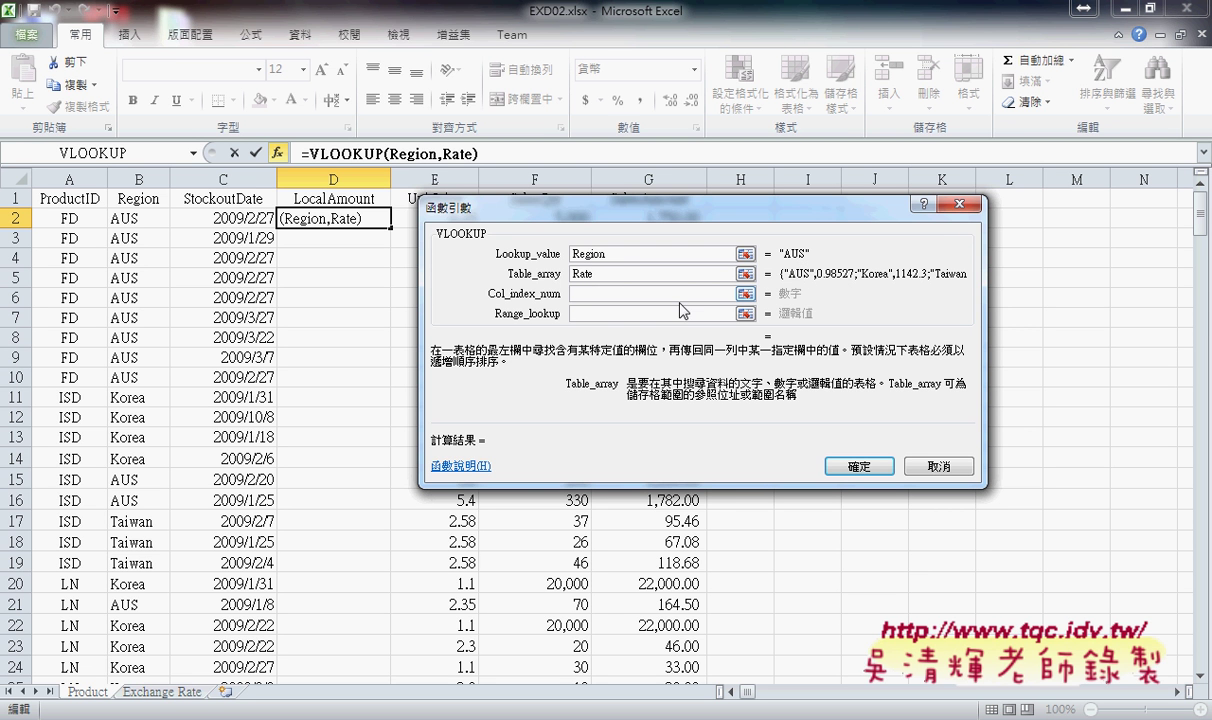
click(645, 294)
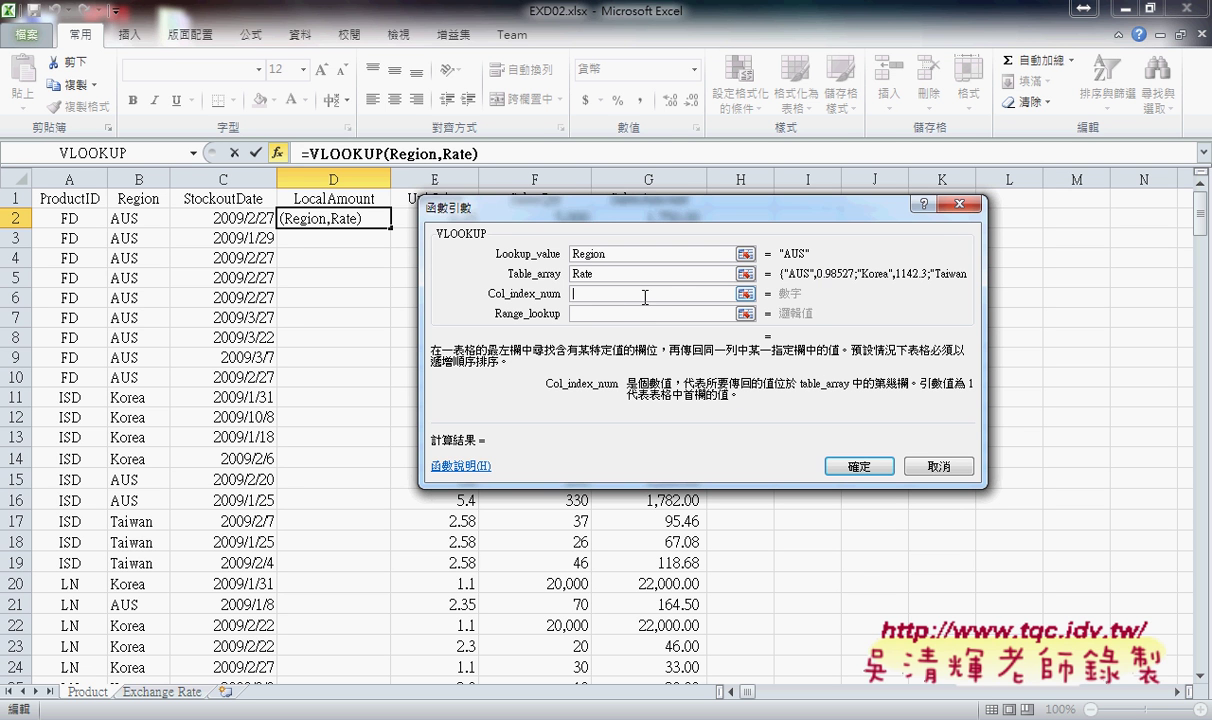
text(2)
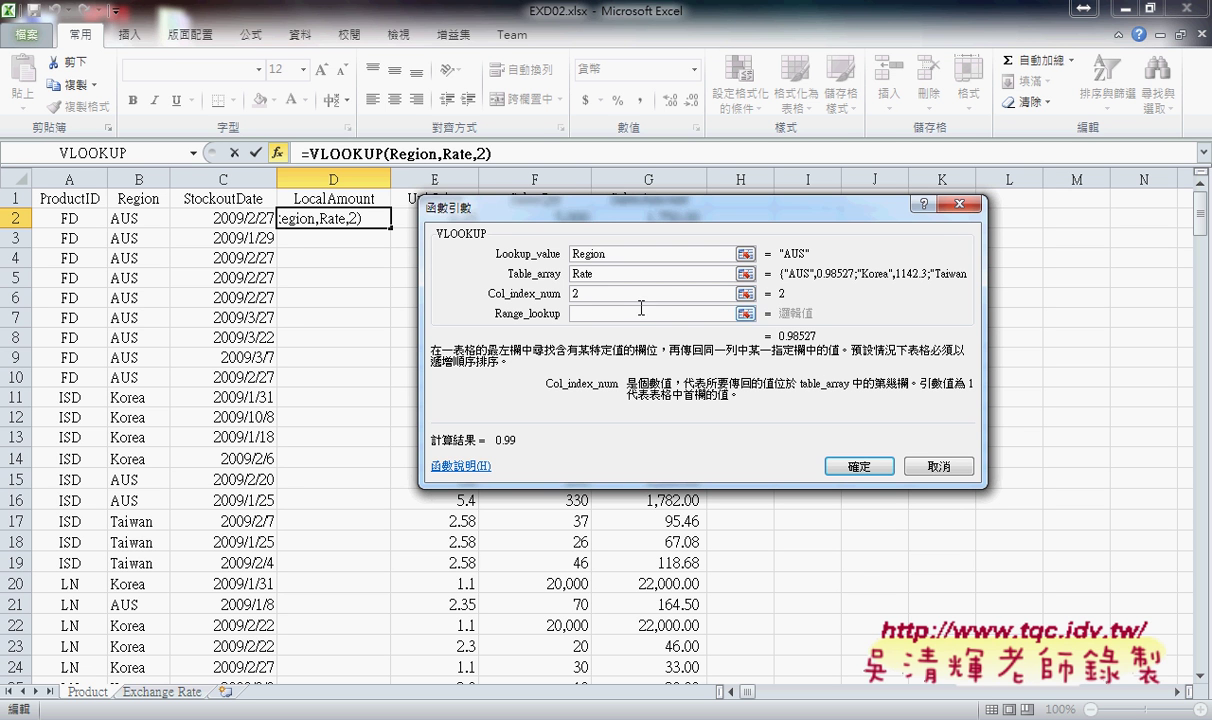
click(631, 314)
text(0)
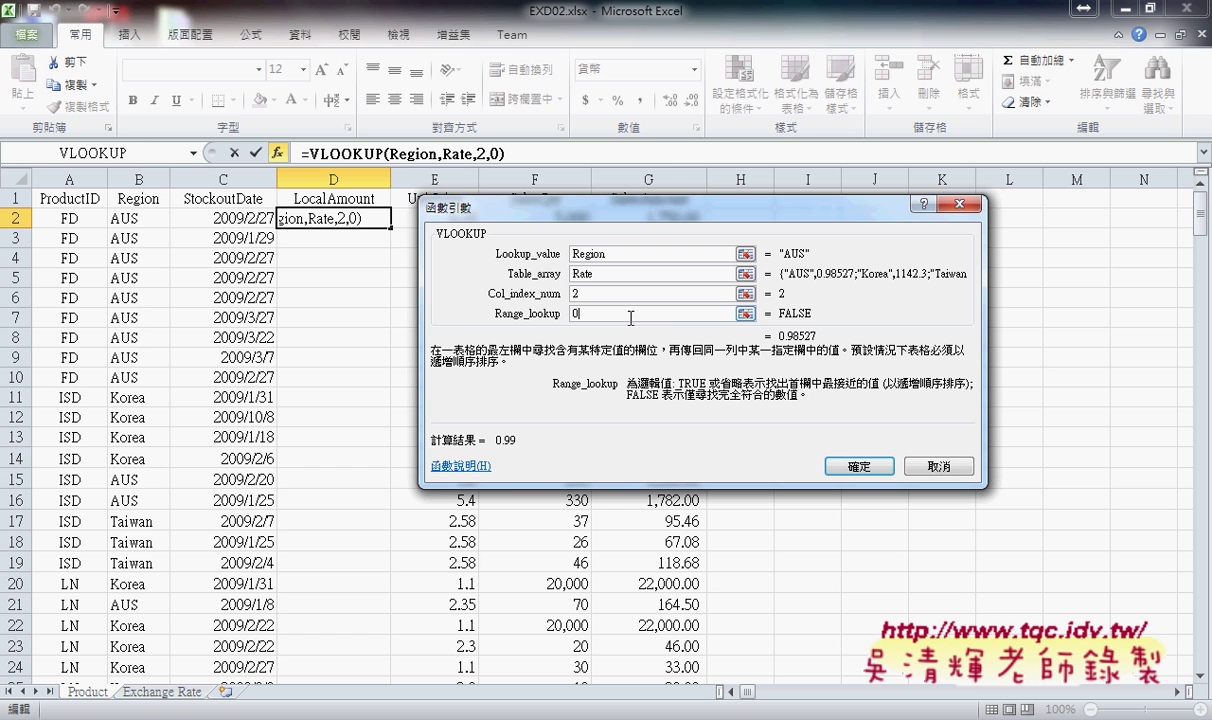
click(845, 465)
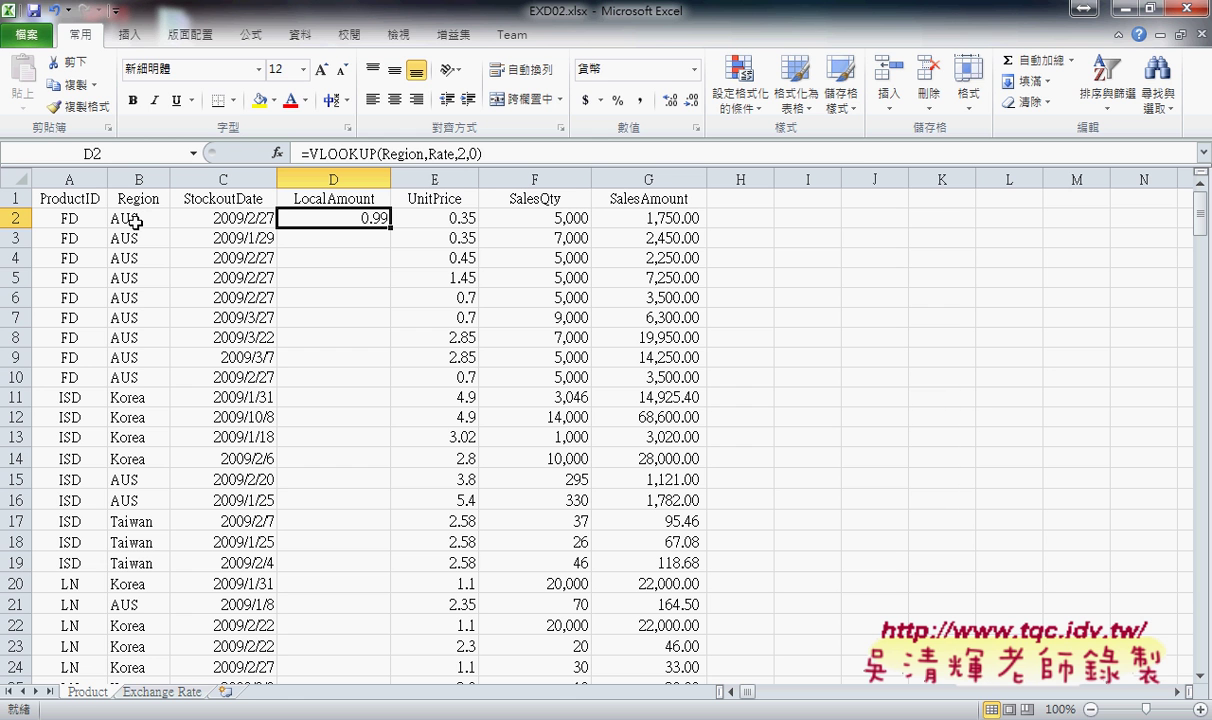
Multiply D2's VLOOKUP formula by SalesAmount, giving 1,724.22.
click(514, 156)
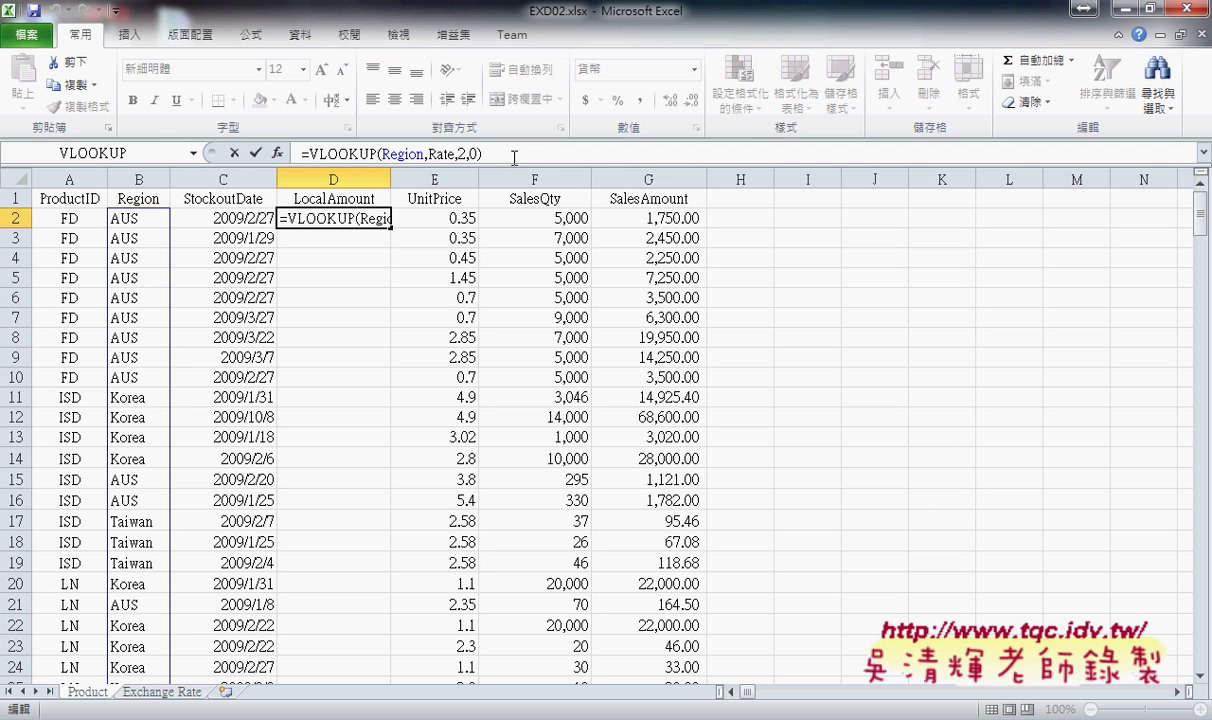
text(*)
key(F3)
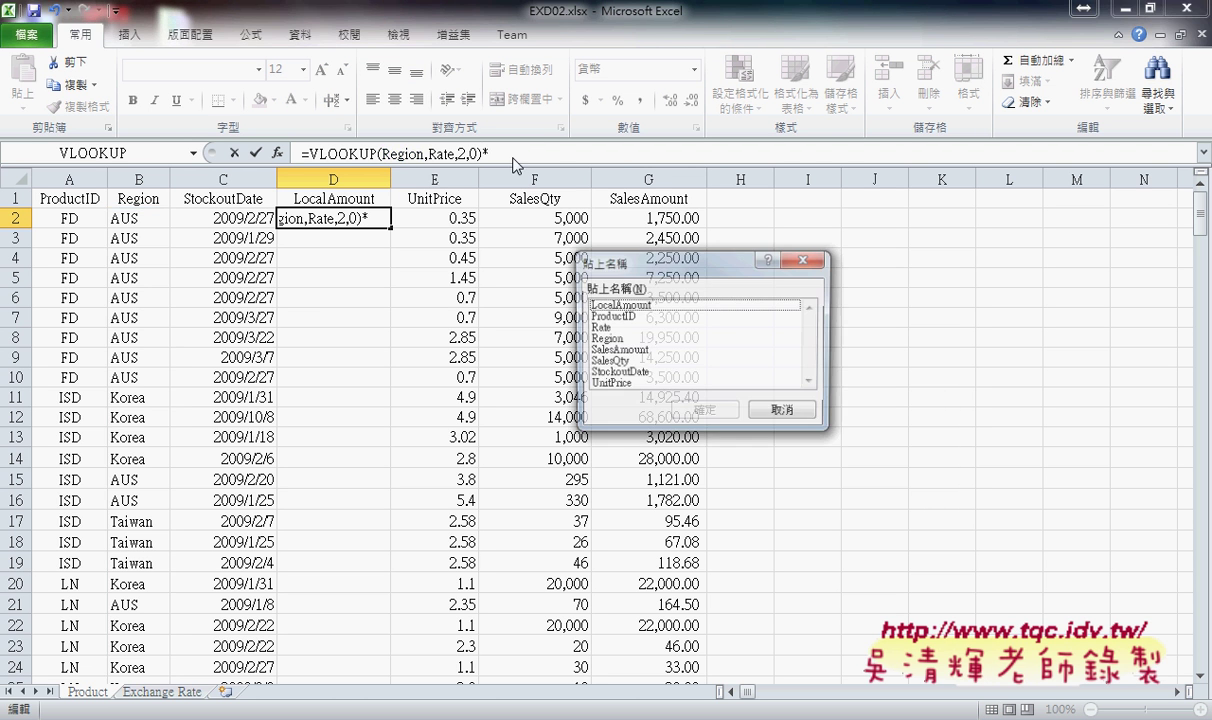
click(605, 350)
click(688, 410)
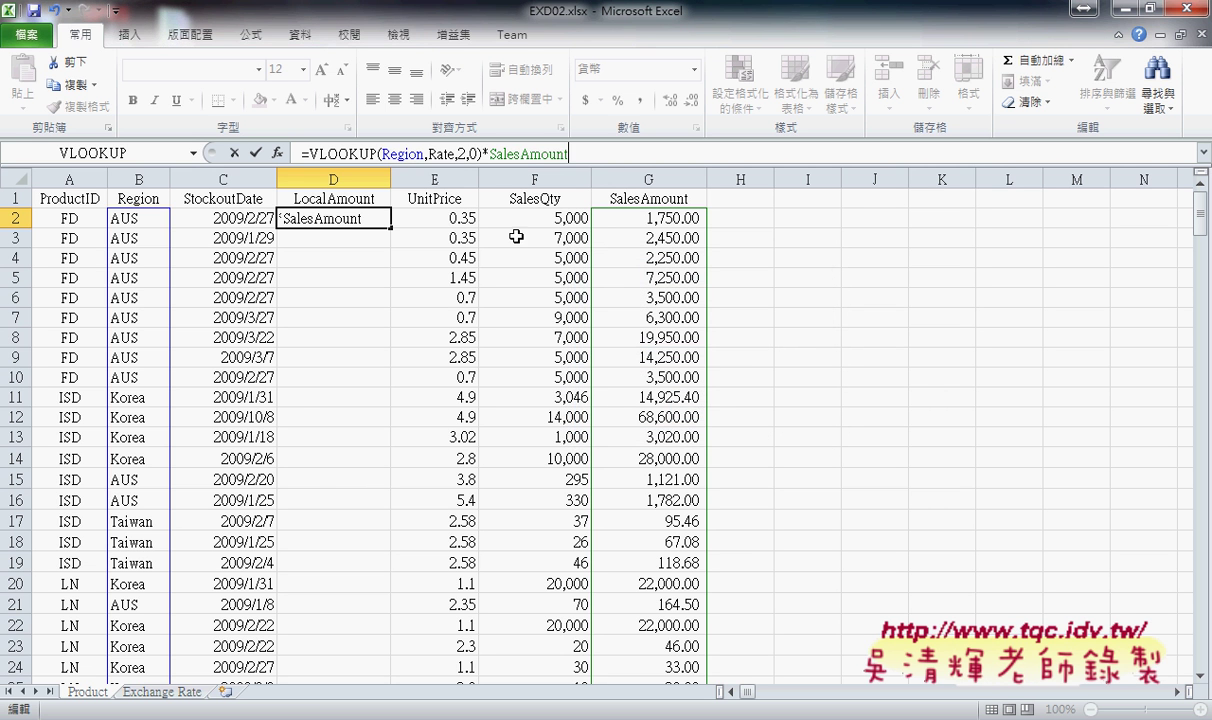
click(256, 153)
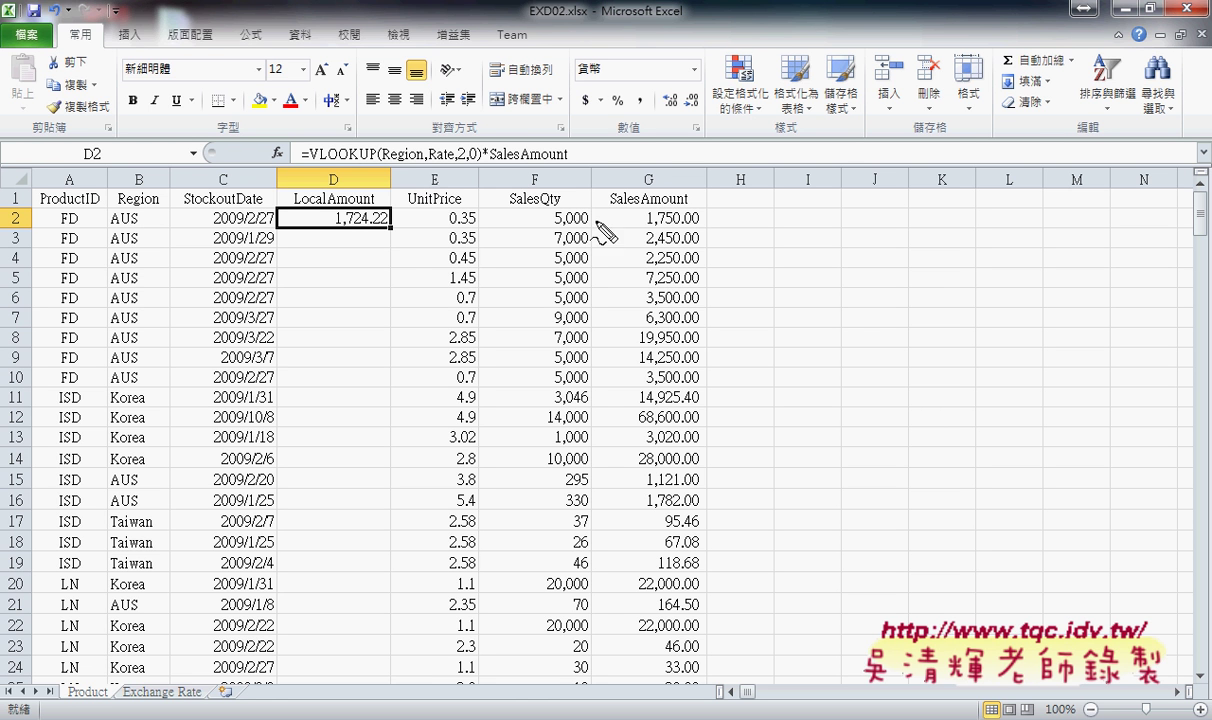
Highlight the 1,724.22 result against G2's 1,750.00, then copy D2 down through D10.
mouse_move(386, 238)
mouse_down()
mouse_move(326, 206)
mouse_move(390, 228)
mouse_up()
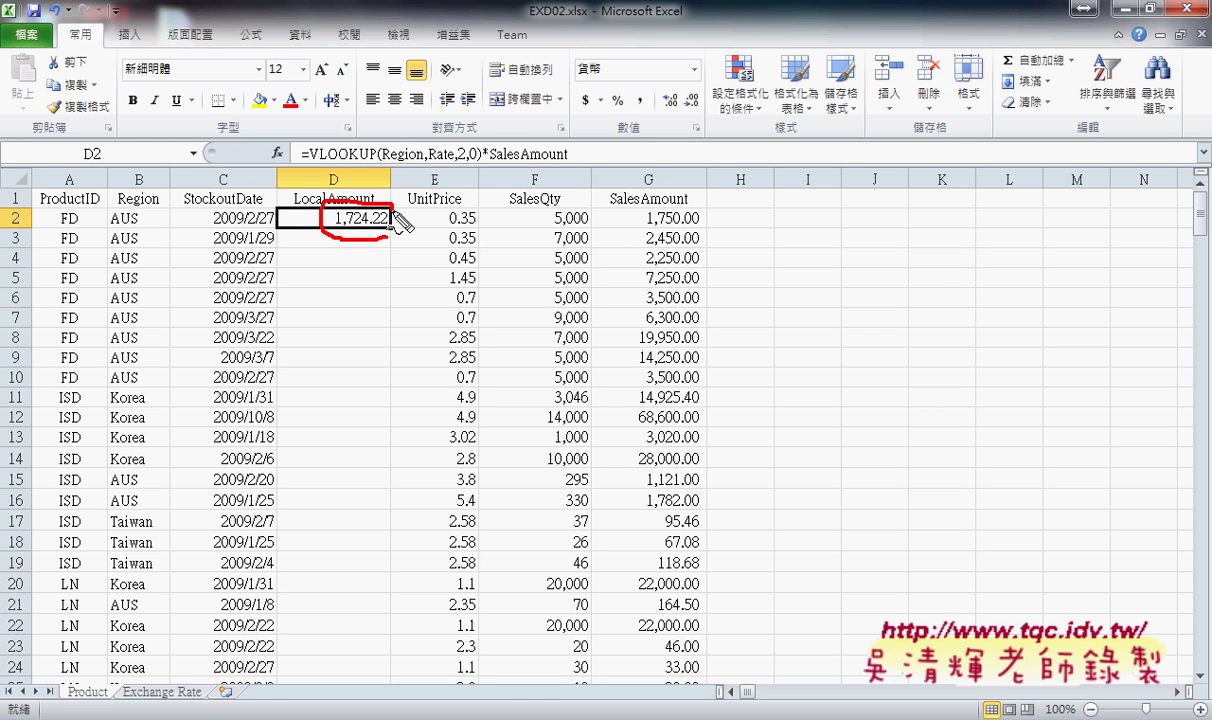
mouse_move(698, 231)
mouse_down()
mouse_move(626, 231)
mouse_move(705, 226)
mouse_up()
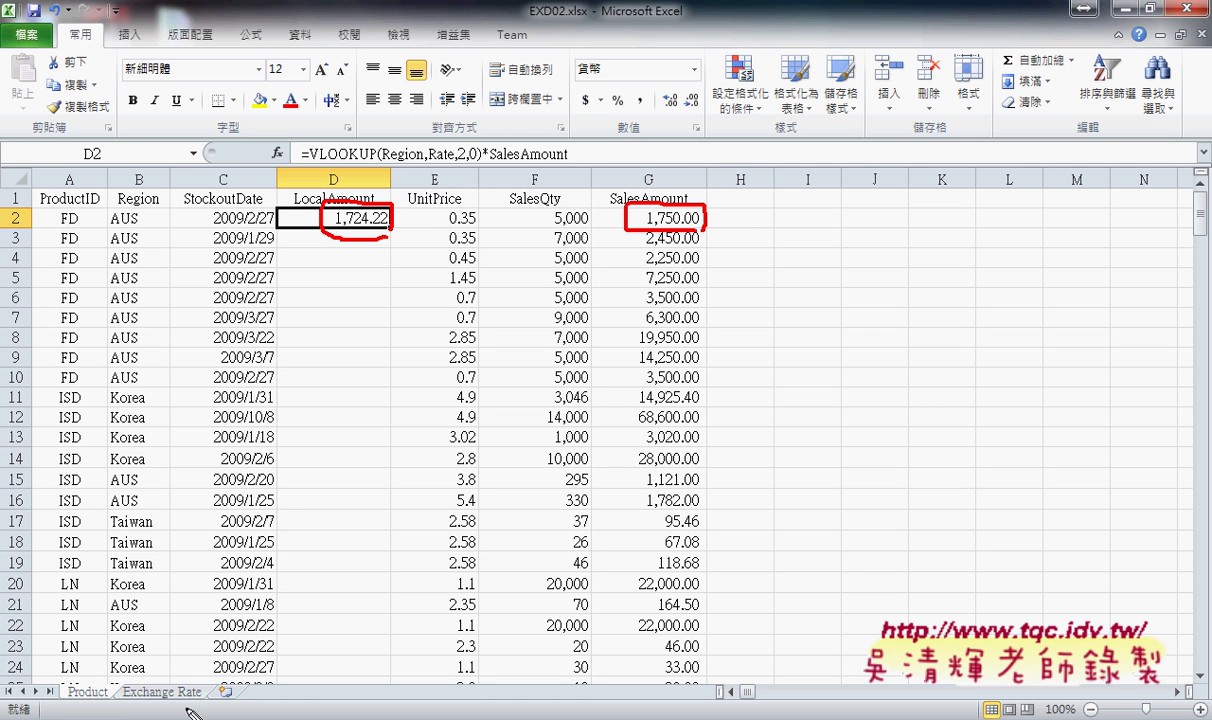
mouse_move(200, 668)
mouse_down()
mouse_move(122, 700)
mouse_move(215, 706)
mouse_up()
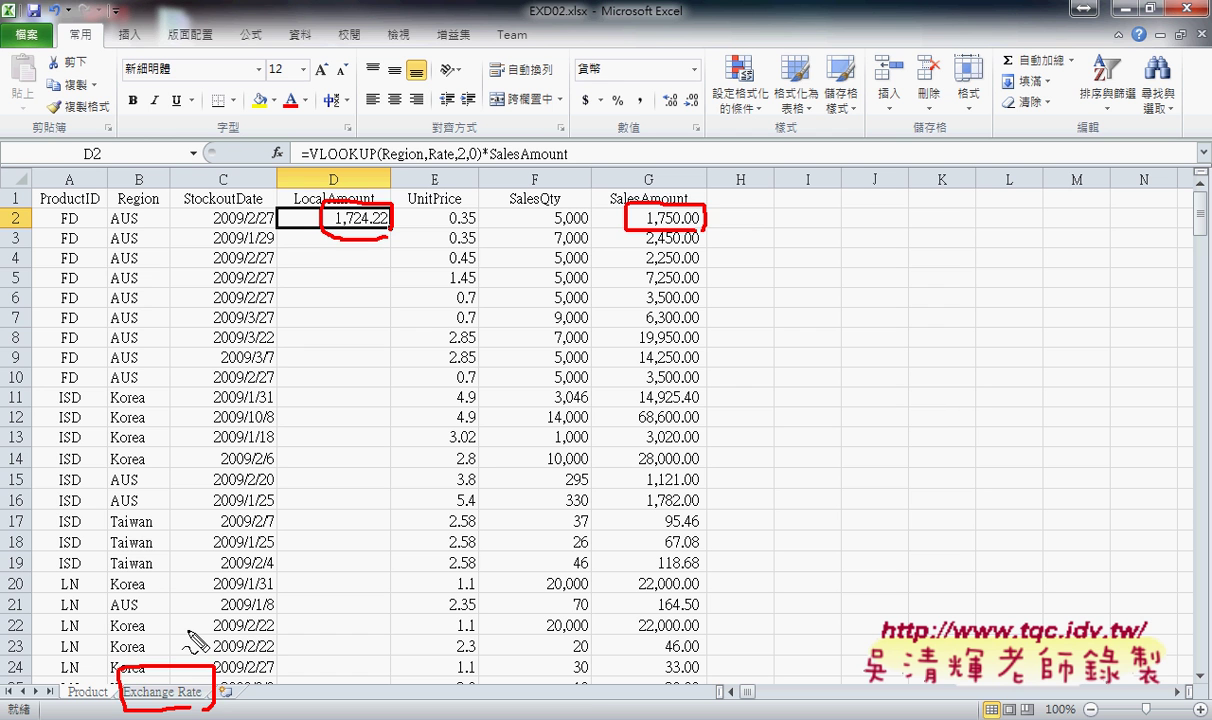
key(Escape)
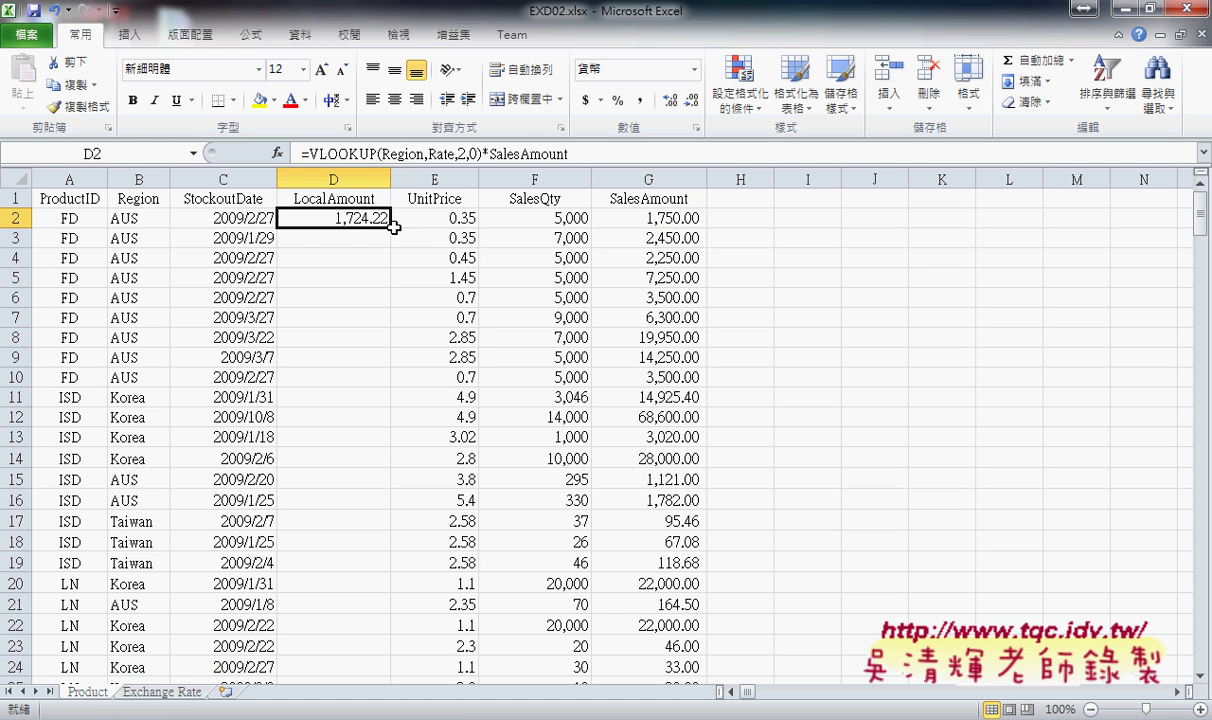
drag(396, 224, 378, 381)
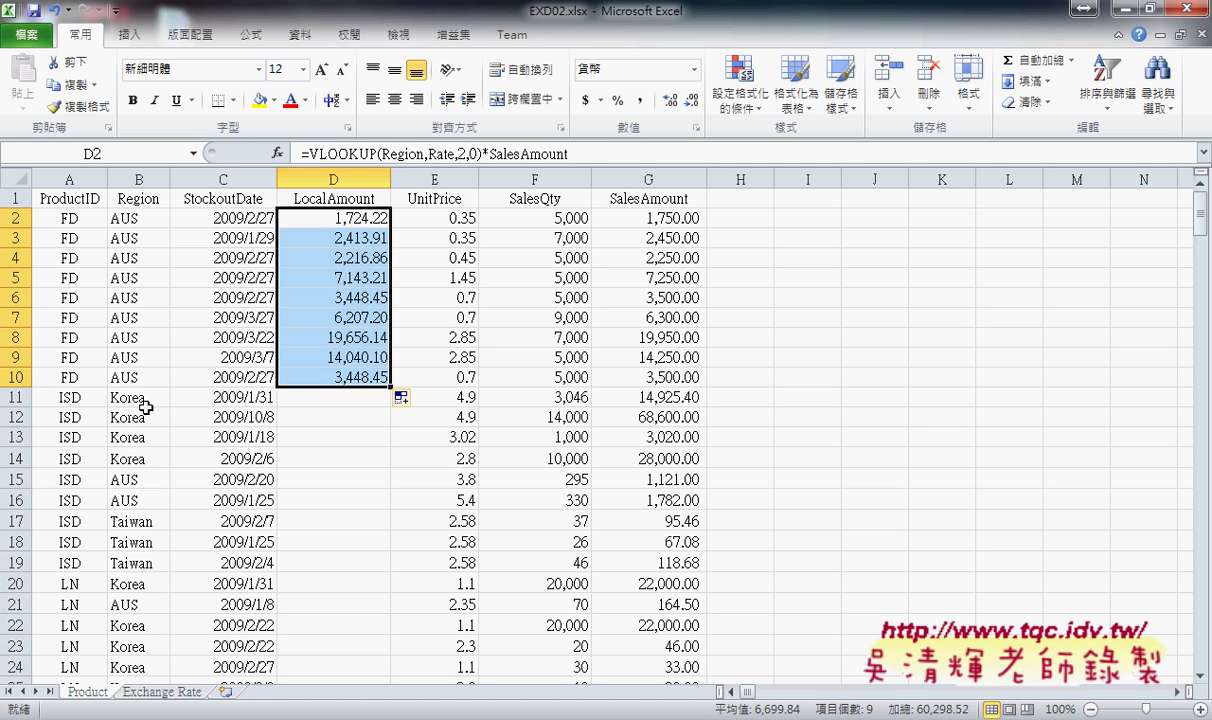
Check Korea's 1142.3 rate on the Exchange Rate sheet and return to Product.
click(160, 691)
click(64, 240)
click(148, 238)
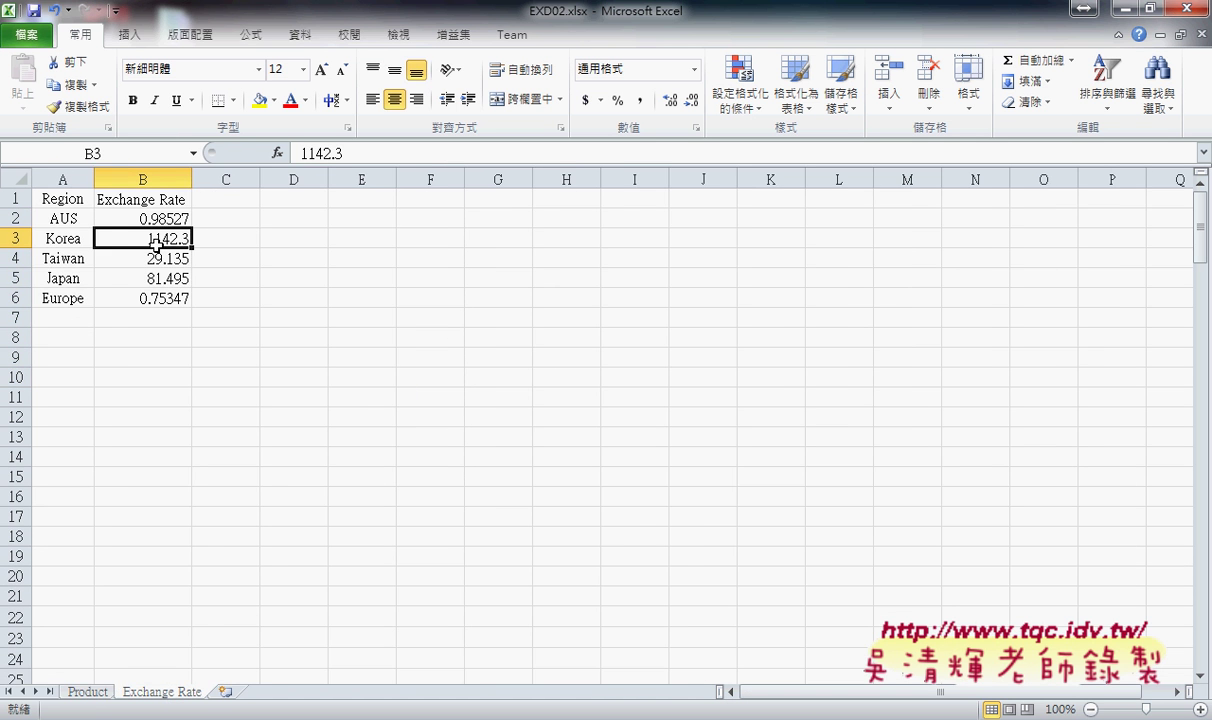
click(90, 691)
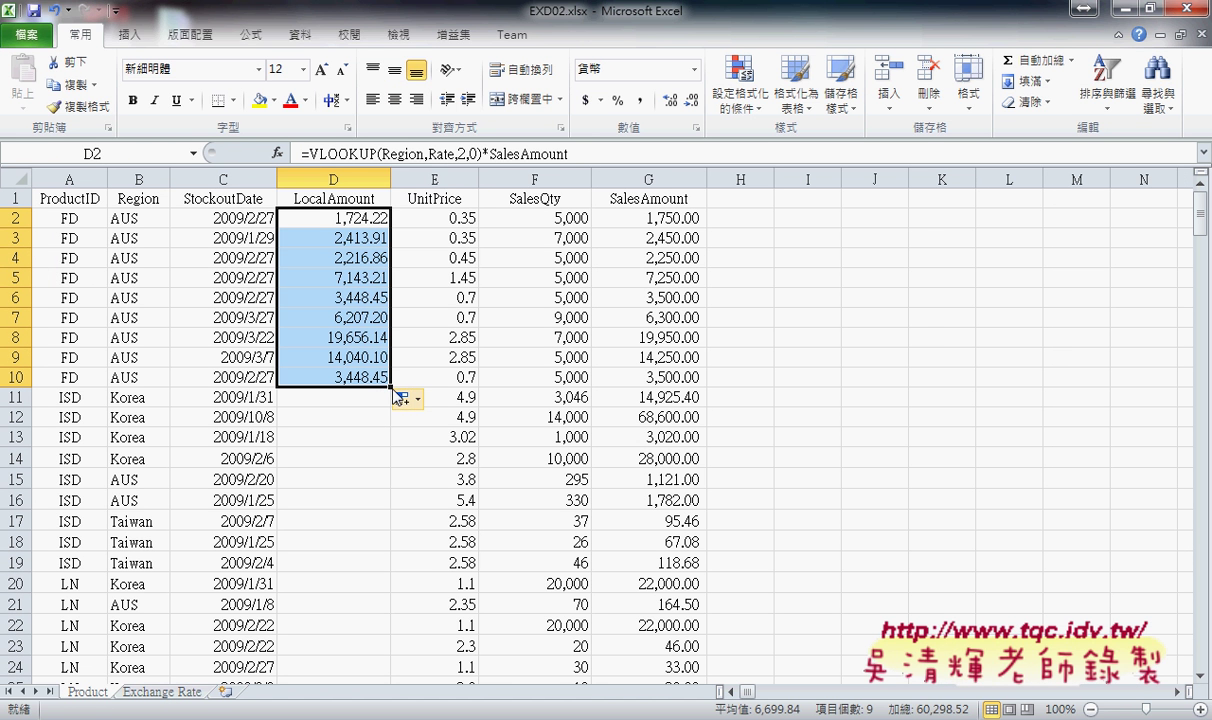
Extend LocalAmount to D11 and fill it down to the last Product row.
drag(389, 388, 373, 412)
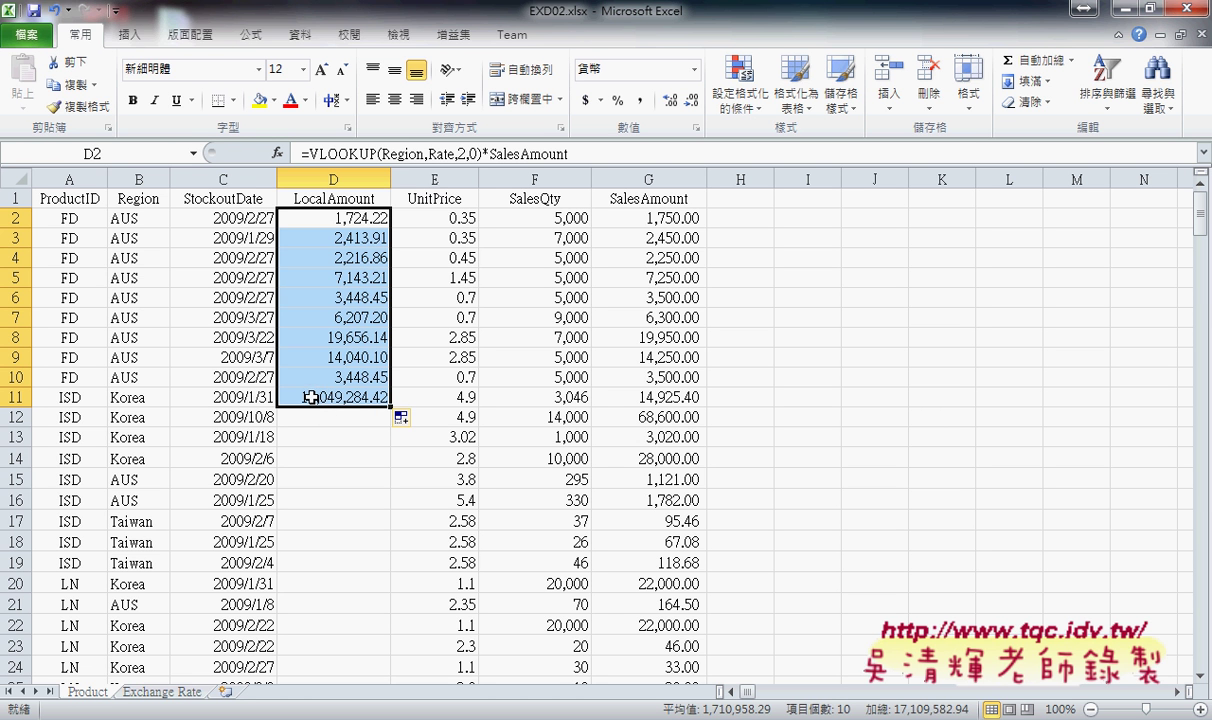
double_click(389, 406)
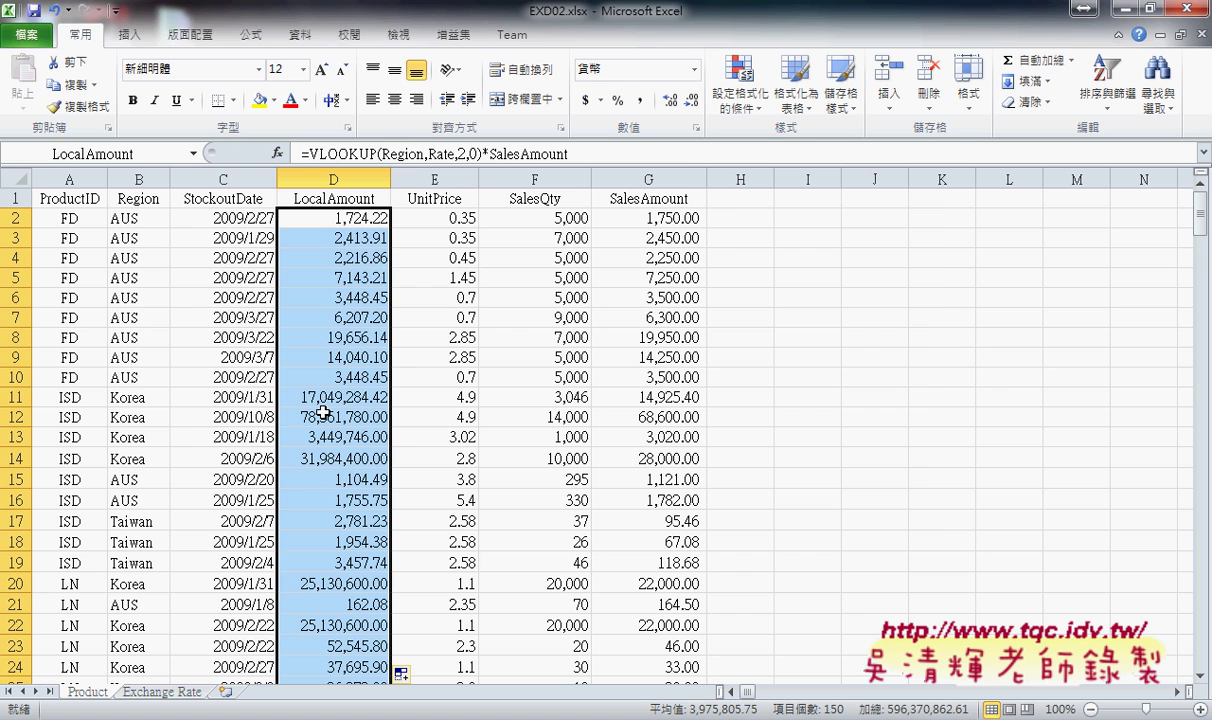
click(162, 691)
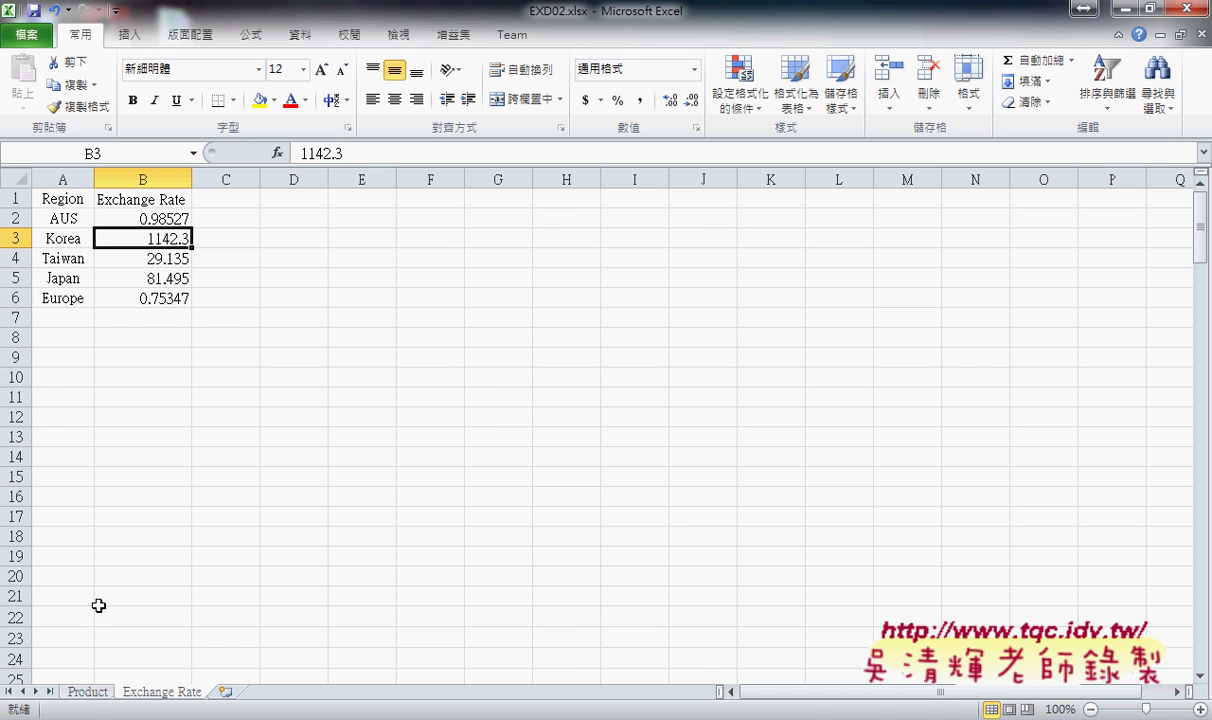
Review the filled LocalAmount column on the Product sheet and show the 版面配置 ribbon settings.
click(87, 691)
scroll(318, 511, down, 3)
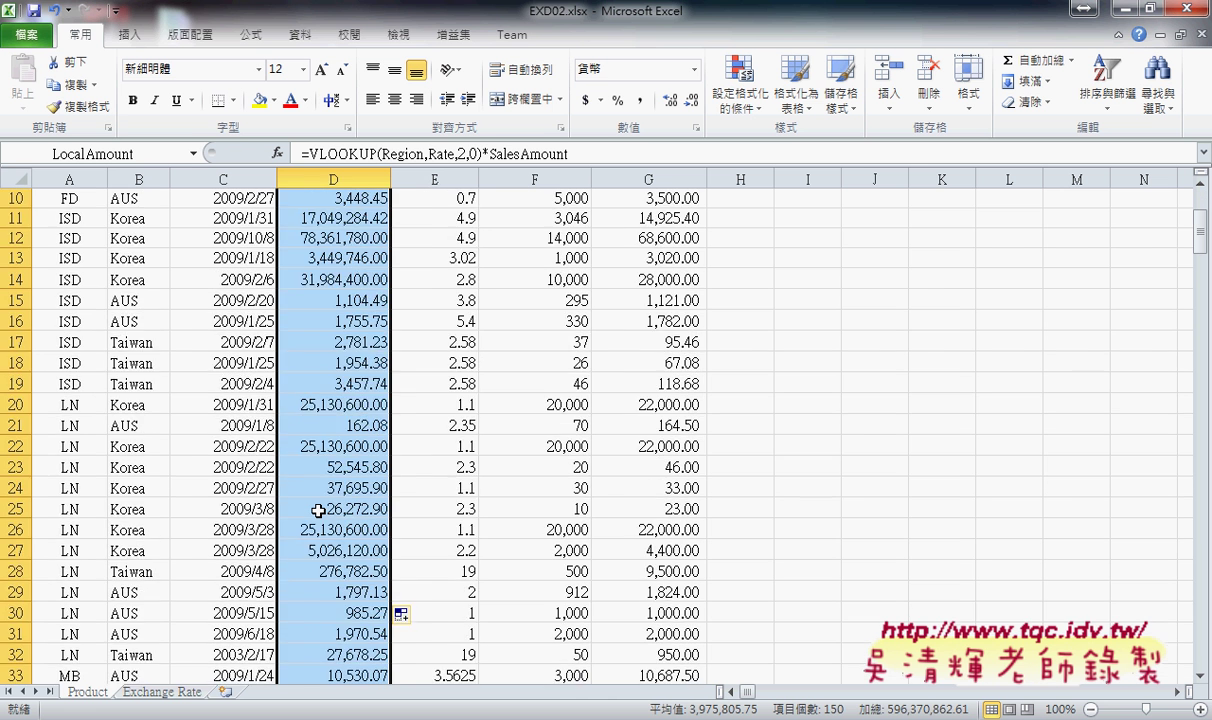
scroll(318, 511, down, 4)
scroll(318, 511, up, 4)
scroll(318, 511, up, 3)
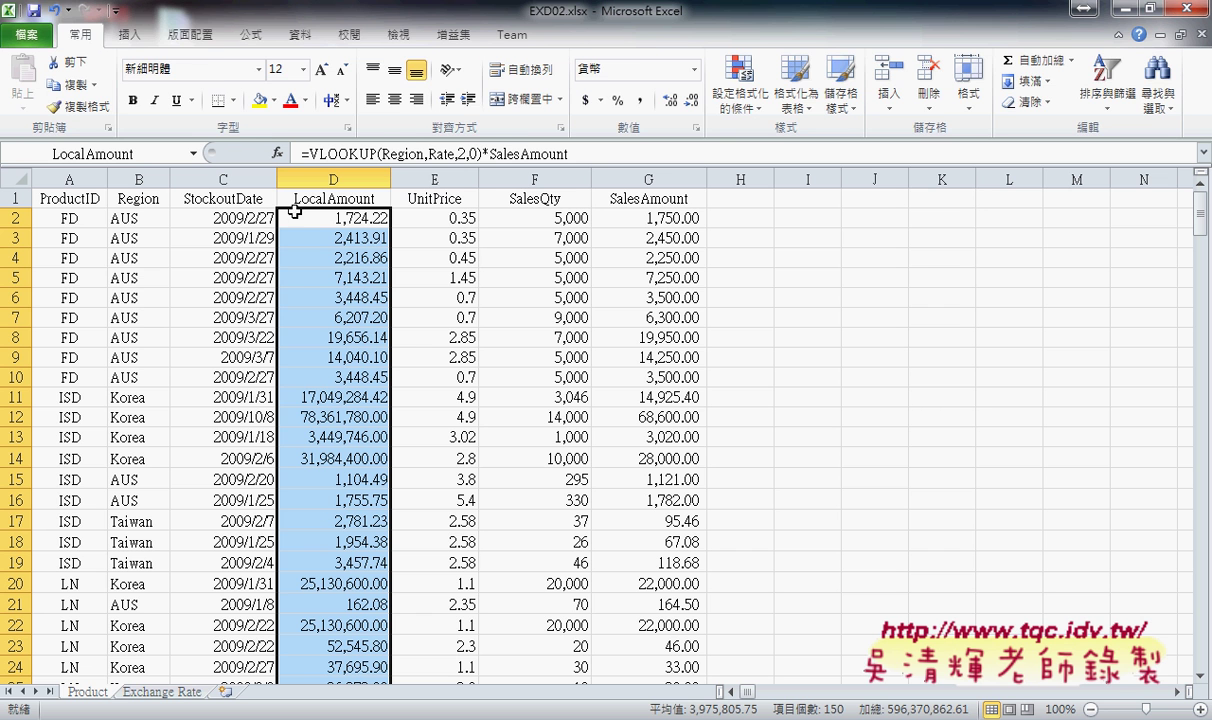
click(195, 36)
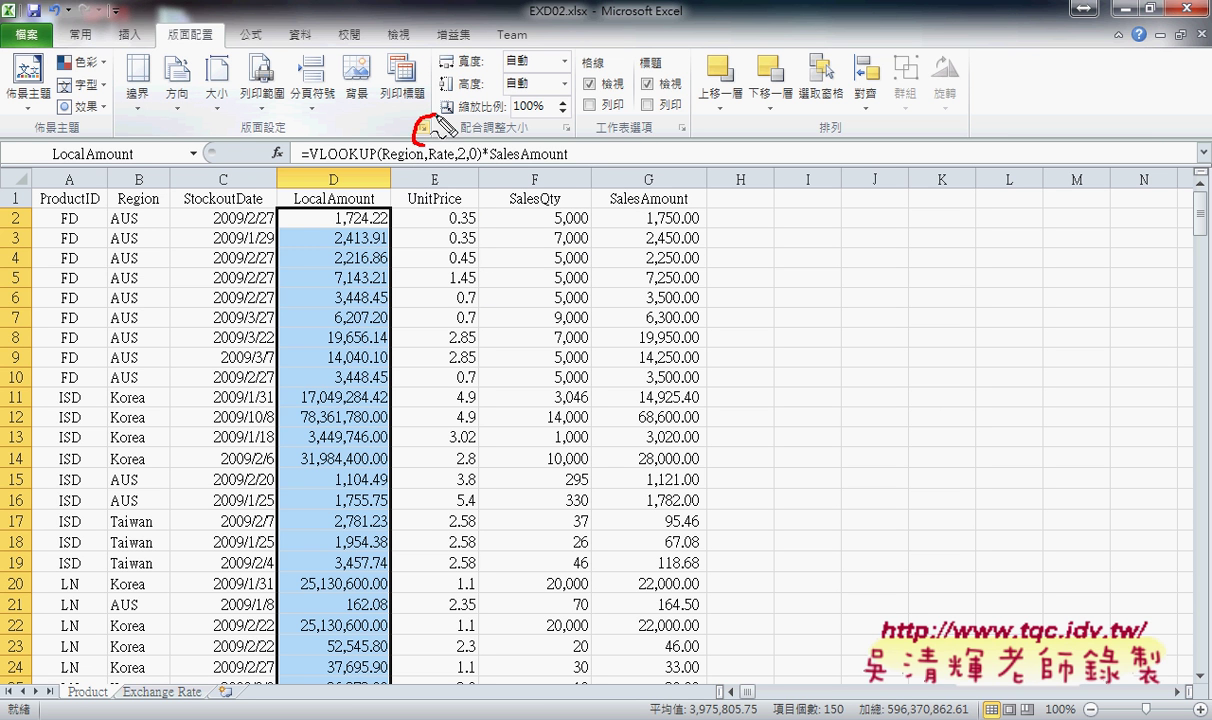
mouse_move(207, 50)
mouse_down()
mouse_move(198, 118)
mouse_move(390, 133)
mouse_up()
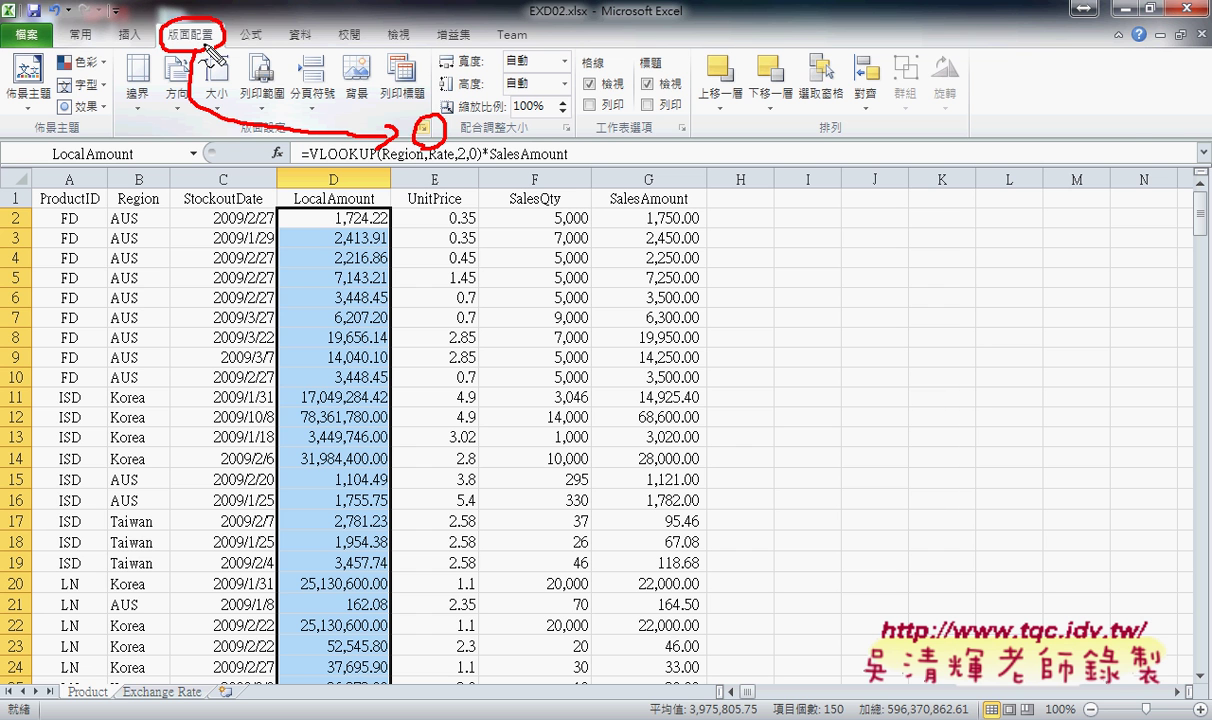
key(Escape)
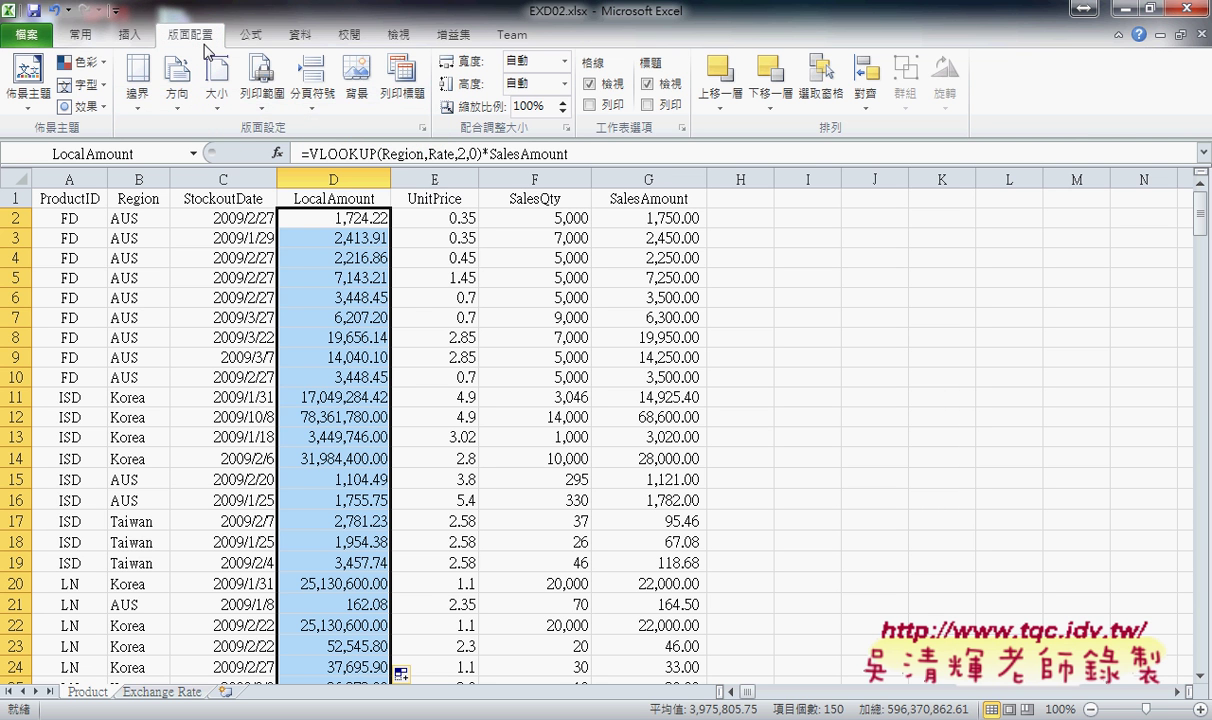
click(423, 128)
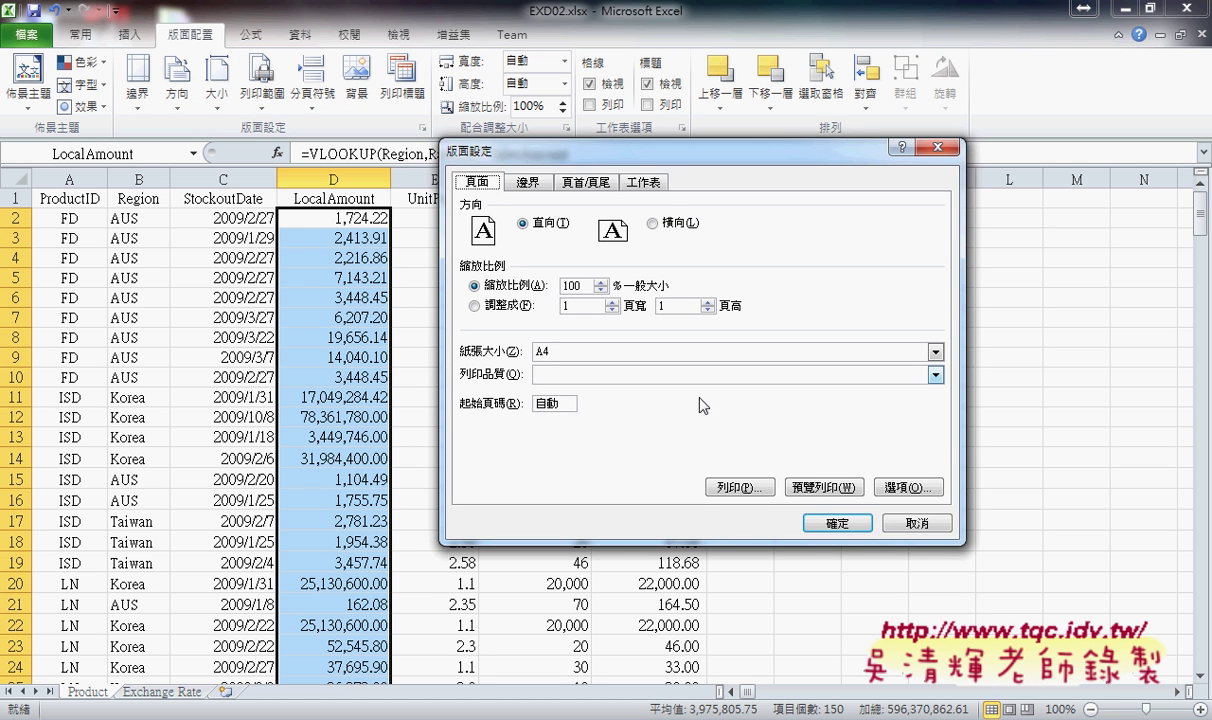
click(822, 488)
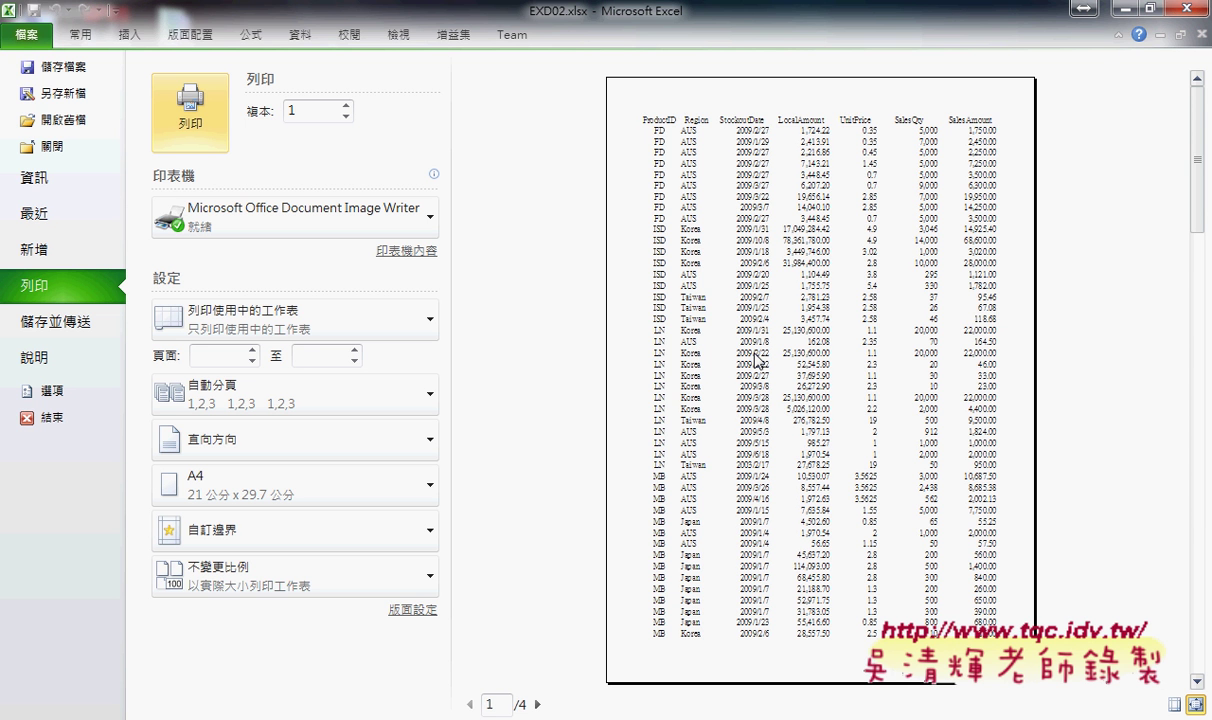
scroll(740, 460, down, 1)
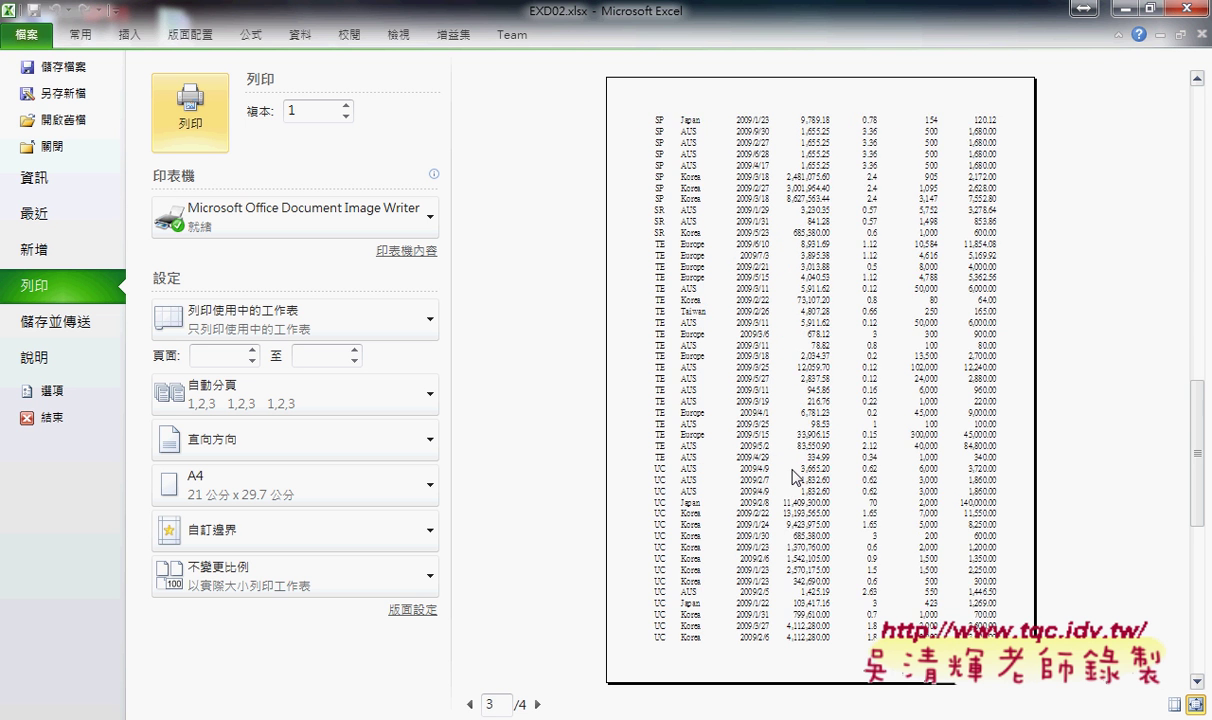
scroll(790, 475, up, 1)
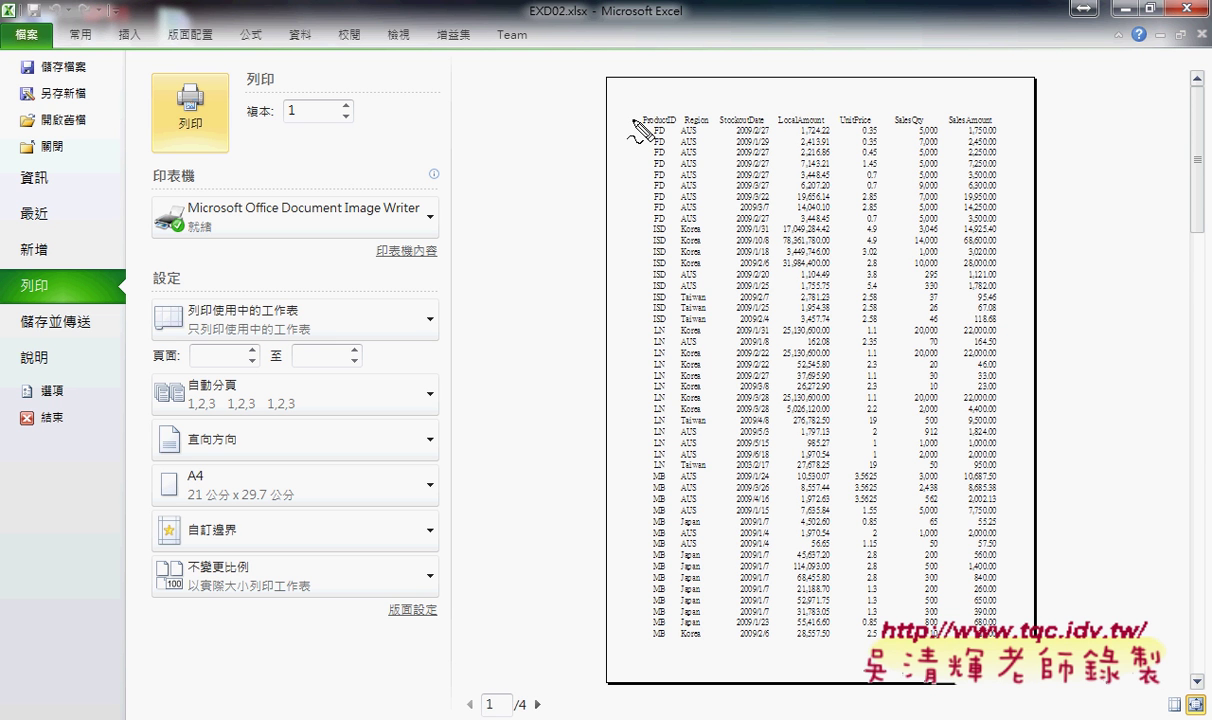
drag(636, 113, 636, 185)
drag(636, 113, 980, 111)
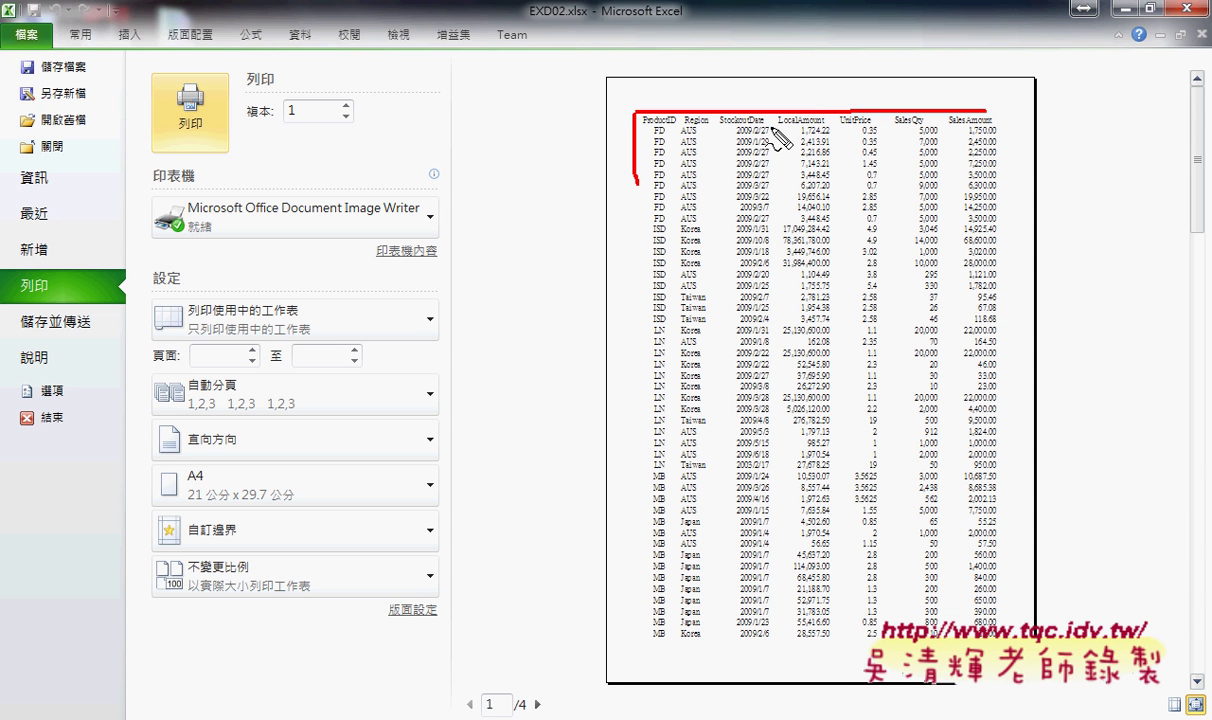
key(Escape)
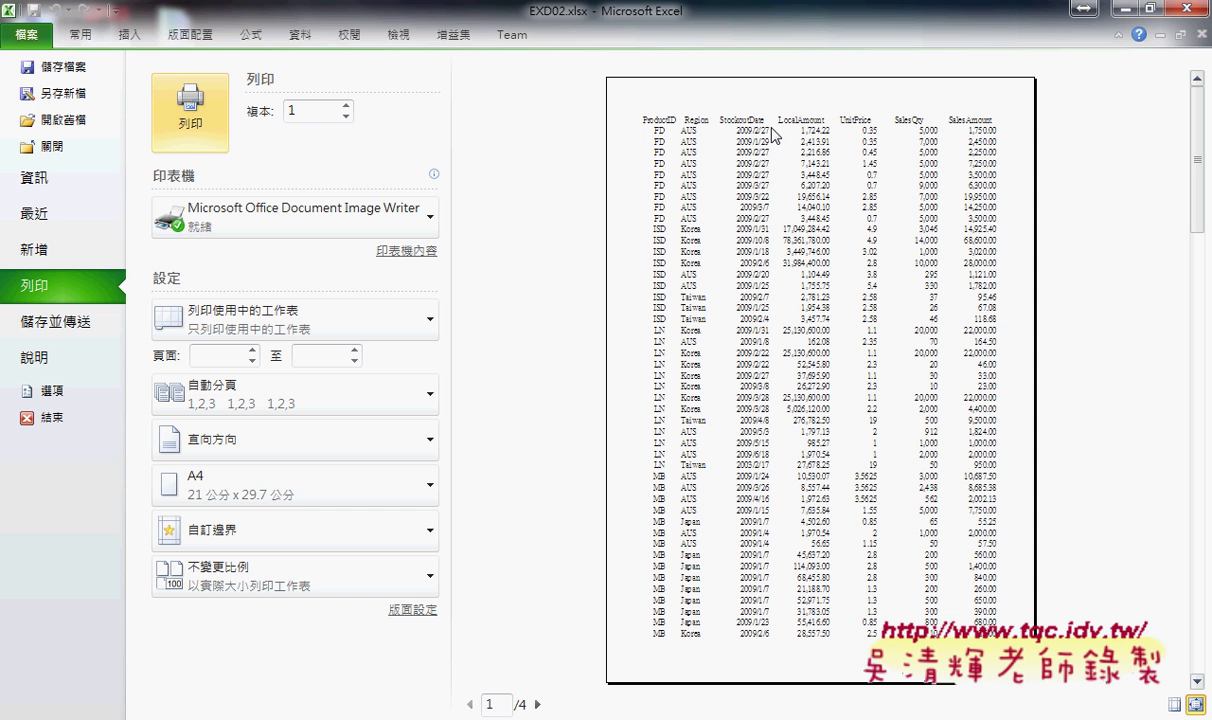
key(ctrl+2)
drag(648, 121, 890, 121)
drag(645, 130, 889, 130)
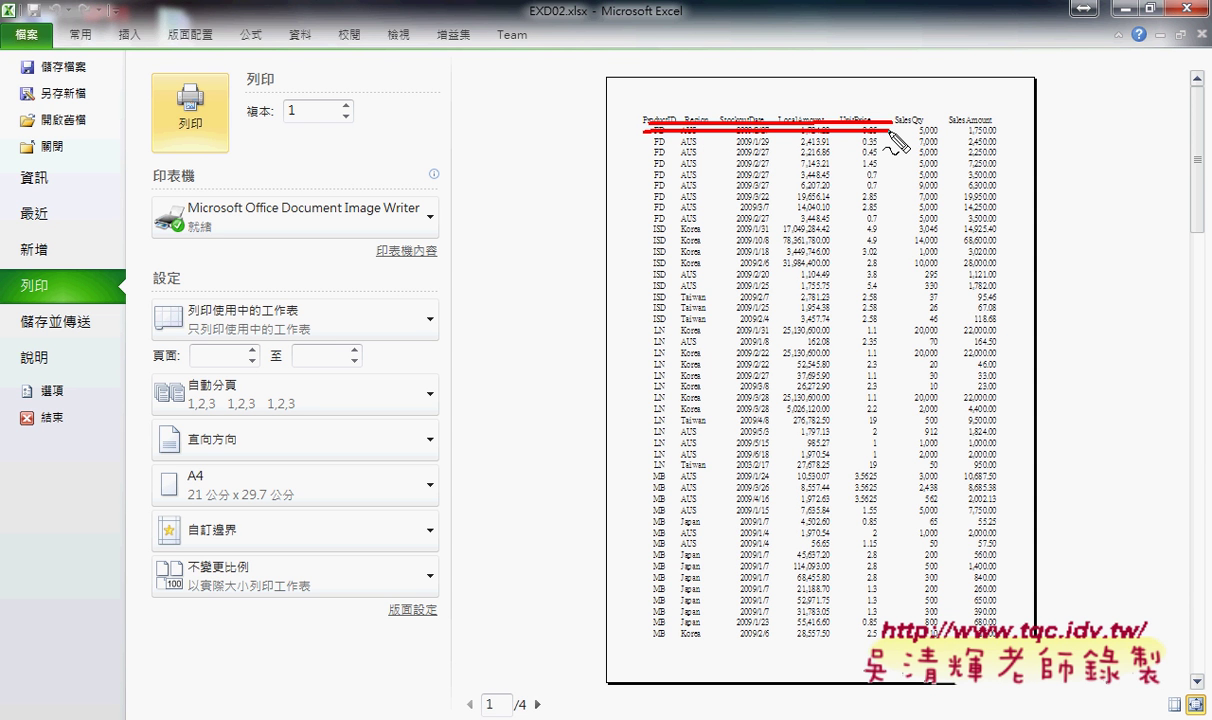
key(Escape)
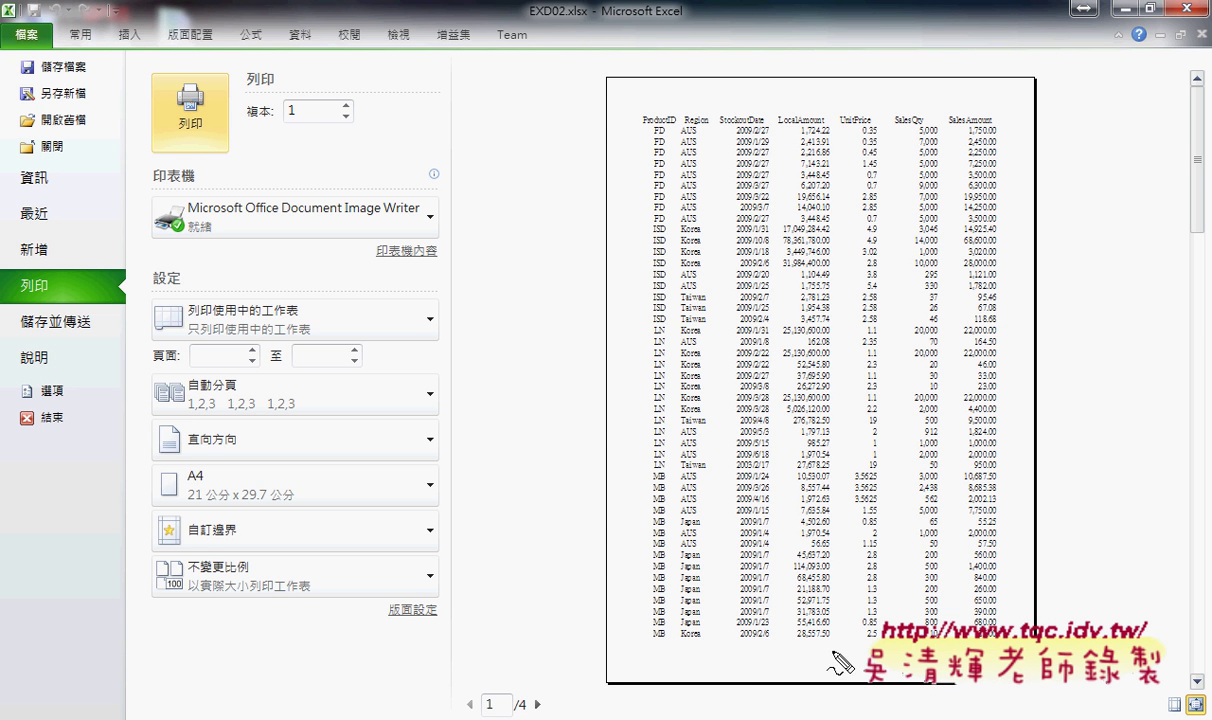
drag(832, 662, 830, 666)
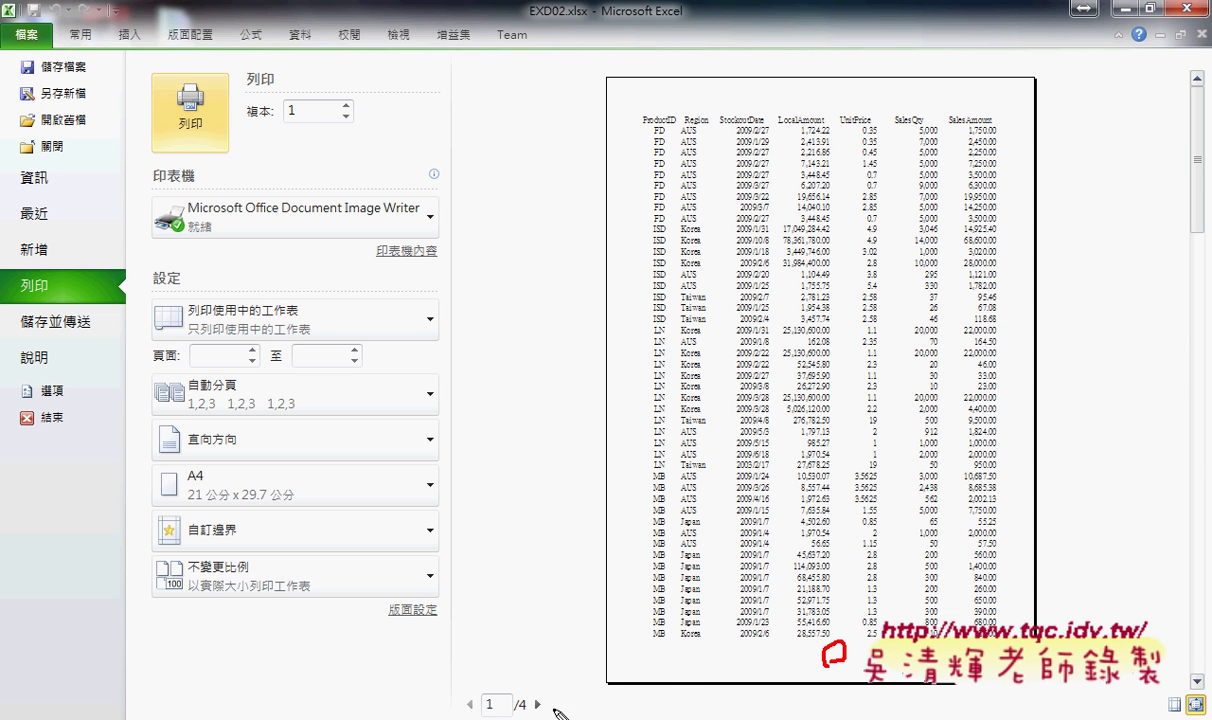
drag(526, 693, 527, 691)
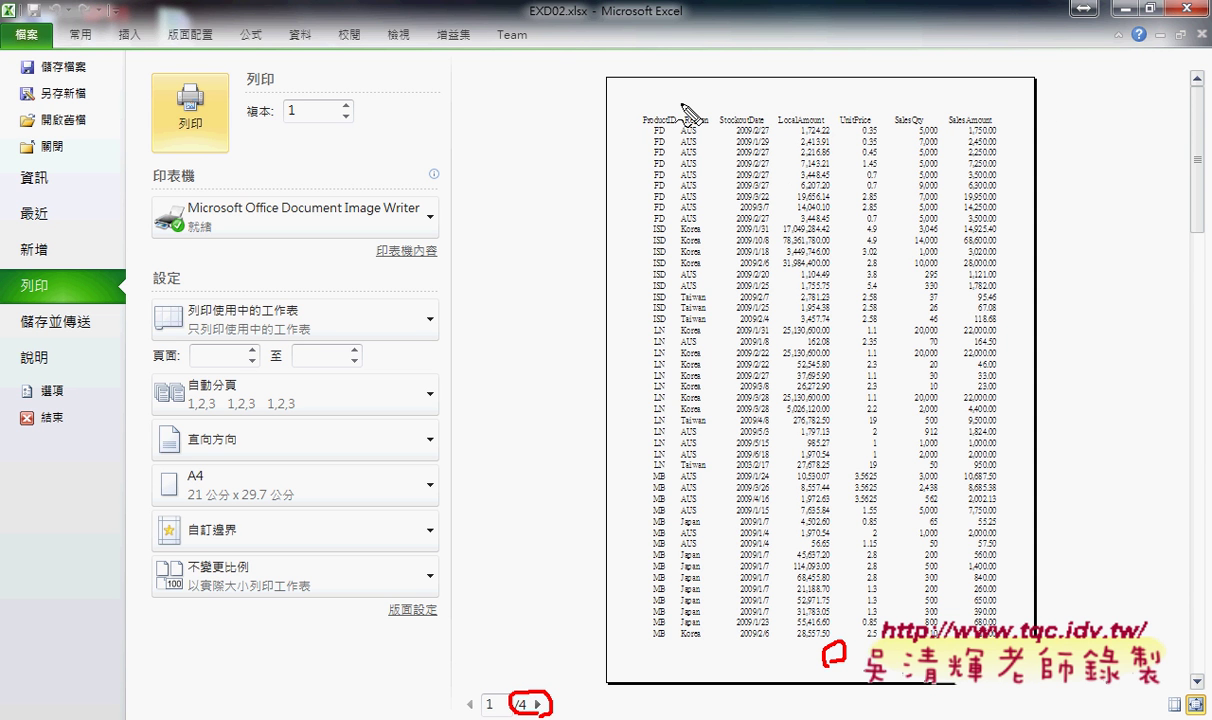
drag(637, 101, 634, 106)
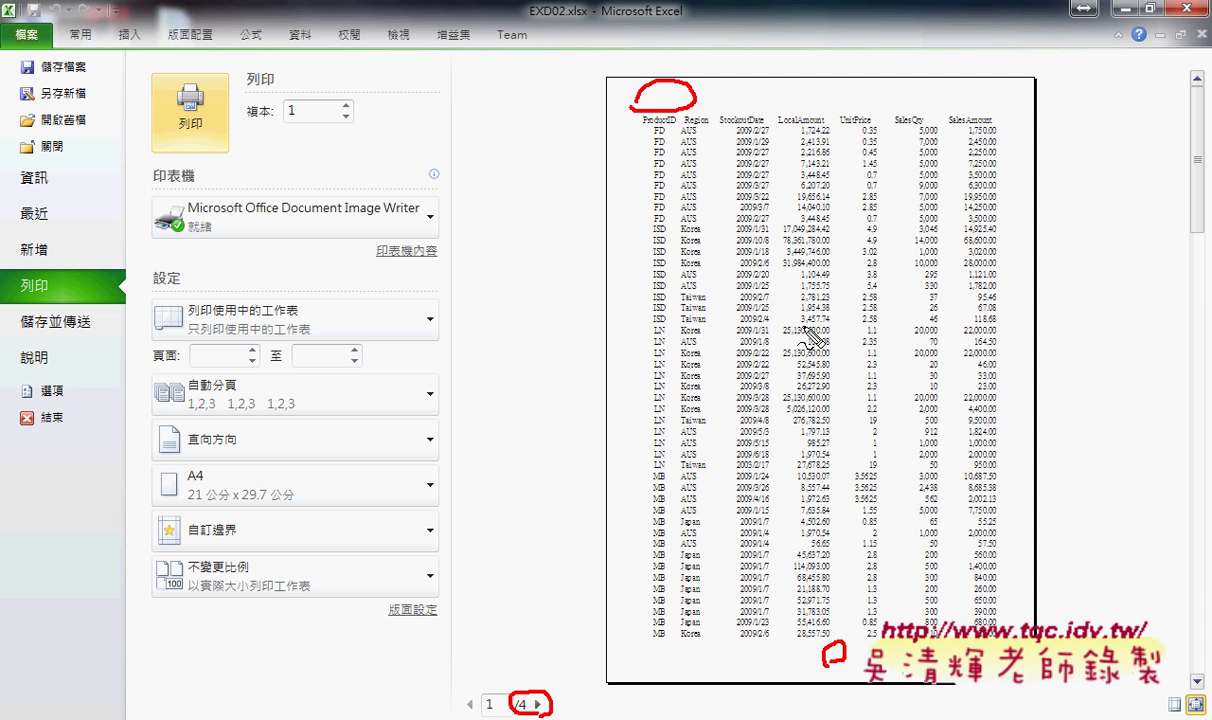
key(Escape)
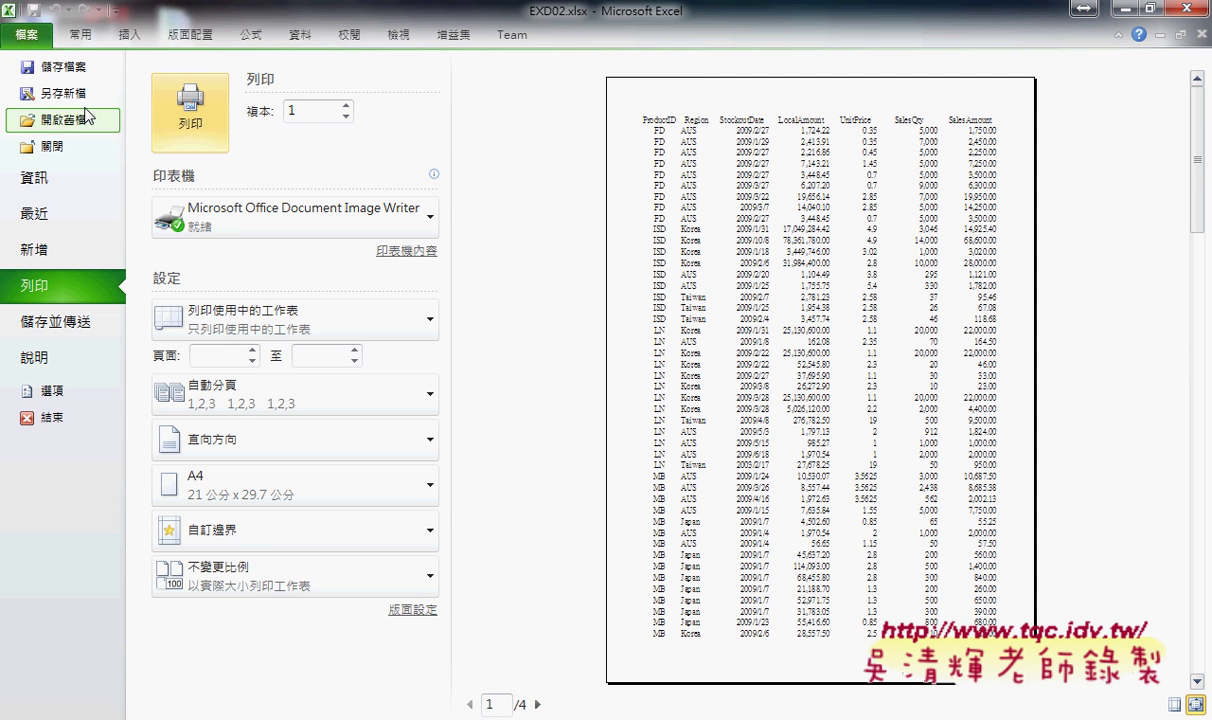
click(179, 38)
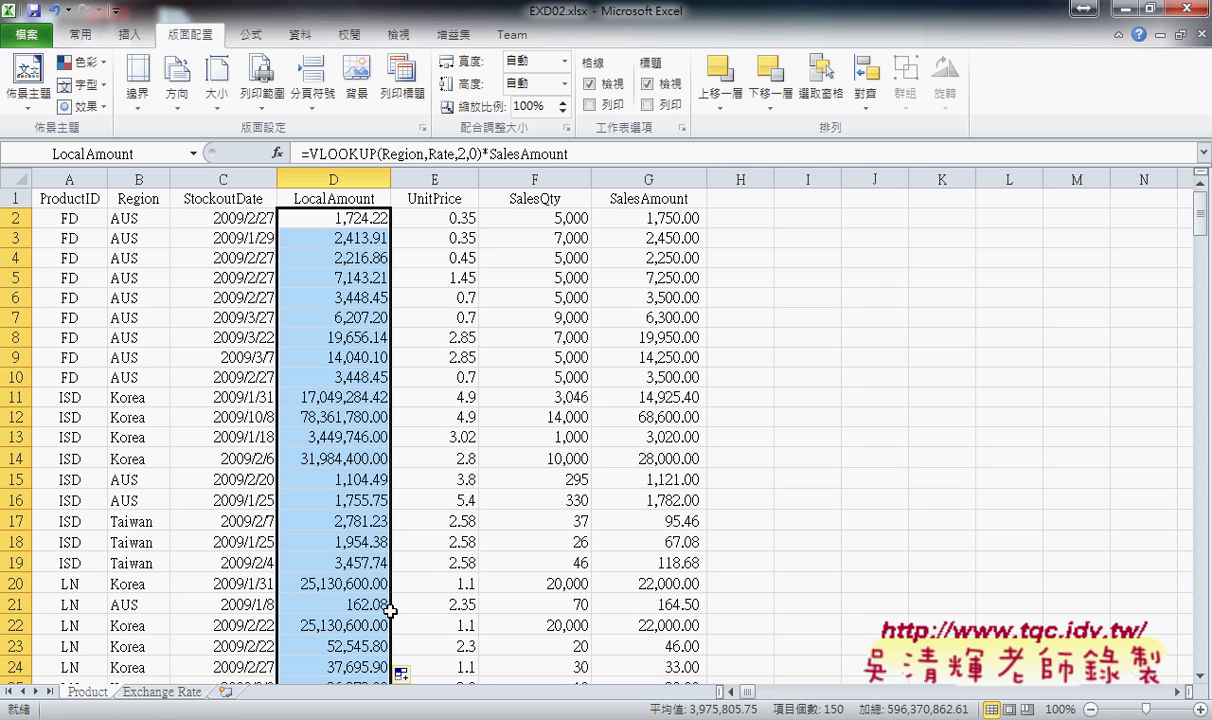
Open a print preview of the finished sample workbook 210.xlsx.
click(460, 636)
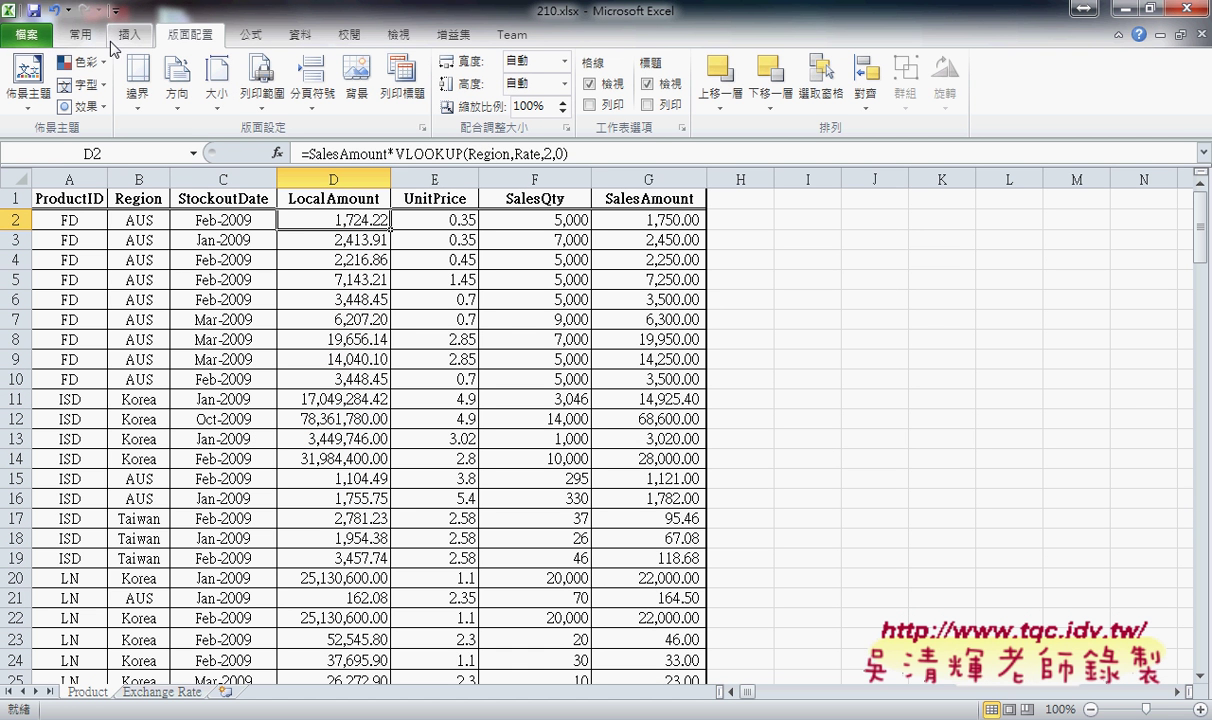
click(425, 130)
click(858, 490)
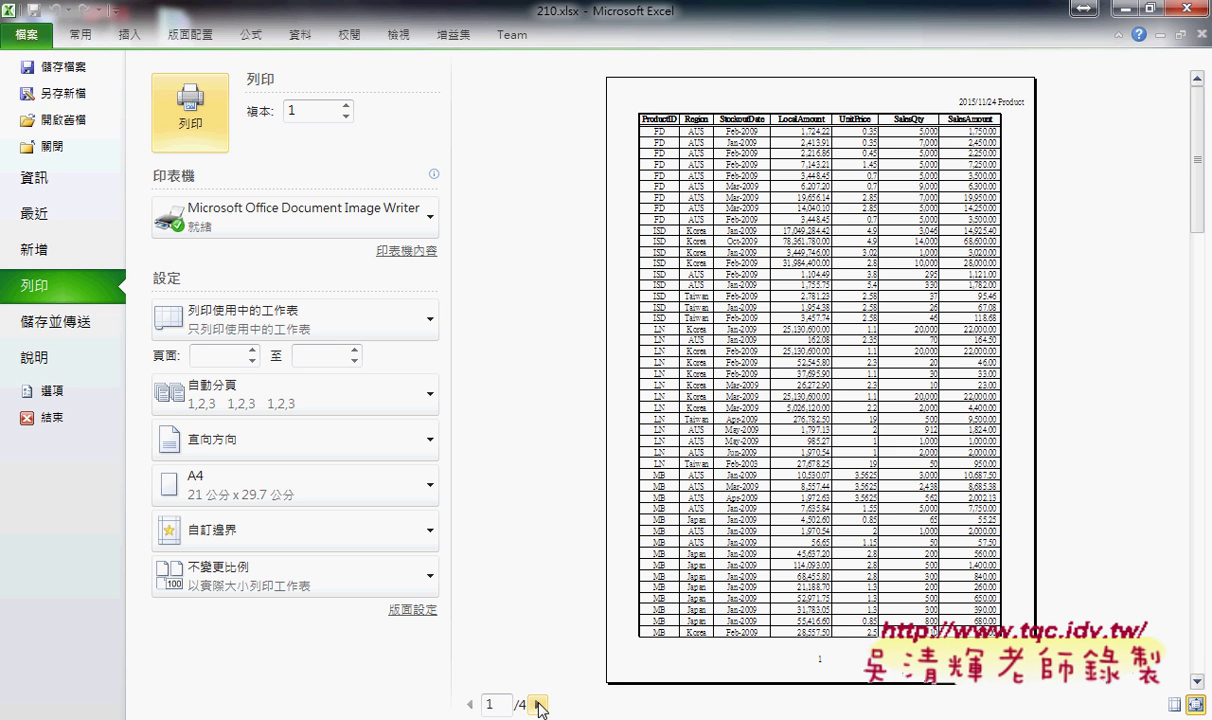
Page through the preview to page 4, then view the TQC PDF's print-setting requirements.
click(538, 705)
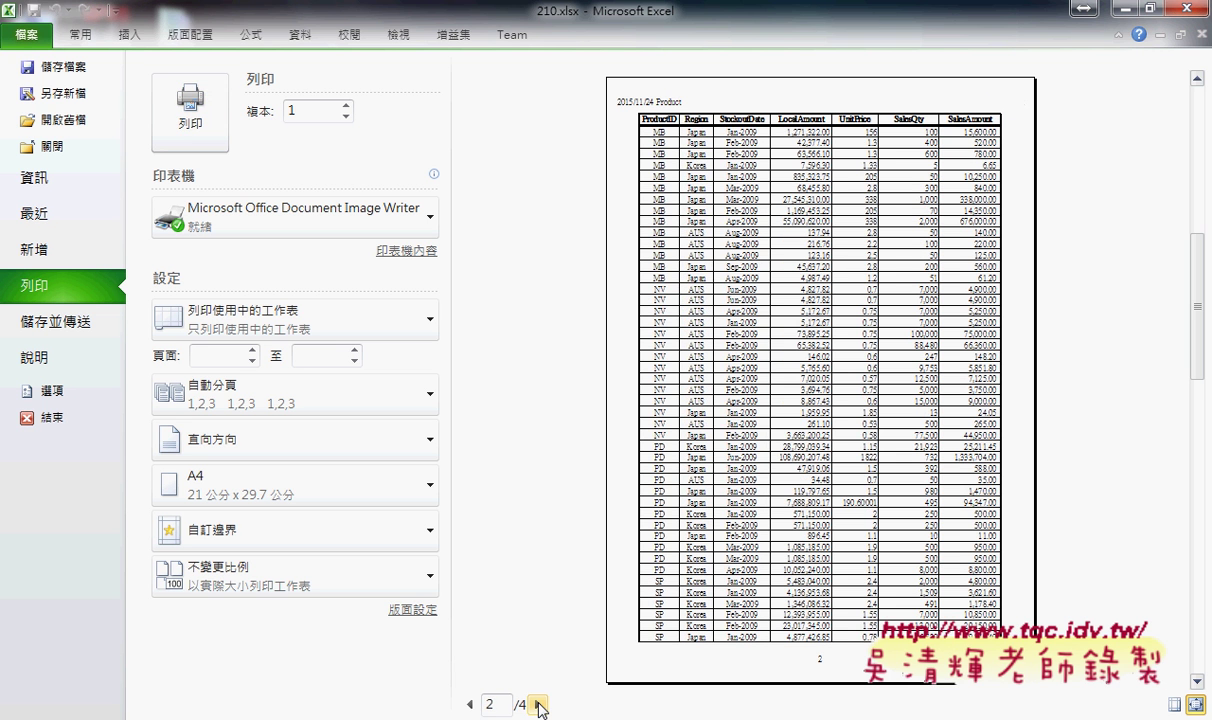
click(469, 704)
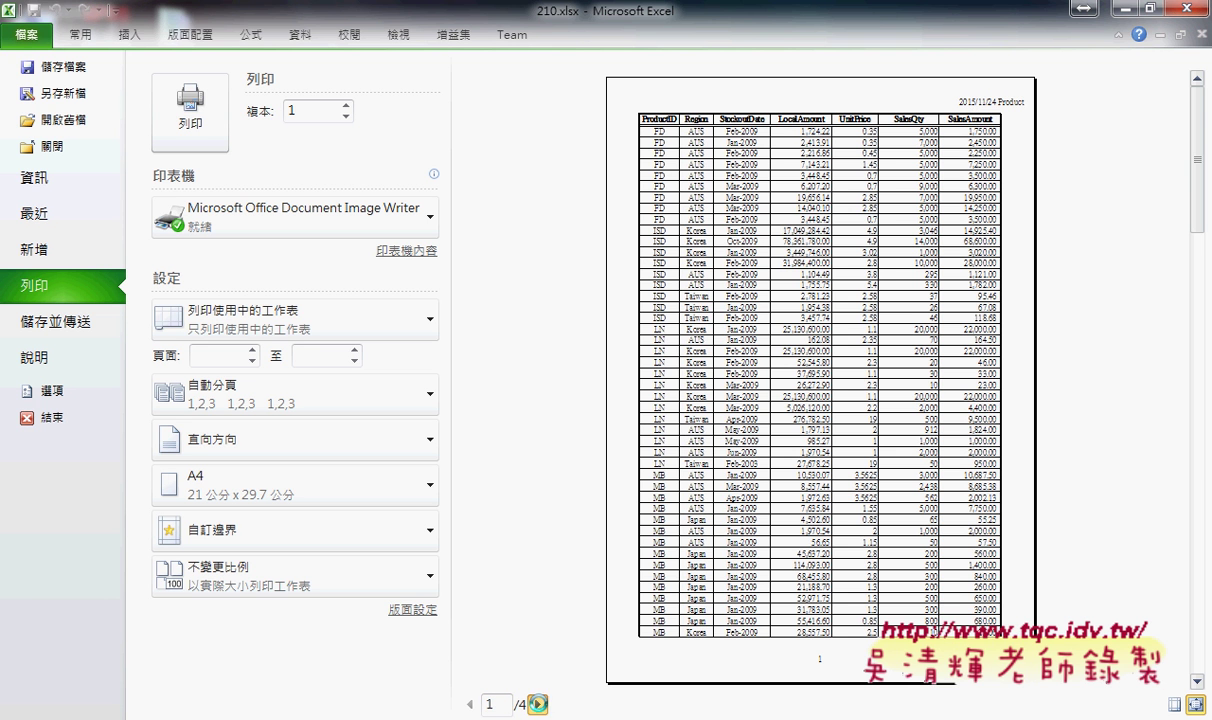
click(538, 704)
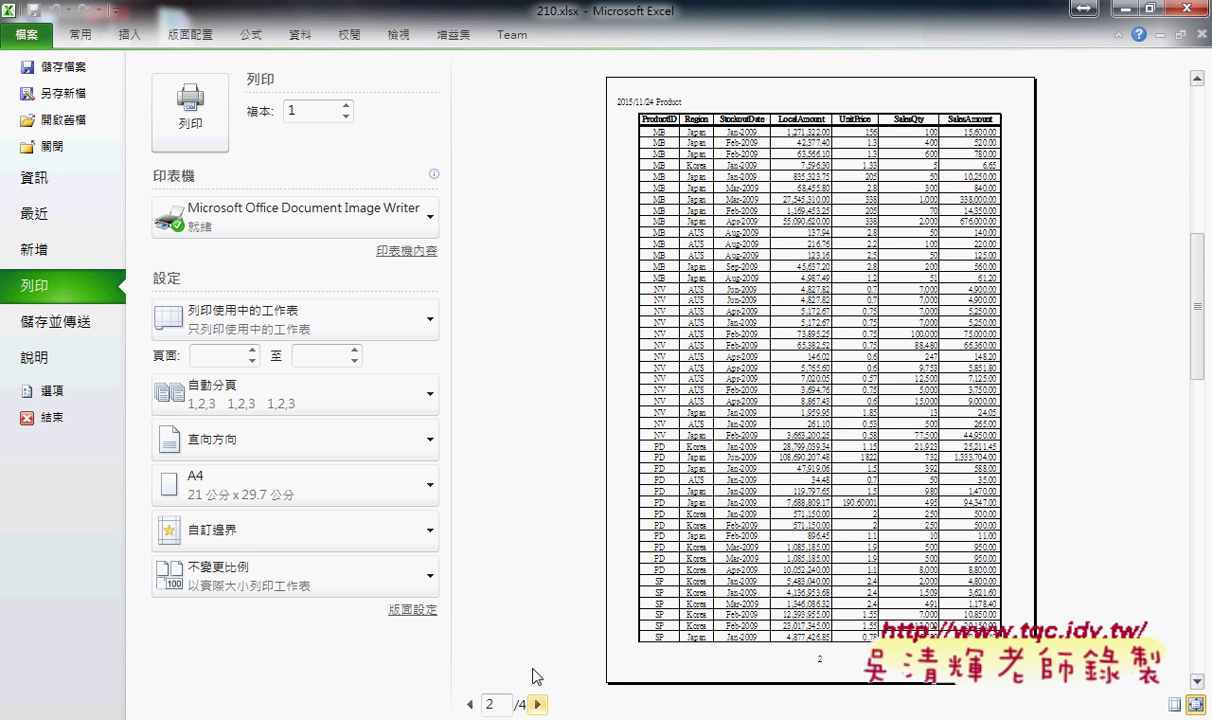
click(469, 704)
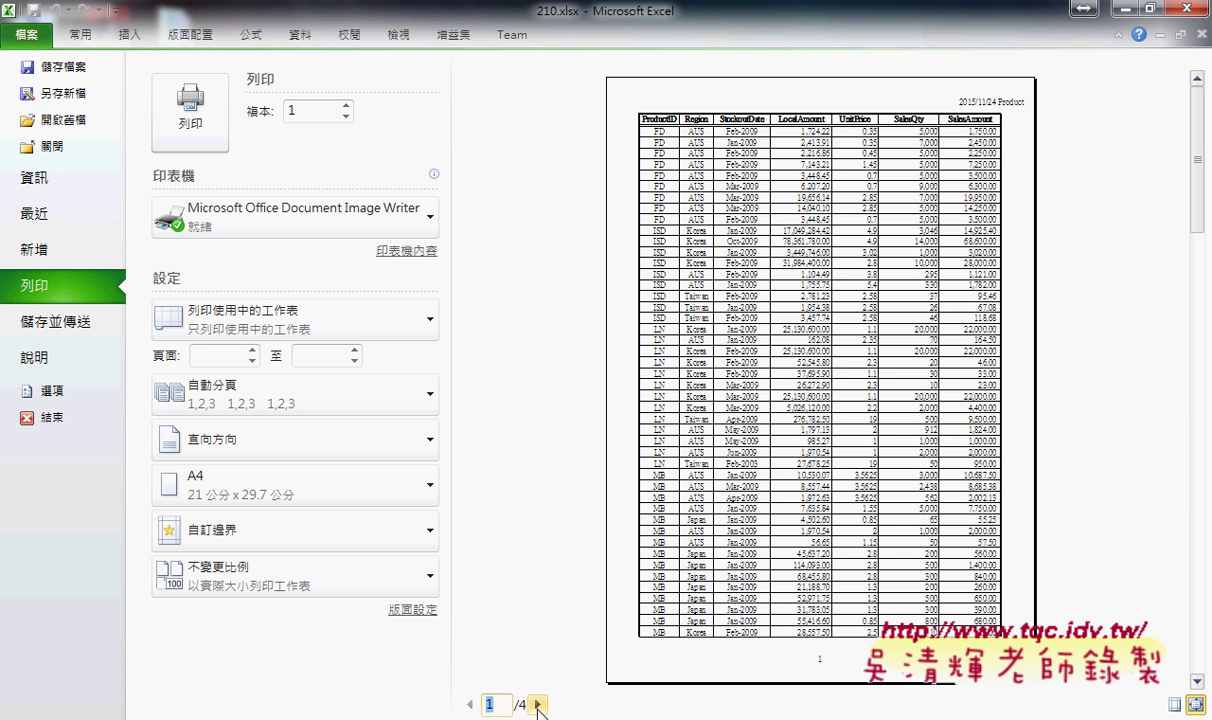
click(537, 704)
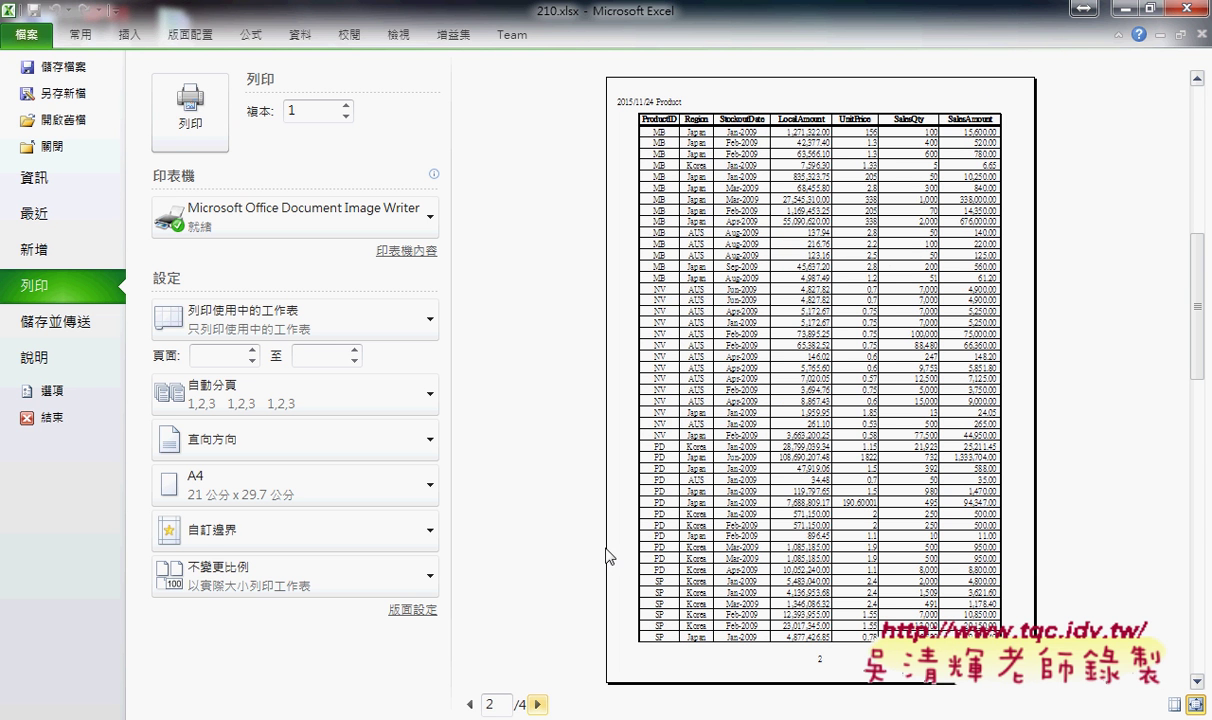
click(537, 704)
click(537, 704)
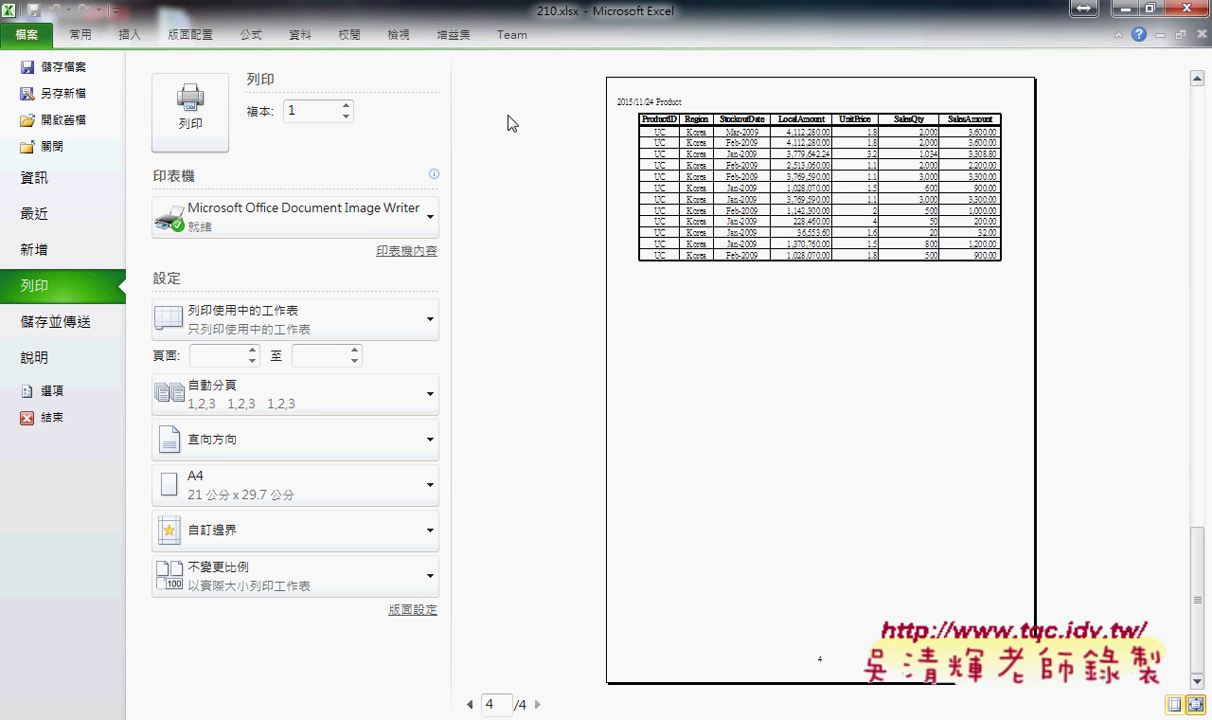
key(alt+Tab)
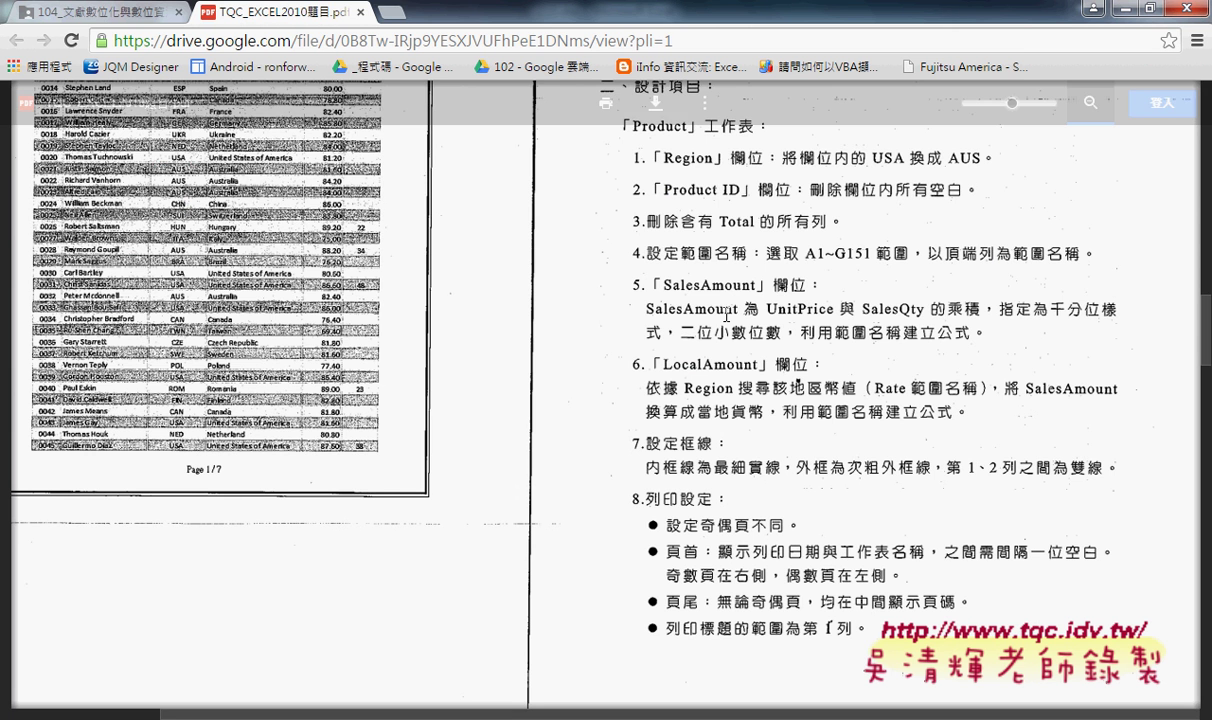
scroll(727, 316, down, 1)
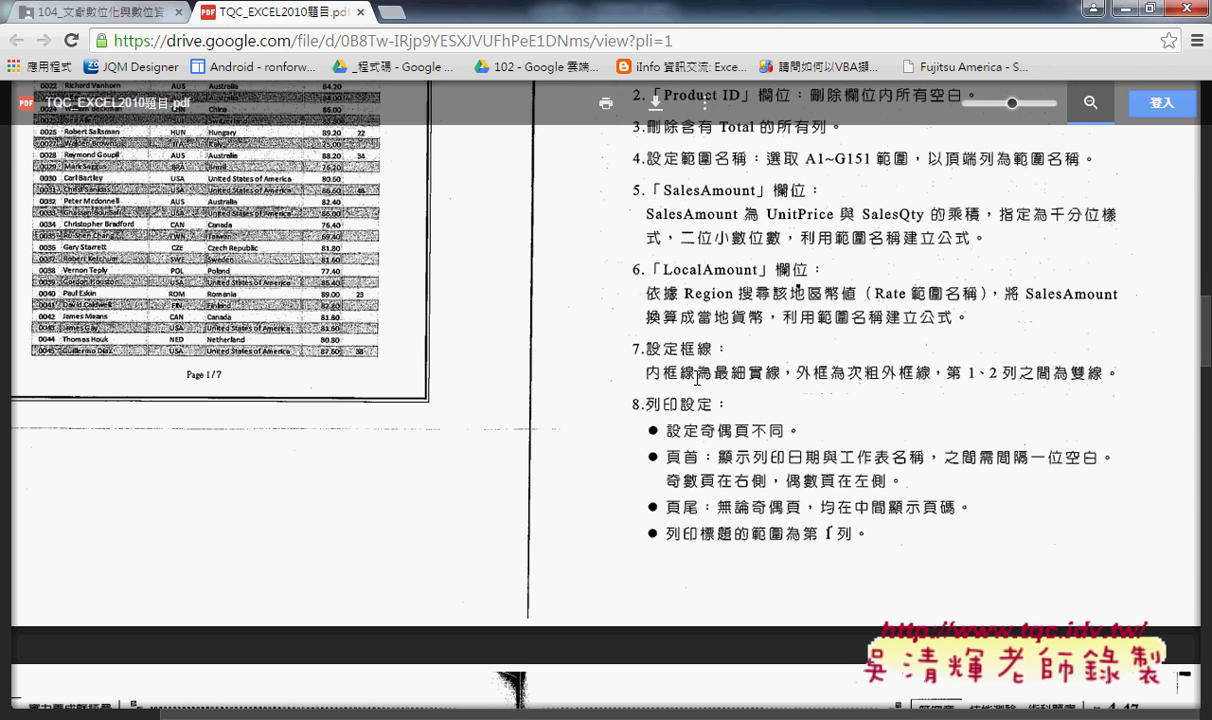